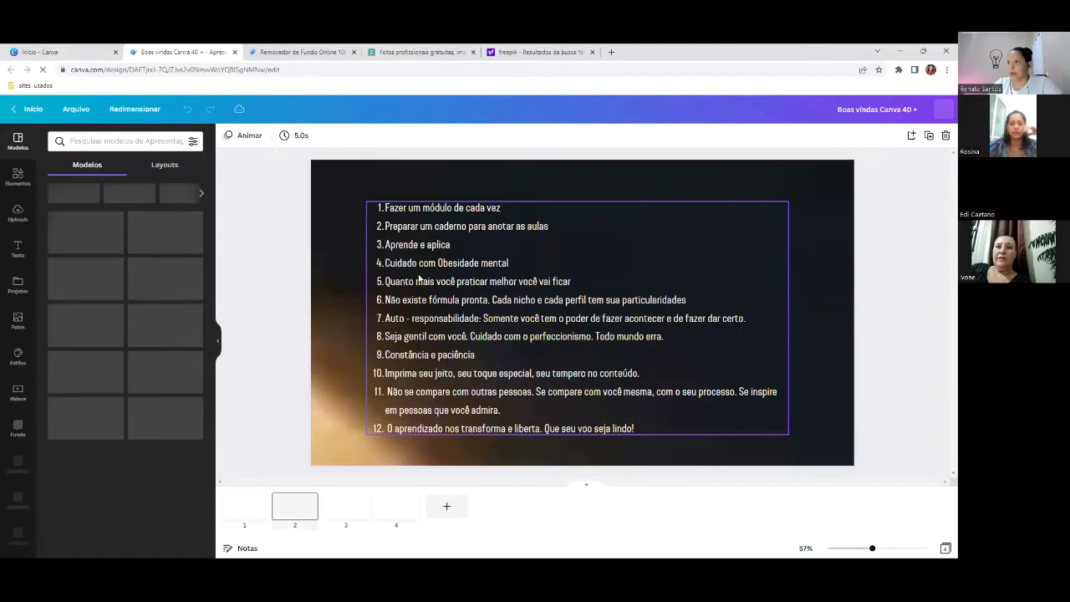
{"action": "scroll", "coordinate": [319, 367], "scroll_direction": "down", "scroll_amount": 1}
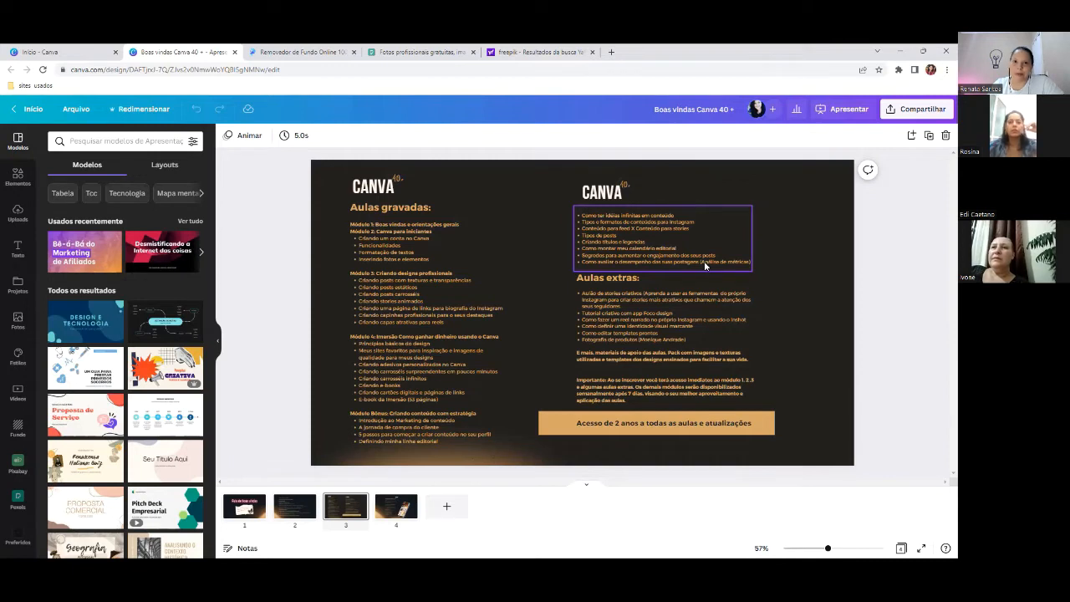
- Return to page 2 and edit its text box holding the twelve numbered study tips
{"action": "left_click", "coordinate": [296, 512]}
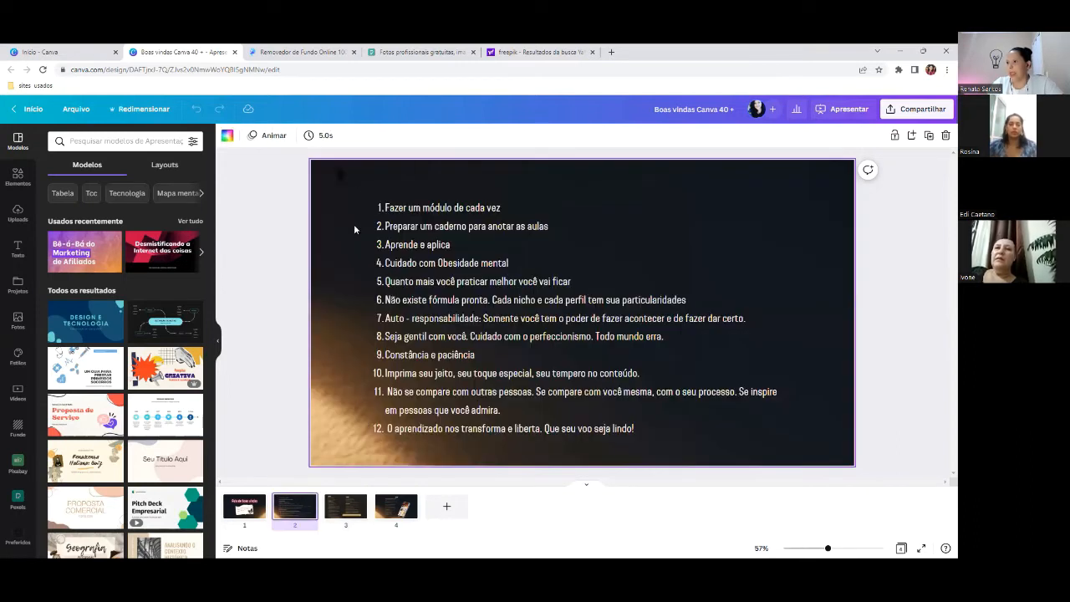
{"action": "left_click", "coordinate": [476, 234]}
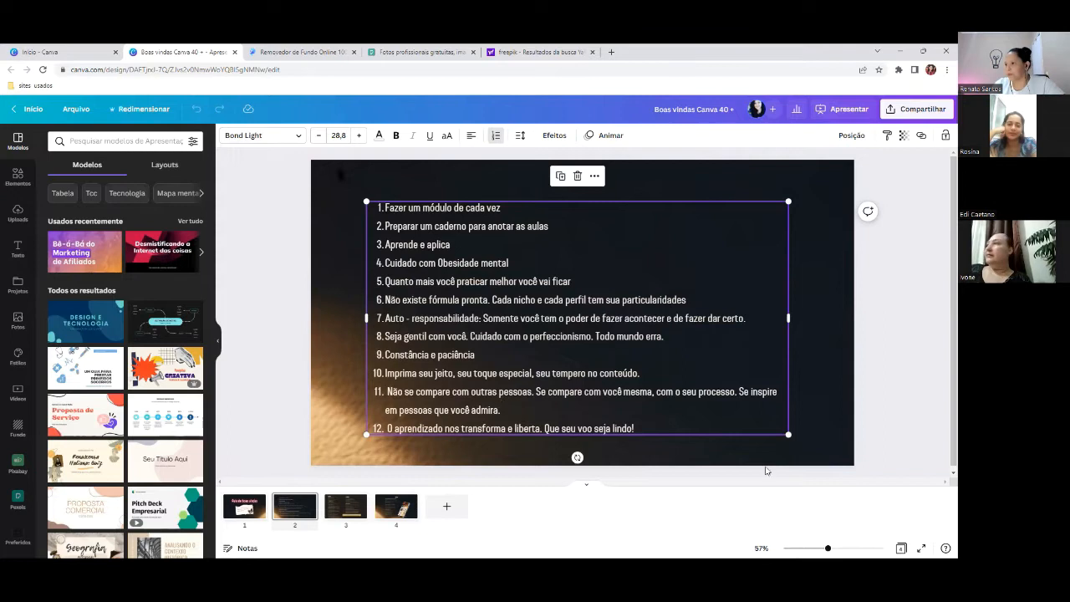
{"action": "scroll", "coordinate": [768, 471], "scroll_direction": "down", "scroll_amount": 1}
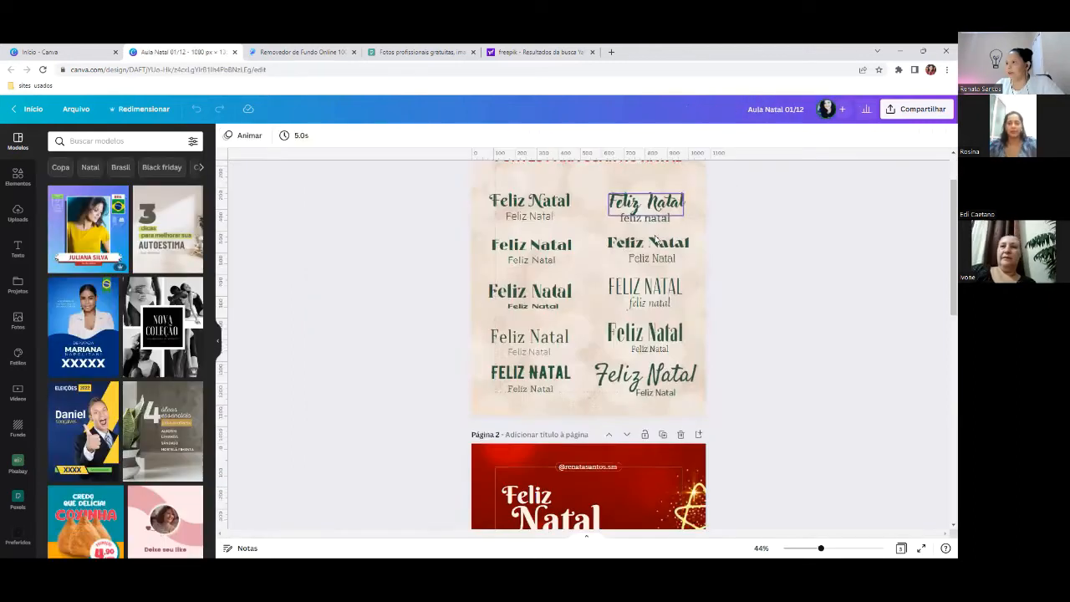
- Scroll the Aula Natal 01/12 canvas to Página 2, the red Feliz Natal page
{"action": "scroll", "coordinate": [667, 297], "scroll_direction": "down", "scroll_amount": 5}
{"action": "scroll", "coordinate": [667, 297], "scroll_direction": "up", "scroll_amount": 4}
{"action": "scroll", "coordinate": [671, 229], "scroll_direction": "down", "scroll_amount": 5}
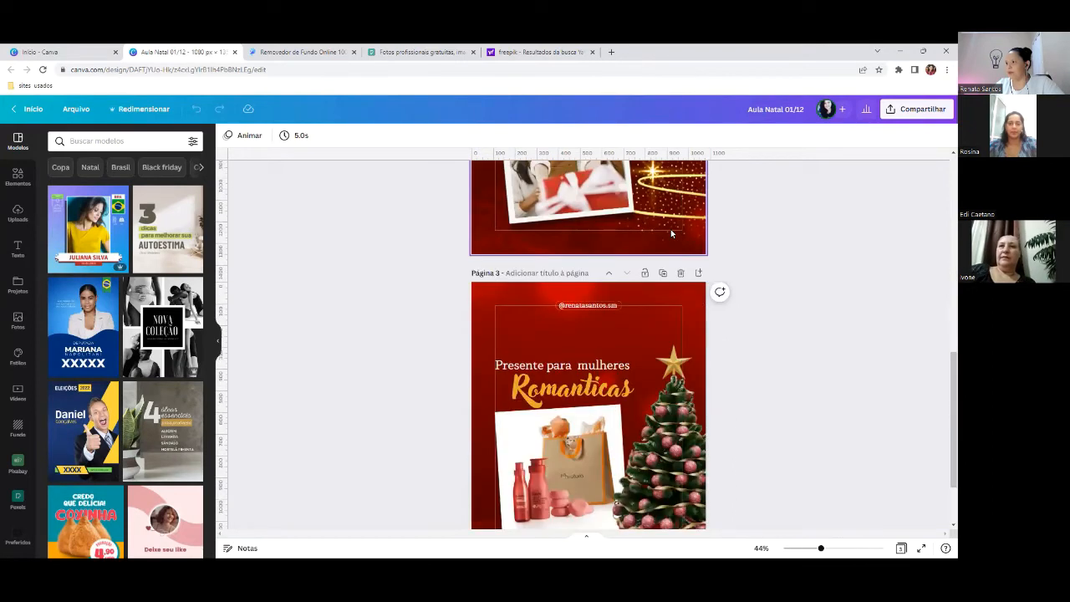
{"action": "scroll", "coordinate": [671, 233], "scroll_direction": "down", "scroll_amount": 2}
{"action": "scroll", "coordinate": [508, 215], "scroll_direction": "up", "scroll_amount": 5}
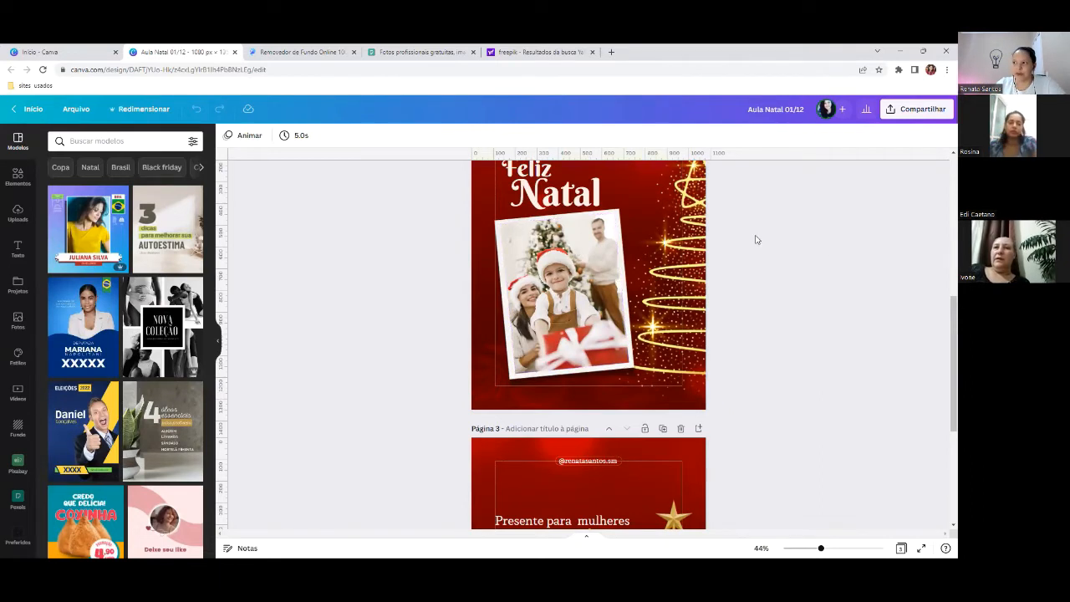
{"action": "scroll", "coordinate": [755, 240], "scroll_direction": "up", "scroll_amount": 2}
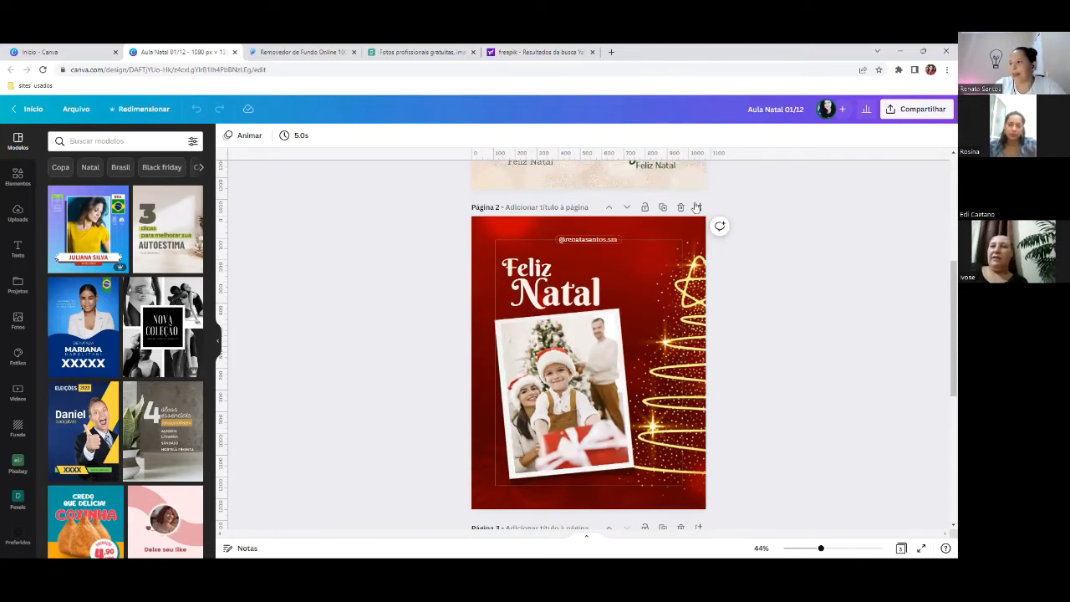
{"action": "scroll", "coordinate": [687, 236], "scroll_direction": "down", "scroll_amount": 1}
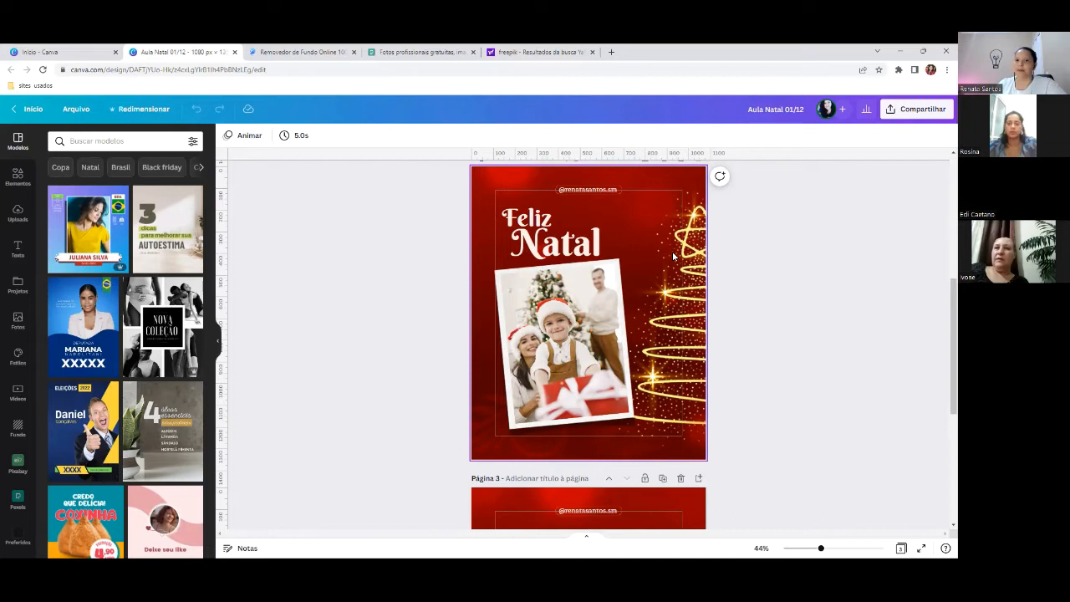
- Bring up the Pexels free photo site and start a photo search
{"action": "left_click", "coordinate": [414, 53]}
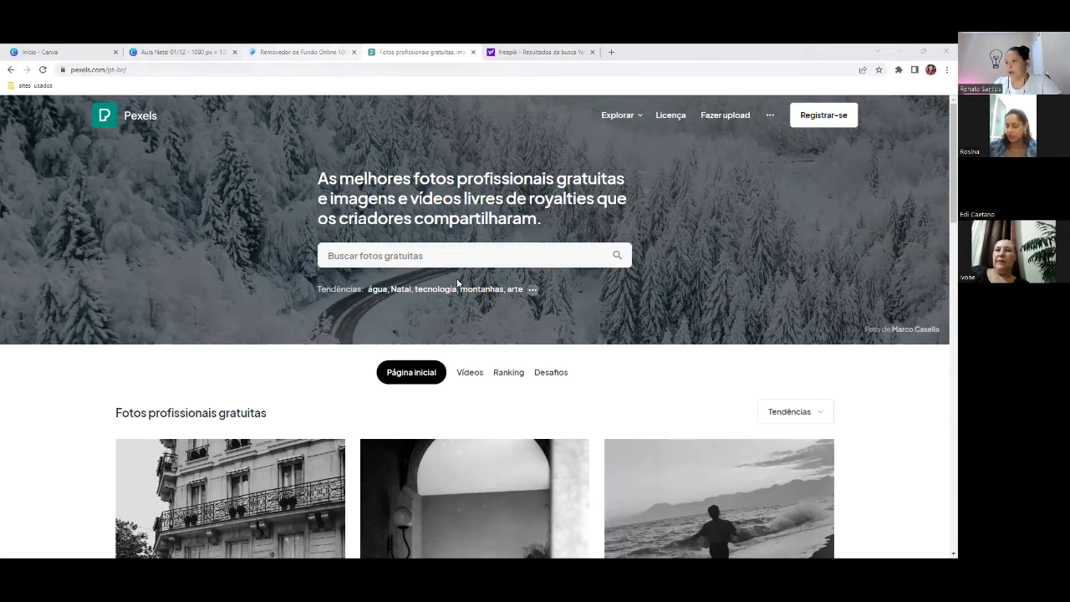
{"action": "left_click", "coordinate": [377, 256]}
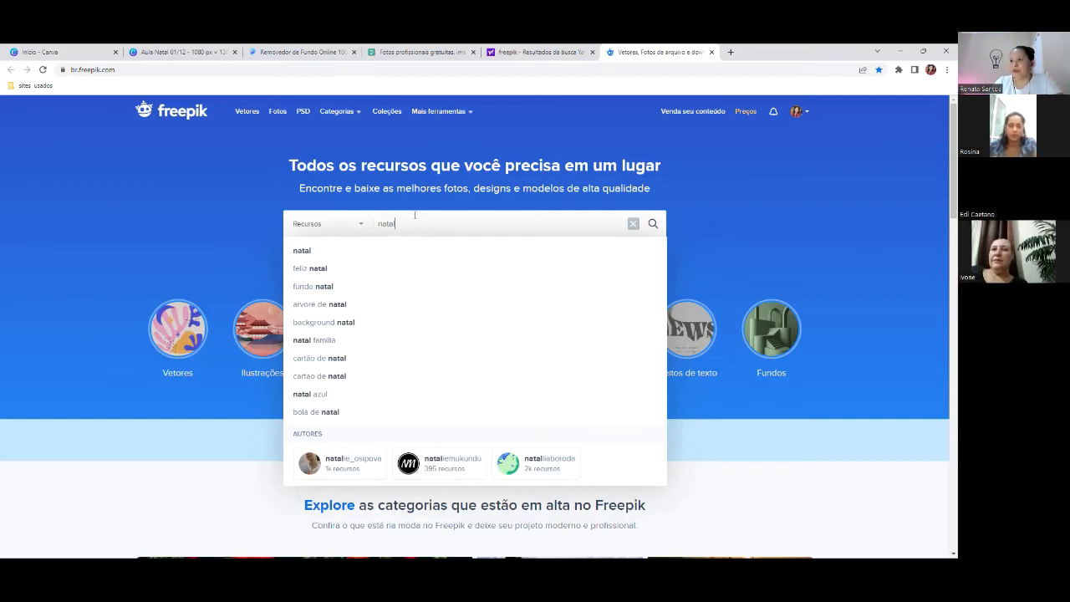
- Run the Freepik search for 'natal' and look over the results
{"action": "left_click", "coordinate": [302, 252]}
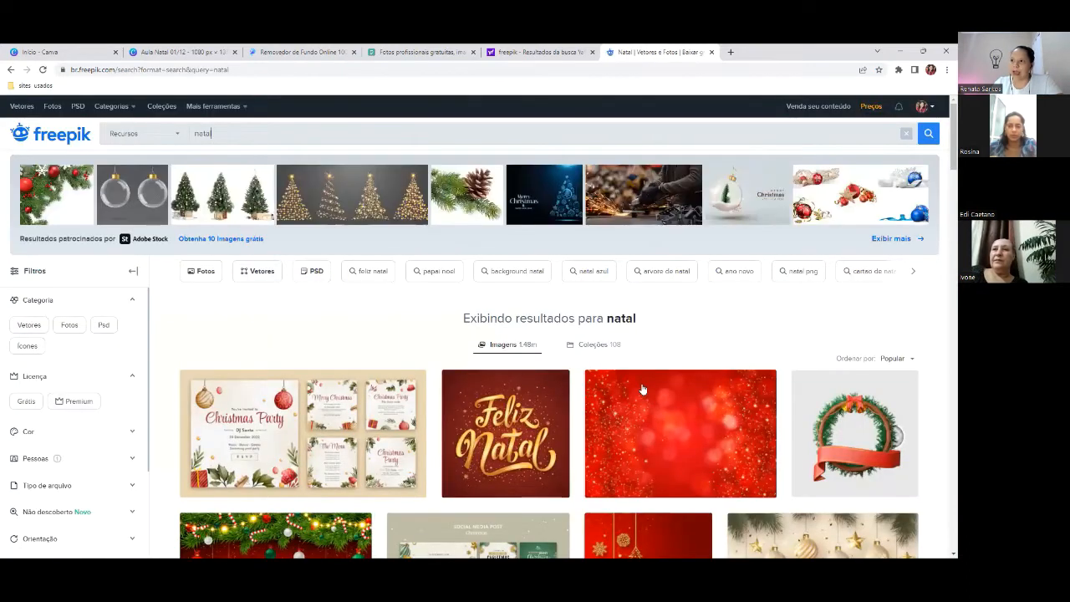
{"action": "scroll", "coordinate": [643, 389], "scroll_direction": "down", "scroll_amount": 2}
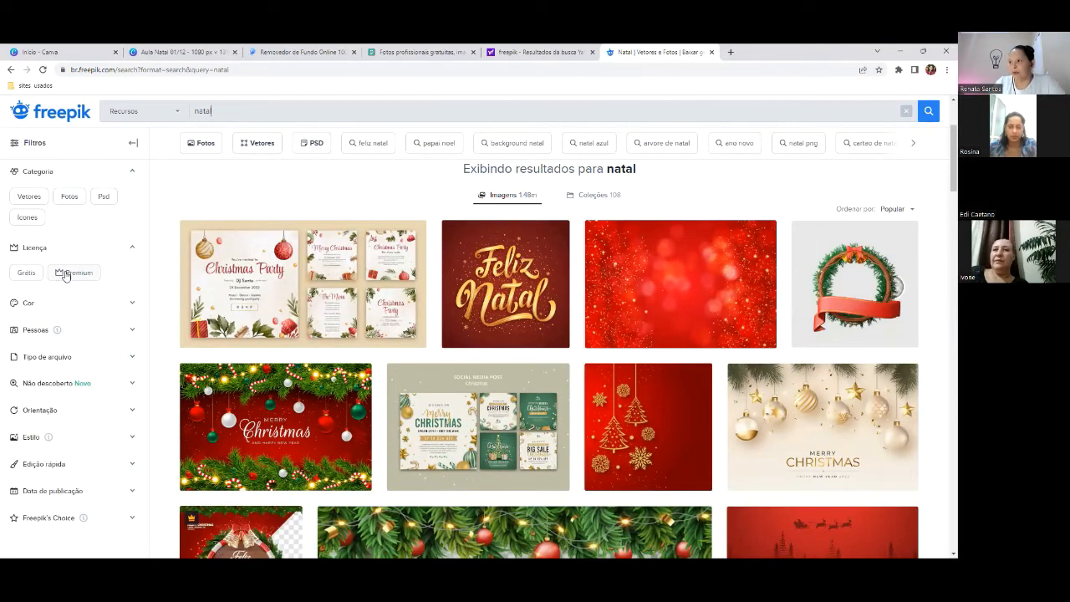
{"action": "scroll", "coordinate": [104, 272], "scroll_direction": "up", "scroll_amount": 1}
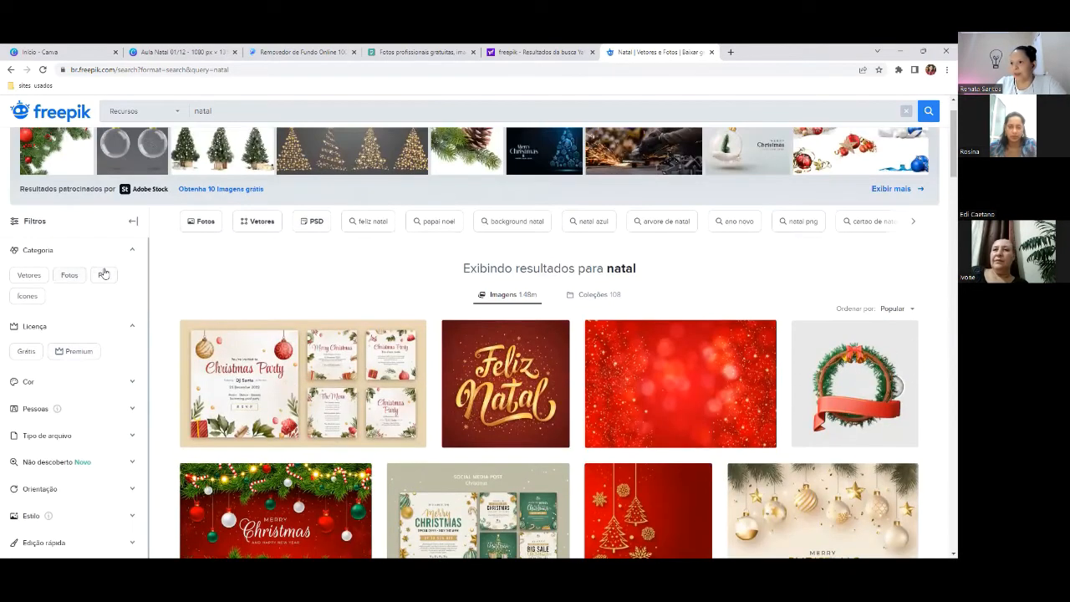
- Limit the natal results to free resources and browse the Christmas banners and vectors
{"action": "left_click", "coordinate": [26, 353]}
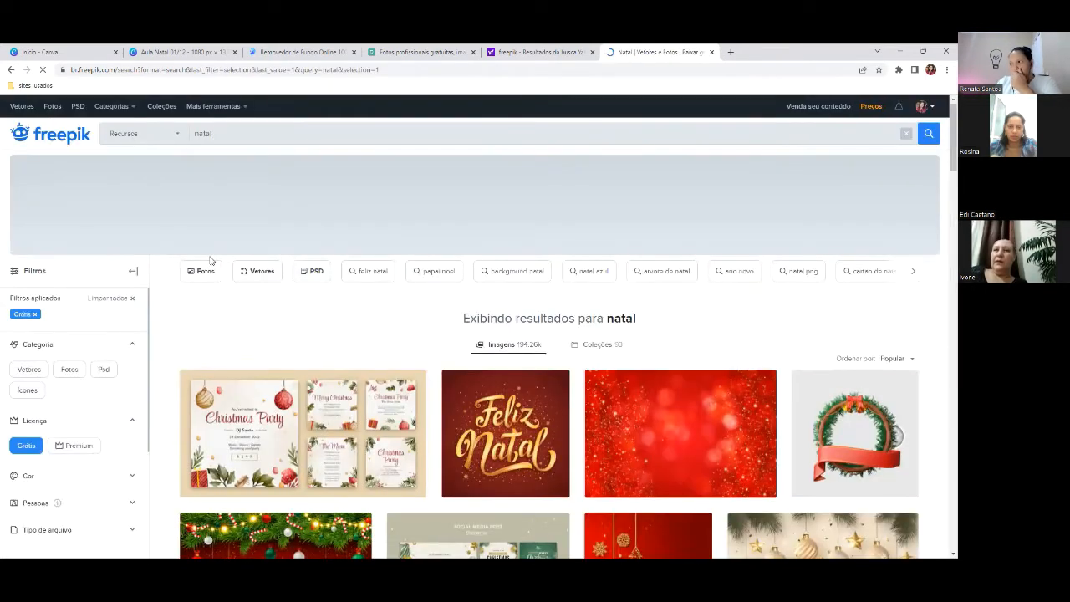
{"action": "scroll", "coordinate": [237, 257], "scroll_direction": "down", "scroll_amount": 2}
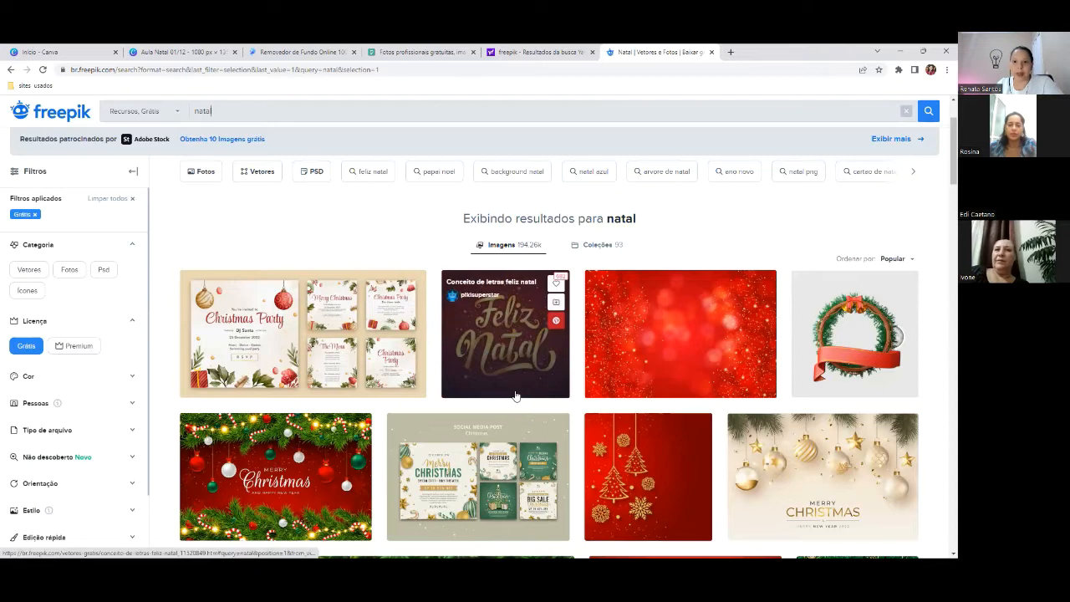
{"action": "scroll", "coordinate": [515, 396], "scroll_direction": "down", "scroll_amount": 3}
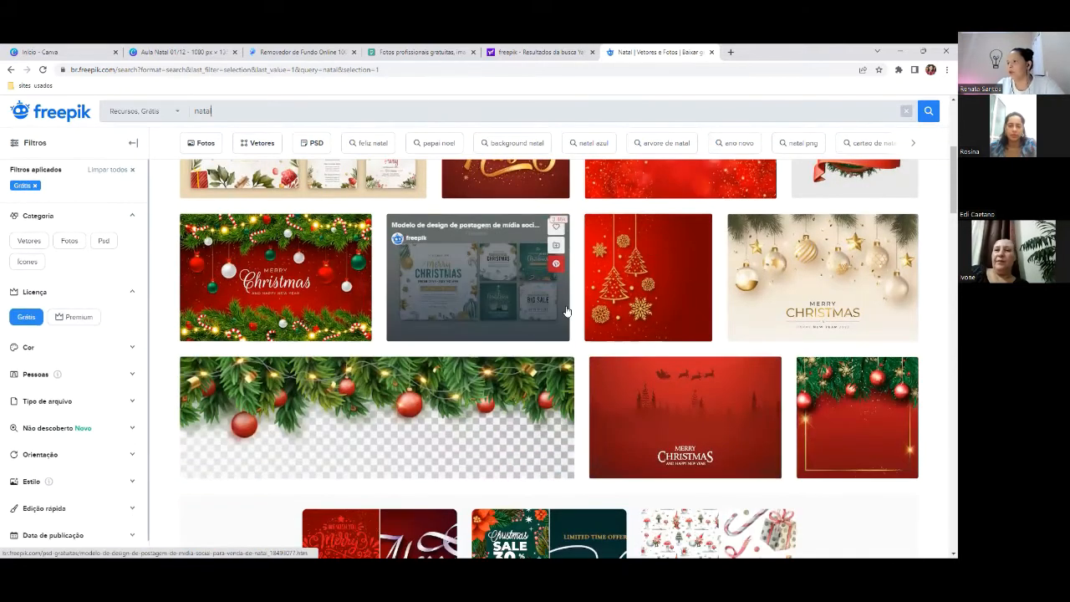
{"action": "scroll", "coordinate": [502, 327], "scroll_direction": "up", "scroll_amount": 2}
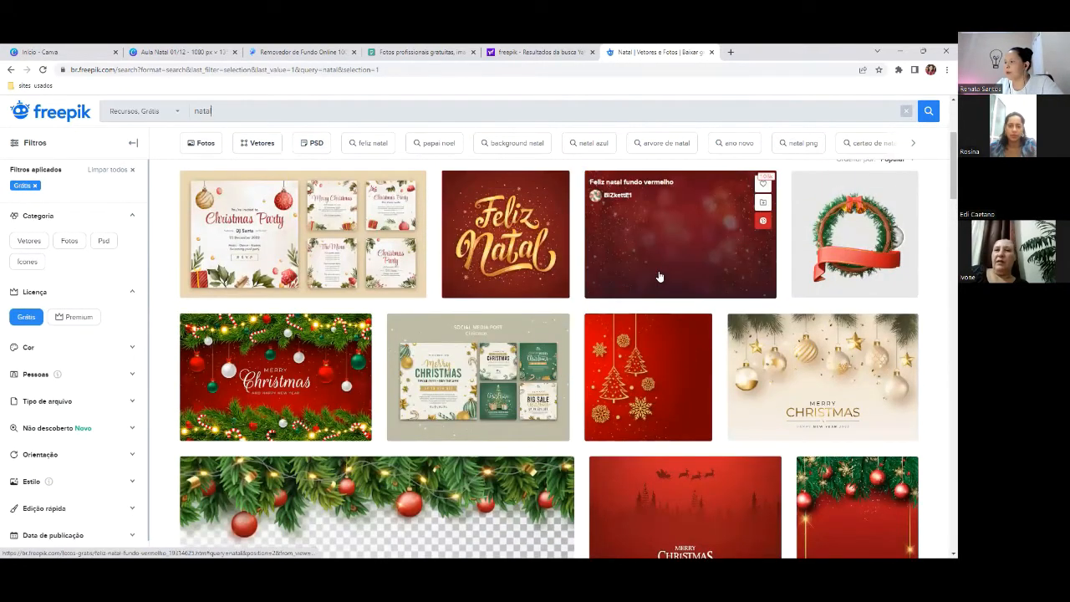
{"action": "scroll", "coordinate": [659, 277], "scroll_direction": "down", "scroll_amount": 2}
{"action": "scroll", "coordinate": [616, 316], "scroll_direction": "down", "scroll_amount": 10}
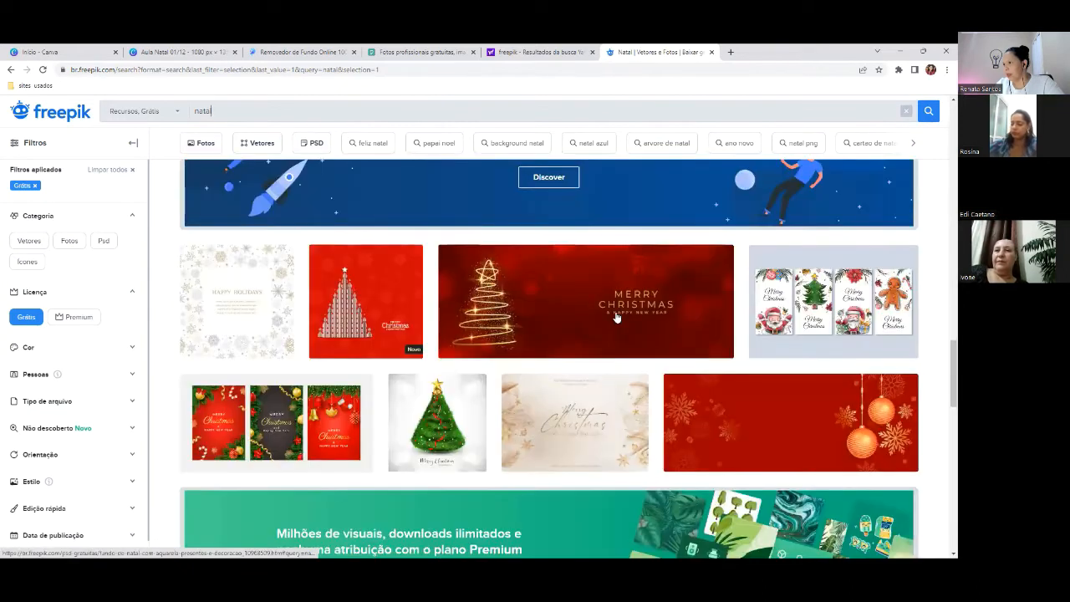
{"action": "mouse_move", "coordinate": [616, 317]}
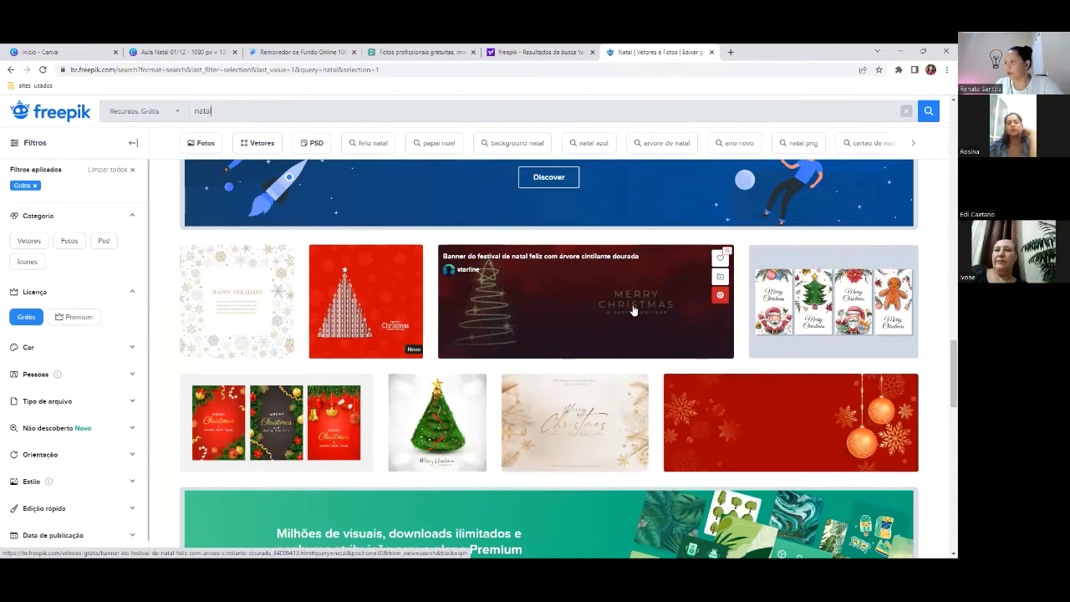
{"action": "scroll", "coordinate": [633, 311], "scroll_direction": "down", "scroll_amount": 1}
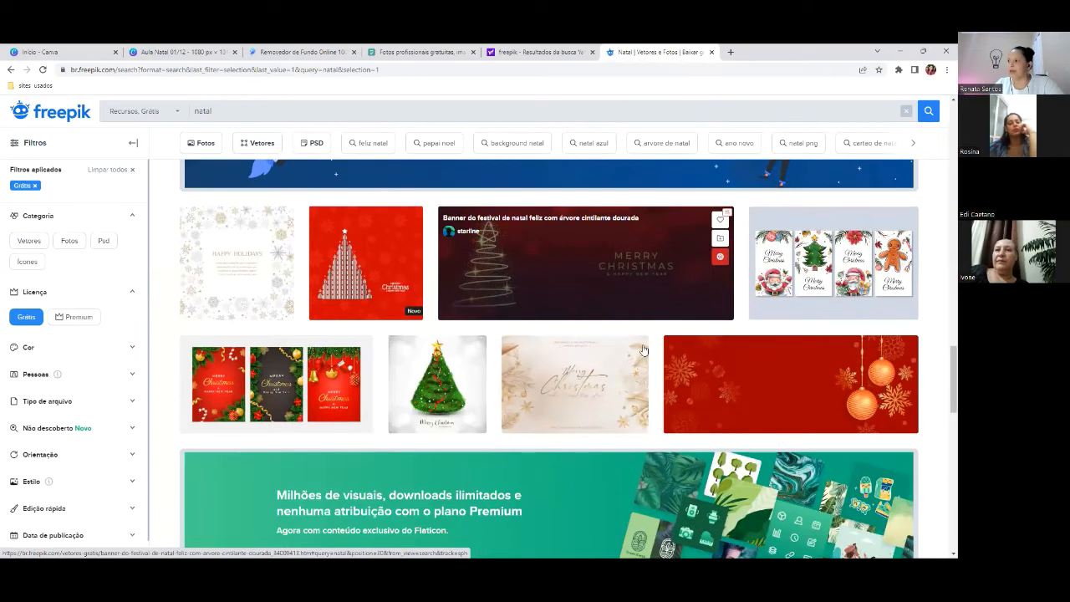
{"action": "scroll", "coordinate": [782, 390], "scroll_direction": "down", "scroll_amount": 1}
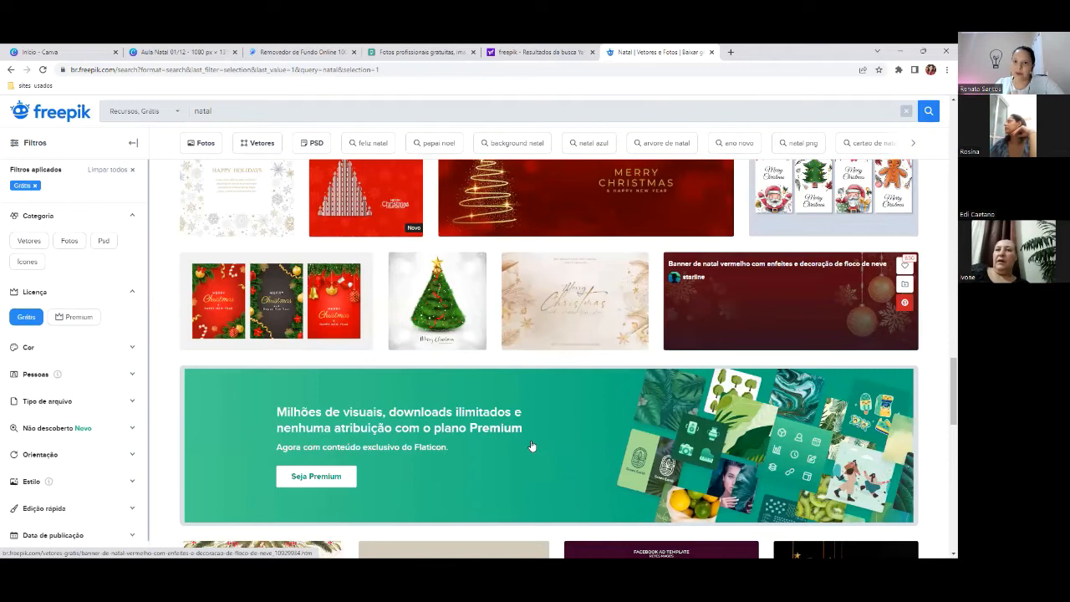
{"action": "scroll", "coordinate": [512, 470], "scroll_direction": "down", "scroll_amount": 3}
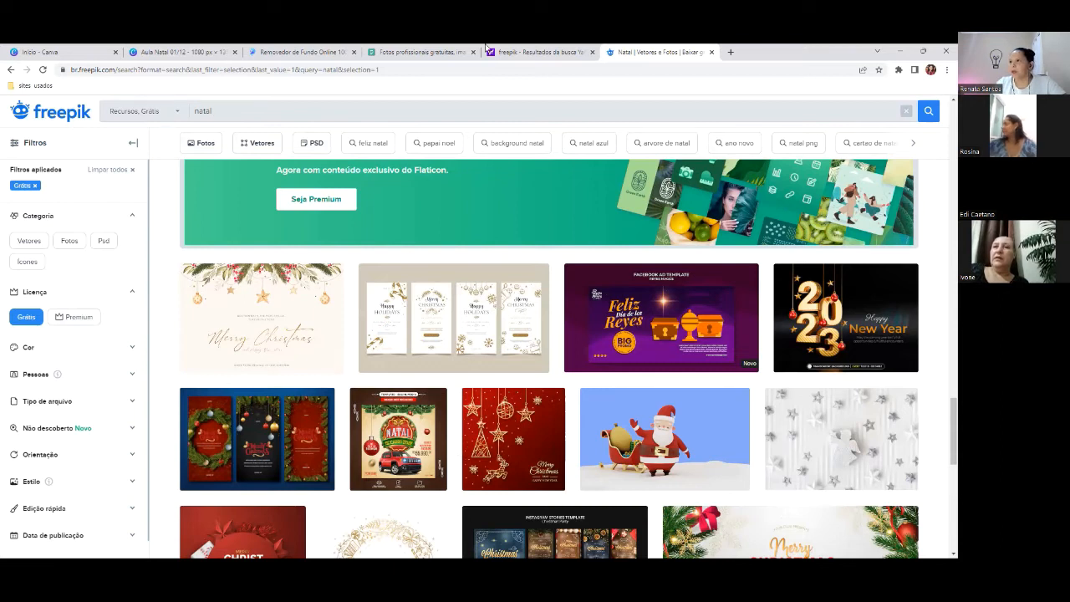
- Return to the Aula Natal 01/12 design, showing page 1's Christmas font samples
{"action": "left_click", "coordinate": [180, 52]}
{"action": "scroll", "coordinate": [529, 293], "scroll_direction": "up", "scroll_amount": 4}
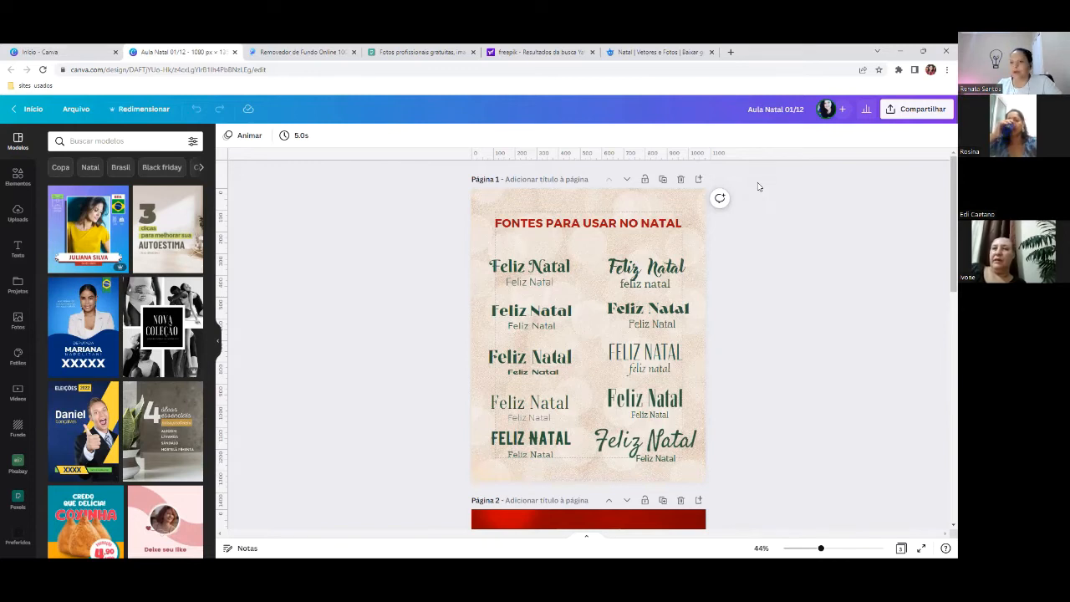
- Scroll to the Feliz Natal page, then go to the Canva home page
{"action": "scroll", "coordinate": [866, 239], "scroll_direction": "down", "scroll_amount": 3}
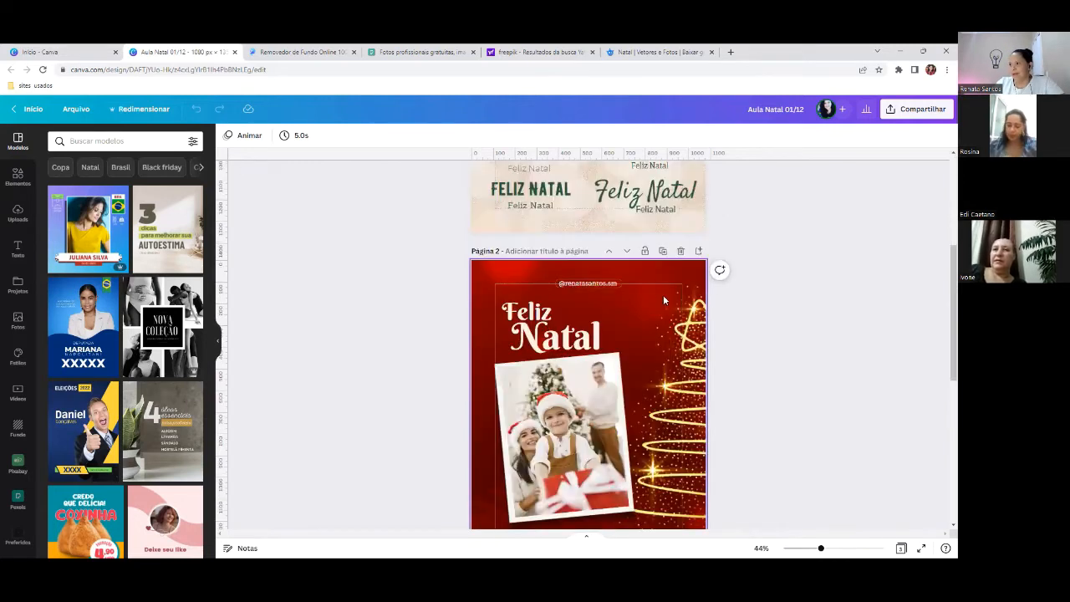
{"action": "scroll", "coordinate": [683, 293], "scroll_direction": "down", "scroll_amount": 1}
{"action": "scroll", "coordinate": [683, 291], "scroll_direction": "down", "scroll_amount": 3}
{"action": "scroll", "coordinate": [715, 255], "scroll_direction": "up", "scroll_amount": 4}
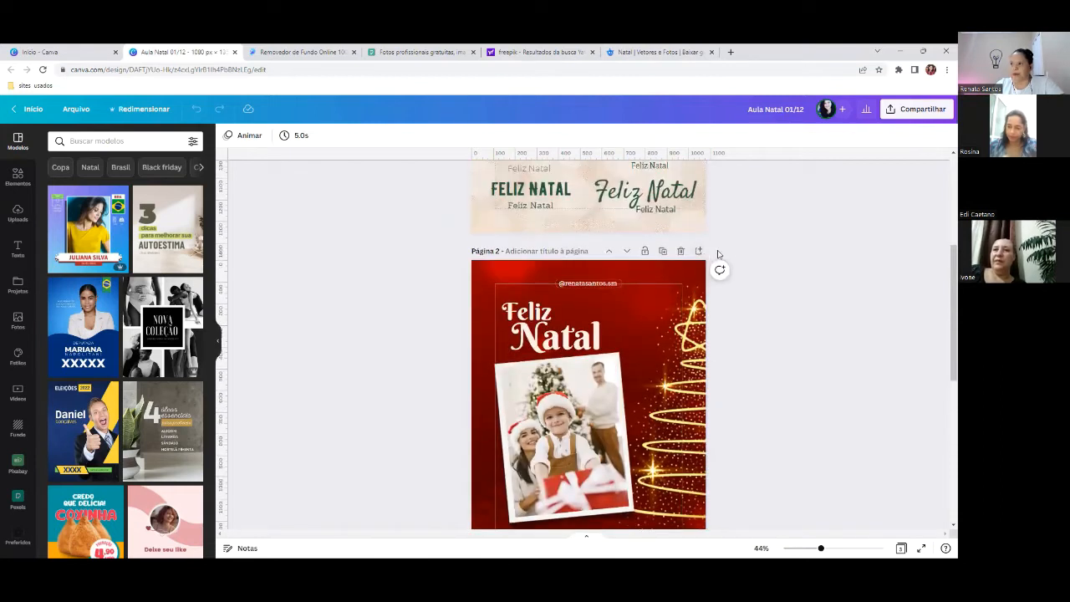
{"action": "left_click", "coordinate": [47, 51]}
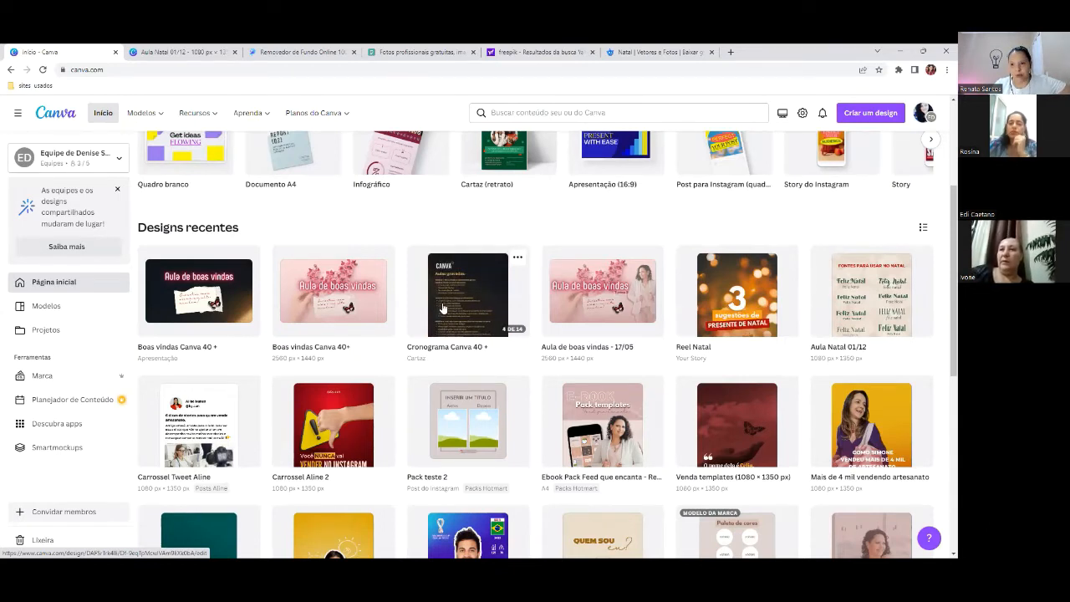
{"action": "scroll", "coordinate": [528, 318], "scroll_direction": "up", "scroll_amount": 2}
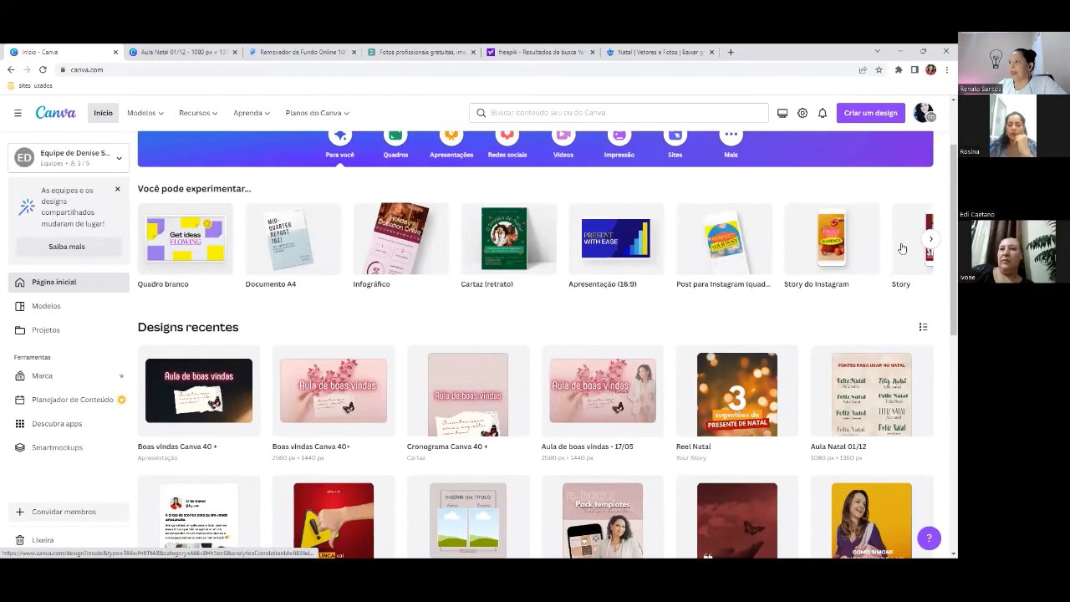
- Start a custom-size design of 1080 px width, entering 1350 px as the height
{"action": "left_click", "coordinate": [875, 117]}
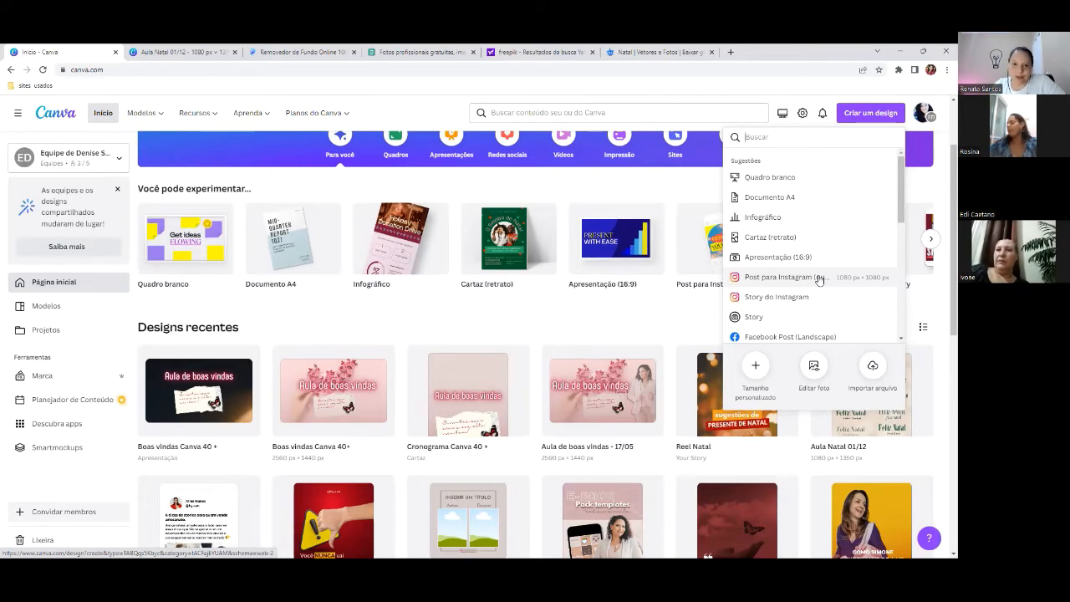
{"action": "left_click", "coordinate": [756, 371]}
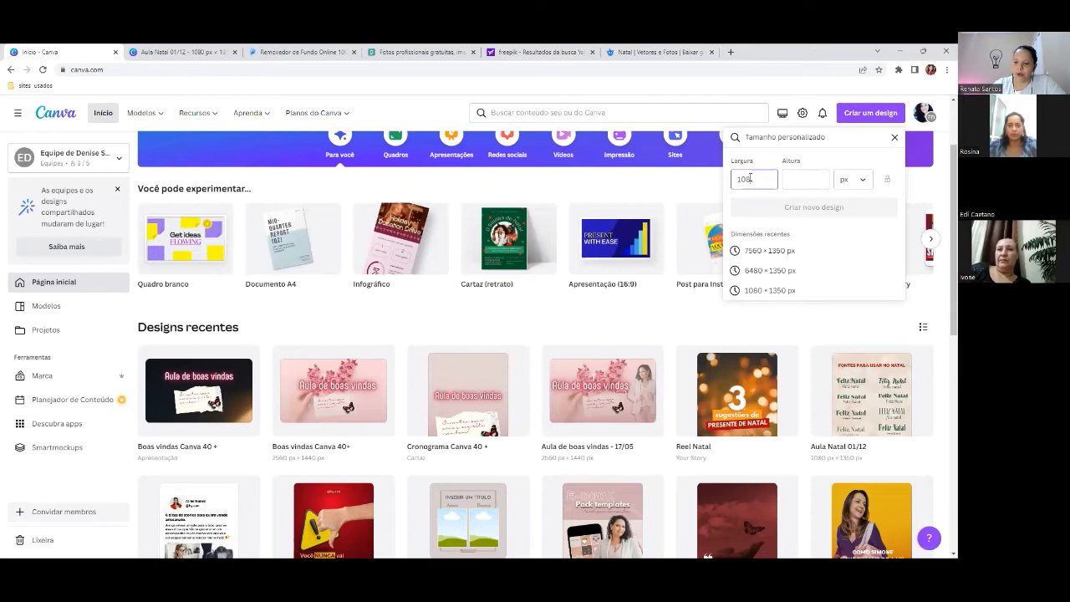
{"action": "left_click", "coordinate": [796, 180]}
{"action": "type", "text": "1"}
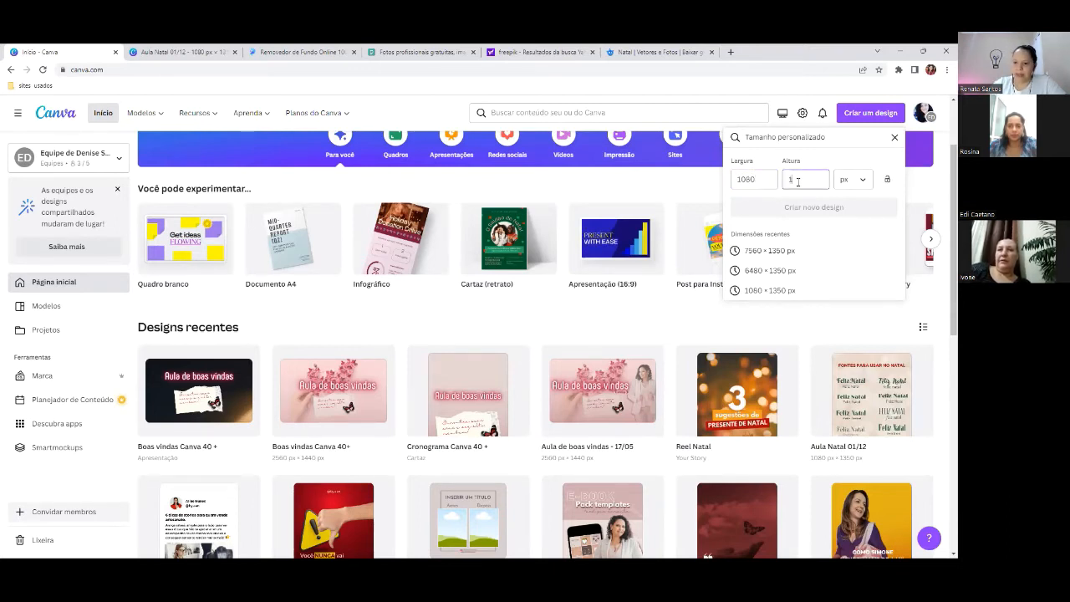
{"action": "type", "text": "350"}
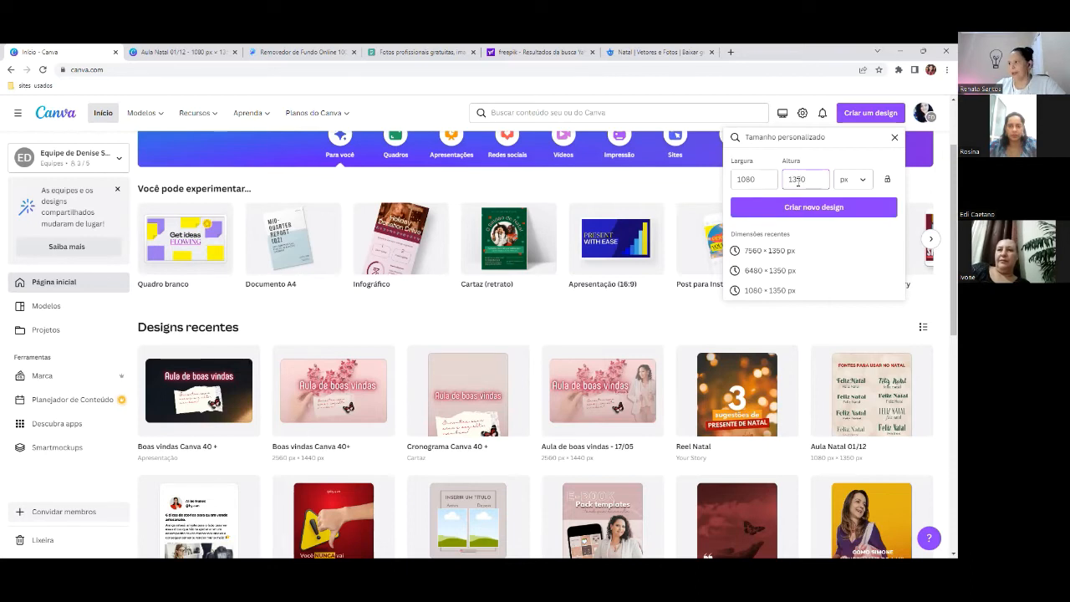
- Create the blank 1080 × 1350 px design, then return to Aula Natal 01/12 page 2
{"action": "left_click", "coordinate": [814, 208]}
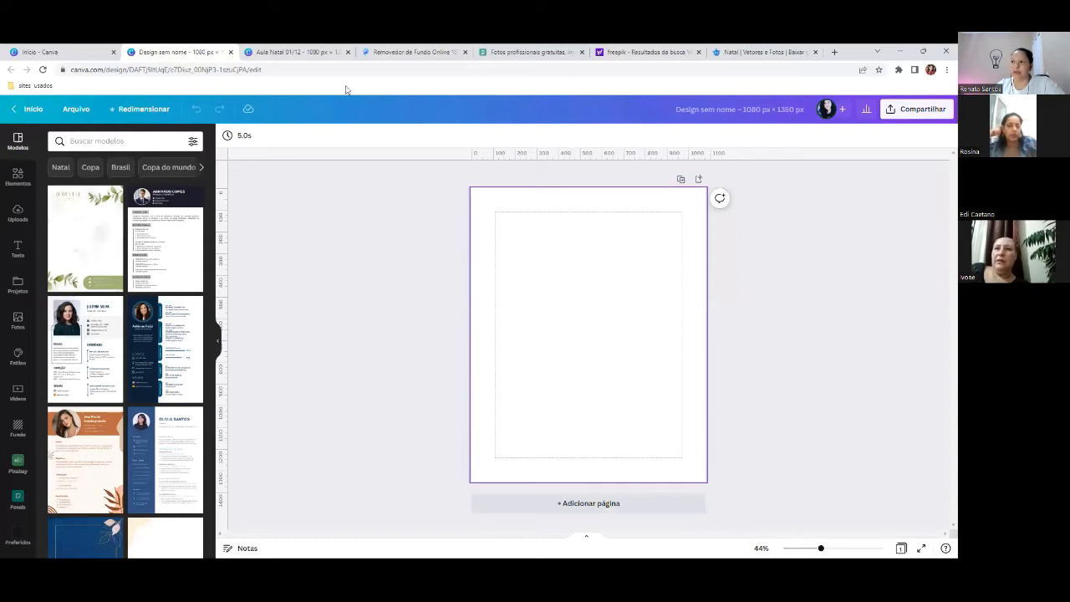
{"action": "left_click", "coordinate": [309, 51]}
{"action": "scroll", "coordinate": [812, 322], "scroll_direction": "up", "scroll_amount": 3}
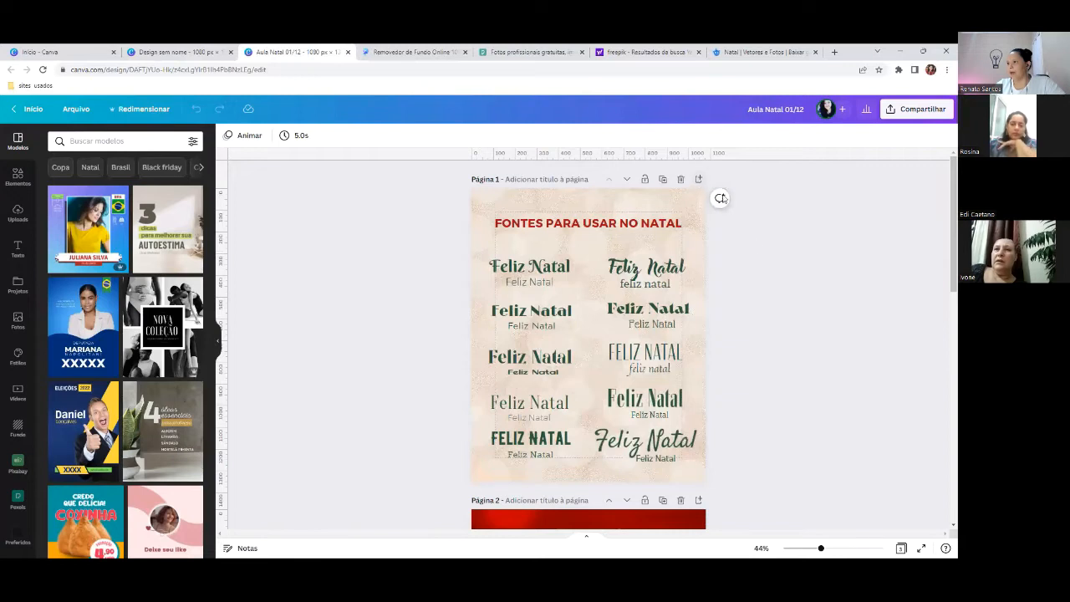
{"action": "scroll", "coordinate": [753, 255], "scroll_direction": "down", "scroll_amount": 6}
{"action": "scroll", "coordinate": [752, 258], "scroll_direction": "up", "scroll_amount": 3}
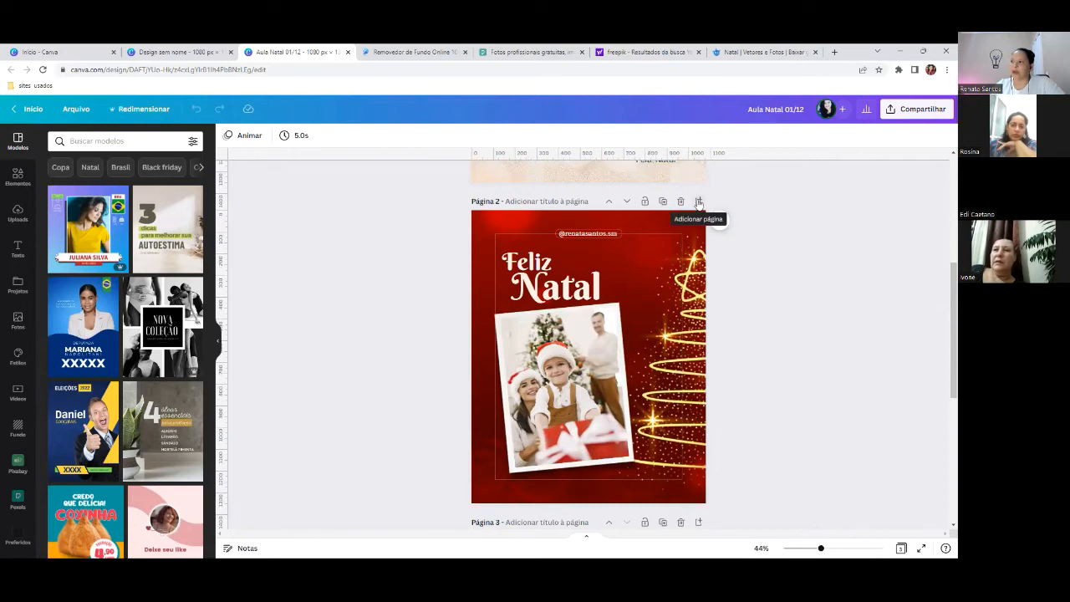
- Add a blank page 3 after Feliz Natal, view uploaded images, then return to Freepik results
{"action": "left_click", "coordinate": [699, 204]}
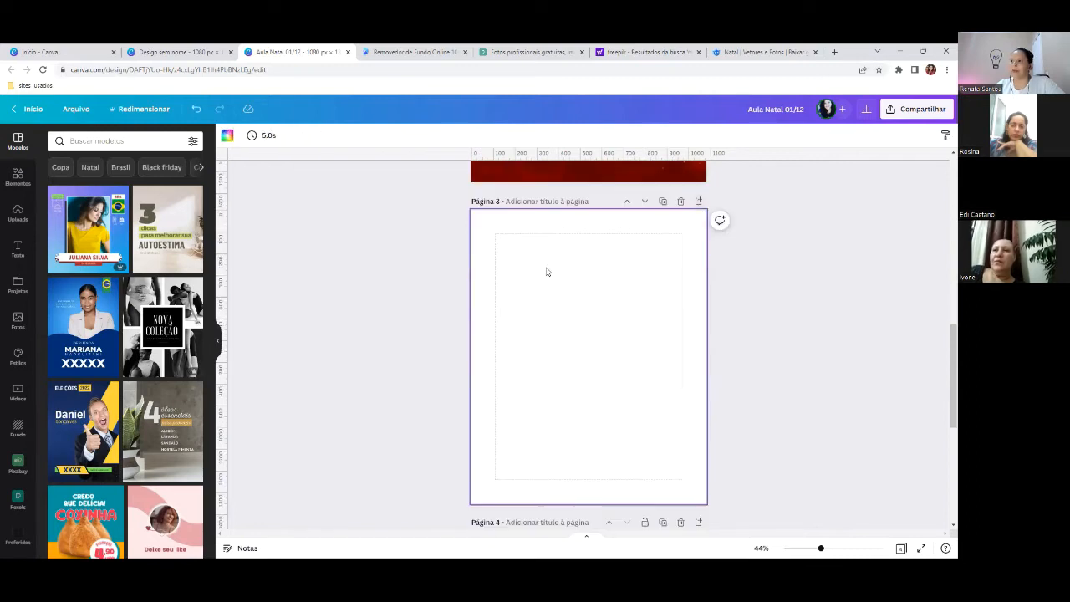
{"action": "scroll", "coordinate": [661, 377], "scroll_direction": "up", "scroll_amount": 6}
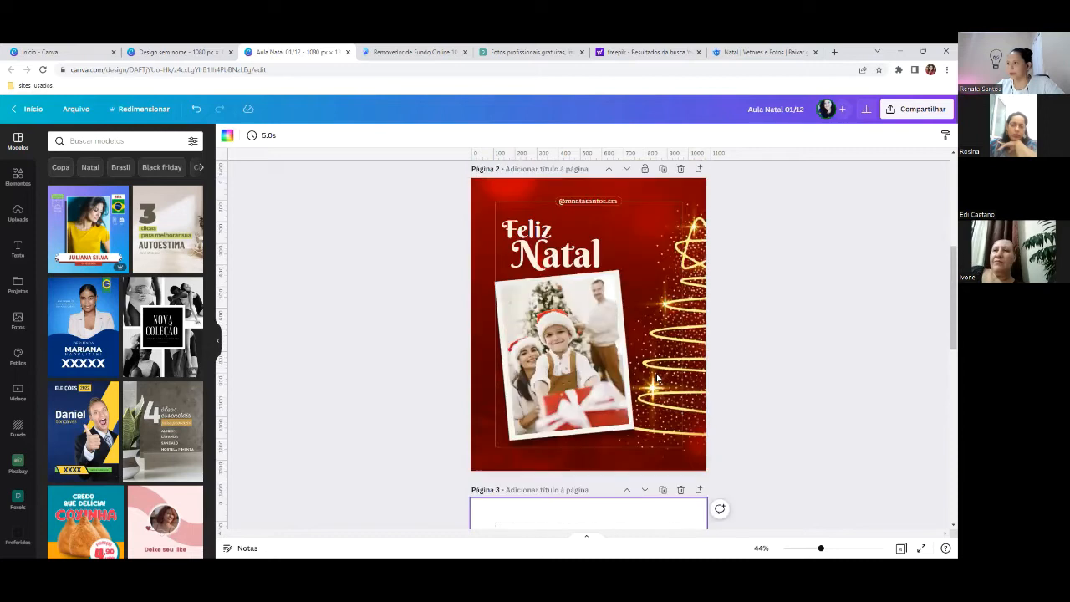
{"action": "scroll", "coordinate": [659, 378], "scroll_direction": "down", "scroll_amount": 6}
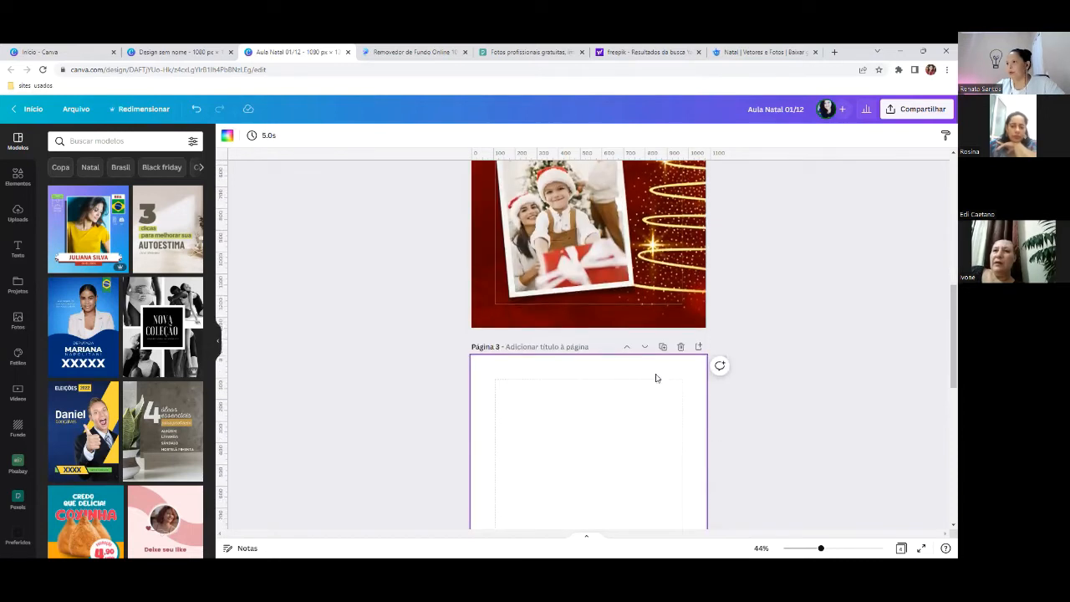
{"action": "left_click", "coordinate": [18, 211]}
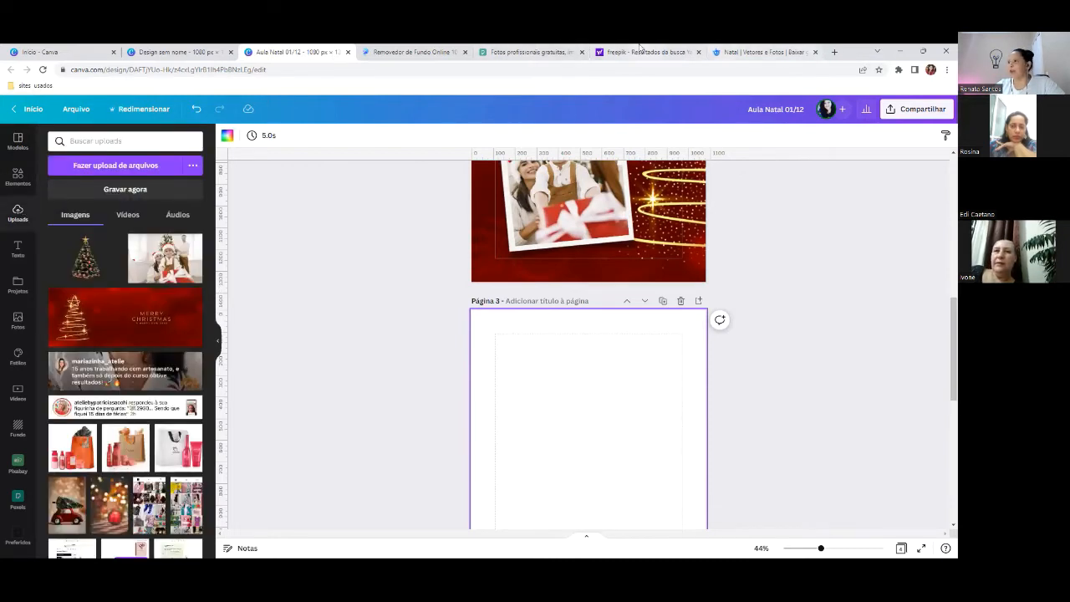
{"action": "left_click", "coordinate": [640, 50]}
- Find and open the red Freepik banner with the golden sparkling tree
{"action": "left_click", "coordinate": [762, 52]}
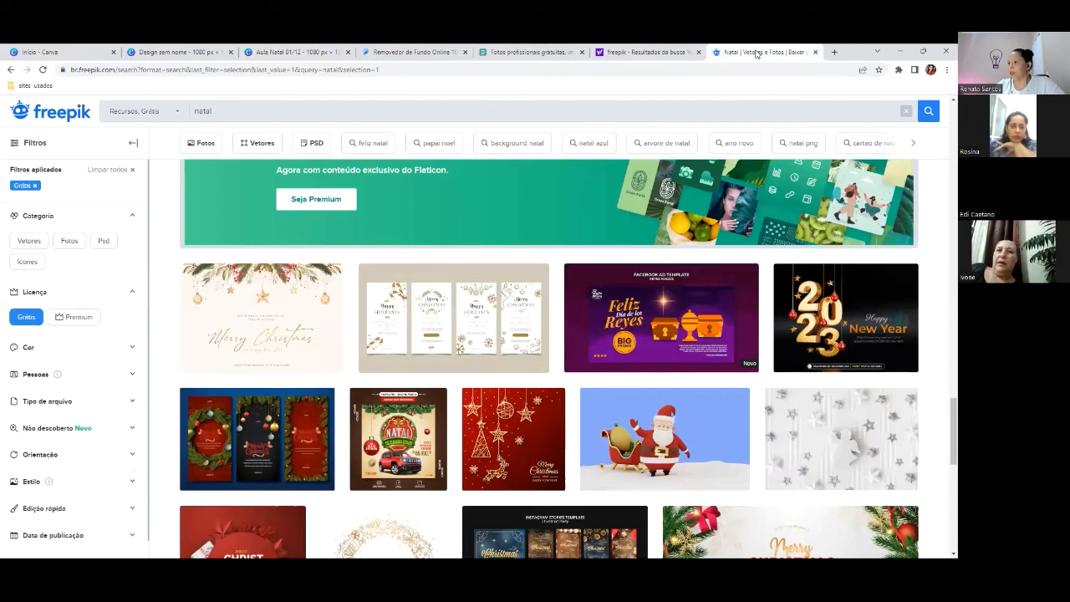
{"action": "scroll", "coordinate": [466, 339], "scroll_direction": "down", "scroll_amount": 2}
{"action": "scroll", "coordinate": [466, 339], "scroll_direction": "up", "scroll_amount": 7}
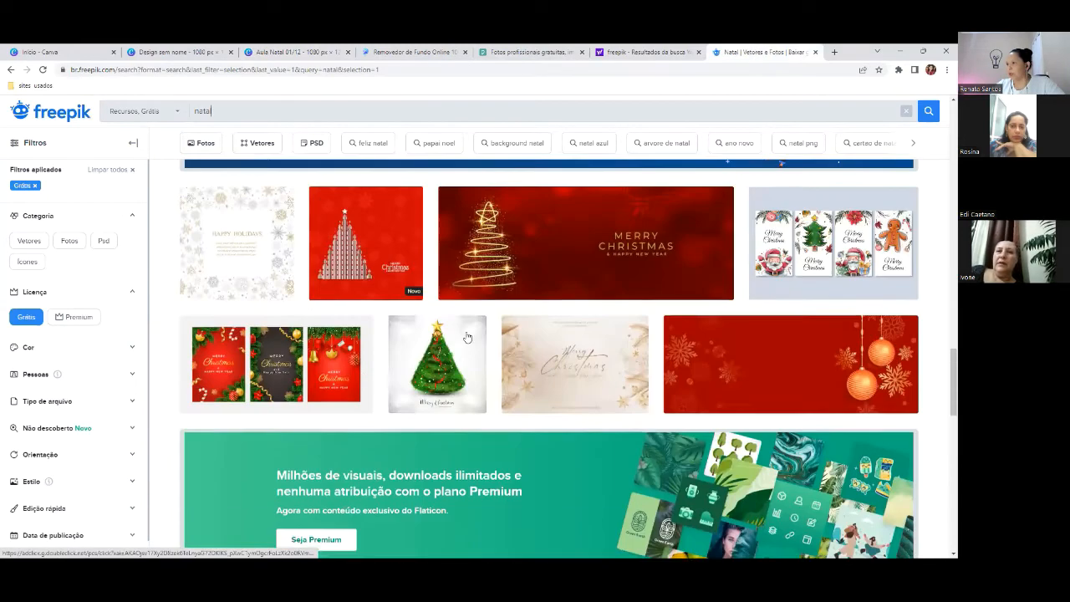
{"action": "scroll", "coordinate": [467, 336], "scroll_direction": "up", "scroll_amount": 8}
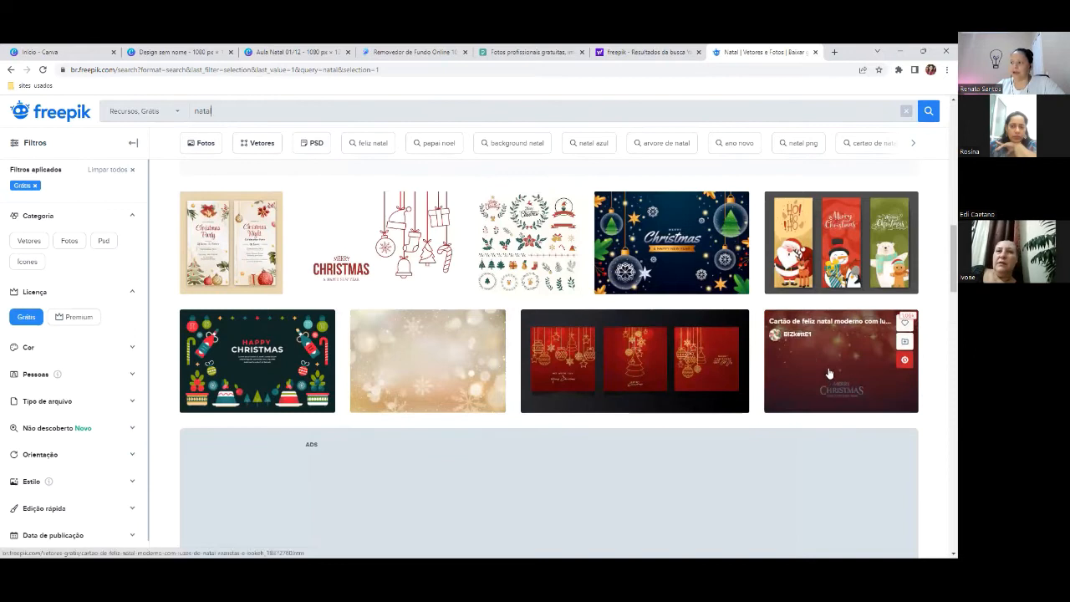
{"action": "scroll", "coordinate": [829, 372], "scroll_direction": "down", "scroll_amount": 3}
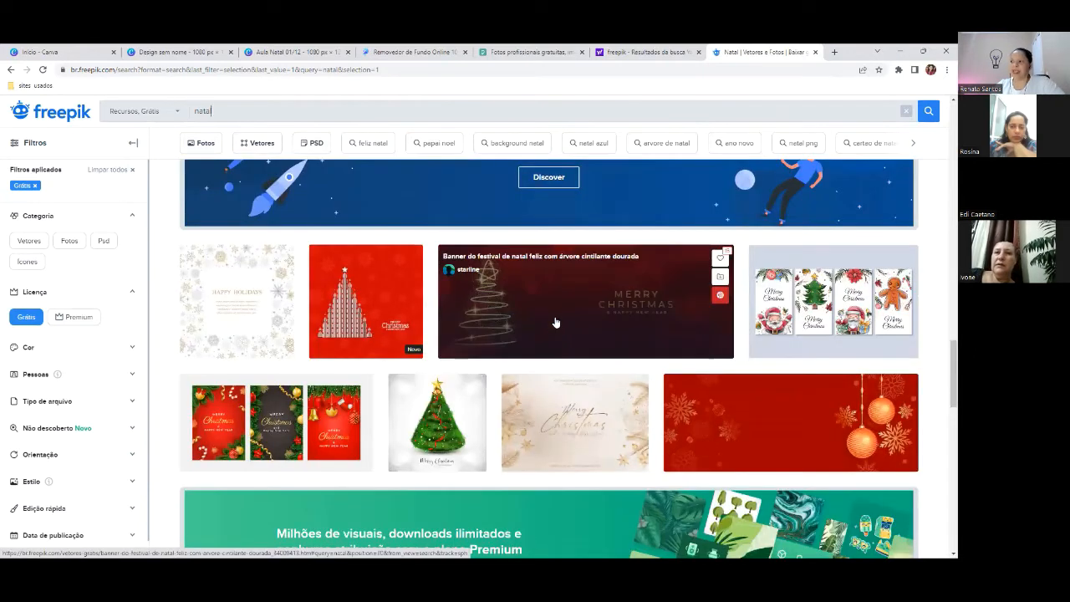
{"action": "left_click", "coordinate": [599, 308]}
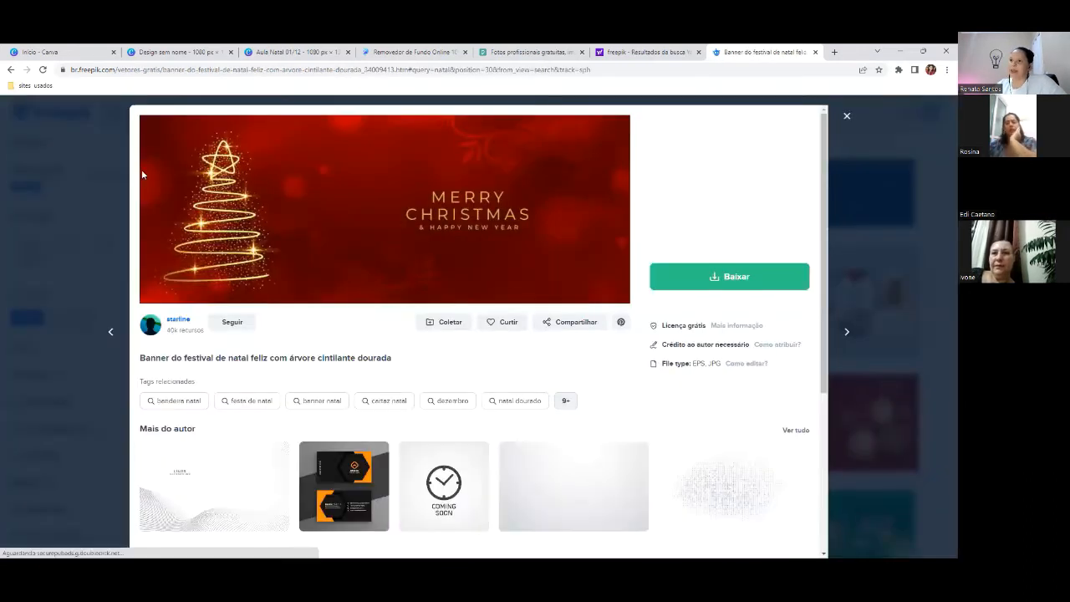
- Download the banner free with attribution, then return to the Aula Natal 01/12 design
{"action": "left_click", "coordinate": [723, 278]}
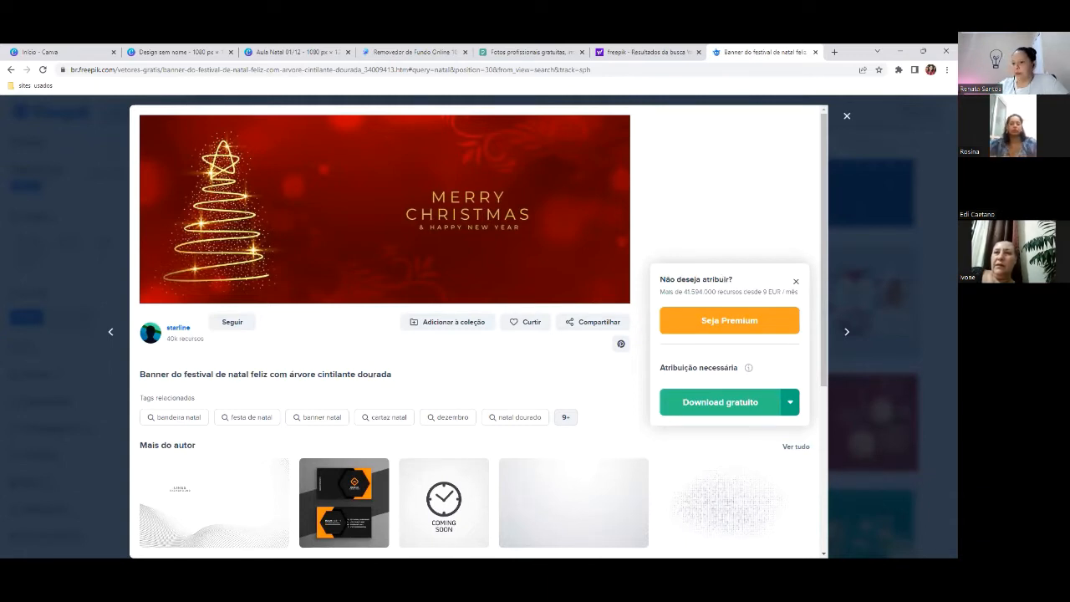
{"action": "left_click", "coordinate": [720, 401]}
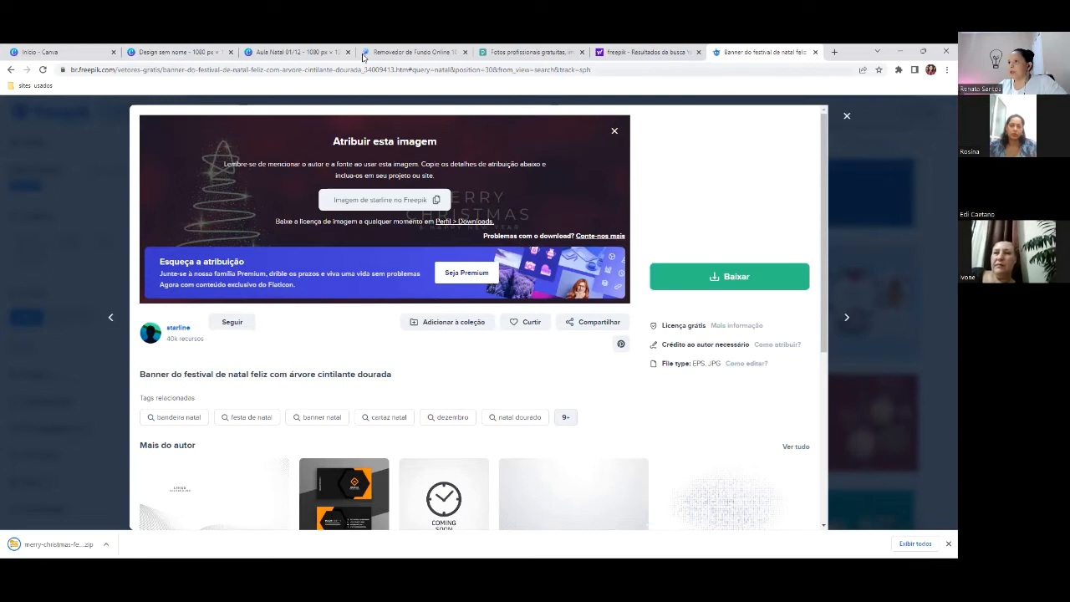
{"action": "left_click", "coordinate": [294, 52]}
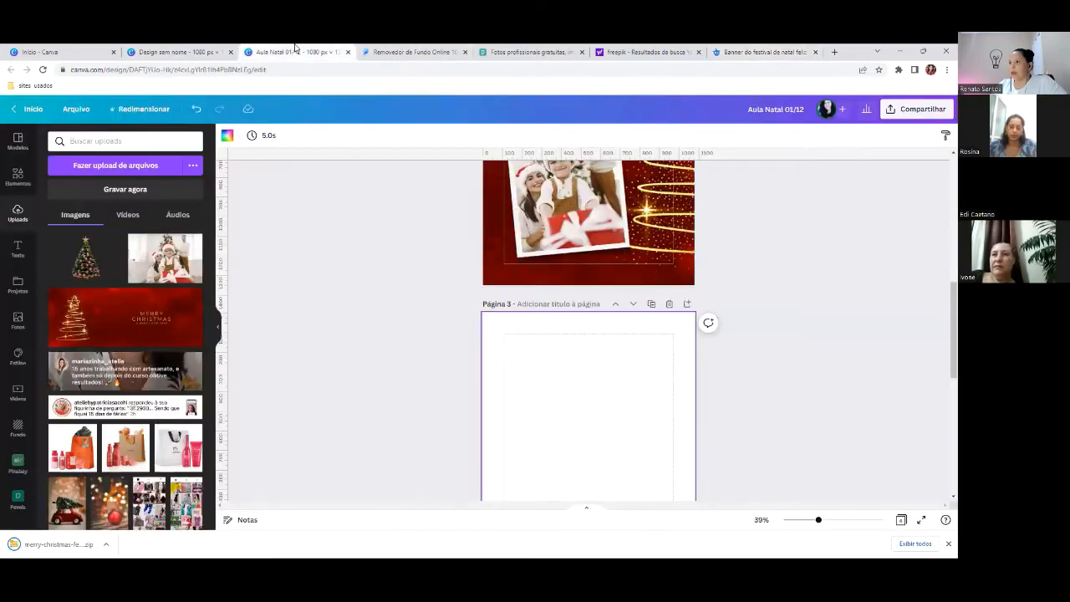
- Upload sl_071122_51500_29.jpg to Canva and place it on blank page 3
{"action": "left_click", "coordinate": [18, 212]}
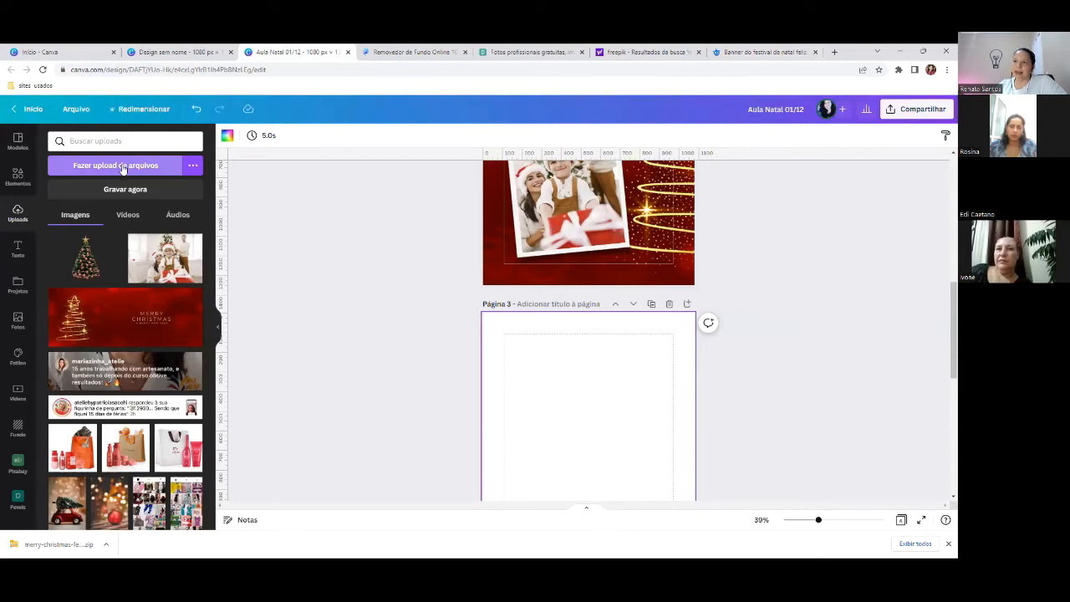
{"action": "left_click", "coordinate": [122, 166]}
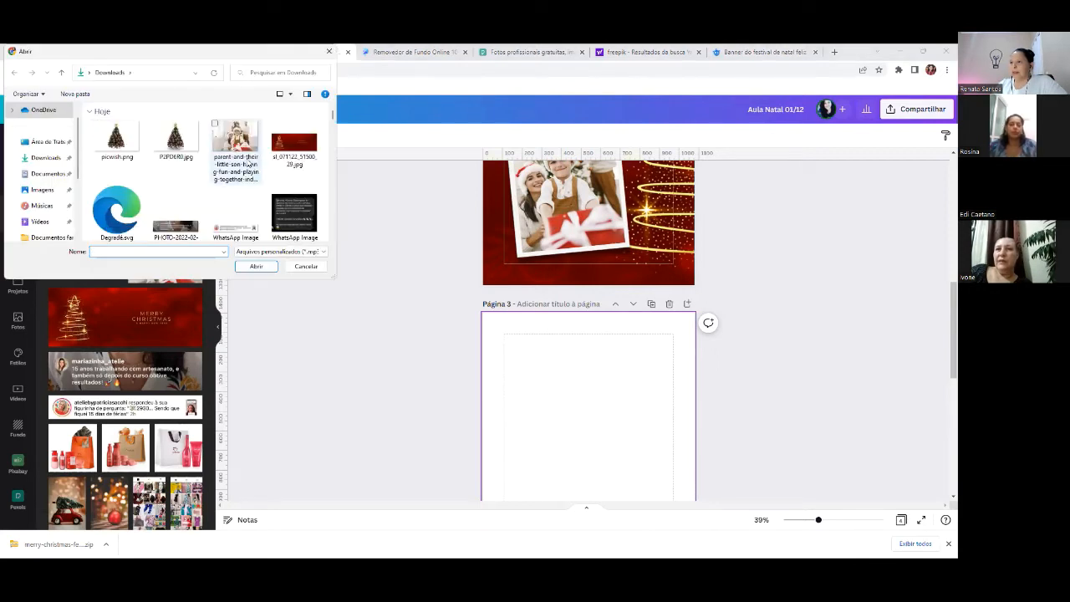
{"action": "left_click", "coordinate": [290, 147]}
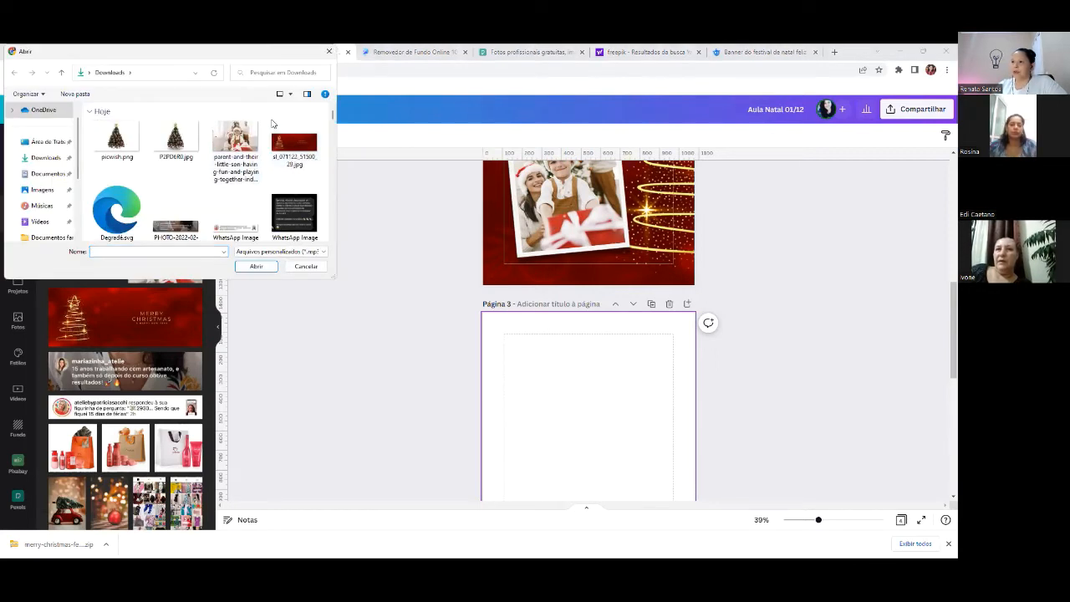
{"action": "left_click", "coordinate": [256, 266]}
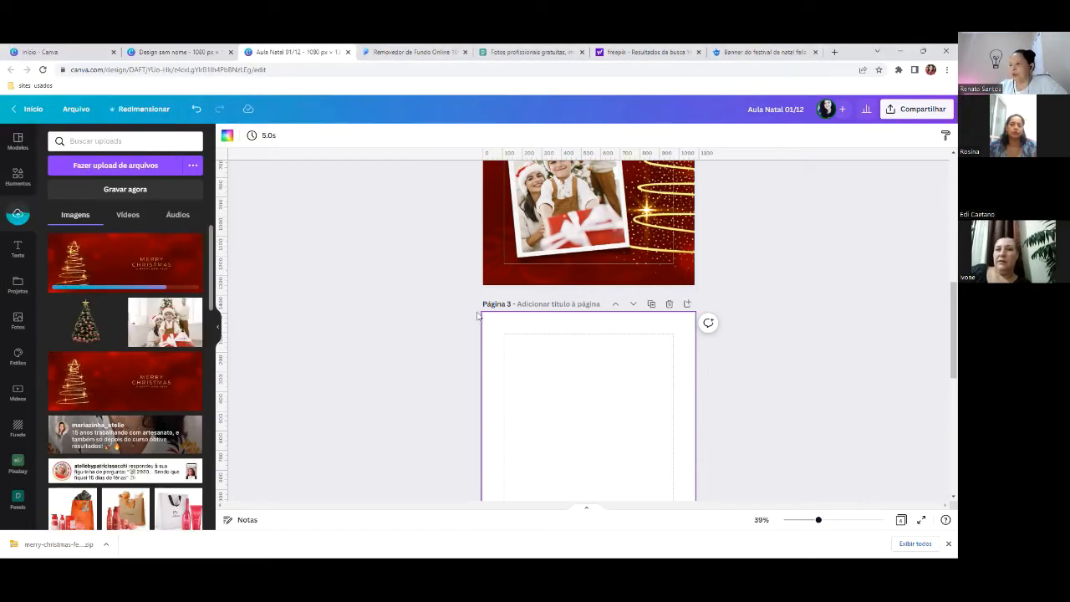
{"action": "scroll", "coordinate": [563, 404], "scroll_direction": "down", "scroll_amount": 1}
{"action": "scroll", "coordinate": [564, 404], "scroll_direction": "down", "scroll_amount": 2}
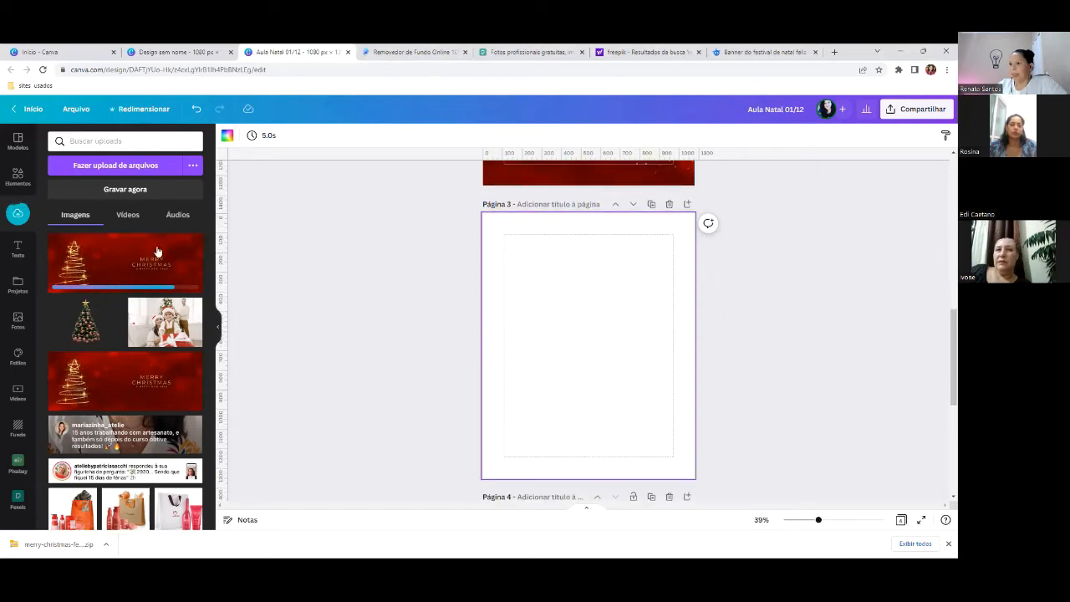
{"action": "left_click", "coordinate": [103, 263]}
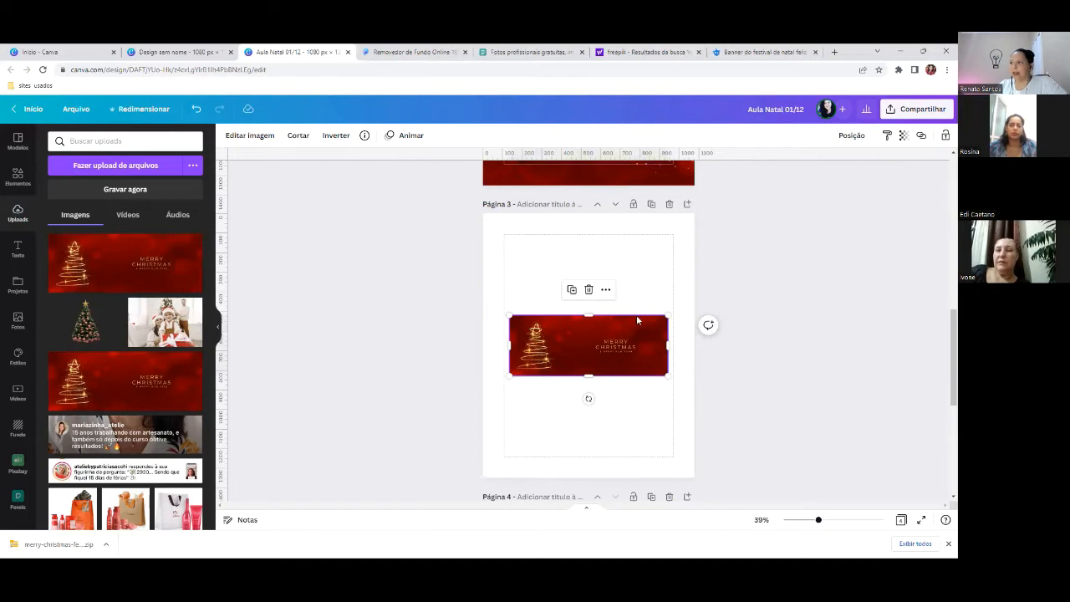
- Move the banner up and crop both sides so only the golden tree remains
{"action": "left_click_drag", "start_coordinate": [604, 345], "coordinate": [599, 304]}
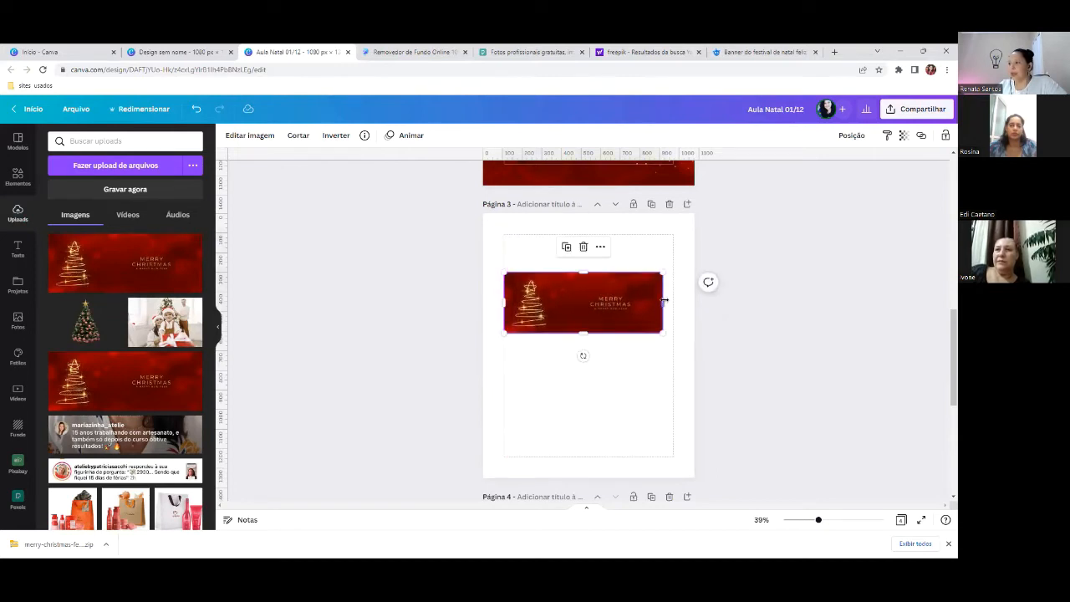
{"action": "left_click_drag", "start_coordinate": [665, 300], "coordinate": [589, 296]}
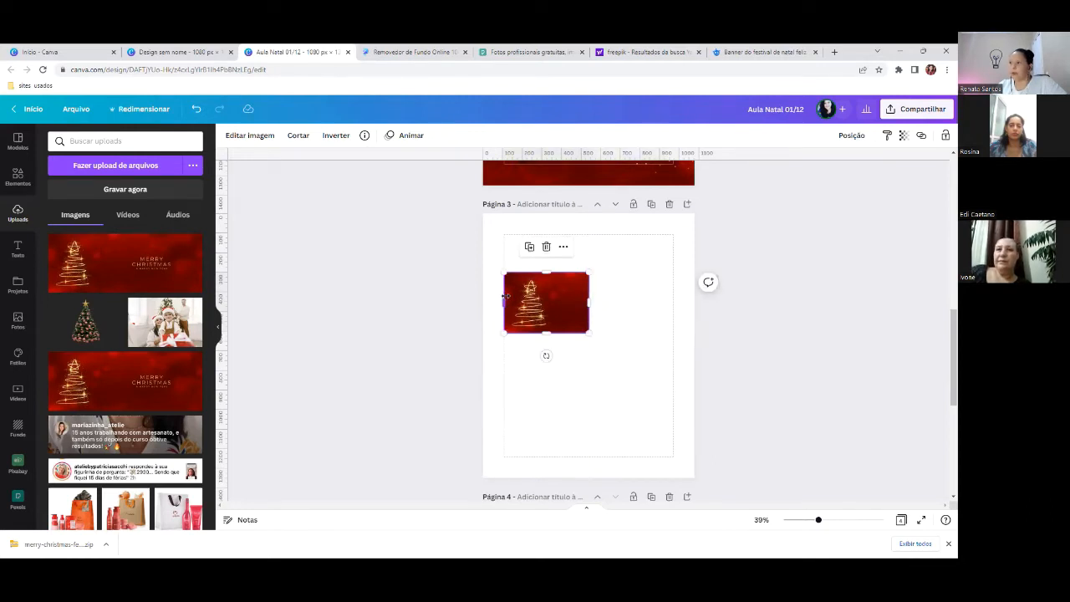
{"action": "left_click_drag", "start_coordinate": [505, 296], "coordinate": [512, 296]}
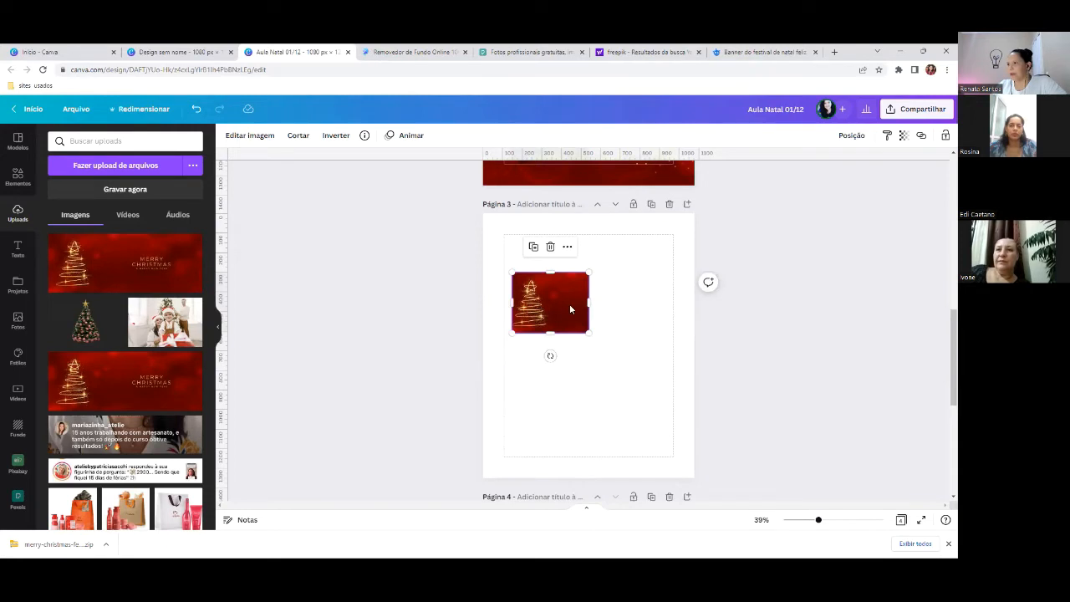
{"action": "scroll", "coordinate": [633, 332], "scroll_direction": "up", "scroll_amount": 5}
{"action": "scroll", "coordinate": [622, 336], "scroll_direction": "down", "scroll_amount": 5}
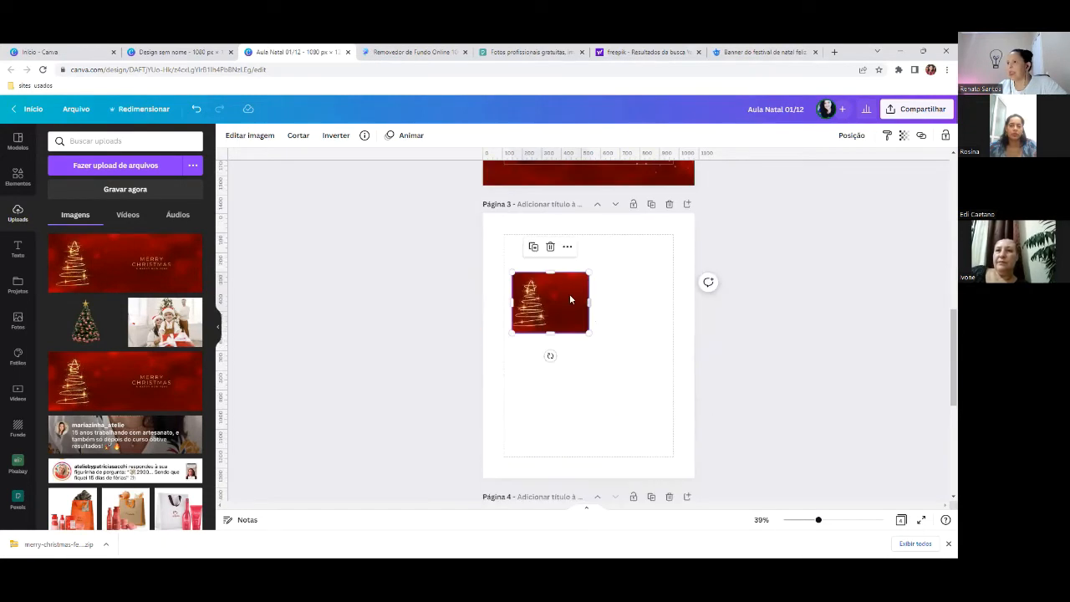
{"action": "scroll", "coordinate": [611, 337], "scroll_direction": "up", "scroll_amount": 5}
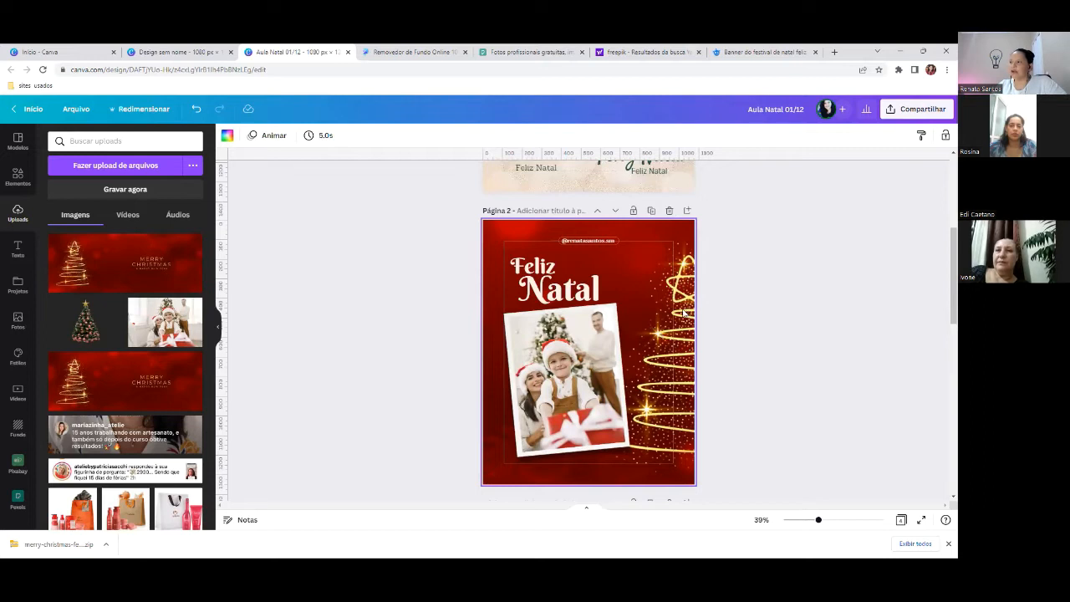
{"action": "scroll", "coordinate": [681, 311], "scroll_direction": "down", "scroll_amount": 6}
- Flip the tree image horizontally so the tree sits on the right
{"action": "left_click", "coordinate": [557, 249]}
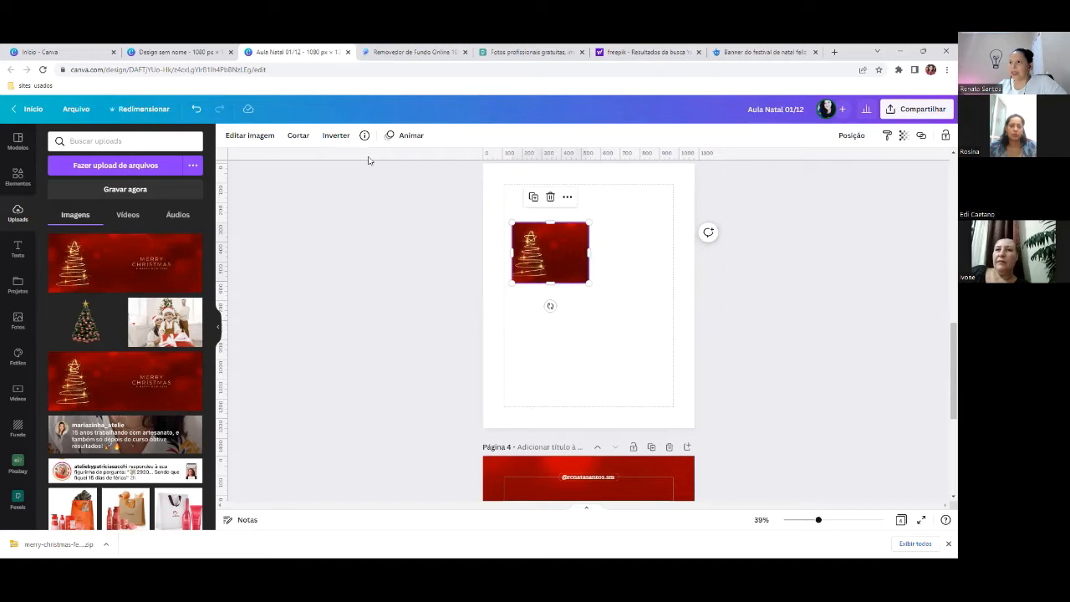
{"action": "left_click", "coordinate": [335, 136]}
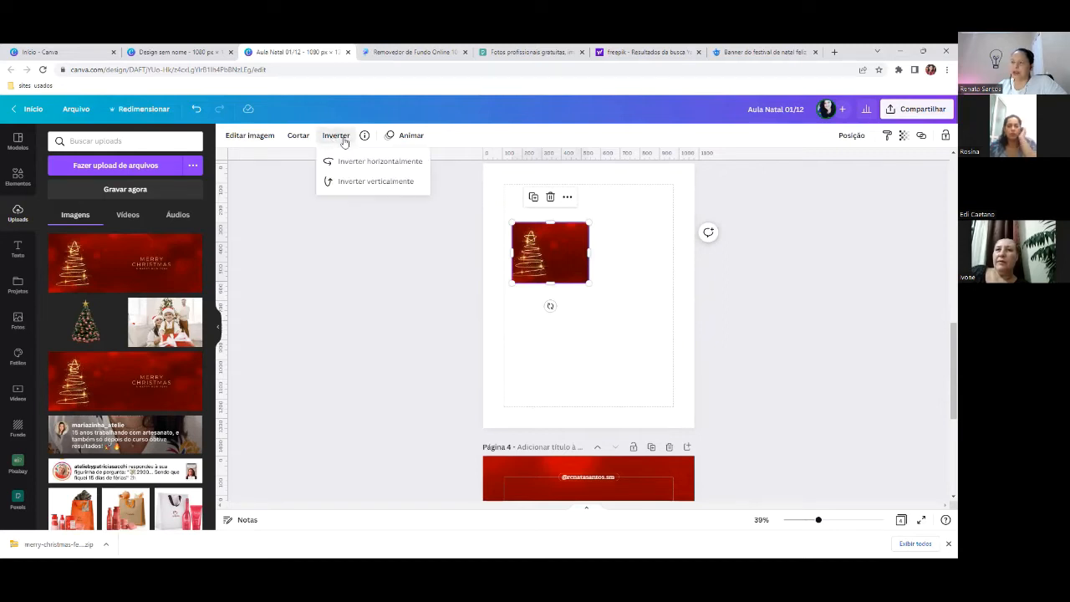
{"action": "left_click", "coordinate": [360, 164]}
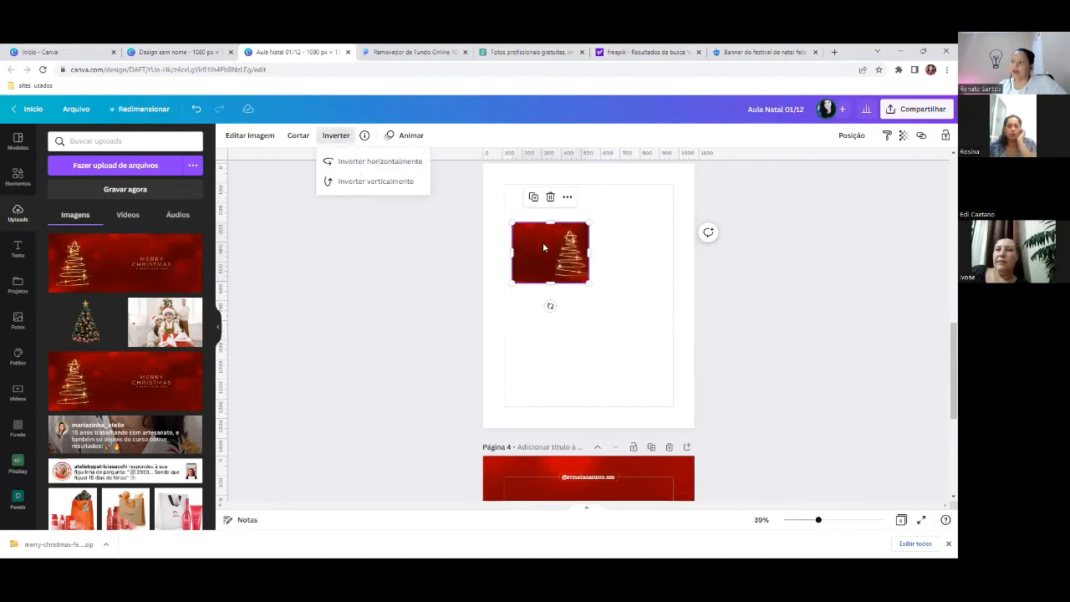
{"action": "scroll", "coordinate": [554, 276], "scroll_direction": "up", "scroll_amount": 5}
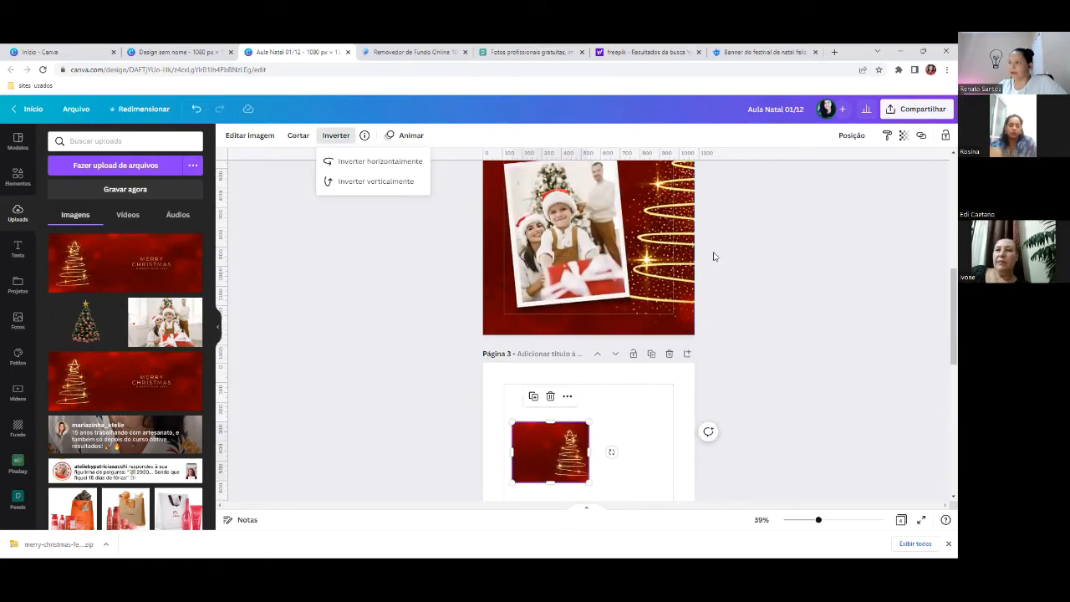
{"action": "scroll", "coordinate": [609, 346], "scroll_direction": "down", "scroll_amount": 3}
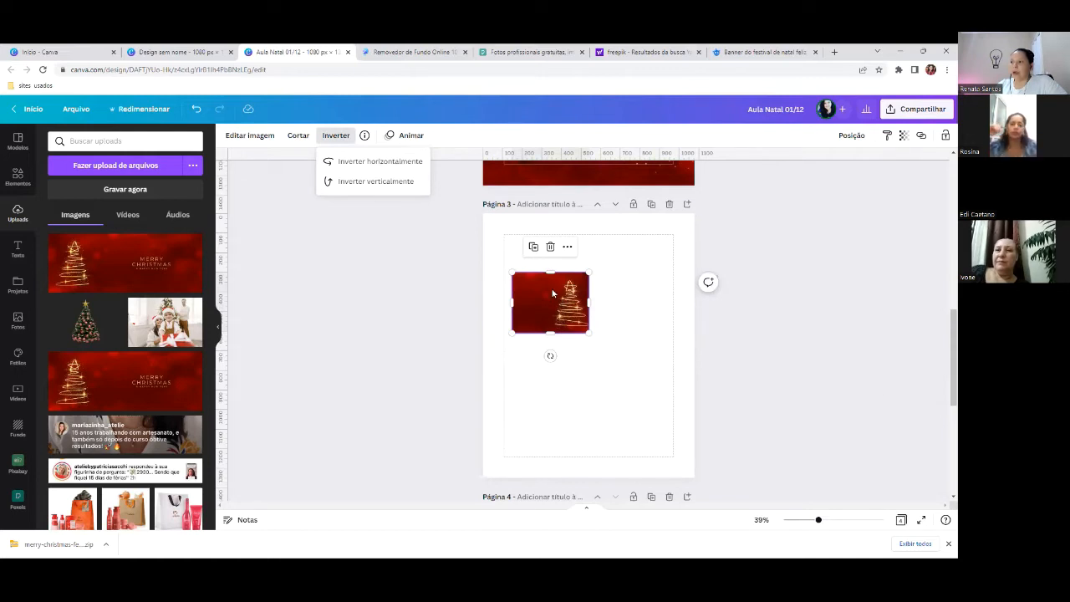
- Set the tree image as page 3's background, shifted so the tree hugs the right edge
{"action": "left_click", "coordinate": [552, 293]}
{"action": "right_click", "coordinate": [552, 292]}
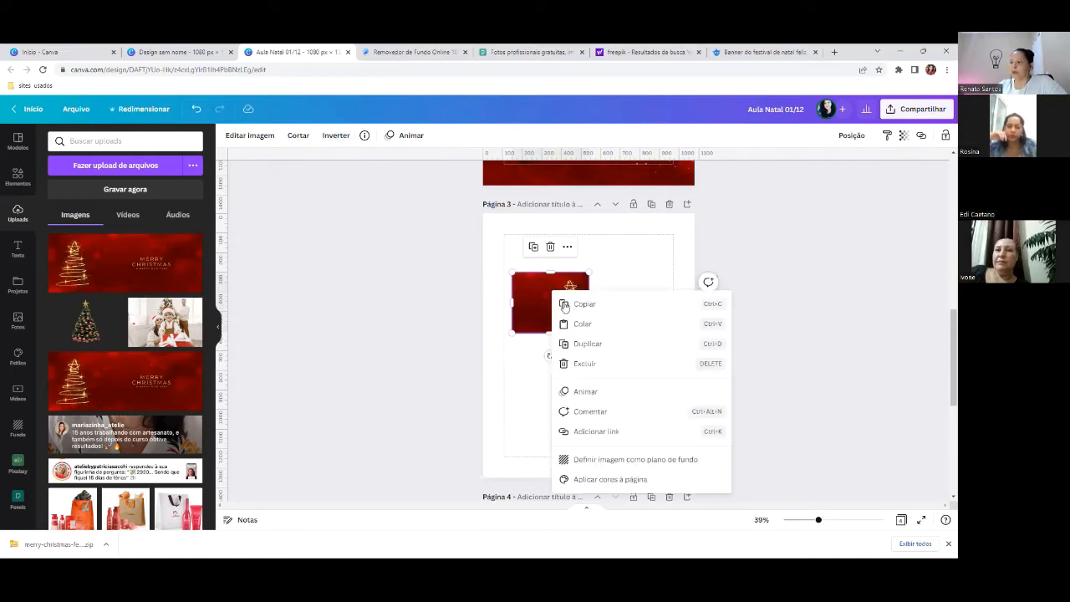
{"action": "left_click", "coordinate": [581, 460]}
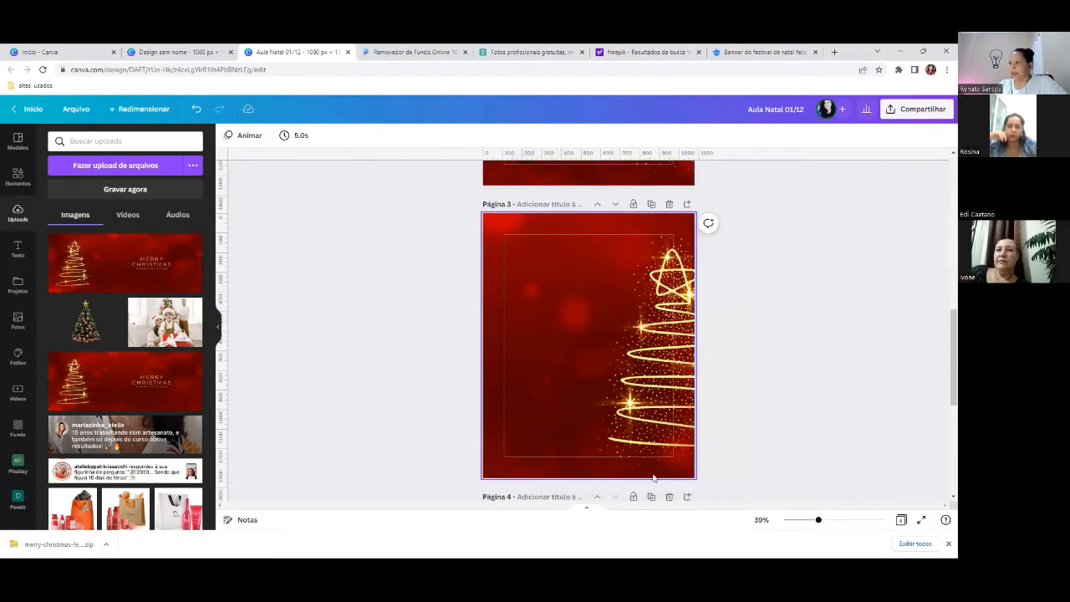
{"action": "scroll", "coordinate": [623, 358], "scroll_direction": "up", "scroll_amount": 3}
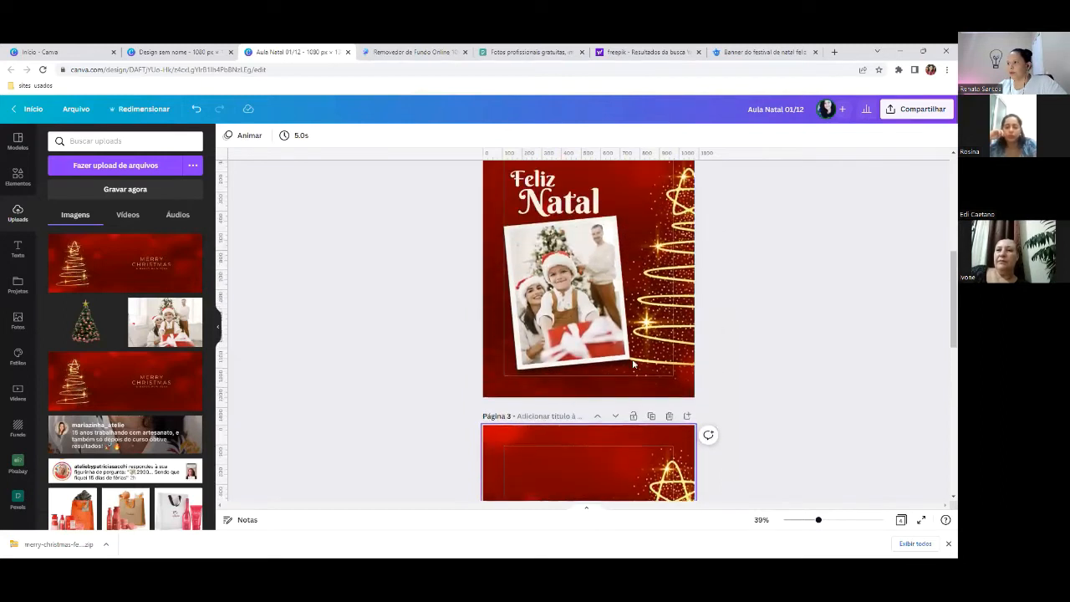
{"action": "scroll", "coordinate": [633, 361], "scroll_direction": "down", "scroll_amount": 4}
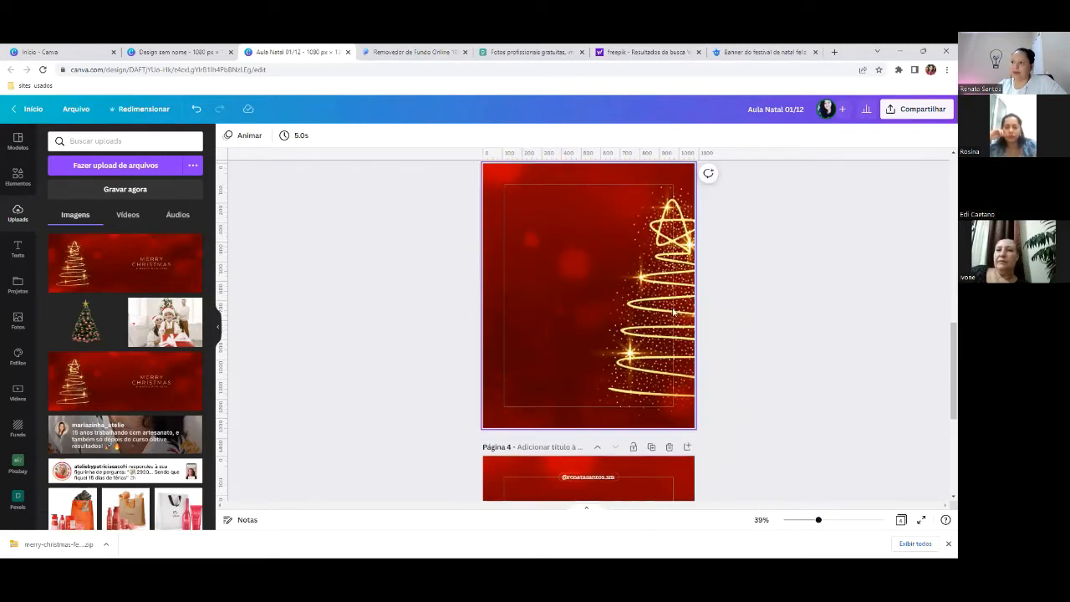
{"action": "double_click", "coordinate": [601, 284]}
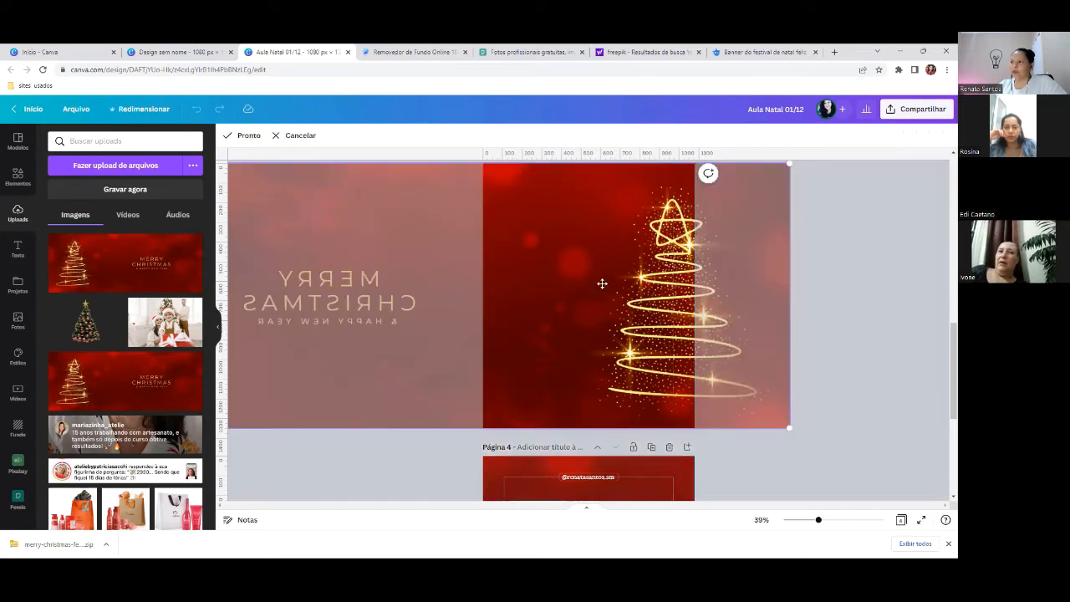
{"action": "left_click_drag", "start_coordinate": [601, 284], "coordinate": [580, 346]}
- Confirm the background's position and compare pages 2 and 3
{"action": "left_click", "coordinate": [857, 282]}
{"action": "scroll", "coordinate": [609, 384], "scroll_direction": "up", "scroll_amount": 3}
{"action": "scroll", "coordinate": [608, 384], "scroll_direction": "down", "scroll_amount": 3}
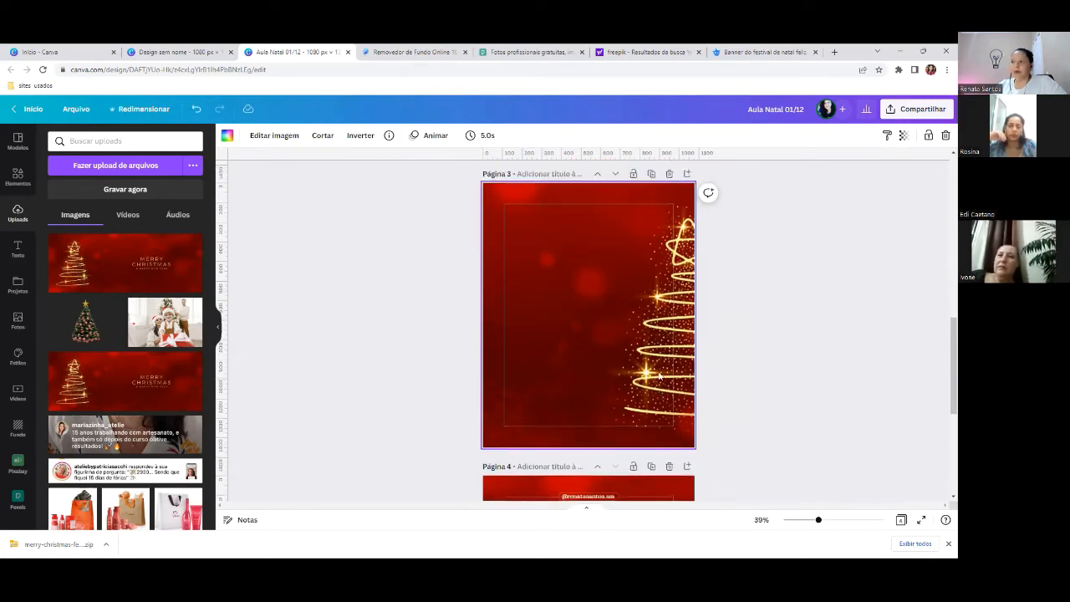
{"action": "scroll", "coordinate": [659, 377], "scroll_direction": "up", "scroll_amount": 1}
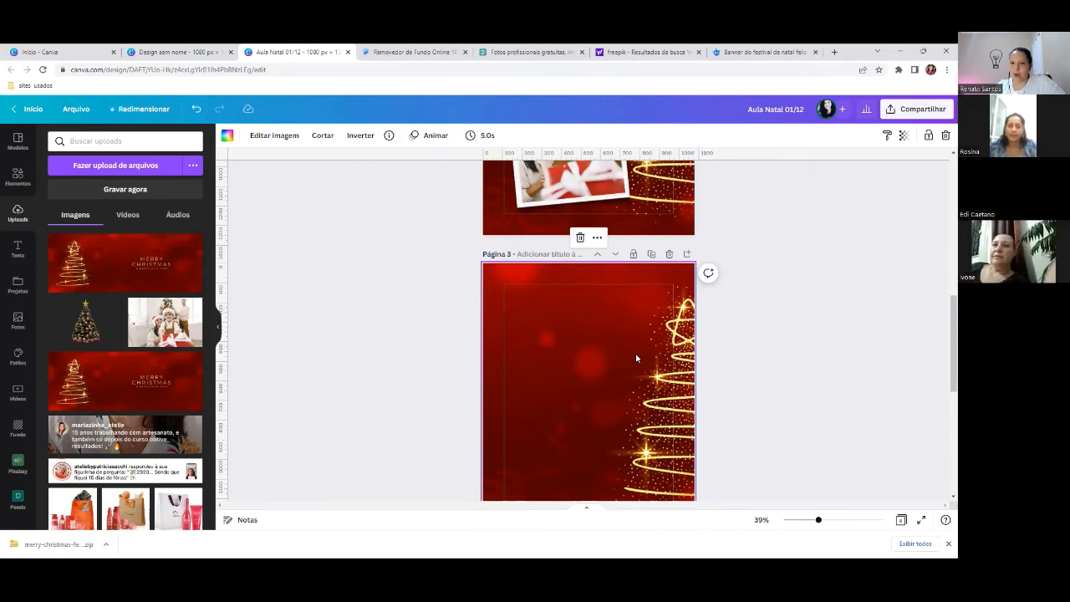
{"action": "scroll", "coordinate": [635, 358], "scroll_direction": "up", "scroll_amount": 2}
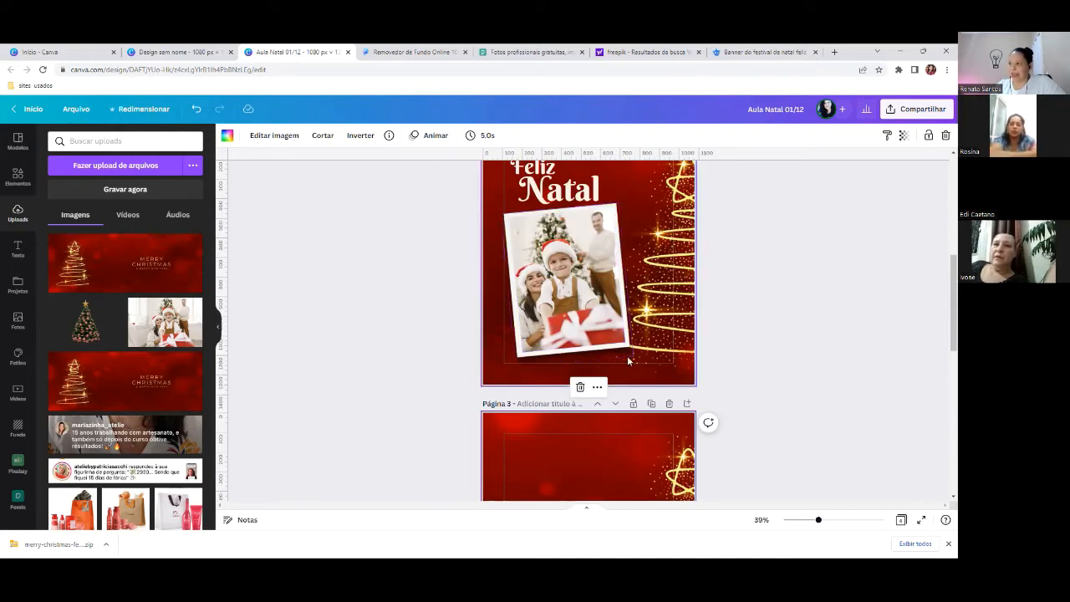
{"action": "scroll", "coordinate": [581, 342], "scroll_direction": "down", "scroll_amount": 2}
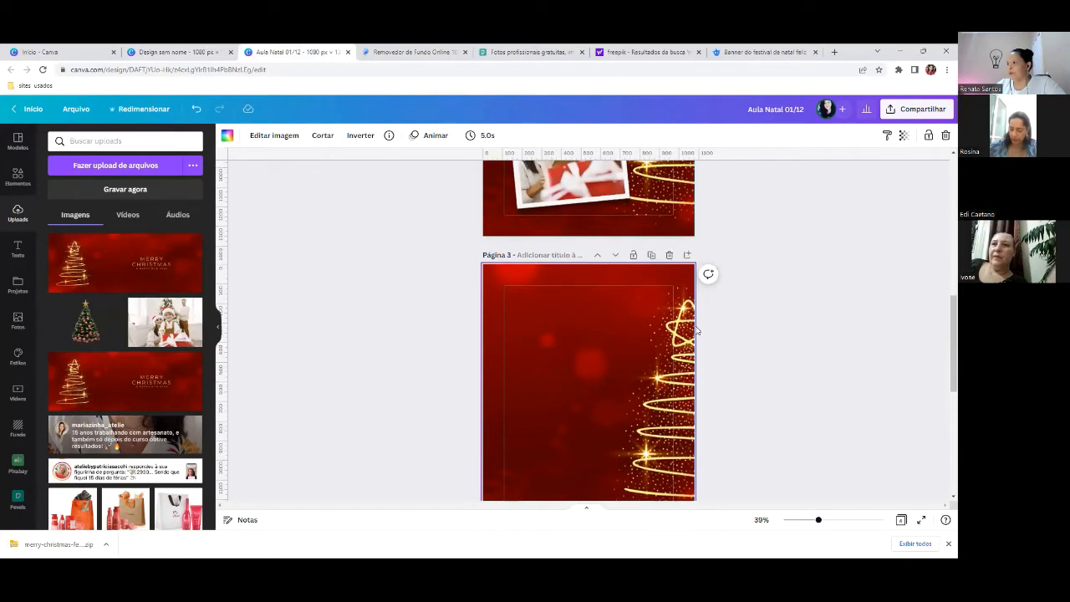
{"action": "scroll", "coordinate": [696, 326], "scroll_direction": "up", "scroll_amount": 2}
{"action": "scroll", "coordinate": [576, 275], "scroll_direction": "down", "scroll_amount": 1}
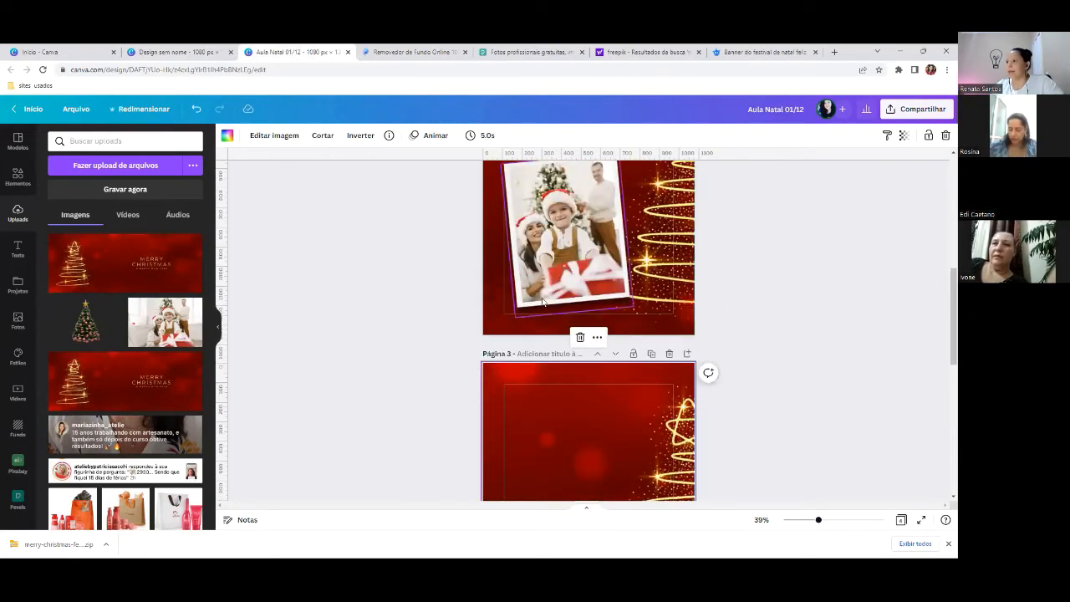
- Search Elements for 'branco' and browse the photo results
{"action": "left_click", "coordinate": [14, 185]}
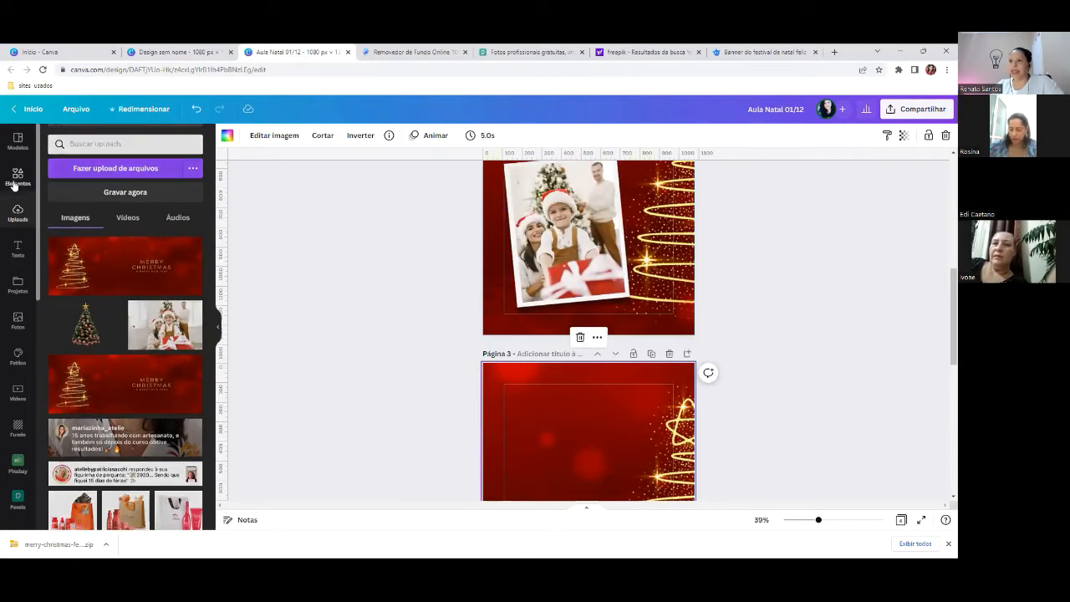
{"action": "left_click", "coordinate": [100, 141]}
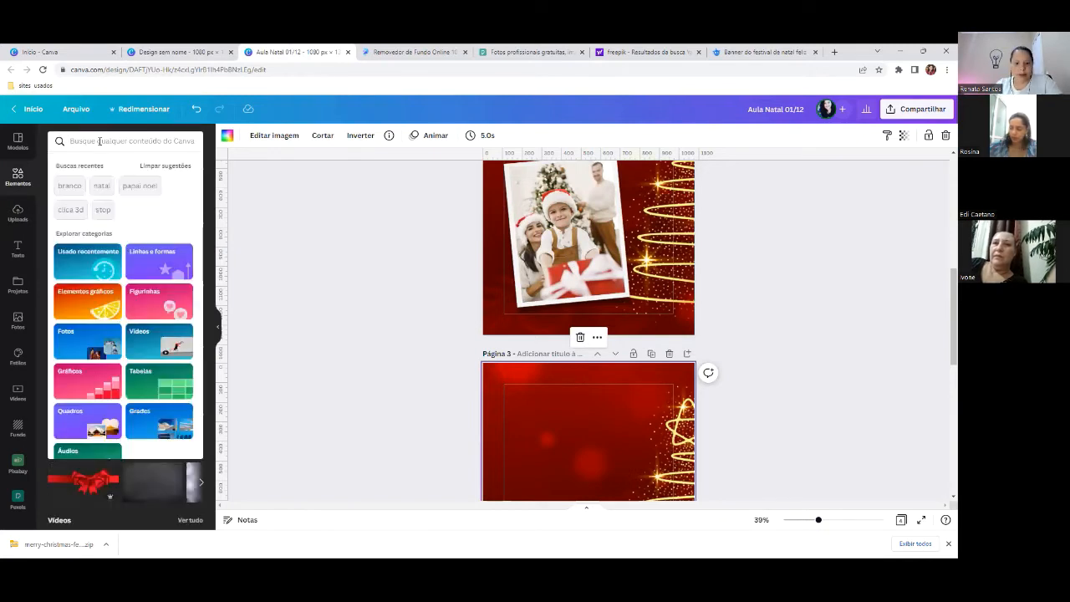
{"action": "type", "text": "branco"}
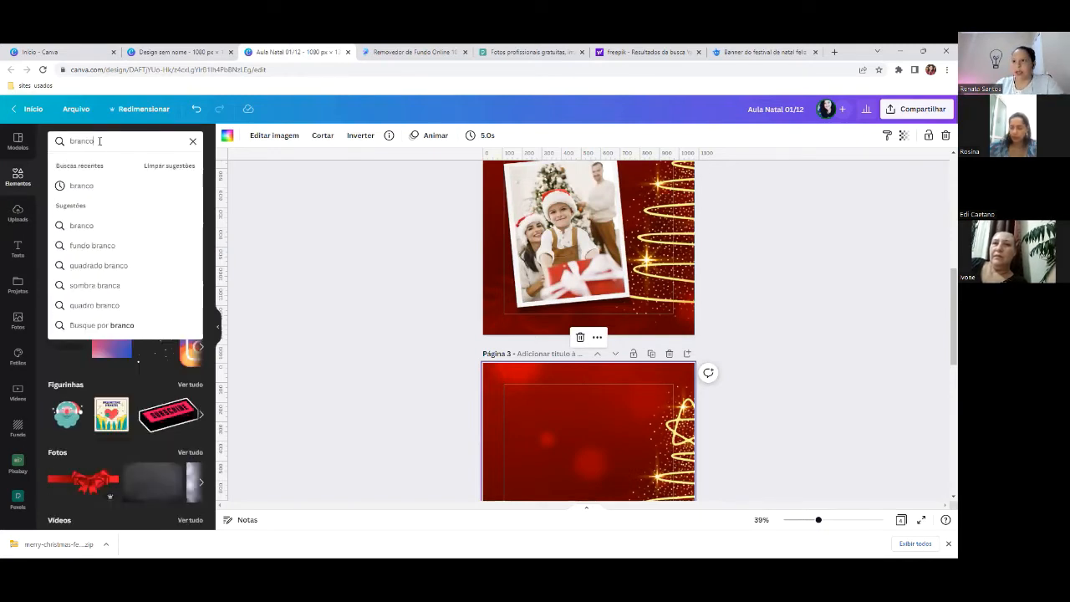
{"action": "left_click", "coordinate": [80, 186]}
{"action": "left_click", "coordinate": [191, 284]}
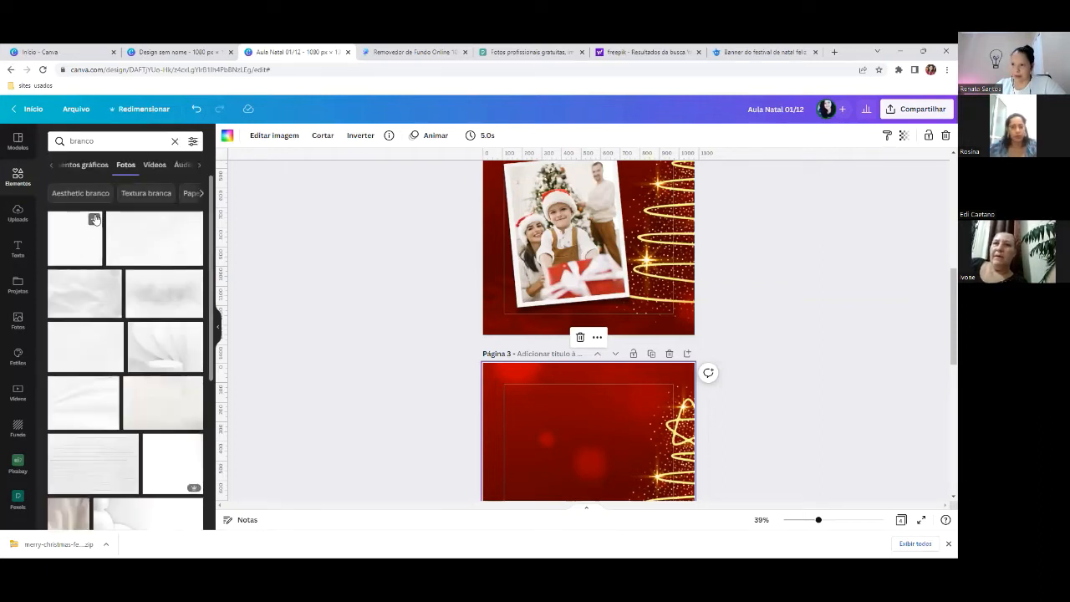
{"action": "scroll", "coordinate": [163, 257], "scroll_direction": "down", "scroll_amount": 1}
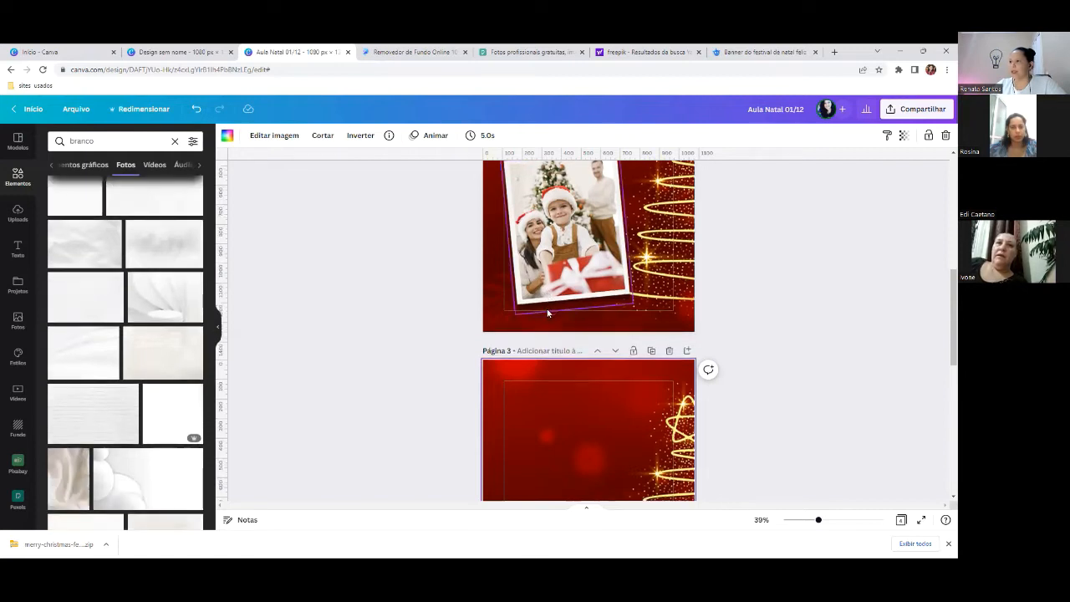
{"action": "scroll", "coordinate": [607, 334], "scroll_direction": "up", "scroll_amount": 2}
{"action": "scroll", "coordinate": [608, 332], "scroll_direction": "down", "scroll_amount": 1}
{"action": "scroll", "coordinate": [608, 333], "scroll_direction": "down", "scroll_amount": 2}
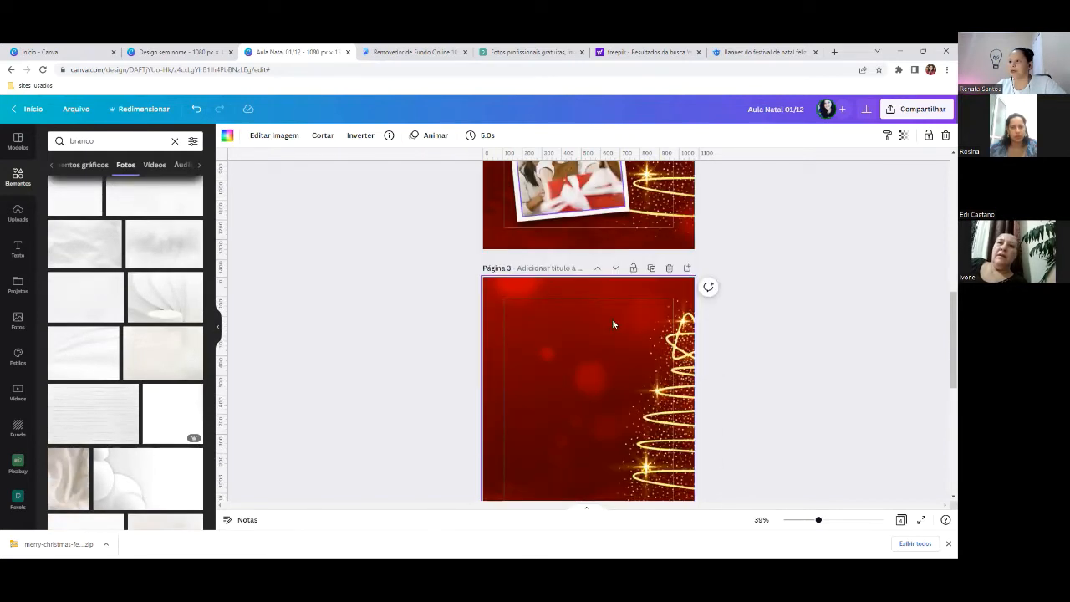
- Add a white photo to page 3 and narrow it into a tall rectangle
{"action": "left_click", "coordinate": [74, 205]}
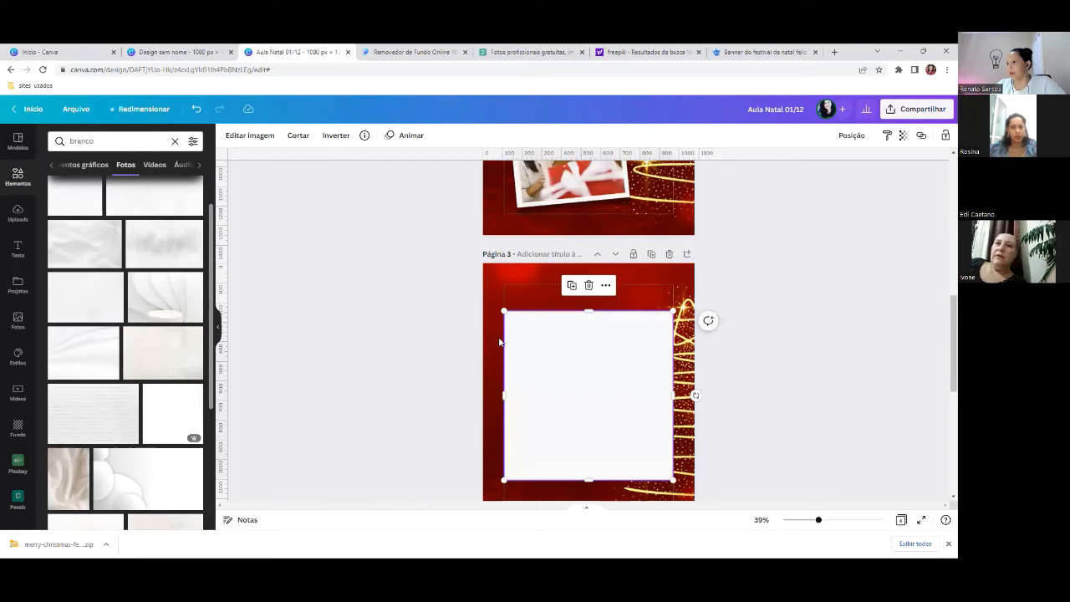
{"action": "scroll", "coordinate": [607, 391], "scroll_direction": "up", "scroll_amount": 2}
{"action": "scroll", "coordinate": [610, 385], "scroll_direction": "down", "scroll_amount": 2}
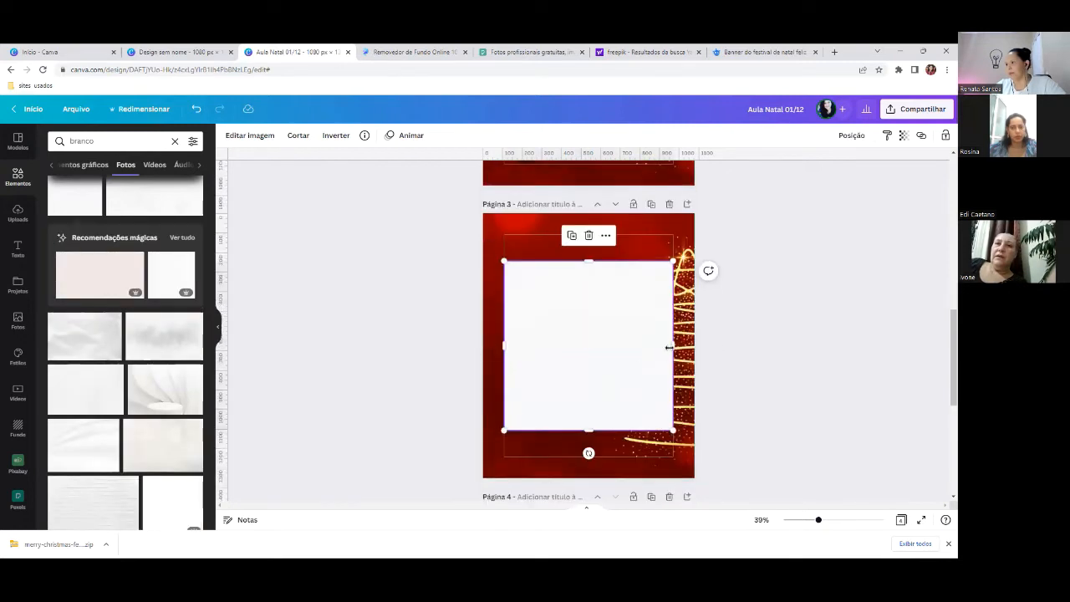
{"action": "left_click_drag", "start_coordinate": [669, 346], "coordinate": [625, 346]}
{"action": "scroll", "coordinate": [586, 326], "scroll_direction": "up", "scroll_amount": 4}
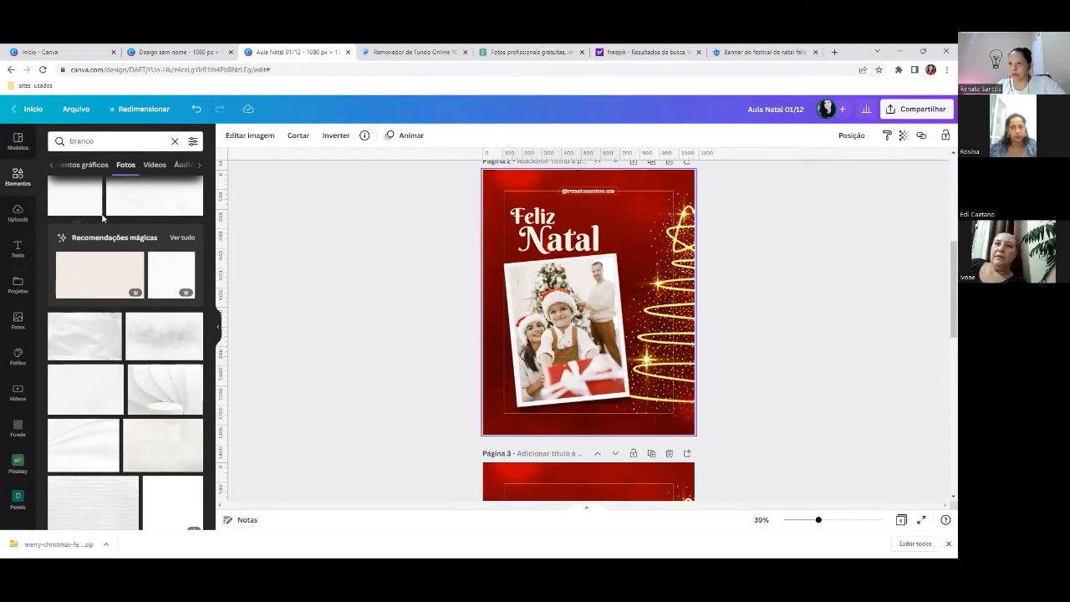
- Add the uploaded family Christmas photo, narrow it and centre it on the white card
{"action": "left_click", "coordinate": [17, 214]}
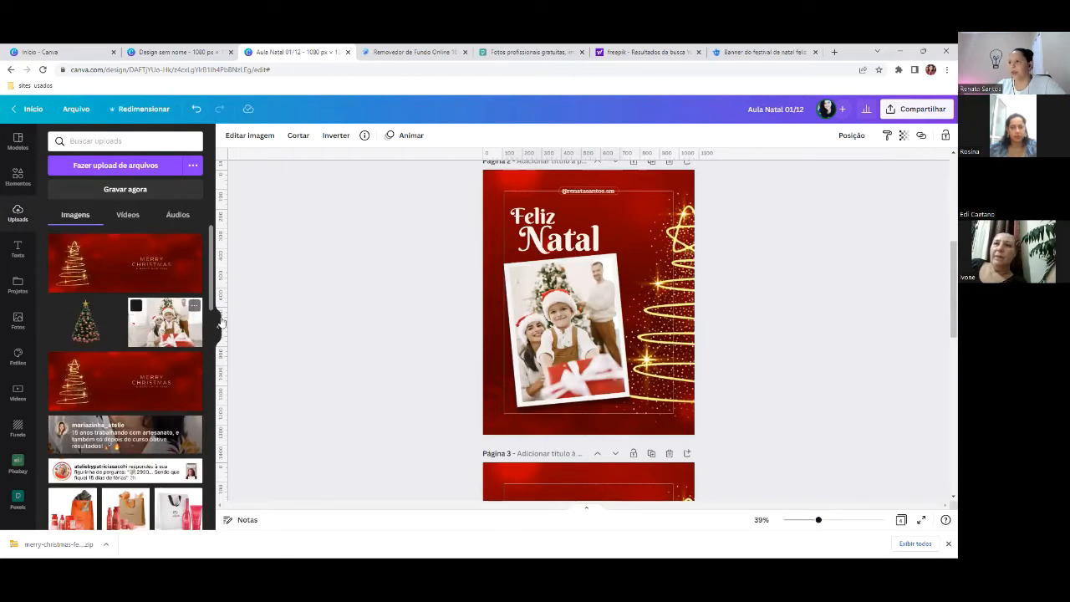
{"action": "scroll", "coordinate": [221, 310], "scroll_direction": "down", "scroll_amount": 3}
{"action": "left_click", "coordinate": [153, 332]}
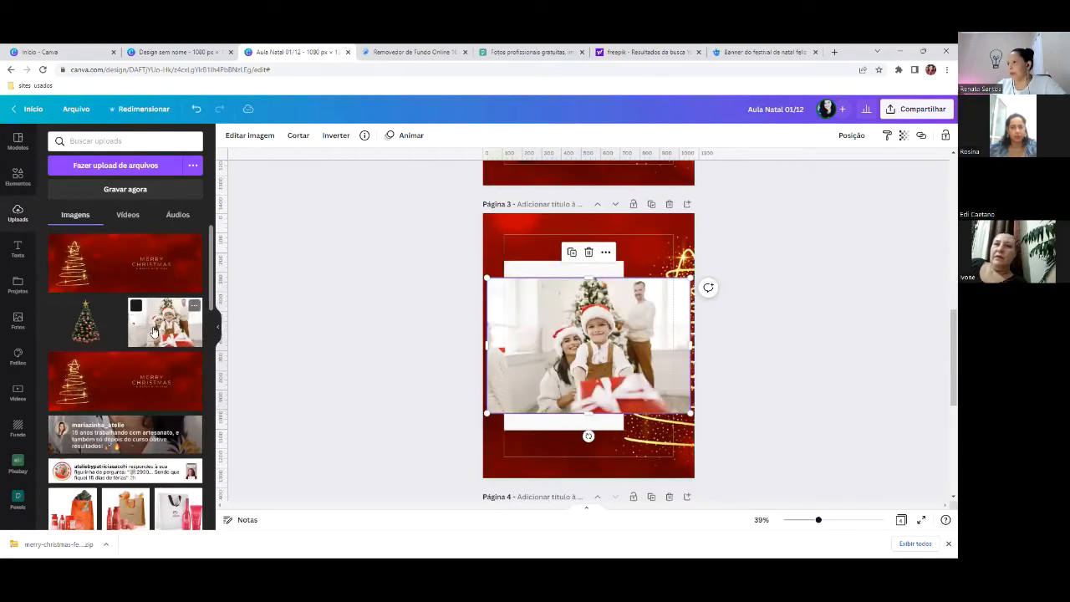
{"action": "left_click_drag", "start_coordinate": [690, 345], "coordinate": [659, 343]}
{"action": "left_click_drag", "start_coordinate": [485, 343], "coordinate": [549, 345]}
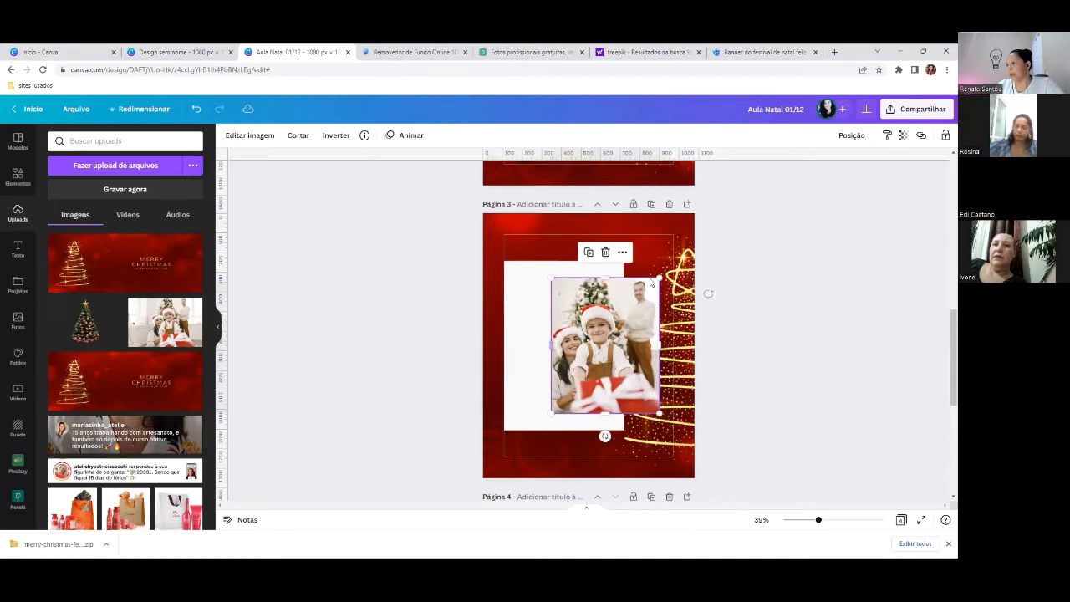
{"action": "left_click", "coordinate": [656, 246]}
{"action": "left_click", "coordinate": [641, 329]}
{"action": "left_click_drag", "start_coordinate": [642, 328], "coordinate": [599, 325]}
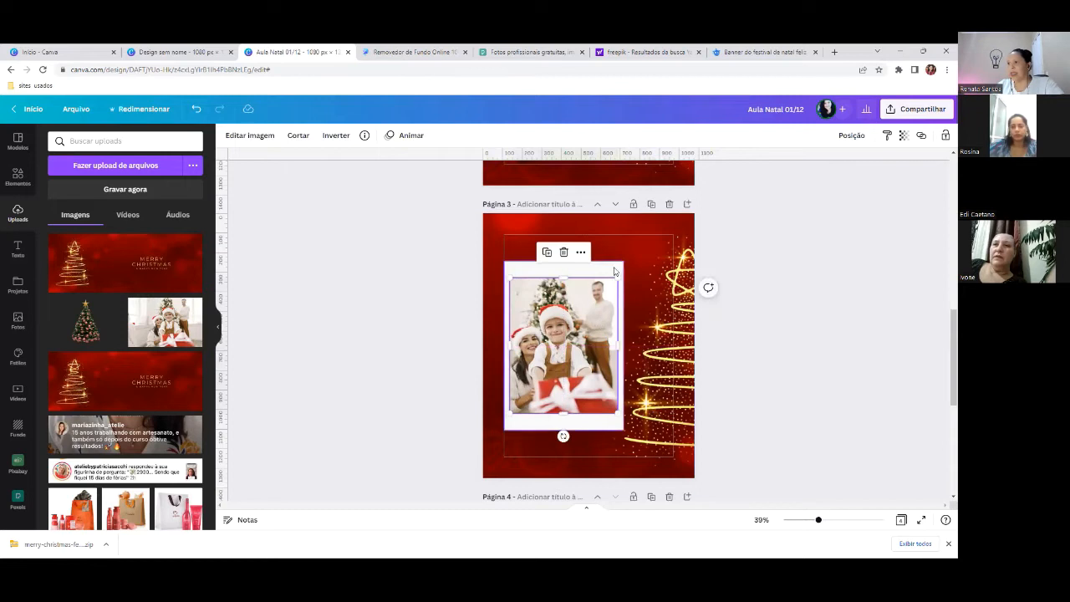
- Trim the white card's top and bottom, then rotate photo and card -4° and lower them
{"action": "left_click_drag", "start_coordinate": [565, 263], "coordinate": [566, 269]}
{"action": "left_click_drag", "start_coordinate": [563, 430], "coordinate": [563, 418]}
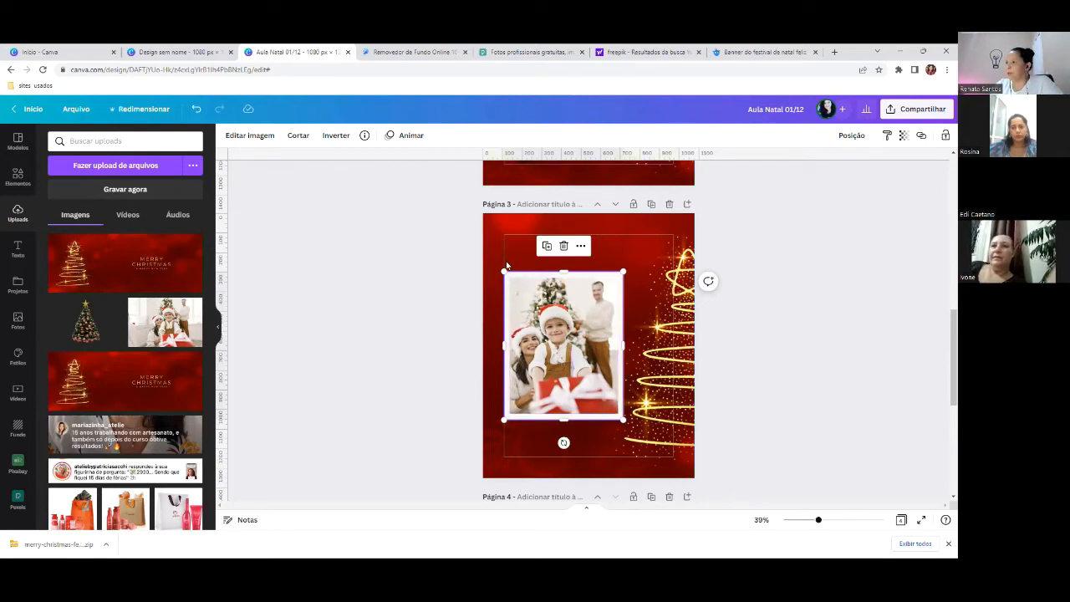
{"action": "left_click_drag", "start_coordinate": [506, 262], "coordinate": [545, 323]}
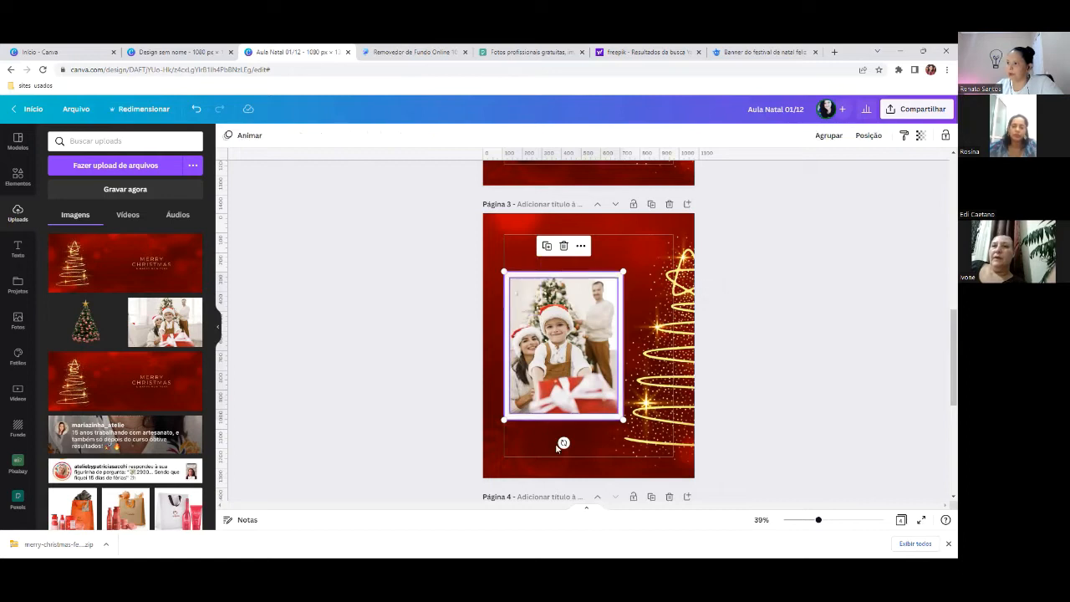
{"action": "left_click_drag", "start_coordinate": [563, 442], "coordinate": [568, 442]}
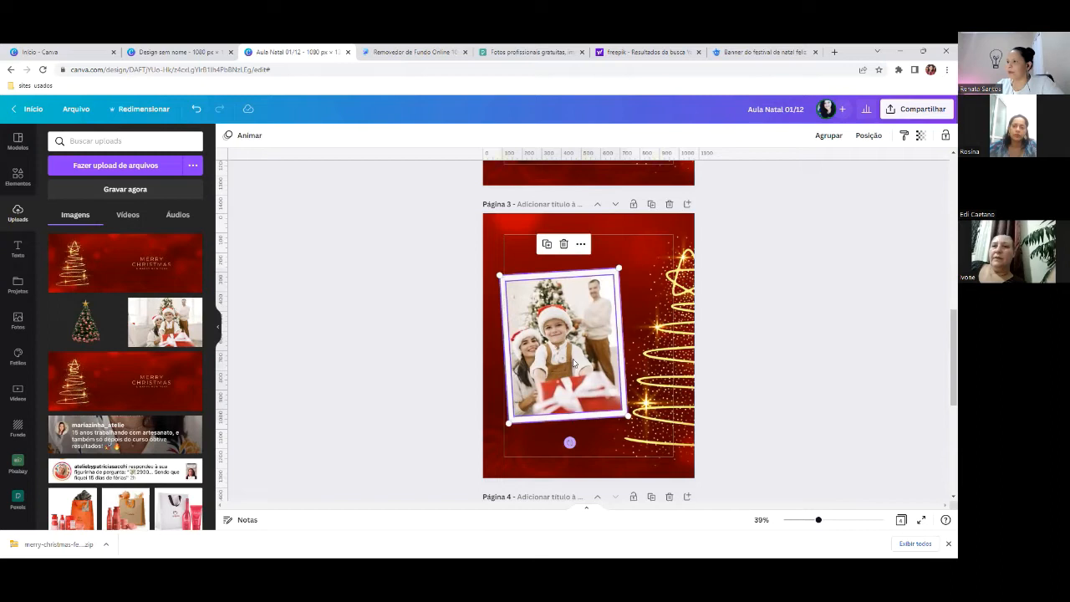
{"action": "left_click_drag", "start_coordinate": [571, 345], "coordinate": [572, 373]}
{"action": "left_click", "coordinate": [636, 257]}
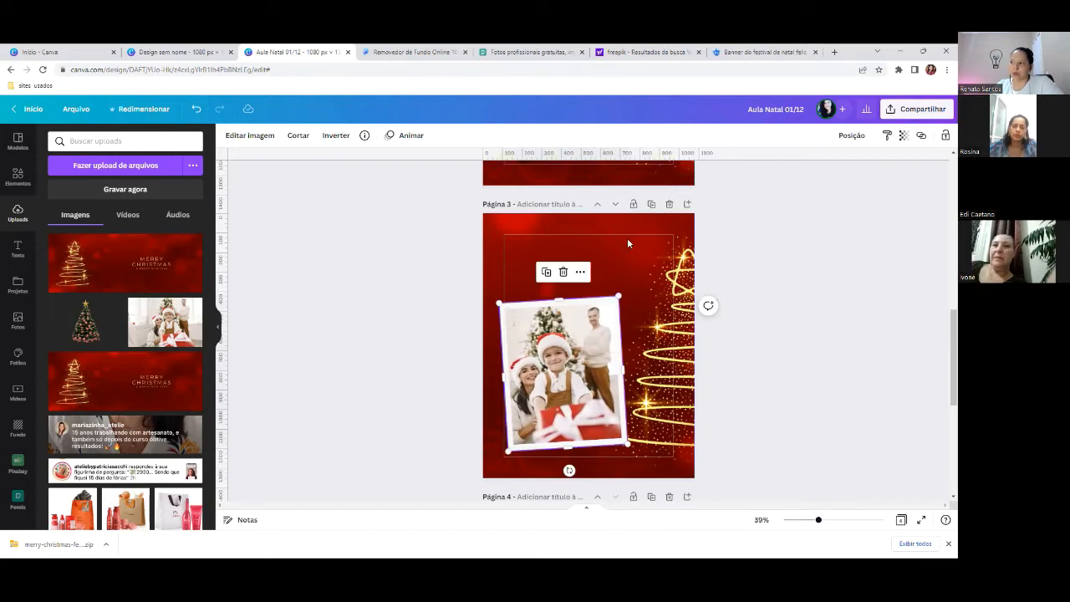
{"action": "left_click", "coordinate": [614, 298]}
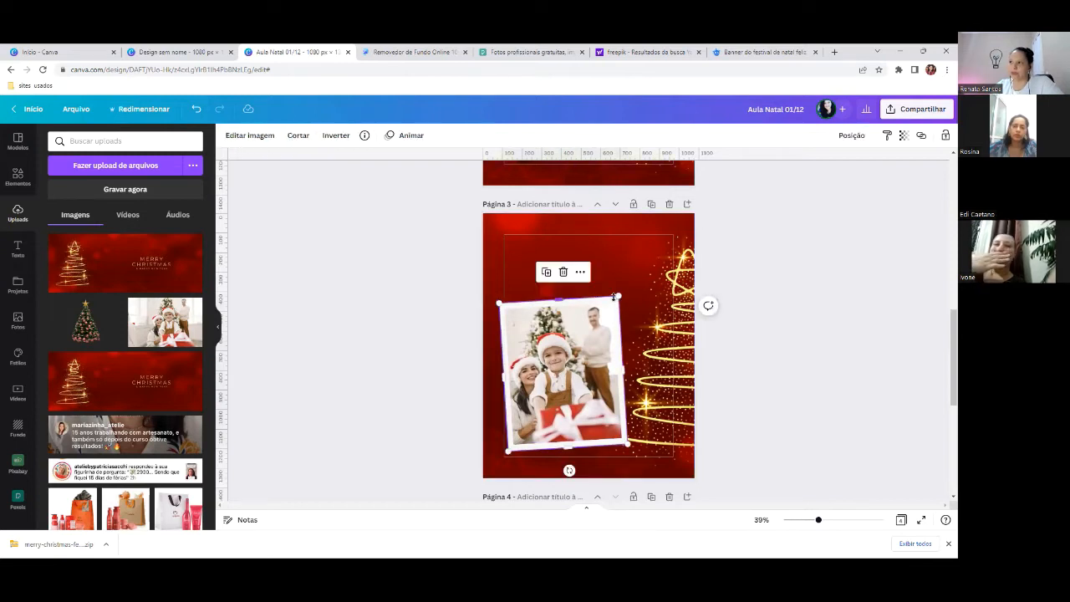
- Apply the Curva shadow from Editar imagem's Sombras to the tilted family photo
{"action": "left_click", "coordinate": [247, 136]}
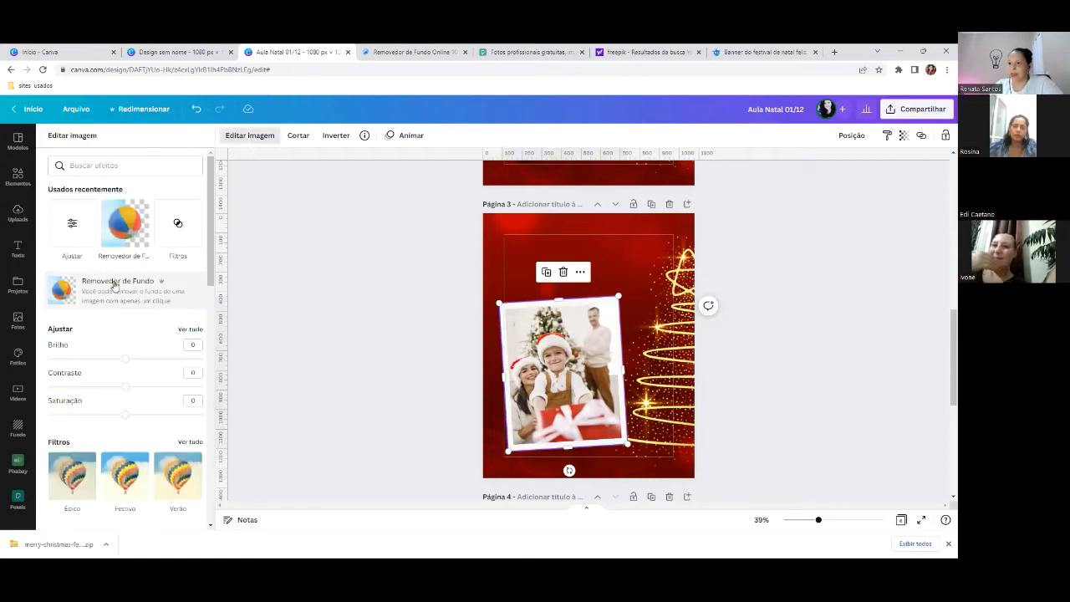
{"action": "scroll", "coordinate": [109, 293], "scroll_direction": "down", "scroll_amount": 10}
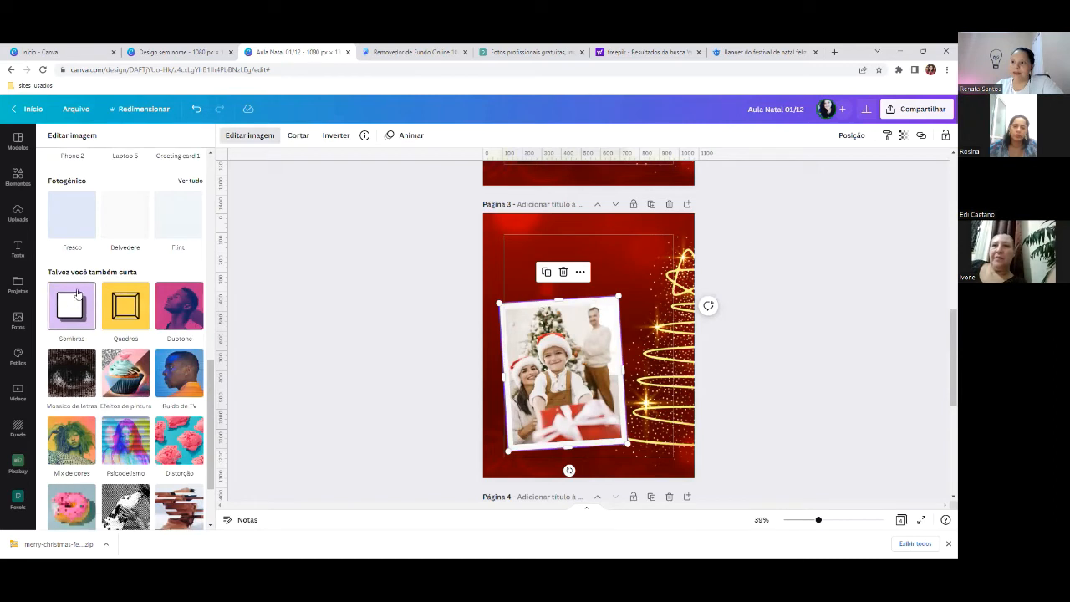
{"action": "scroll", "coordinate": [82, 308], "scroll_direction": "down", "scroll_amount": 2}
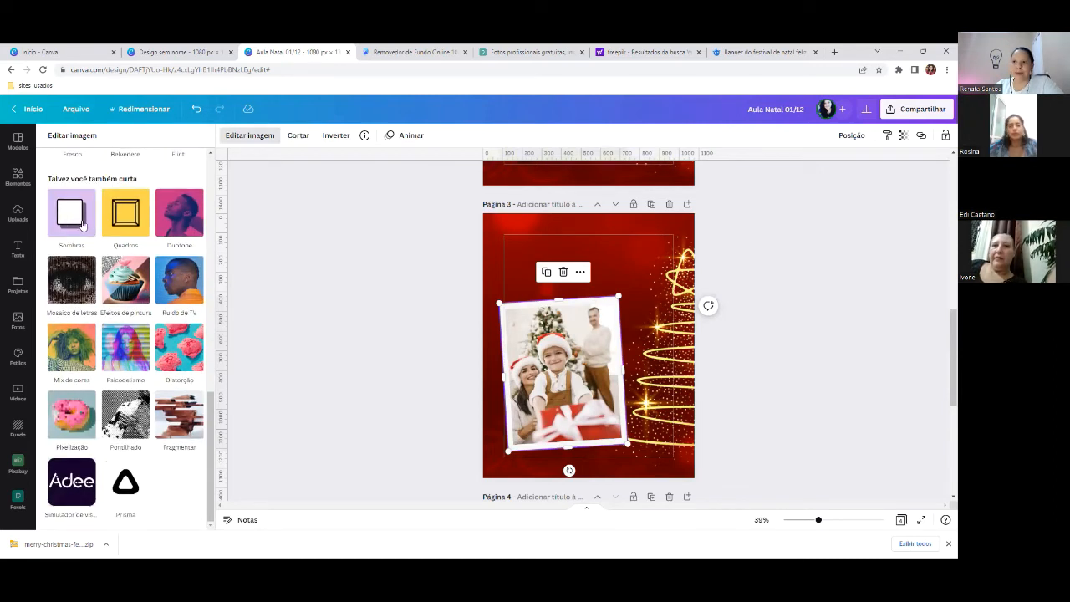
{"action": "scroll", "coordinate": [78, 252], "scroll_direction": "up", "scroll_amount": 2}
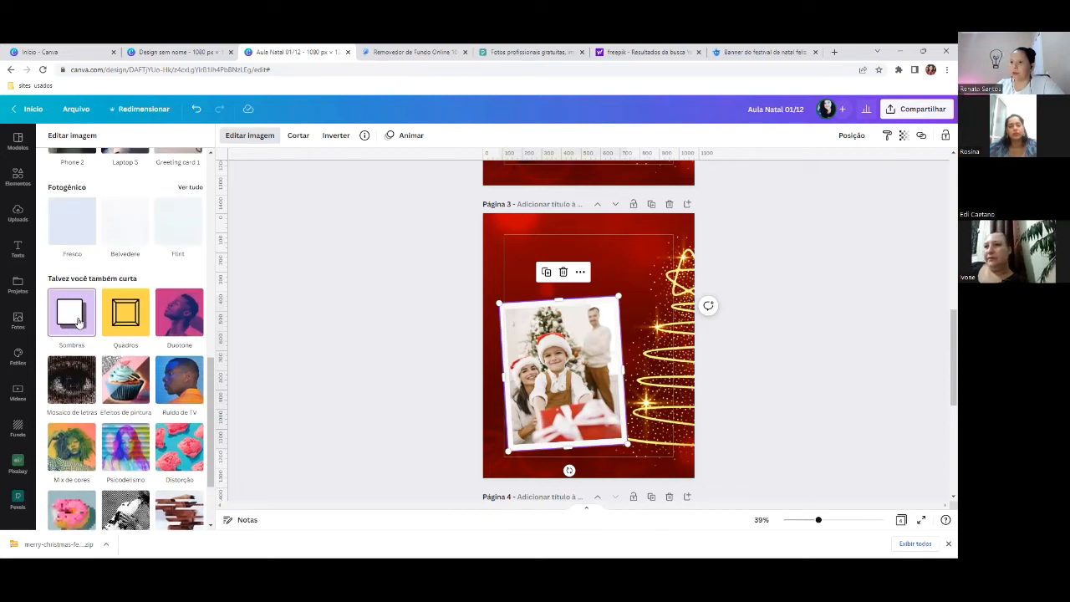
{"action": "left_click", "coordinate": [72, 315]}
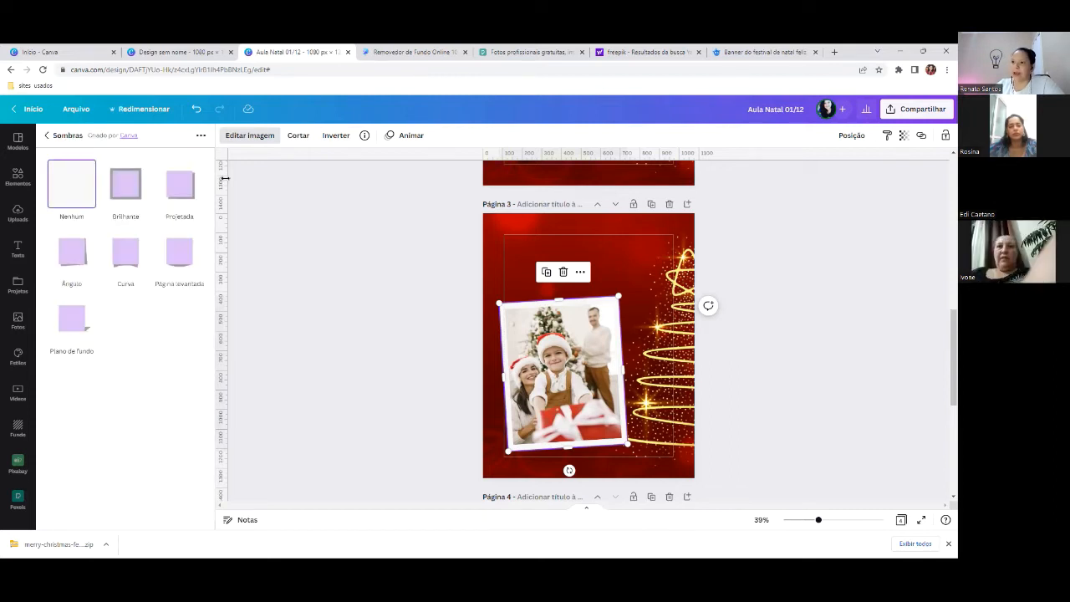
{"action": "left_click", "coordinate": [131, 266]}
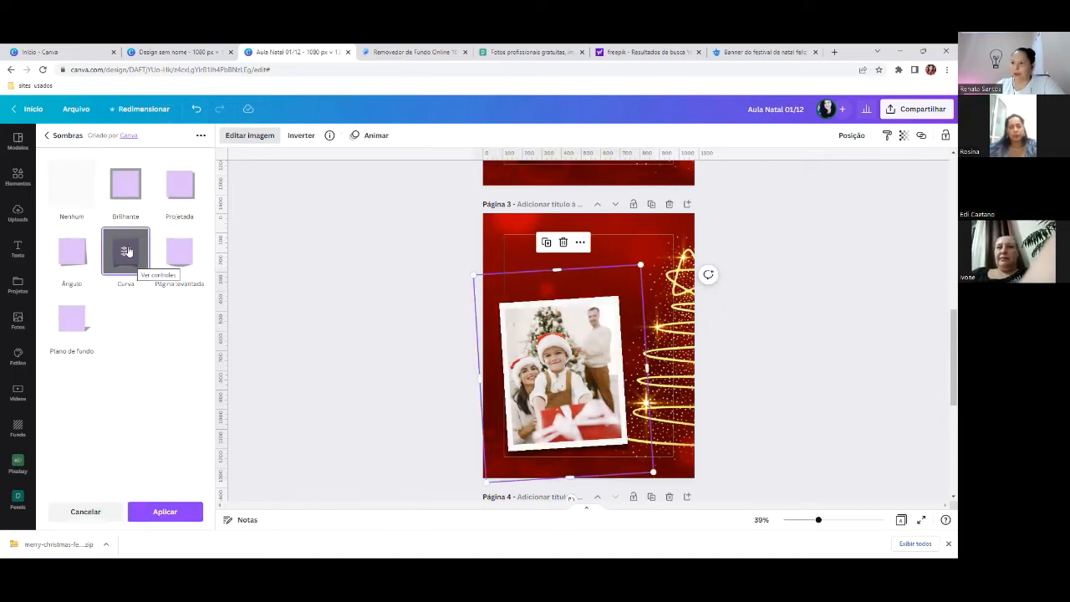
{"action": "left_click", "coordinate": [157, 511]}
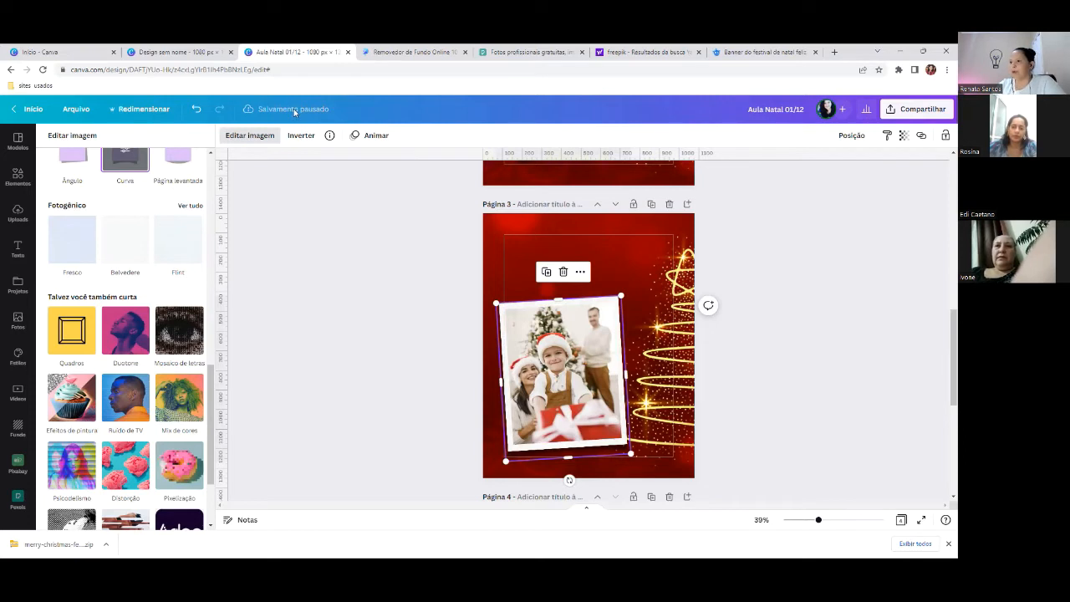
{"action": "left_click", "coordinate": [165, 512]}
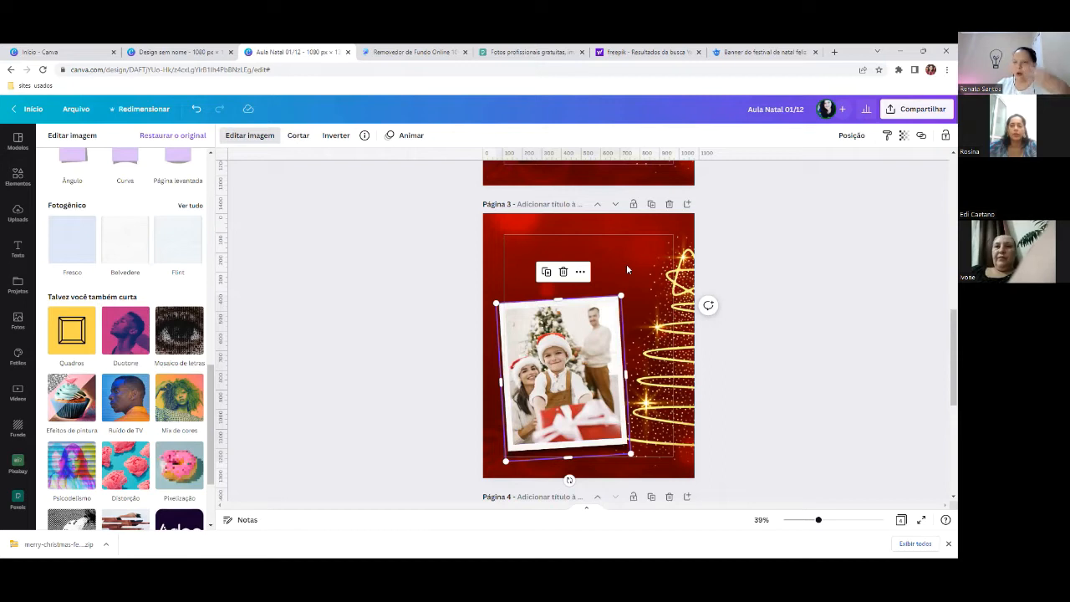
- Add a heading to page 3, replace its text with 'Feliz' and narrow the box
{"action": "left_click", "coordinate": [17, 249]}
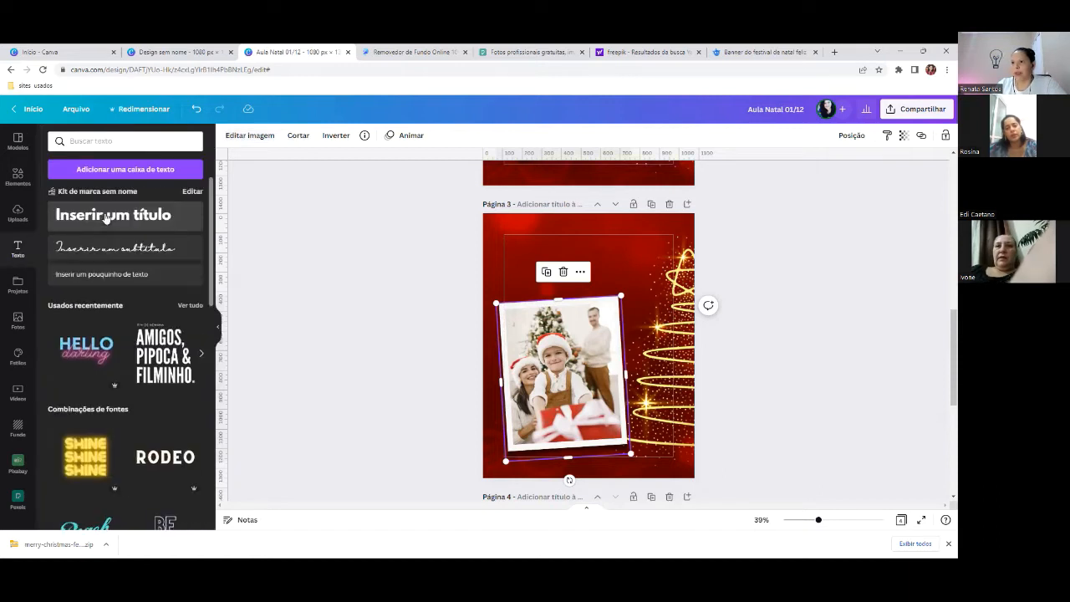
{"action": "left_click_drag", "start_coordinate": [106, 219], "coordinate": [594, 255]}
{"action": "scroll", "coordinate": [601, 274], "scroll_direction": "up", "scroll_amount": 3}
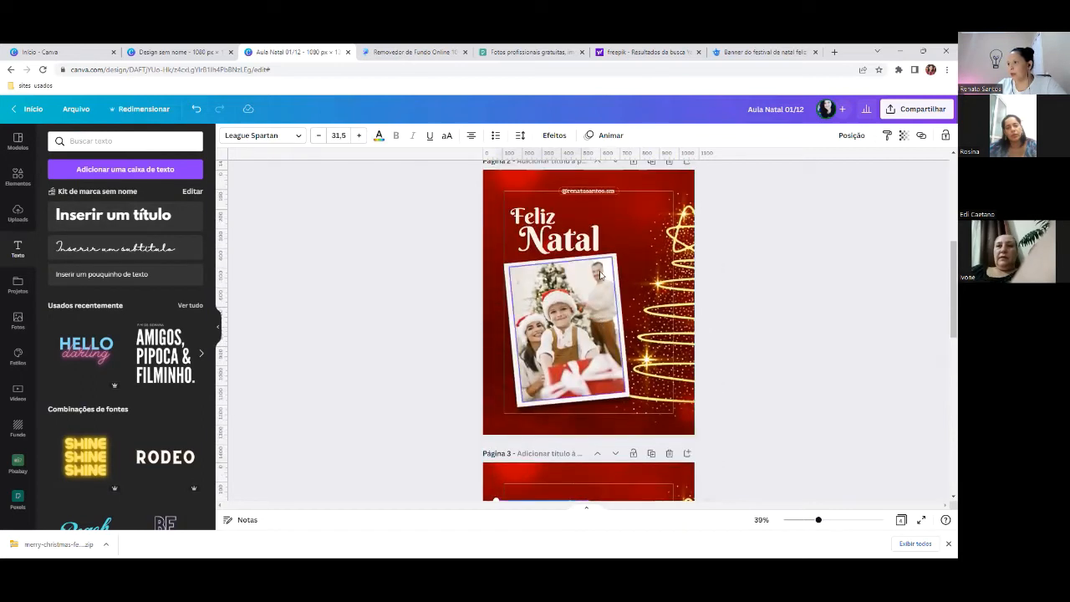
{"action": "scroll", "coordinate": [585, 251], "scroll_direction": "down", "scroll_amount": 3}
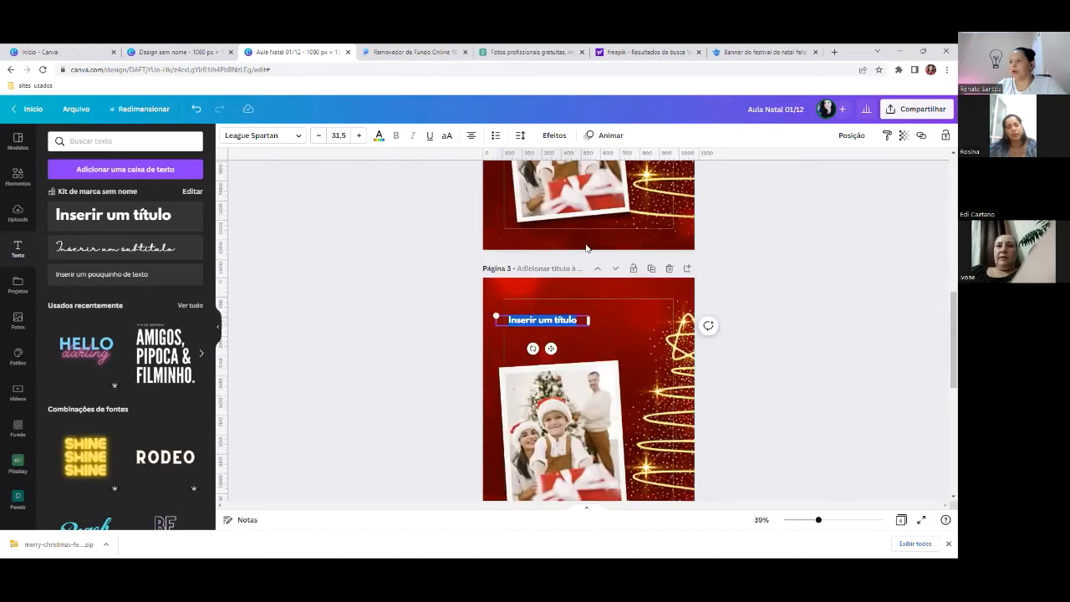
{"action": "left_click_drag", "start_coordinate": [579, 258], "coordinate": [504, 249]}
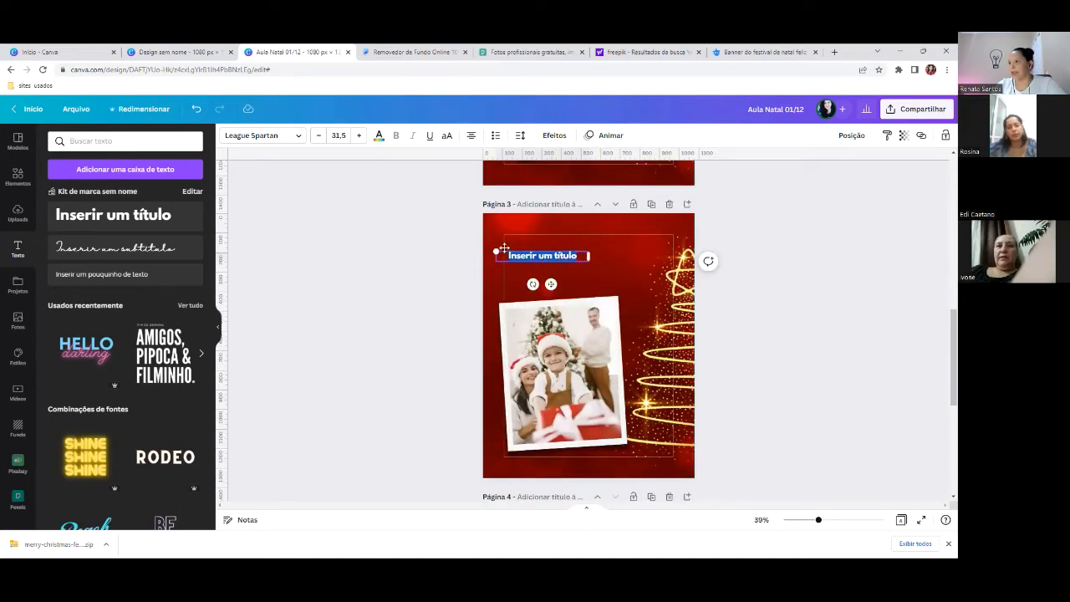
{"action": "type", "text": "Feliz"}
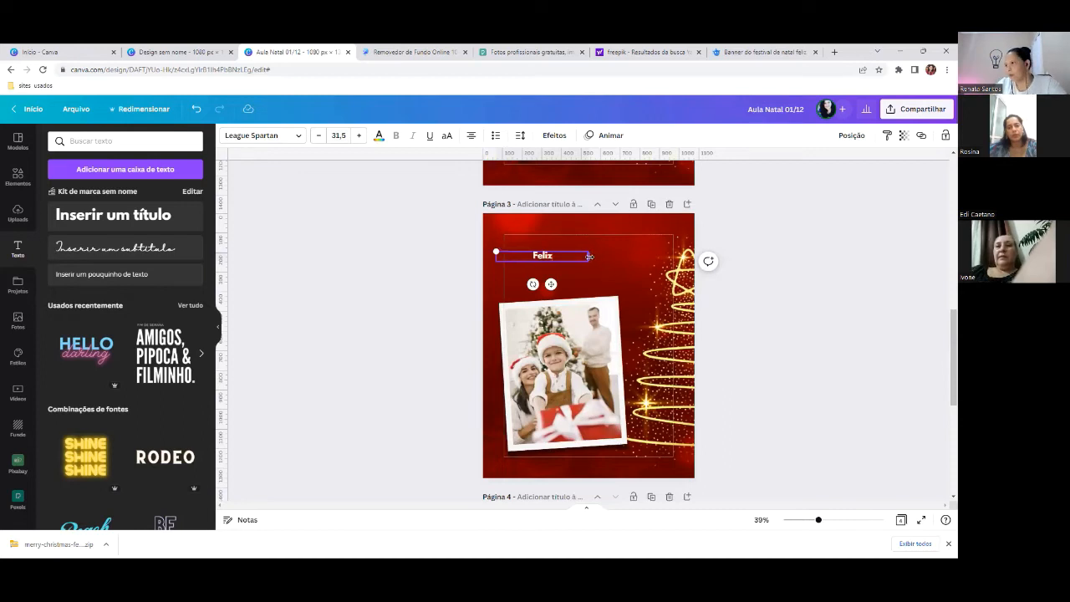
{"action": "left_click_drag", "start_coordinate": [589, 257], "coordinate": [565, 249]}
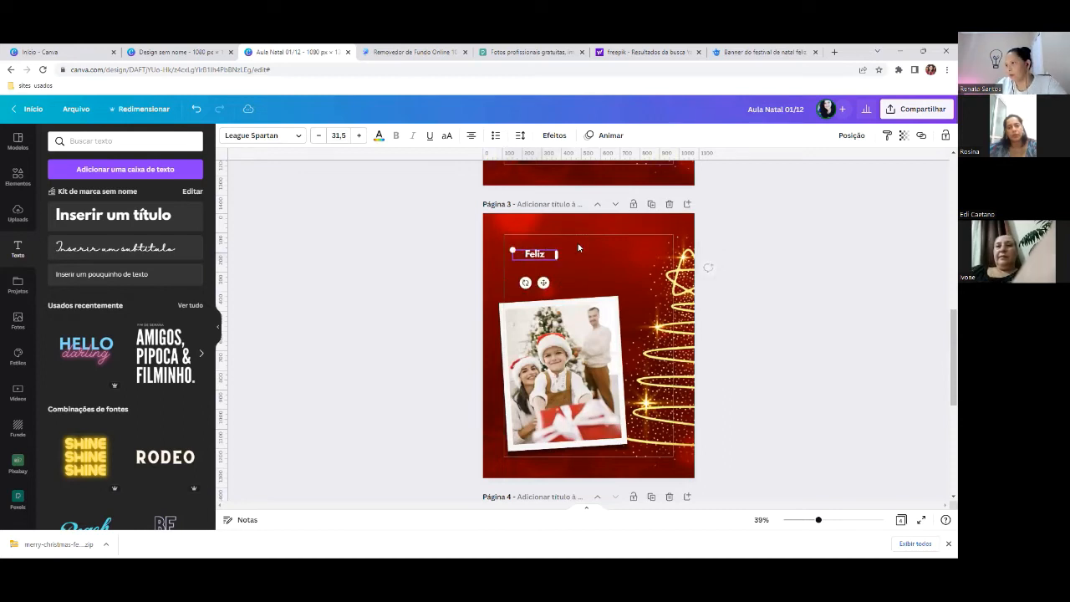
{"action": "left_click", "coordinate": [565, 258]}
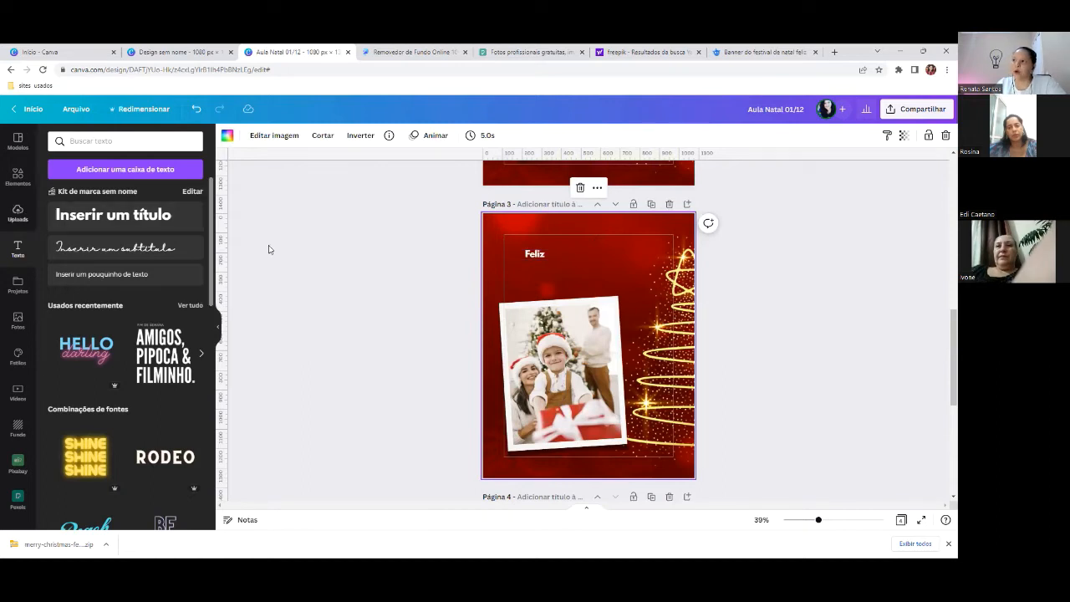
{"action": "left_click", "coordinate": [543, 260]}
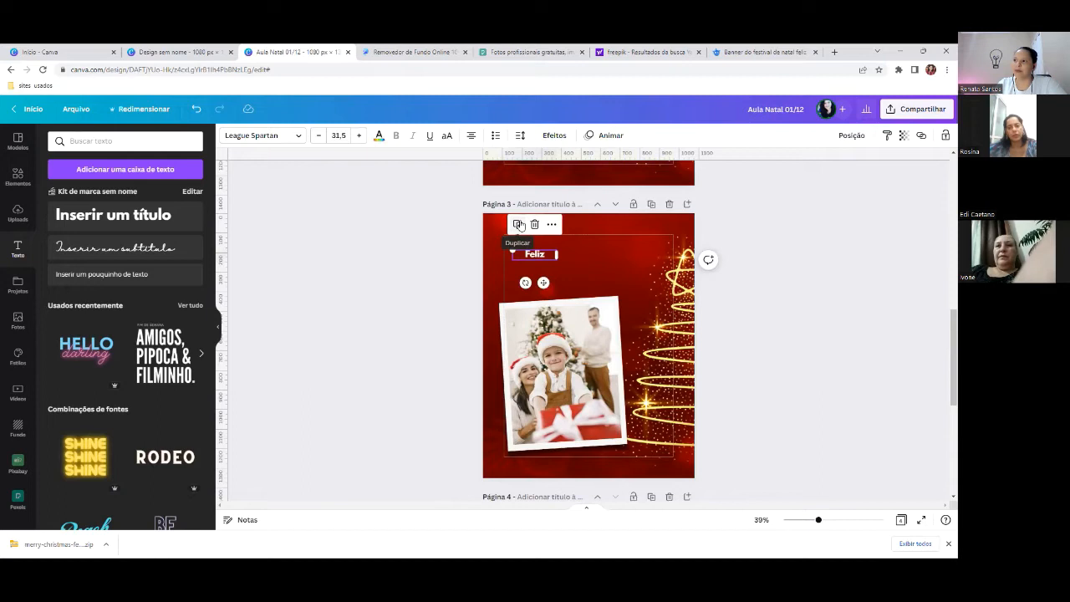
- Duplicate 'Feliz', move the copy below it and change its text to 'Natal'
{"action": "left_click", "coordinate": [518, 224]}
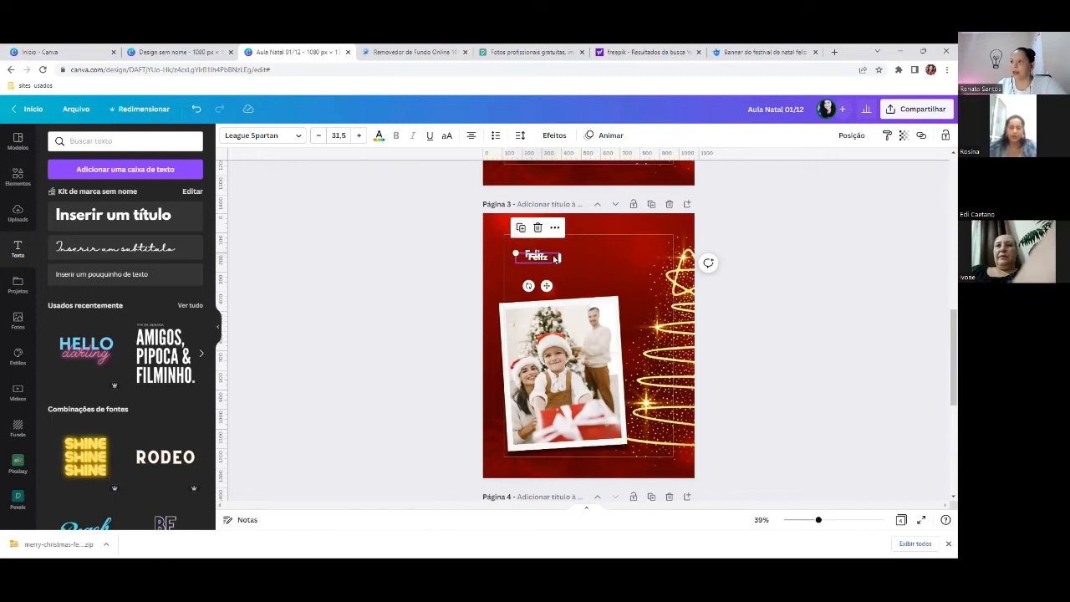
{"action": "left_click_drag", "start_coordinate": [550, 262], "coordinate": [549, 281]}
{"action": "double_click", "coordinate": [524, 276]}
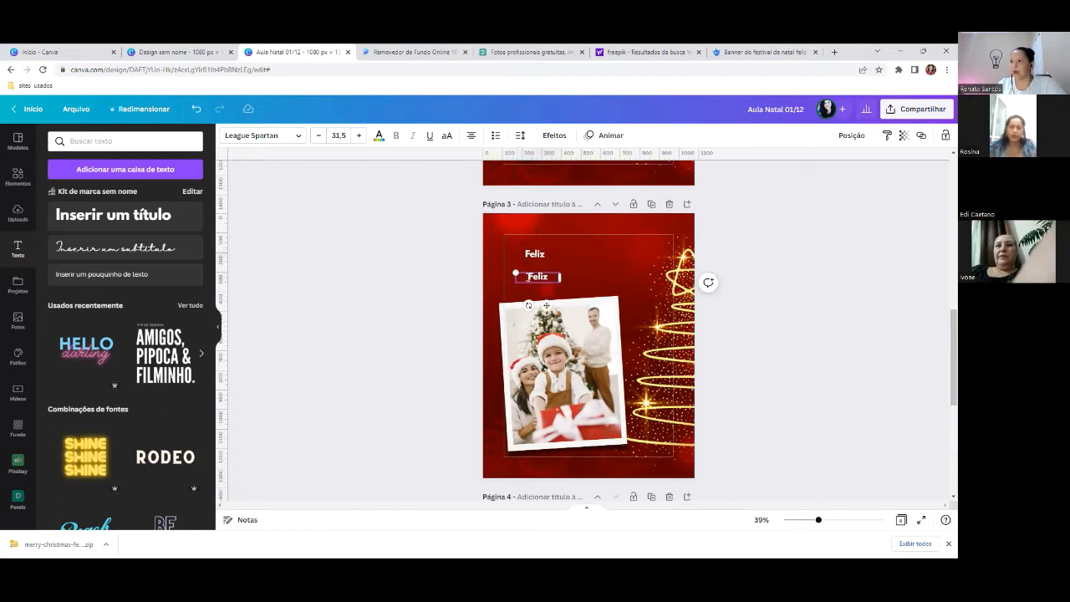
{"action": "type", "text": "Natal"}
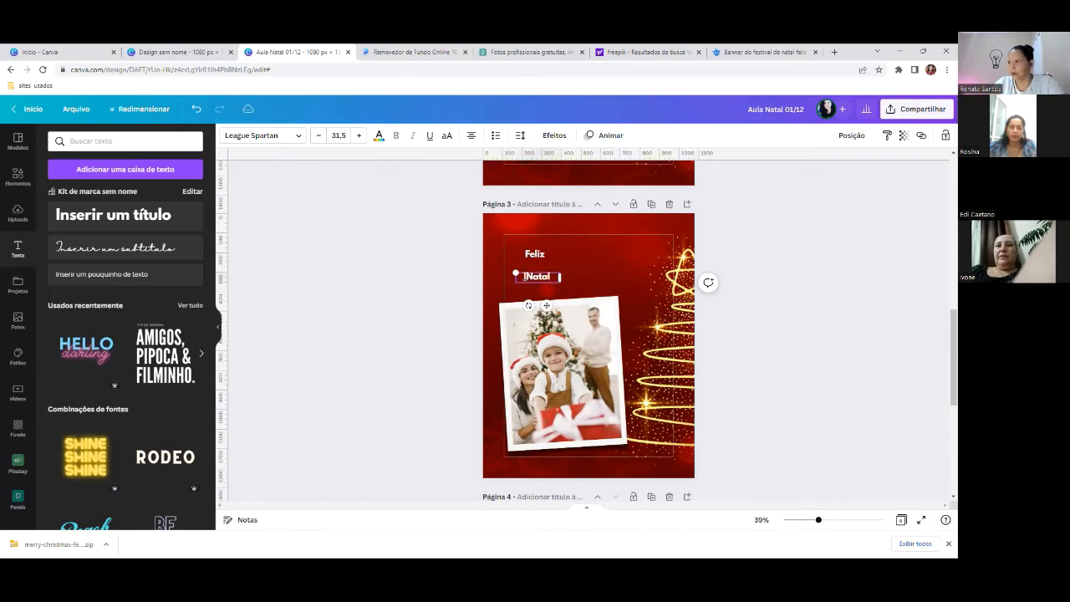
{"action": "left_click", "coordinate": [591, 262]}
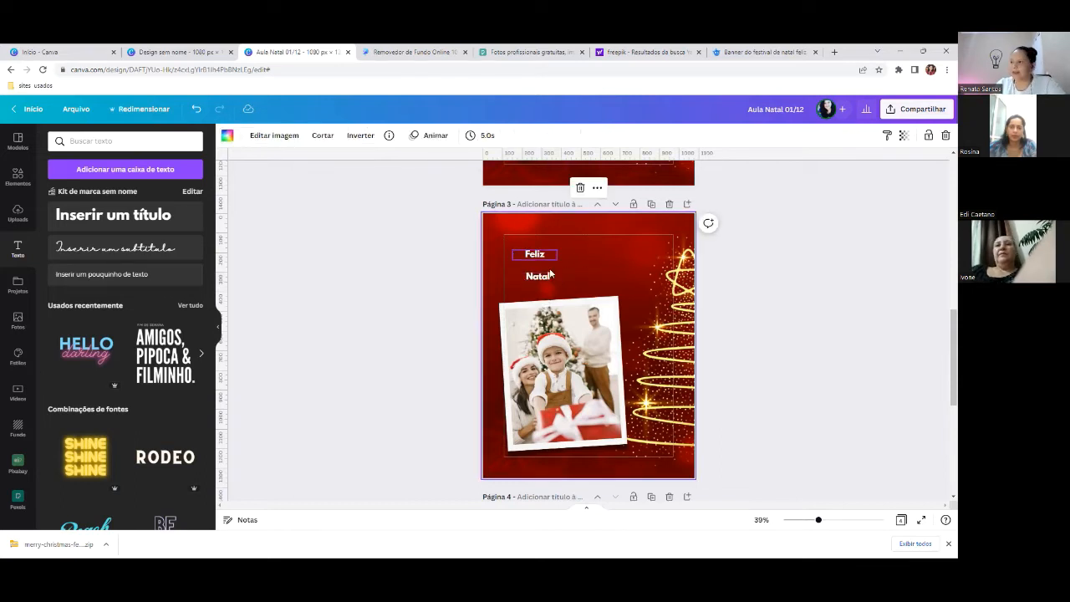
{"action": "left_click", "coordinate": [535, 254]}
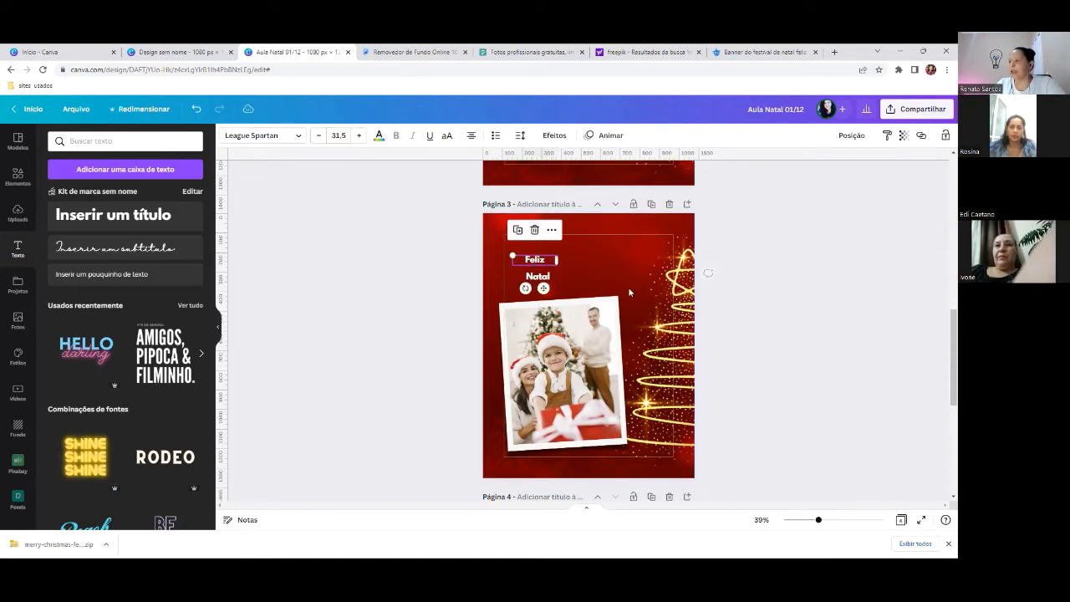
{"action": "scroll", "coordinate": [629, 292], "scroll_direction": "up", "scroll_amount": 10}
{"action": "scroll", "coordinate": [636, 301], "scroll_direction": "down", "scroll_amount": 1}
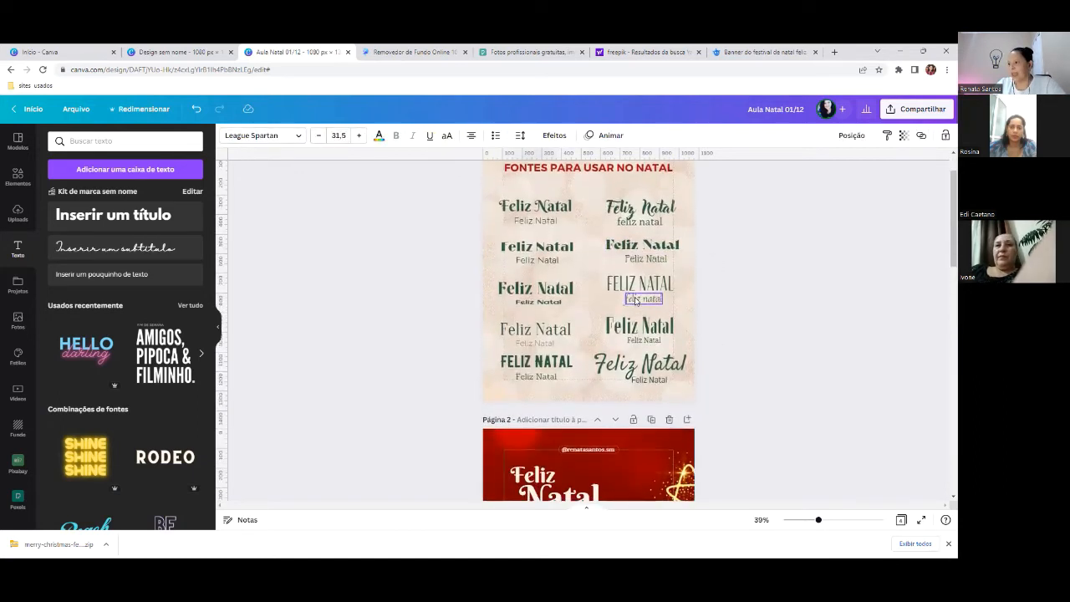
{"action": "scroll", "coordinate": [635, 301], "scroll_direction": "down", "scroll_amount": 2}
{"action": "scroll", "coordinate": [533, 370], "scroll_direction": "up", "scroll_amount": 3}
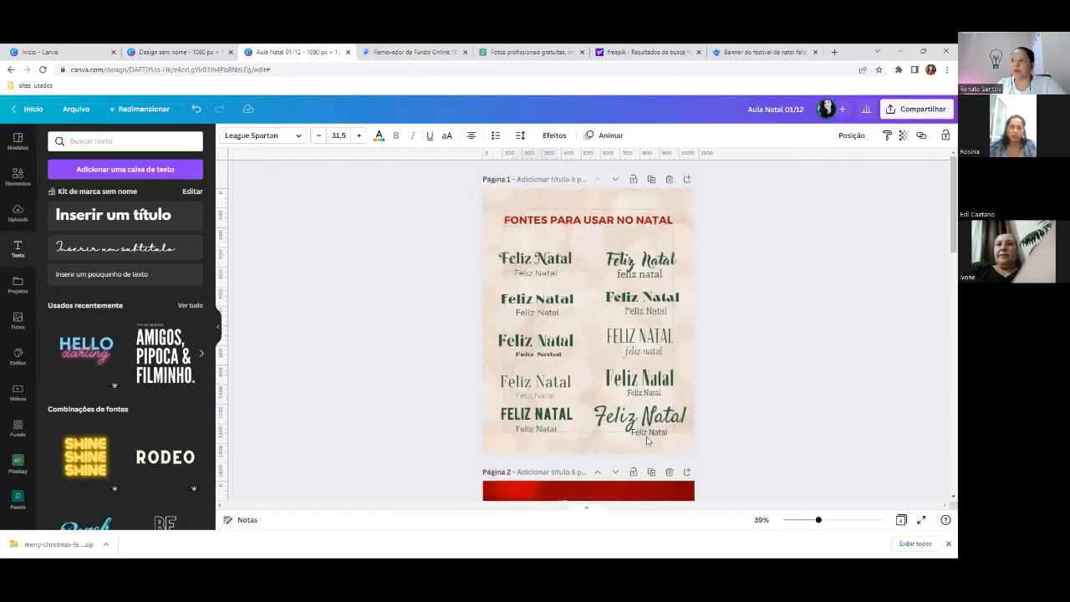
{"action": "scroll", "coordinate": [521, 361], "scroll_direction": "down", "scroll_amount": 4}
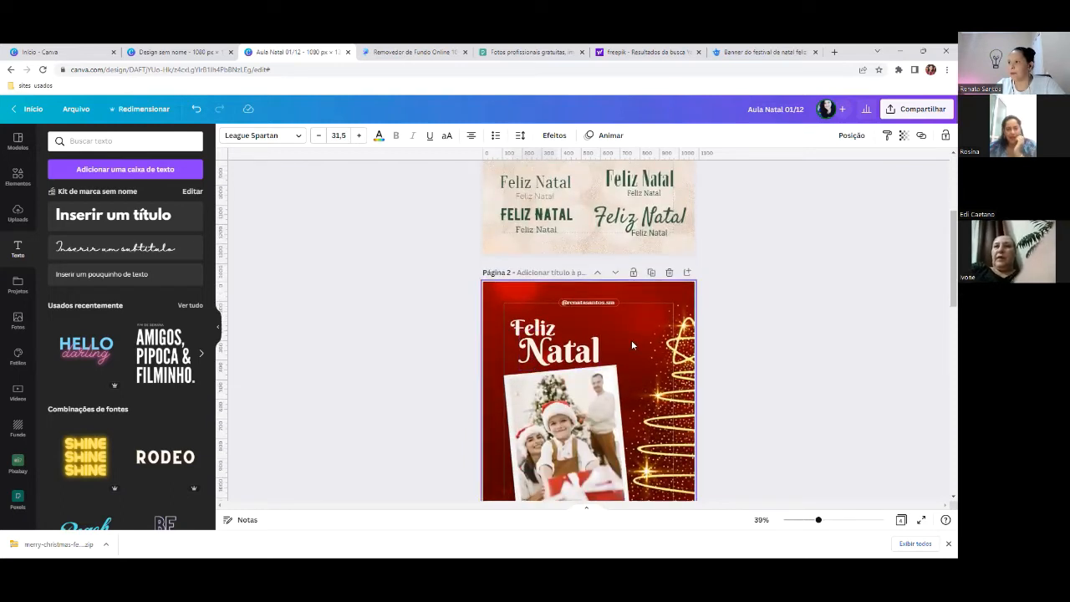
{"action": "scroll", "coordinate": [531, 366], "scroll_direction": "up", "scroll_amount": 4}
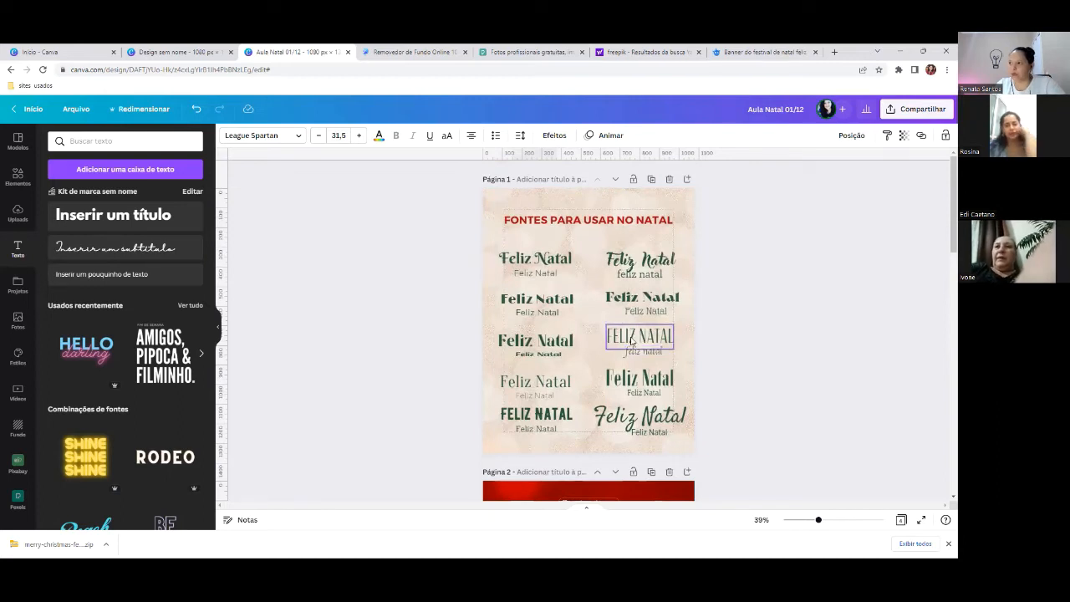
{"action": "scroll", "coordinate": [633, 350], "scroll_direction": "down", "scroll_amount": 4}
{"action": "left_click", "coordinate": [520, 330]}
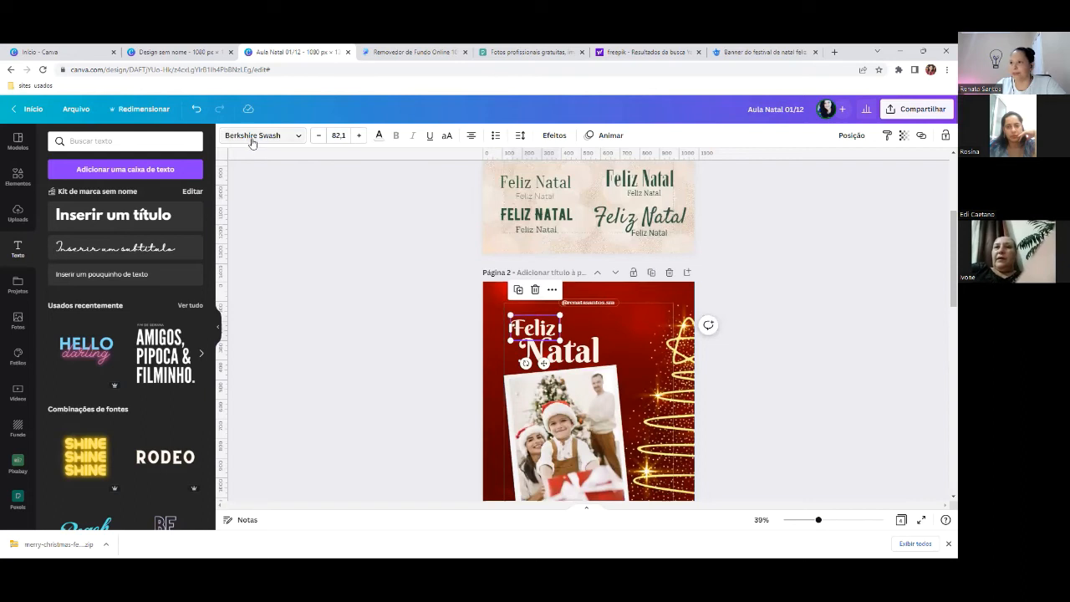
{"action": "scroll", "coordinate": [702, 377], "scroll_direction": "down", "scroll_amount": 6}
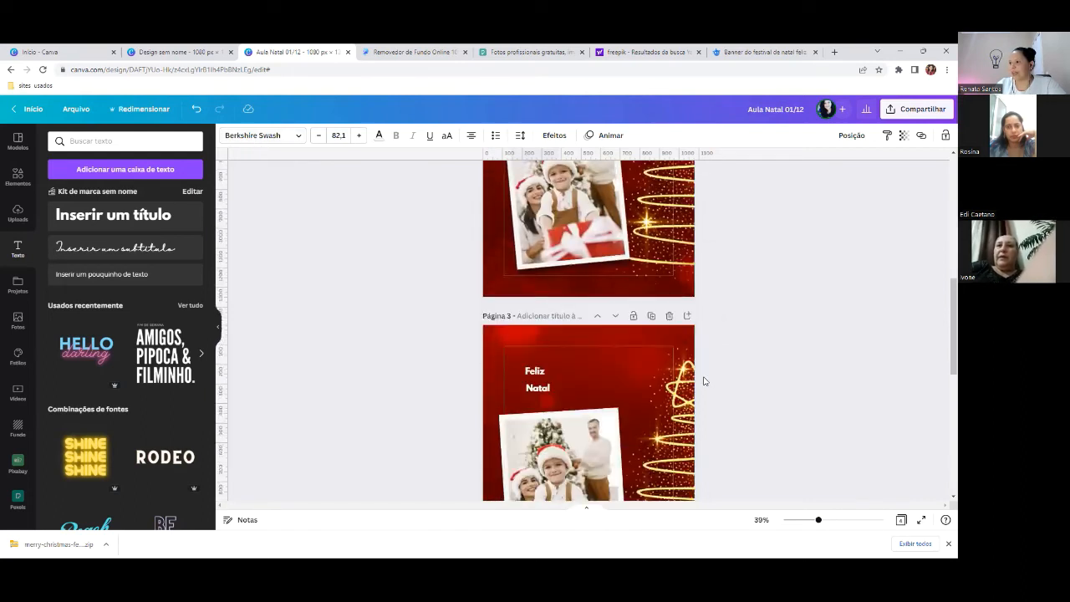
{"action": "scroll", "coordinate": [586, 382], "scroll_direction": "up", "scroll_amount": 3}
{"action": "left_click", "coordinate": [535, 420]}
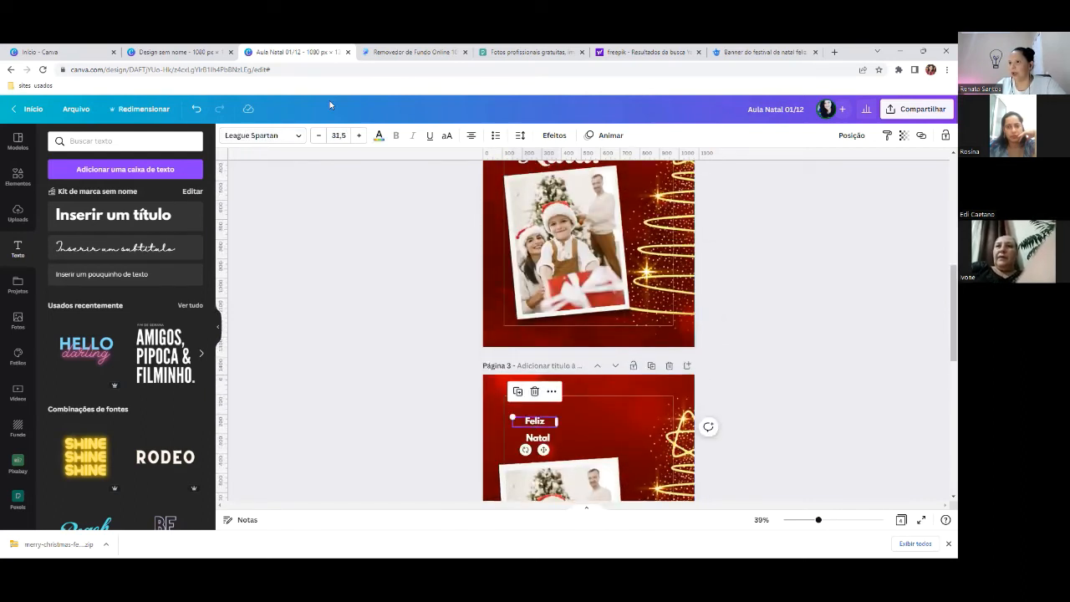
- Set Feliz to the Berkshire Swash font and move it slightly down and left
{"action": "left_click", "coordinate": [283, 136]}
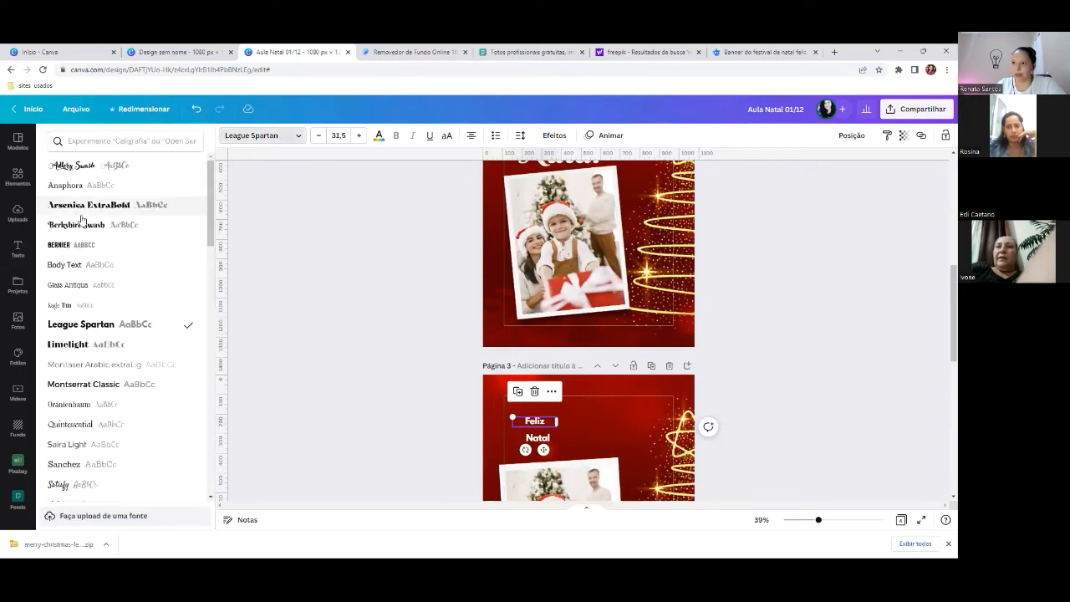
{"action": "left_click", "coordinate": [84, 226]}
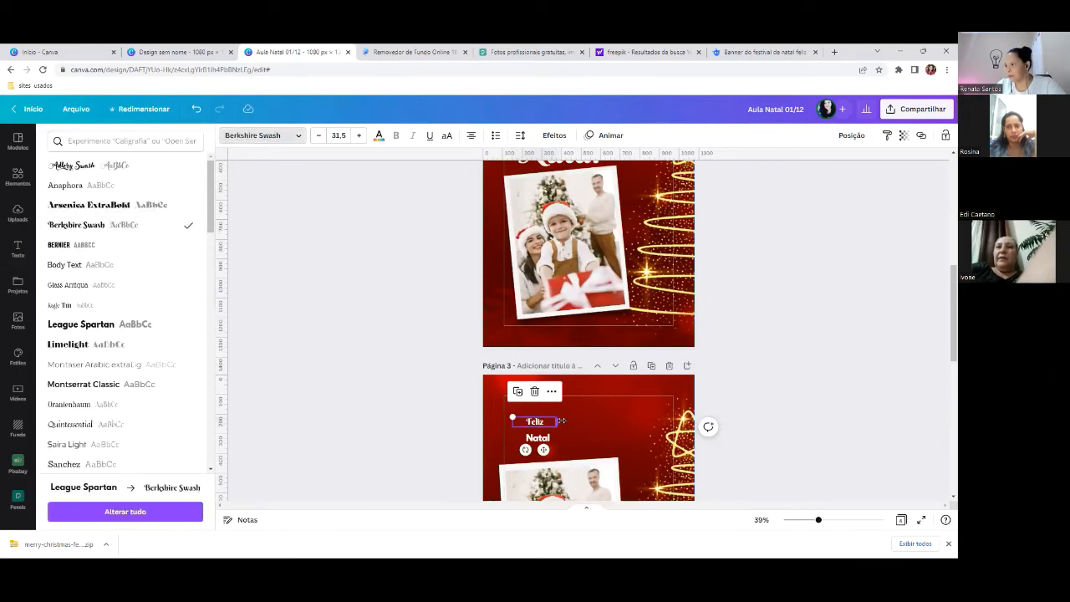
{"action": "left_click_drag", "start_coordinate": [559, 421], "coordinate": [533, 422]}
{"action": "left_click_drag", "start_coordinate": [533, 416], "coordinate": [552, 406]}
{"action": "scroll", "coordinate": [536, 322], "scroll_direction": "down", "scroll_amount": 2}
{"action": "left_click_drag", "start_coordinate": [528, 317], "coordinate": [540, 342]}
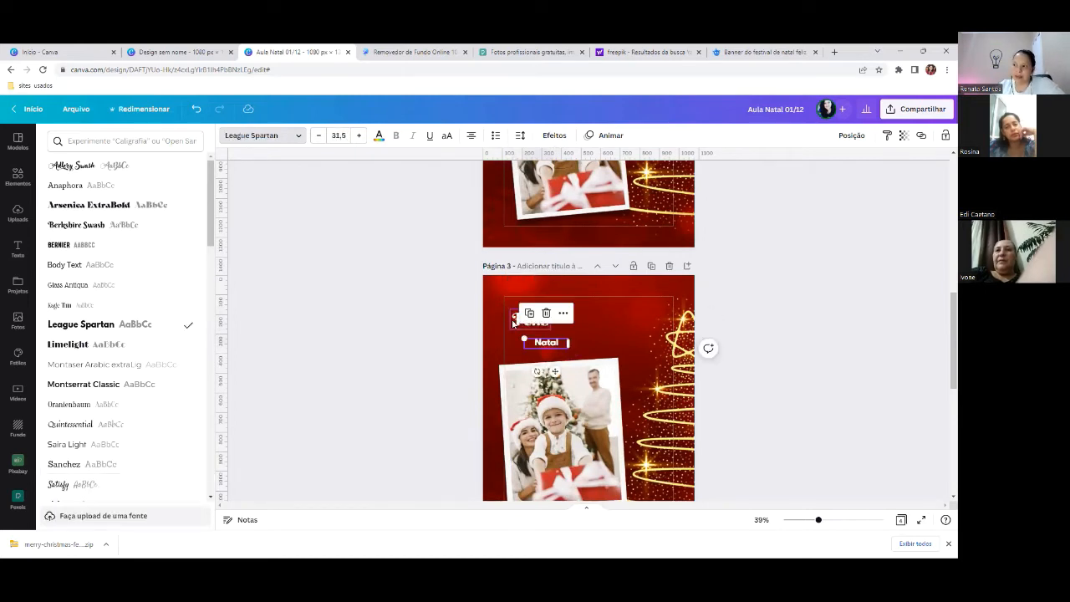
- Copy the ¡Feliz! text styling onto Natal
{"action": "left_click", "coordinate": [512, 325]}
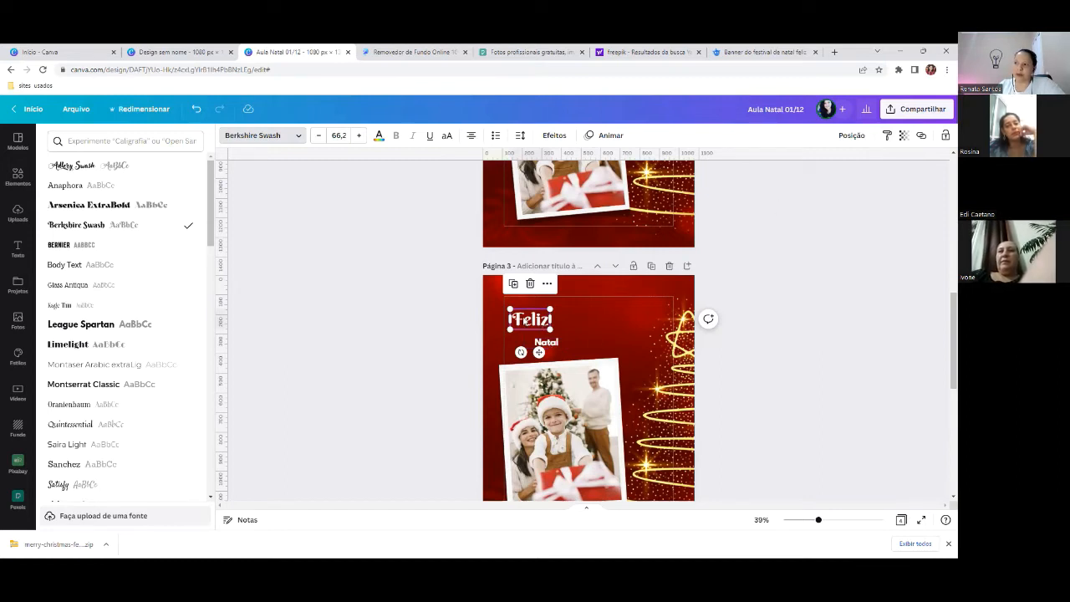
{"action": "left_click", "coordinate": [526, 319]}
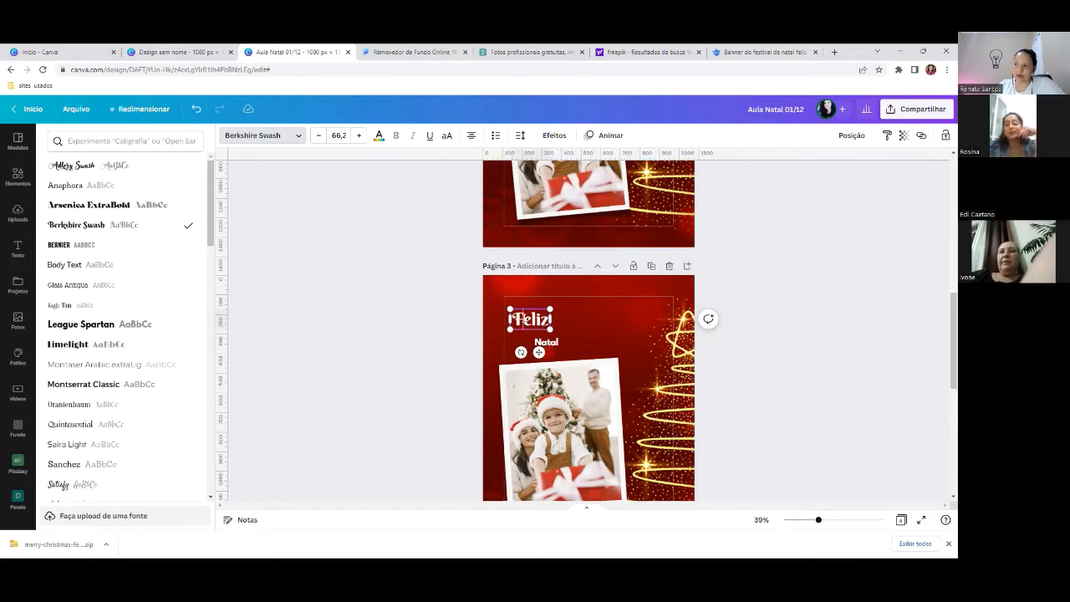
{"action": "left_click", "coordinate": [888, 135]}
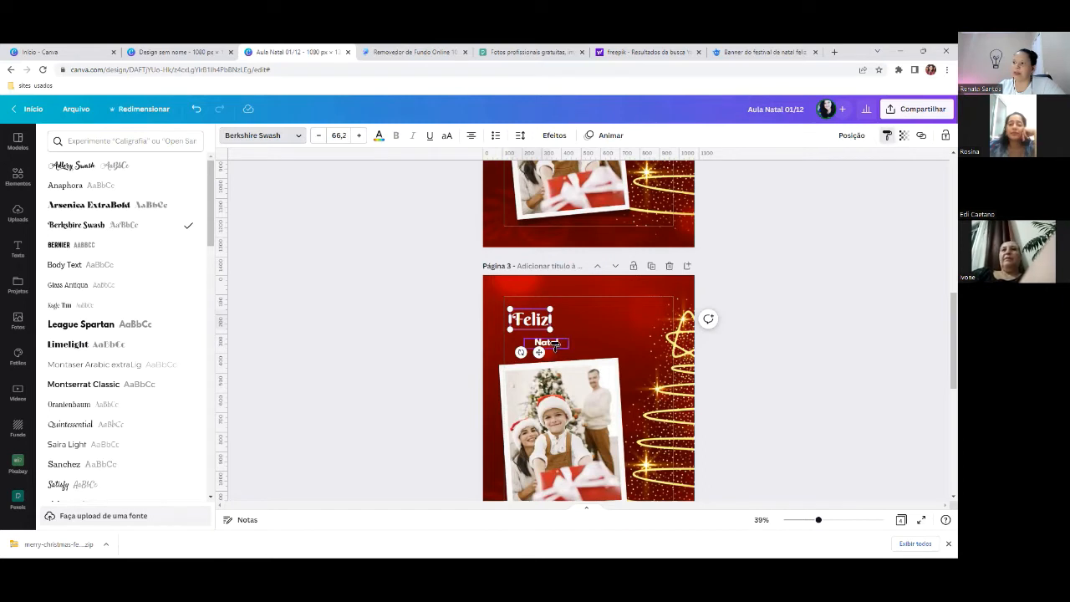
{"action": "left_click", "coordinate": [554, 346]}
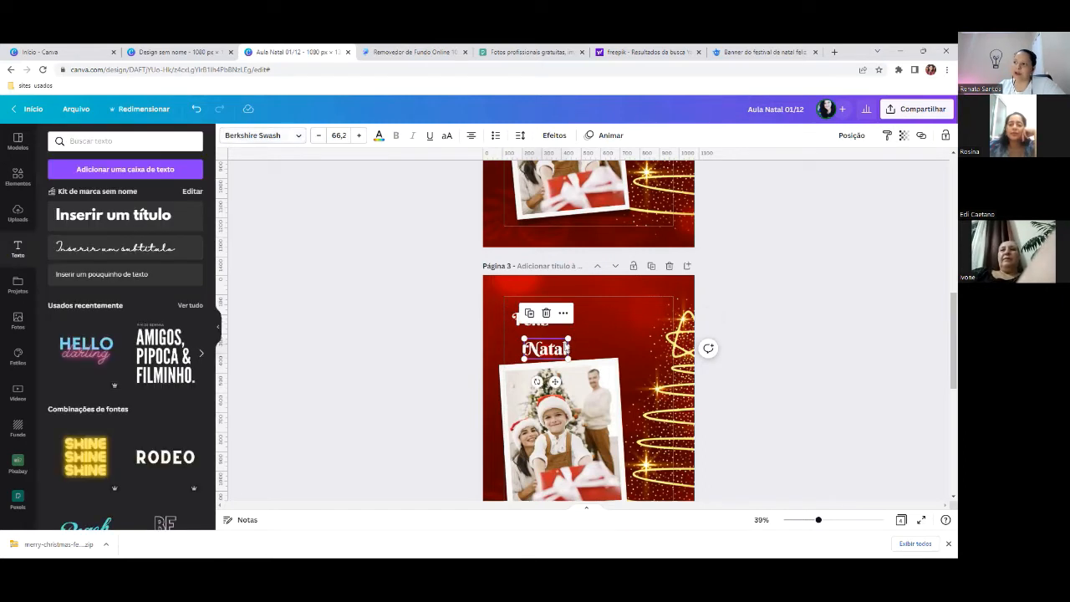
- Enlarge Natal into a big straight title and nudge Feliz slightly down
{"action": "left_click_drag", "start_coordinate": [568, 335], "coordinate": [600, 311]}
{"action": "left_click_drag", "start_coordinate": [563, 381], "coordinate": [564, 382]}
{"action": "left_click", "coordinate": [638, 320]}
{"action": "left_click", "coordinate": [571, 347]}
{"action": "mouse_move", "coordinate": [604, 319]}
{"action": "left_mouse_down"}
{"action": "mouse_move", "coordinate": [623, 306]}
{"action": "mouse_move", "coordinate": [602, 337]}
{"action": "left_mouse_up"}
{"action": "left_click_drag", "start_coordinate": [520, 320], "coordinate": [520, 322]}
{"action": "left_click", "coordinate": [764, 316]}
{"action": "scroll", "coordinate": [763, 316], "scroll_direction": "down", "scroll_amount": 3}
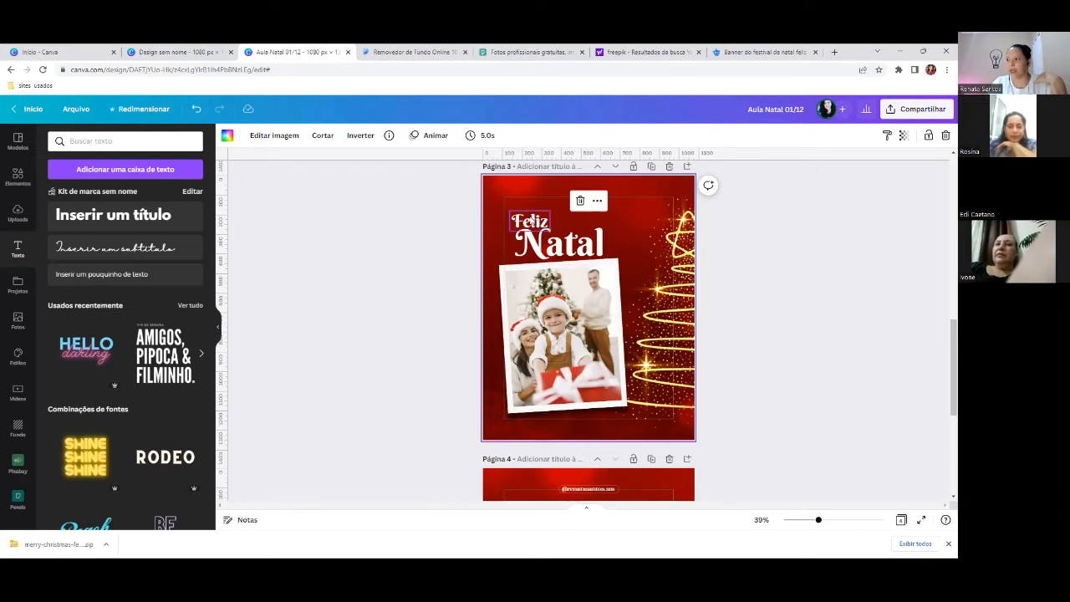
- Move the large Natal title left and slightly down so it sits directly under Feliz on page 3
{"action": "left_click", "coordinate": [530, 222]}
{"action": "left_click_drag", "start_coordinate": [588, 242], "coordinate": [512, 235]}
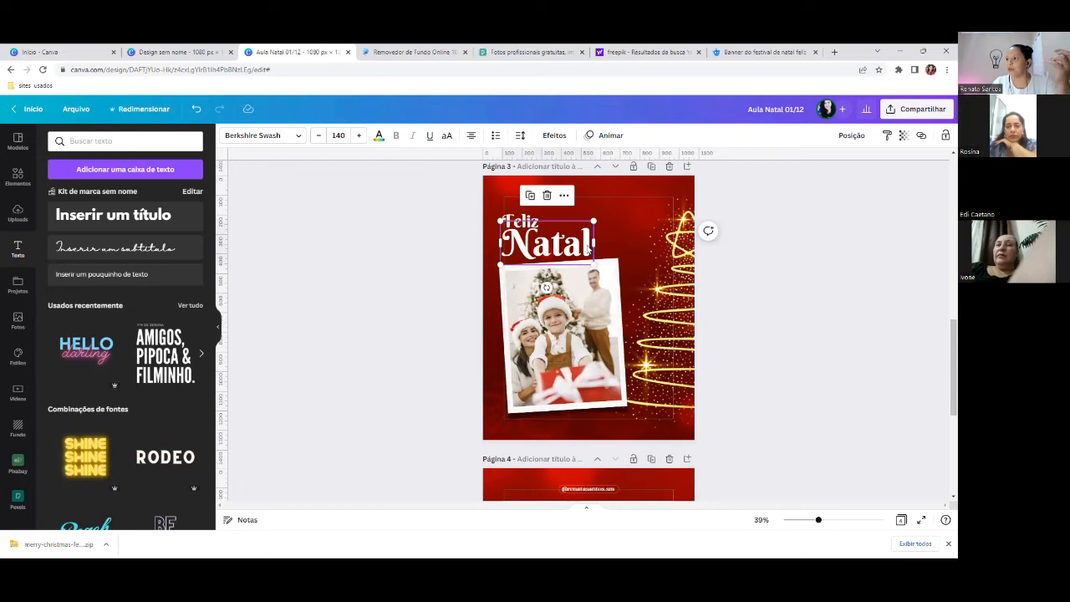
{"action": "left_click_drag", "start_coordinate": [587, 246], "coordinate": [587, 249]}
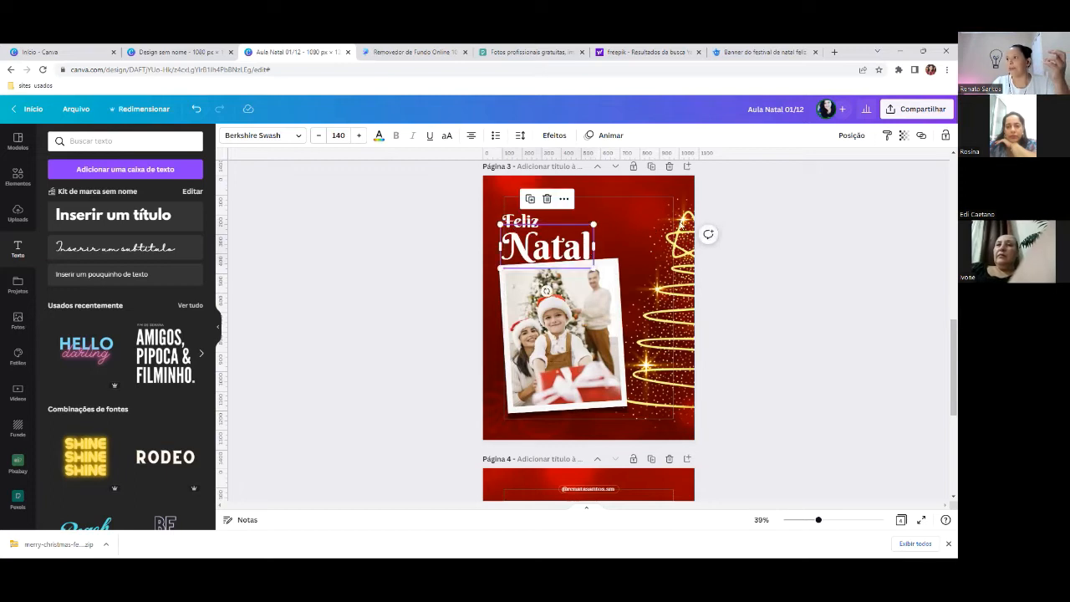
{"action": "left_click", "coordinate": [681, 224]}
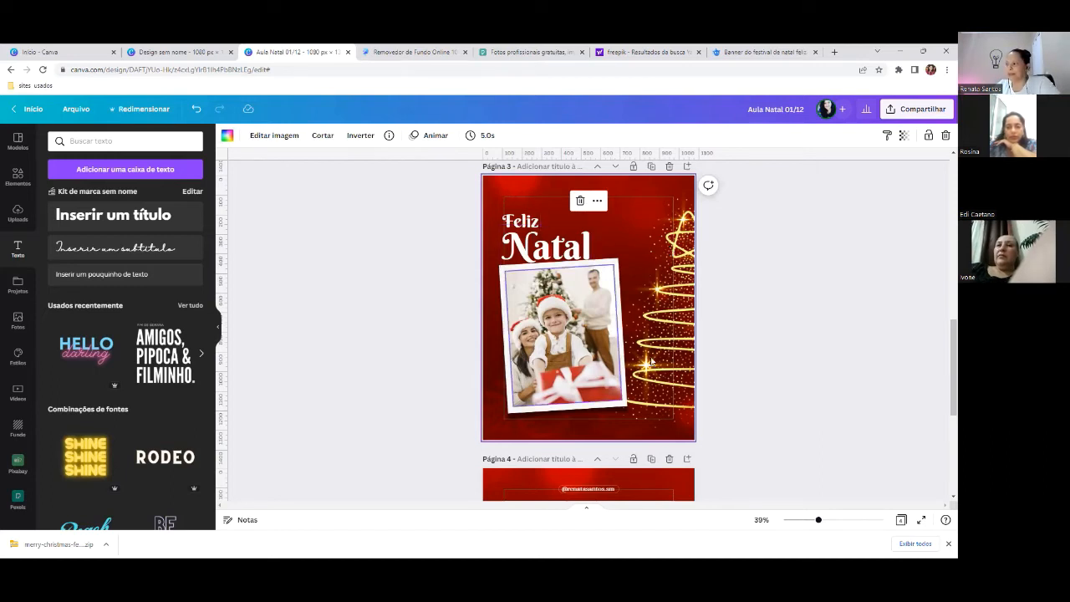
{"action": "scroll", "coordinate": [653, 235], "scroll_direction": "down", "scroll_amount": 1}
{"action": "scroll", "coordinate": [629, 241], "scroll_direction": "up", "scroll_amount": 3}
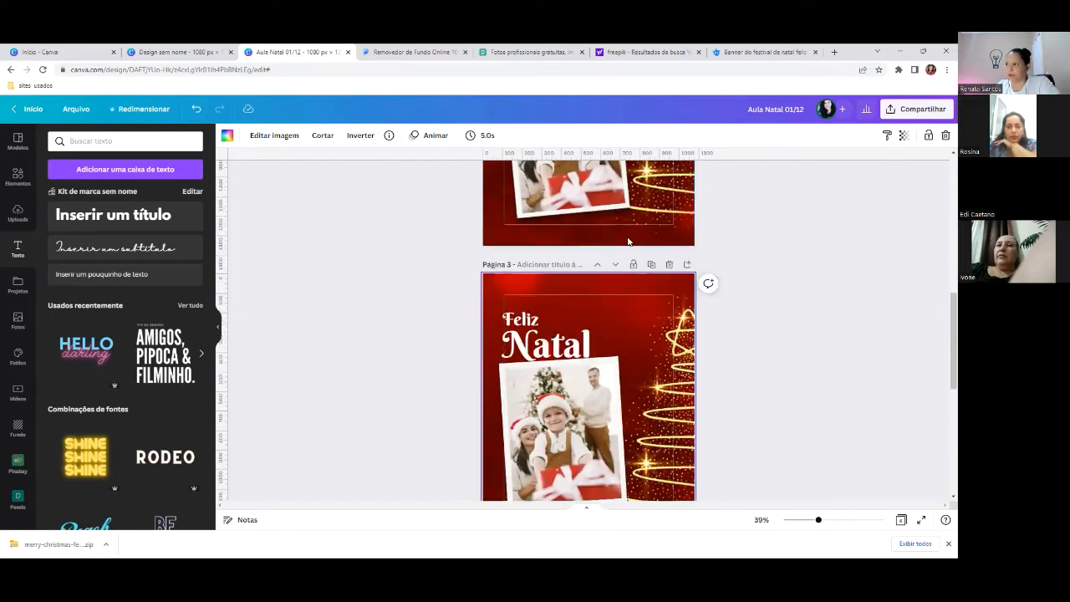
{"action": "scroll", "coordinate": [600, 305], "scroll_direction": "down", "scroll_amount": 5}
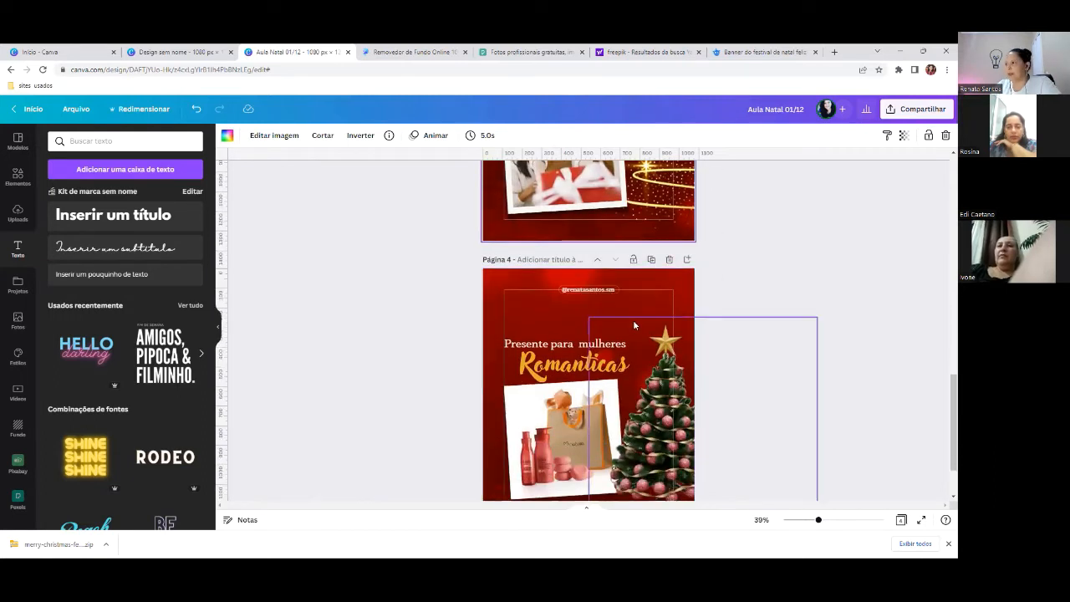
{"action": "scroll", "coordinate": [633, 320], "scroll_direction": "up", "scroll_amount": 3}
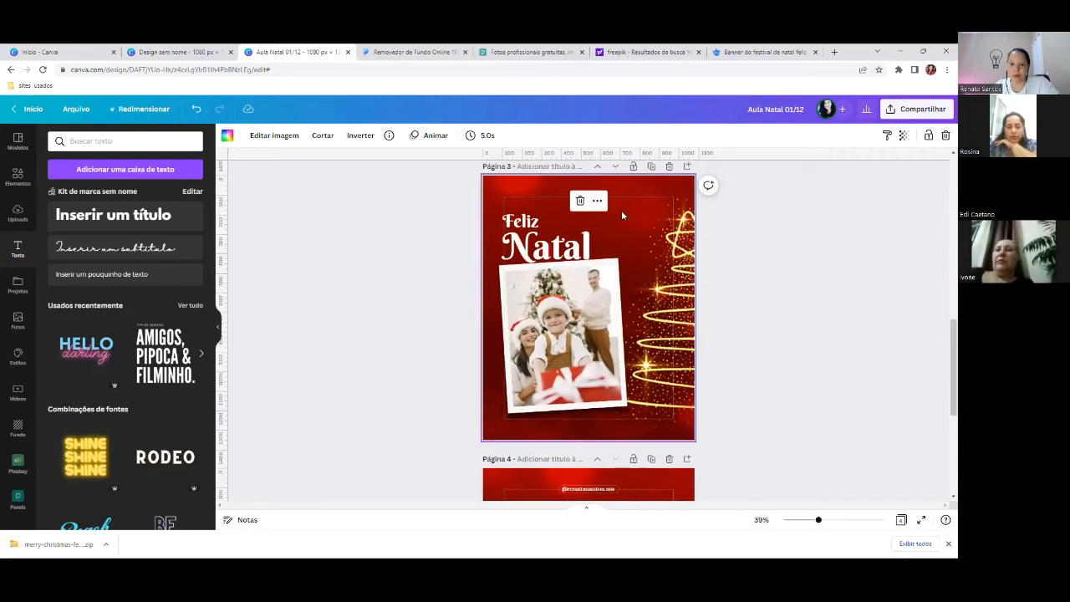
{"action": "scroll", "coordinate": [618, 215], "scroll_direction": "down", "scroll_amount": 5}
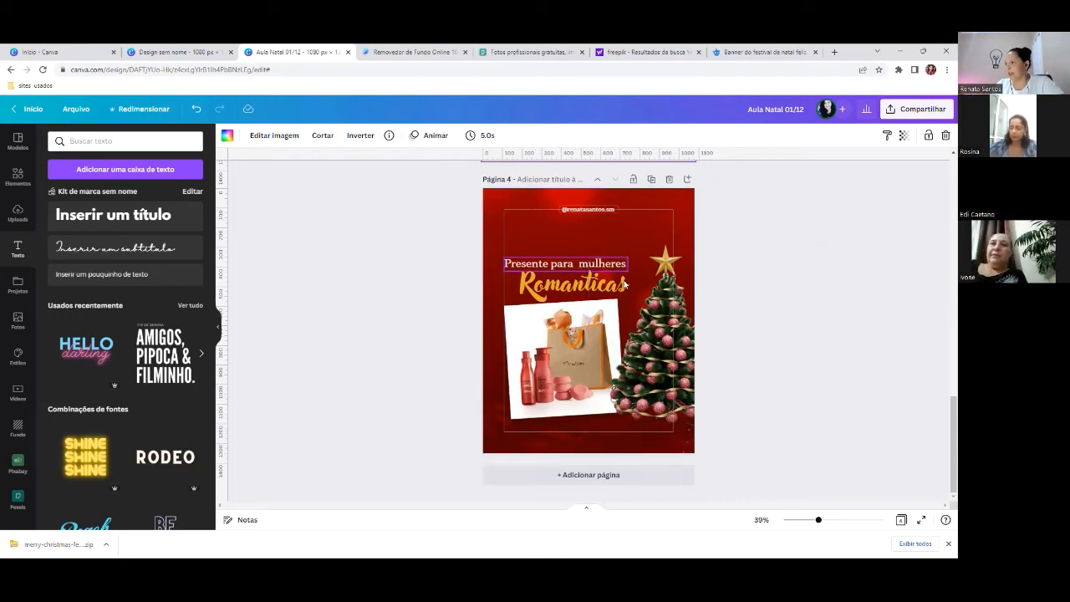
- Add a blank page 5 after page 4 and select page 3's red background image
{"action": "left_click", "coordinate": [687, 179]}
{"action": "scroll", "coordinate": [625, 323], "scroll_direction": "up", "scroll_amount": 11}
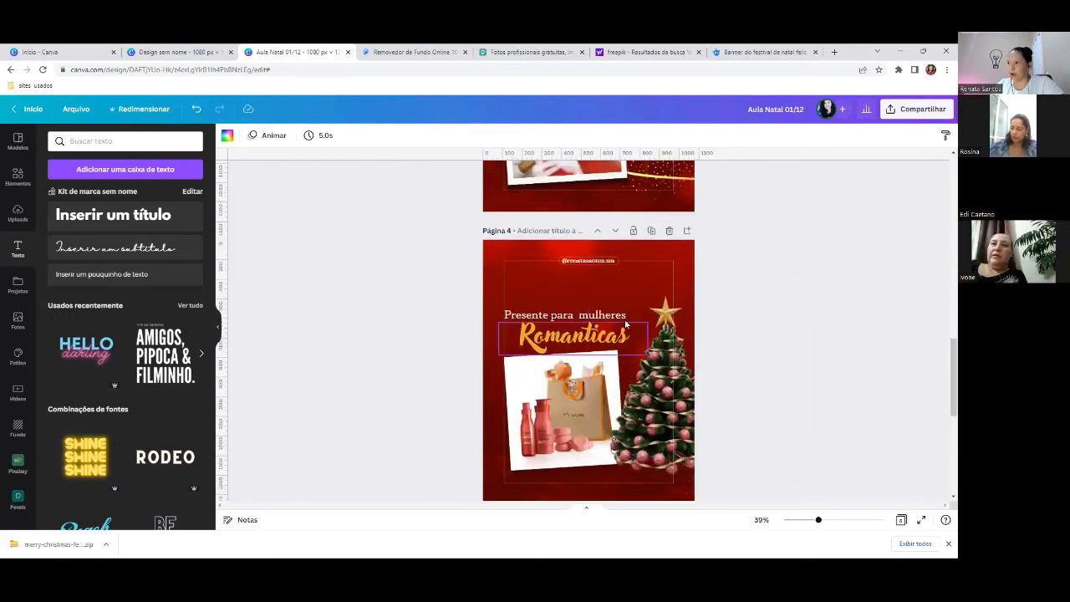
{"action": "left_click", "coordinate": [524, 255]}
{"action": "right_click", "coordinate": [524, 252]}
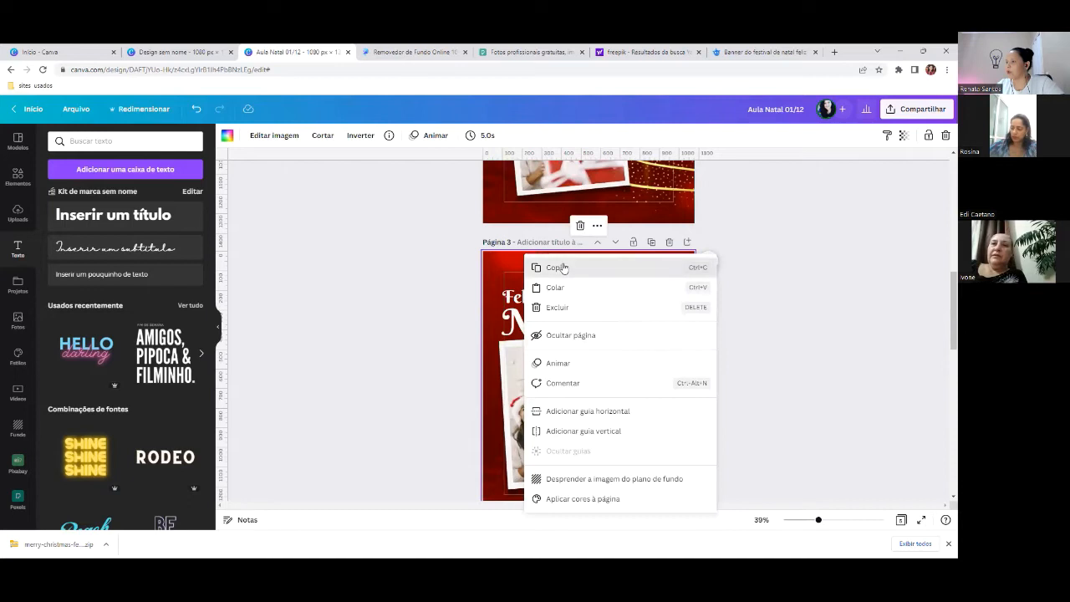
{"action": "left_click", "coordinate": [745, 265]}
{"action": "scroll", "coordinate": [748, 264], "scroll_direction": "down", "scroll_amount": 1}
{"action": "scroll", "coordinate": [747, 265], "scroll_direction": "up", "scroll_amount": 1}
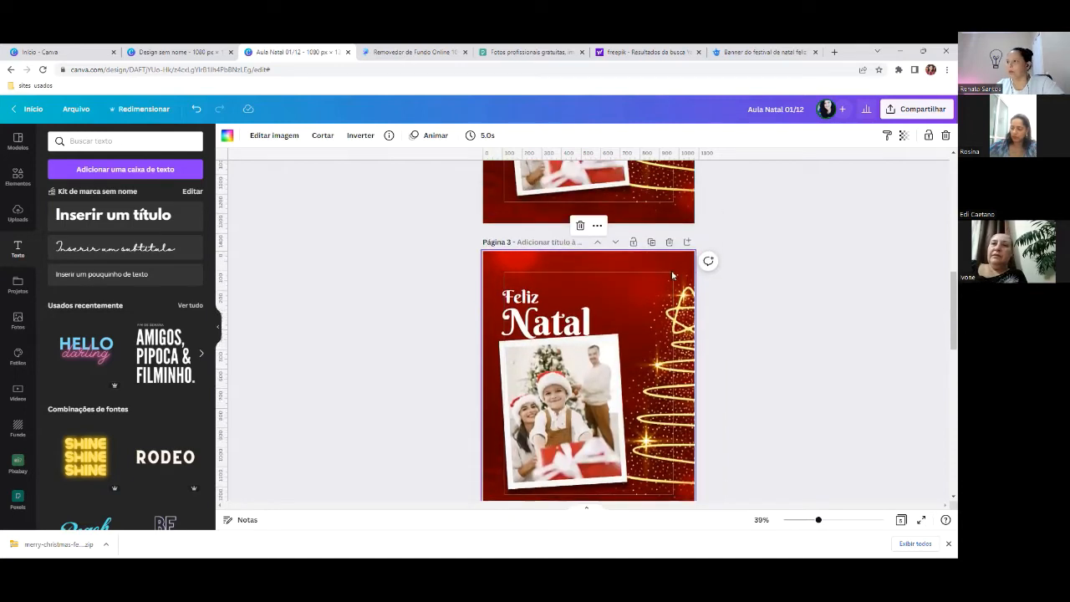
{"action": "scroll", "coordinate": [581, 310], "scroll_direction": "down", "scroll_amount": 6}
{"action": "scroll", "coordinate": [582, 309], "scroll_direction": "up", "scroll_amount": 9}
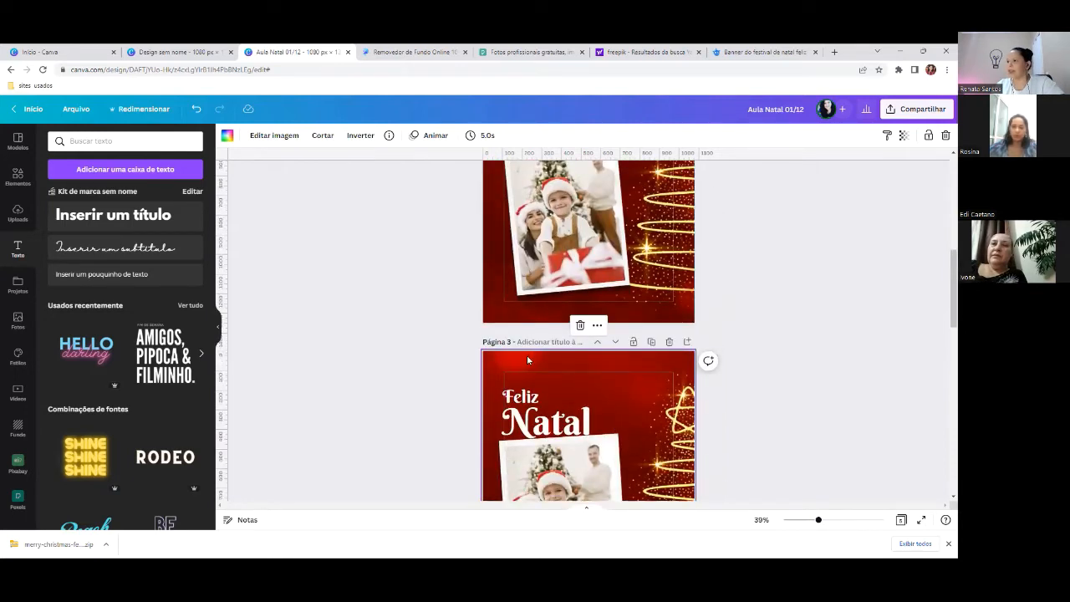
- Copy page 3's red bokeh background image and paste it onto page 5
{"action": "right_click", "coordinate": [527, 354]}
{"action": "left_click", "coordinate": [559, 284]}
{"action": "scroll", "coordinate": [561, 289], "scroll_direction": "down", "scroll_amount": 8}
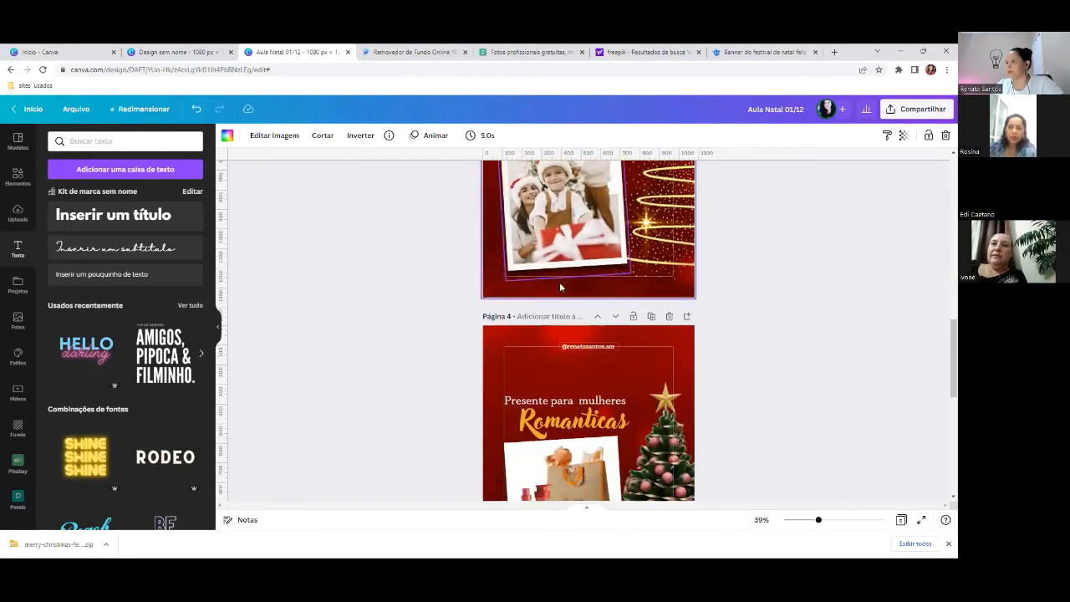
{"action": "right_click", "coordinate": [553, 284]}
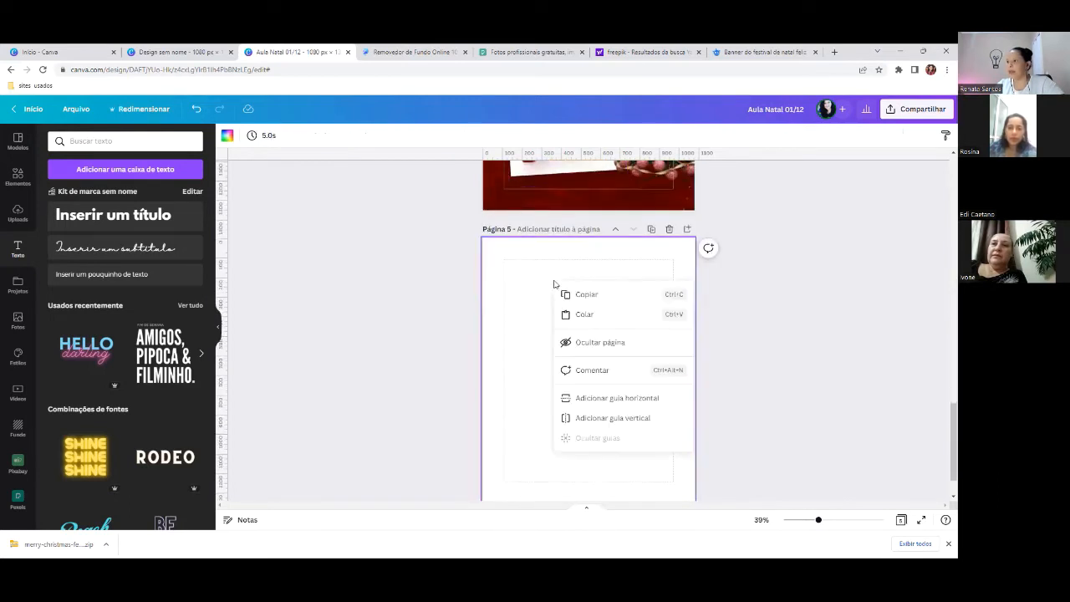
{"action": "left_click", "coordinate": [595, 314]}
{"action": "scroll", "coordinate": [565, 307], "scroll_direction": "down", "scroll_amount": 1}
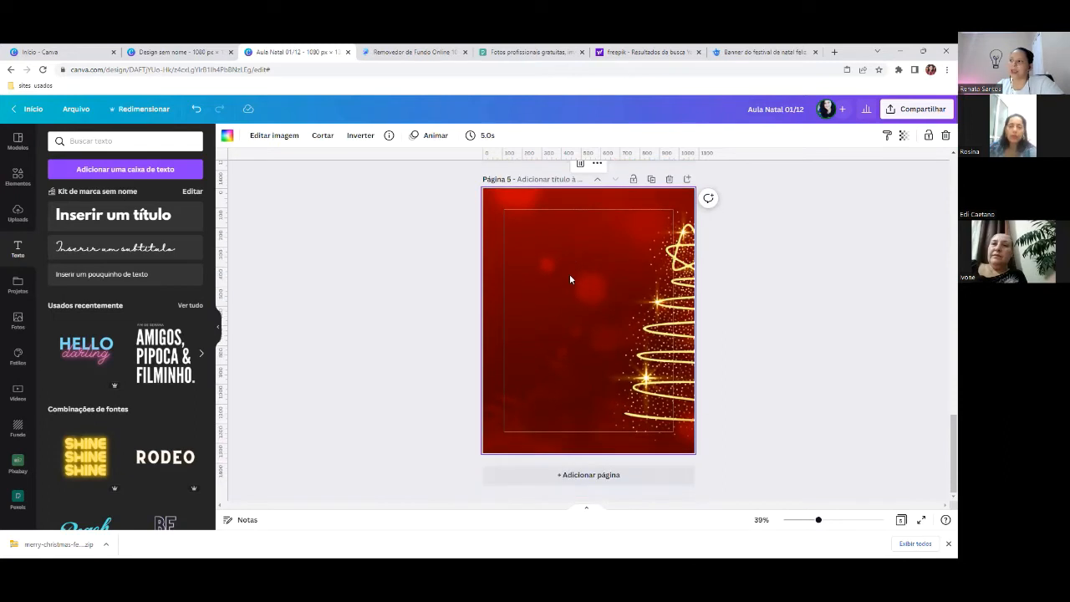
- Enlarge and shift page 5's background image until the golden tree leaves the page, then confirm
{"action": "double_click", "coordinate": [581, 280]}
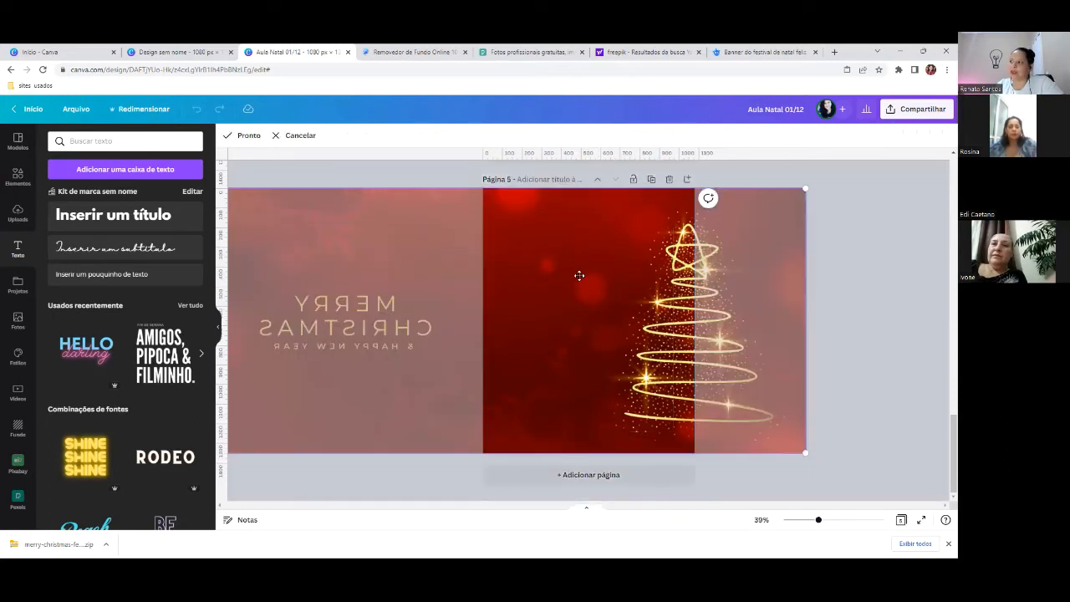
{"action": "left_click_drag", "start_coordinate": [581, 279], "coordinate": [647, 283]}
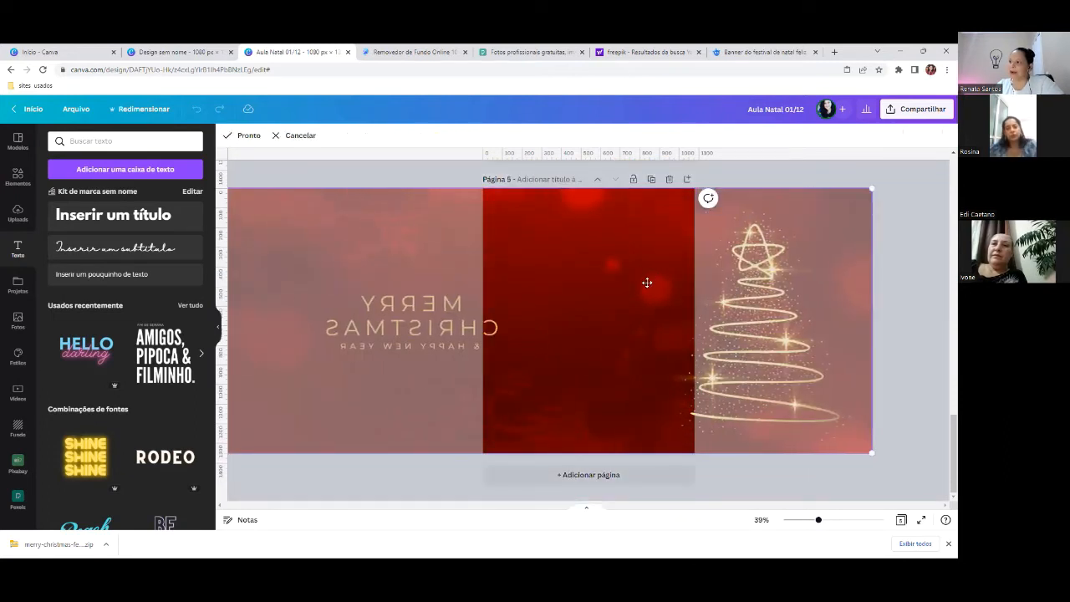
{"action": "left_click_drag", "start_coordinate": [622, 372], "coordinate": [498, 375]}
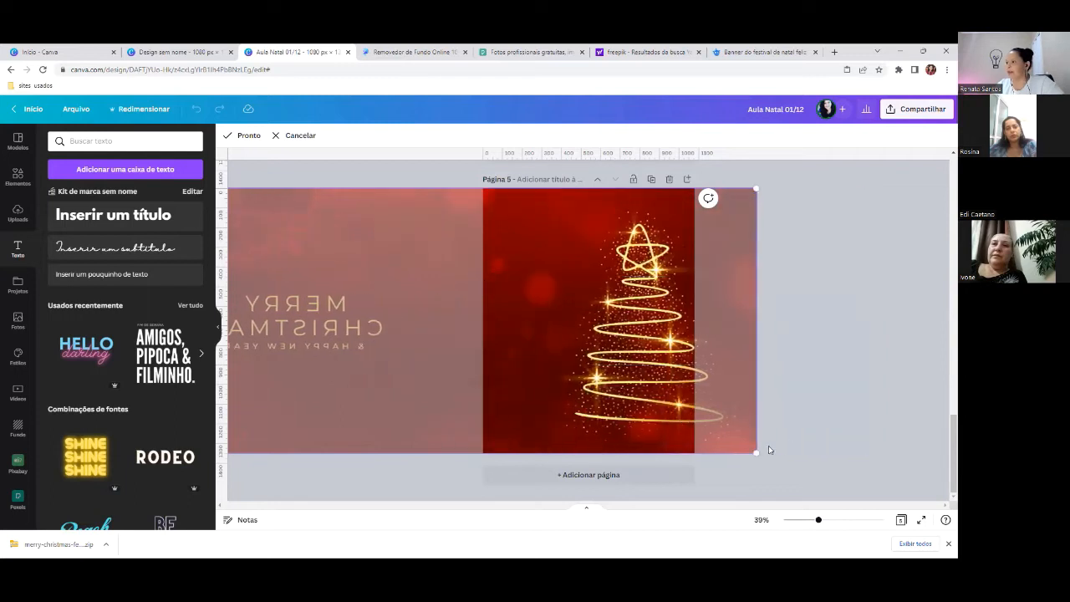
{"action": "left_click_drag", "start_coordinate": [756, 452], "coordinate": [862, 483]}
{"action": "left_click_drag", "start_coordinate": [571, 286], "coordinate": [628, 304]}
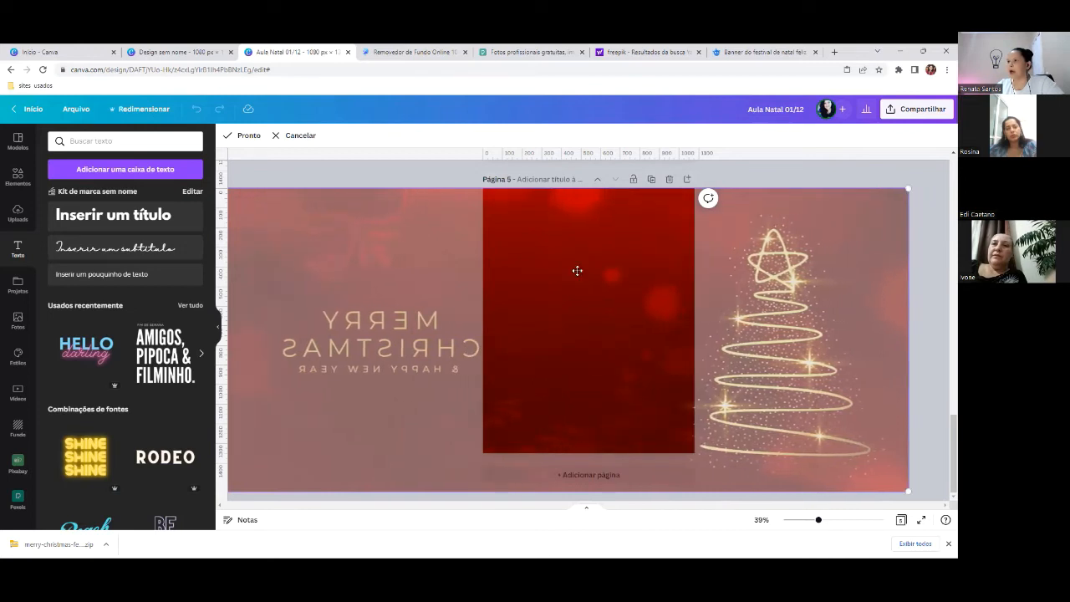
{"action": "left_click", "coordinate": [246, 139]}
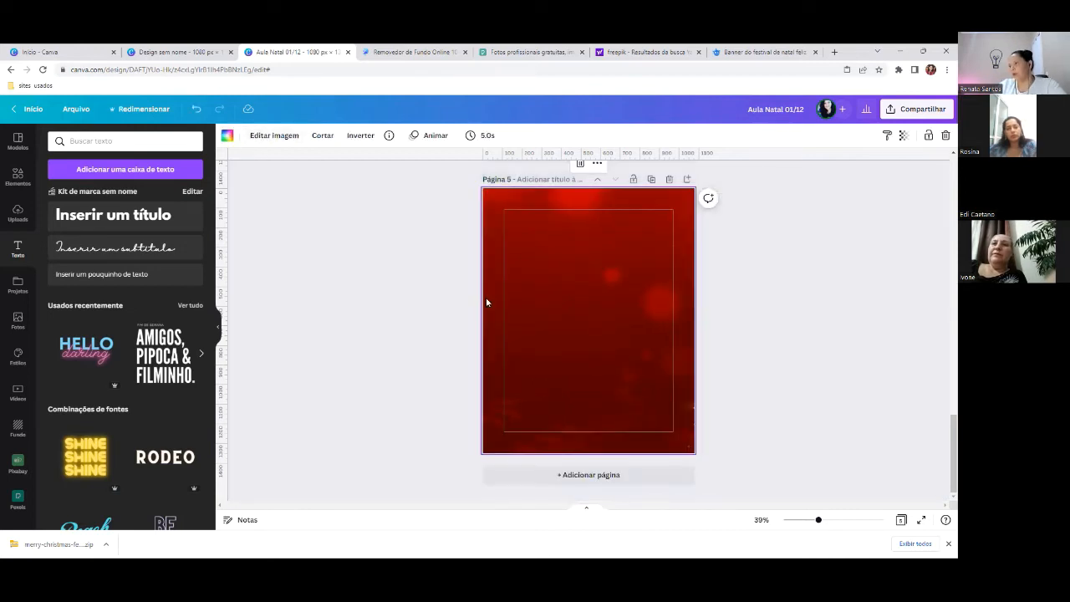
{"action": "scroll", "coordinate": [663, 313], "scroll_direction": "up", "scroll_amount": 2}
{"action": "scroll", "coordinate": [663, 314], "scroll_direction": "up", "scroll_amount": 2}
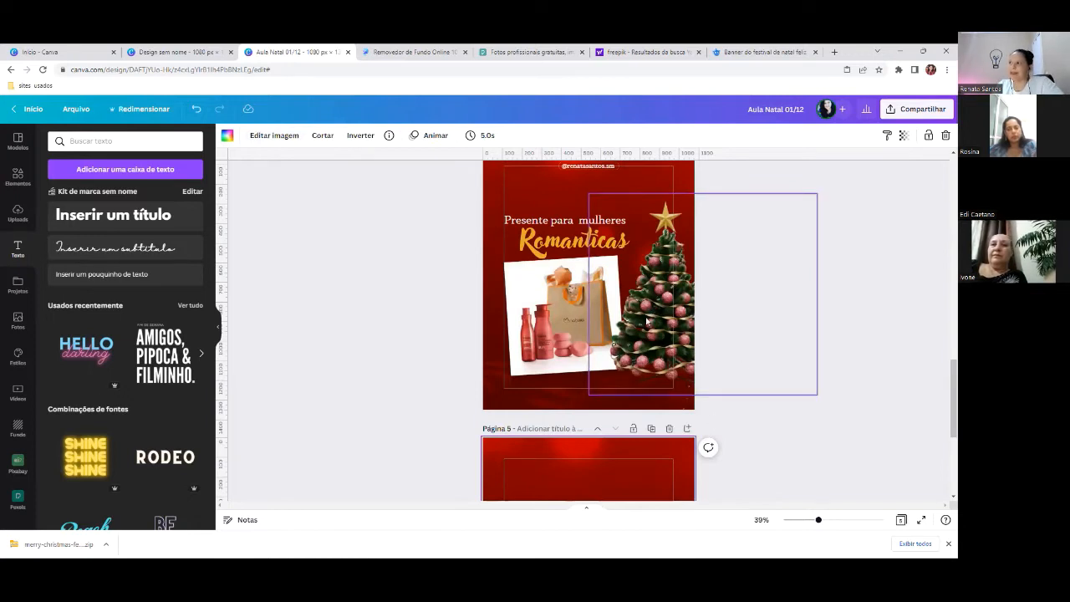
- Browse Freepik's Christmas search results after closing the attribution popup
{"action": "left_click", "coordinate": [633, 51]}
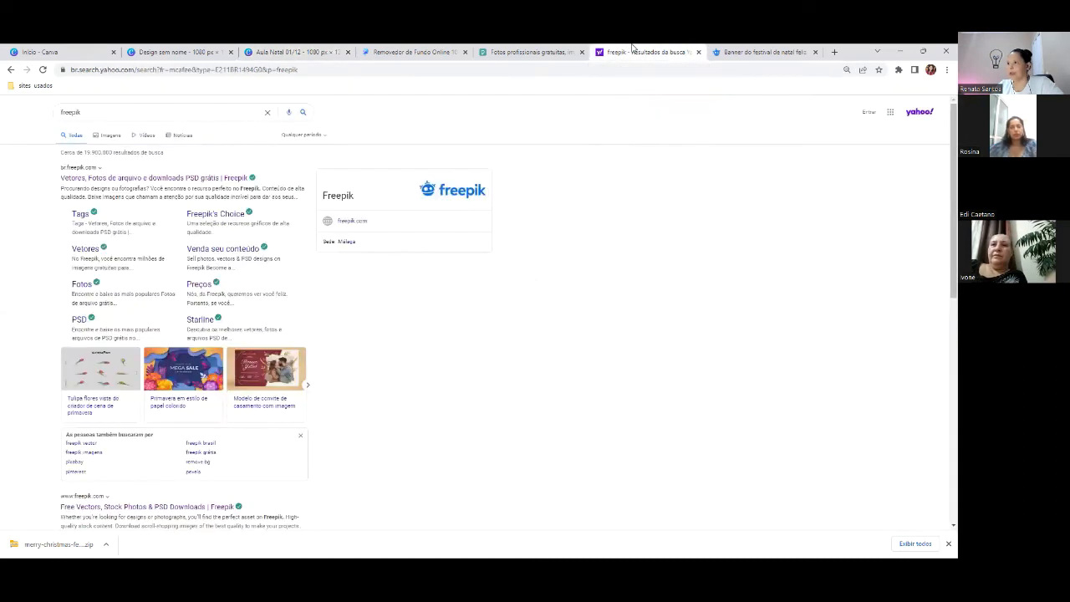
{"action": "left_click", "coordinate": [750, 50]}
{"action": "left_click", "coordinate": [845, 112]}
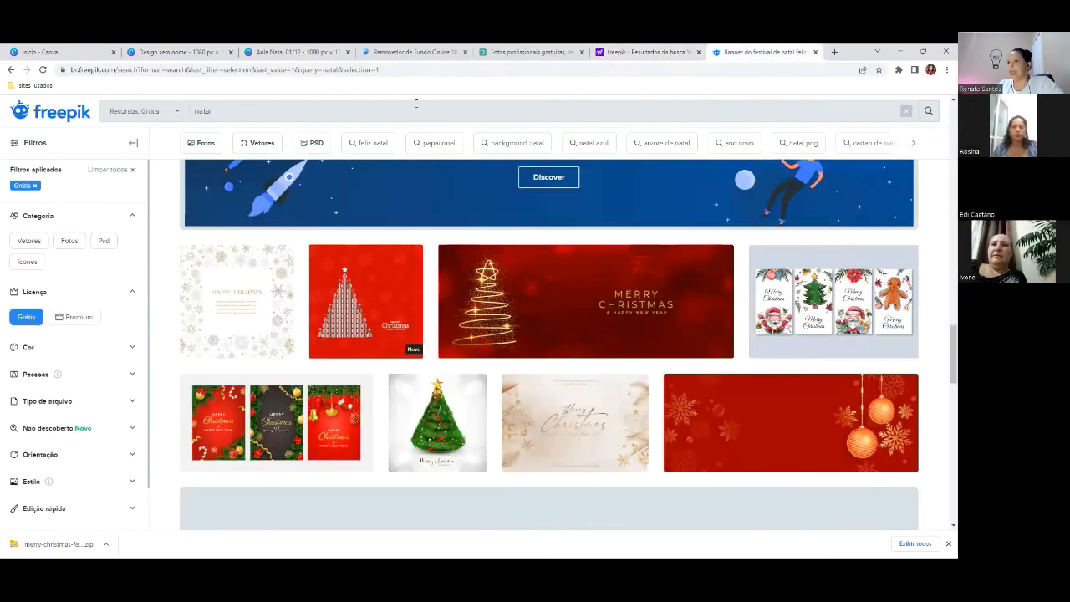
{"action": "left_click", "coordinate": [252, 115]}
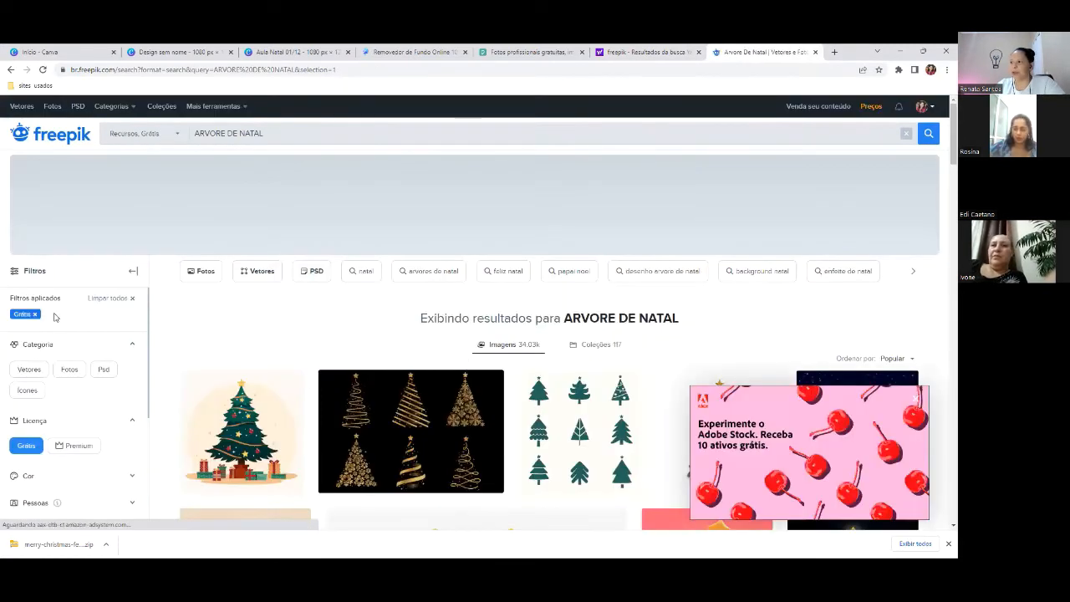
{"action": "scroll", "coordinate": [569, 385], "scroll_direction": "down", "scroll_amount": 3}
{"action": "scroll", "coordinate": [569, 385], "scroll_direction": "down", "scroll_amount": 2}
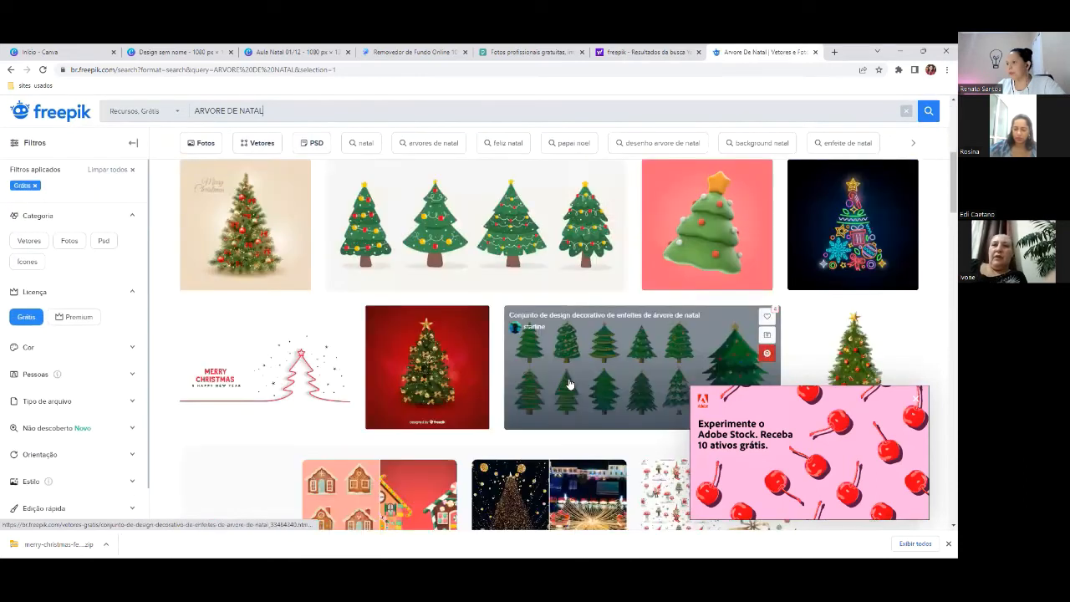
{"action": "scroll", "coordinate": [569, 383], "scroll_direction": "down", "scroll_amount": 5}
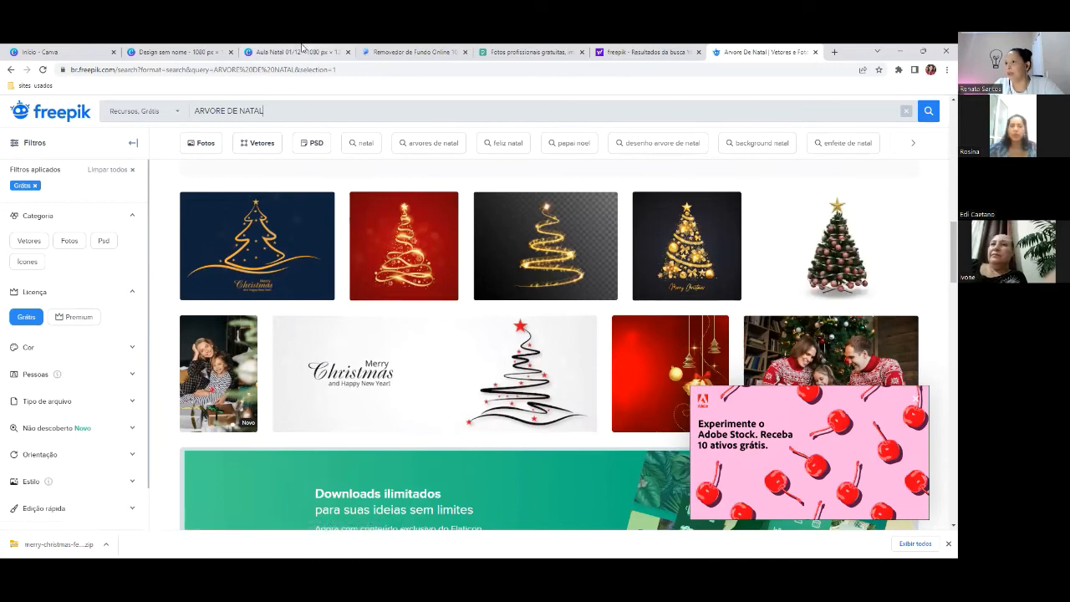
- Open the pink-bauble Christmas tree design on Freepik, then return to PicWish's background remover
{"action": "left_click", "coordinate": [403, 50]}
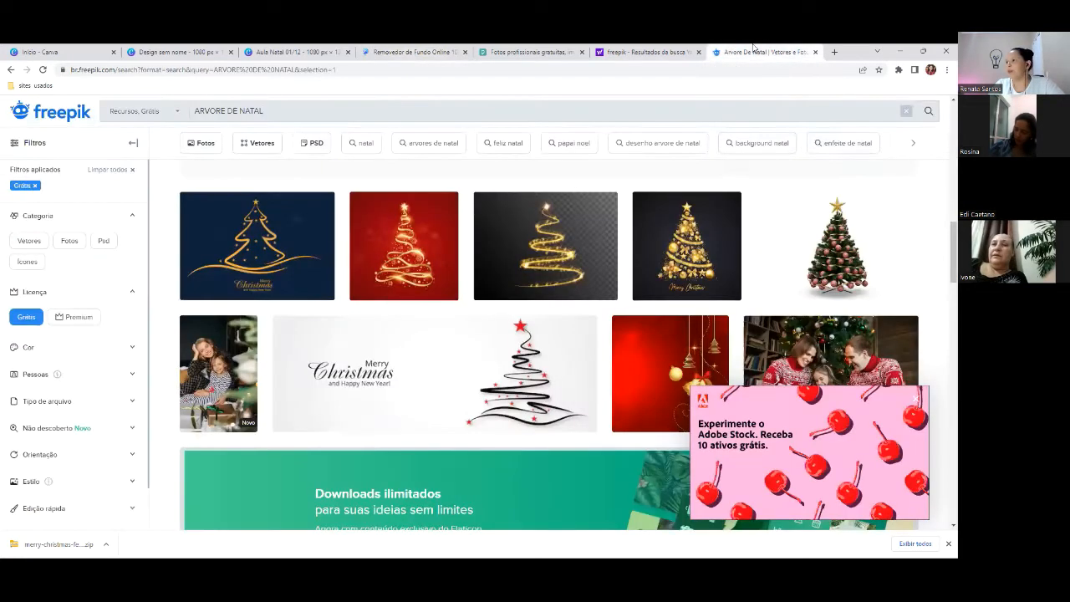
{"action": "left_click", "coordinate": [753, 52]}
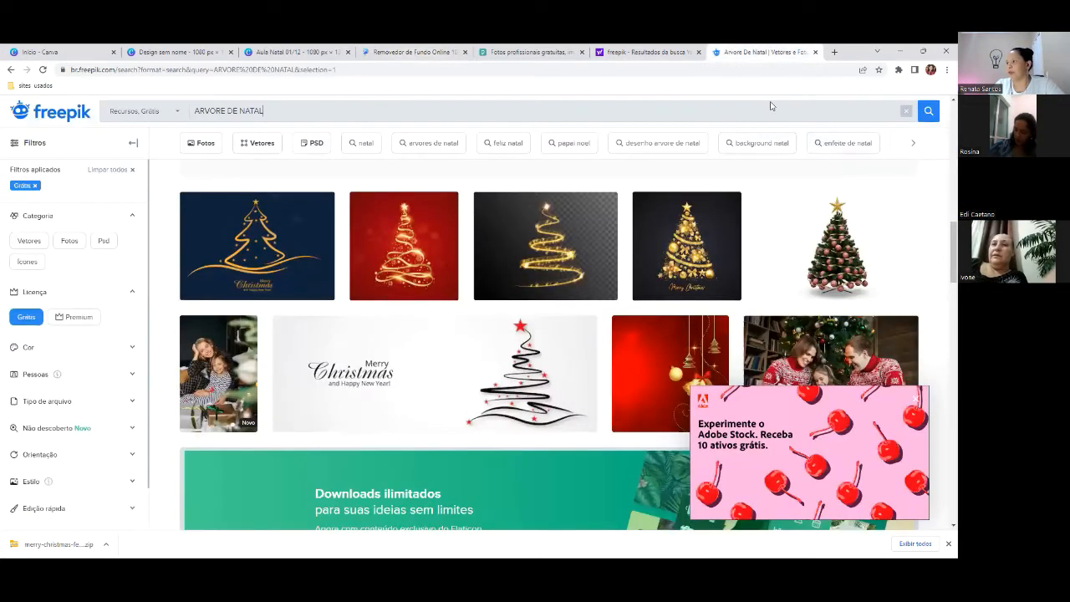
{"action": "left_click", "coordinate": [830, 264]}
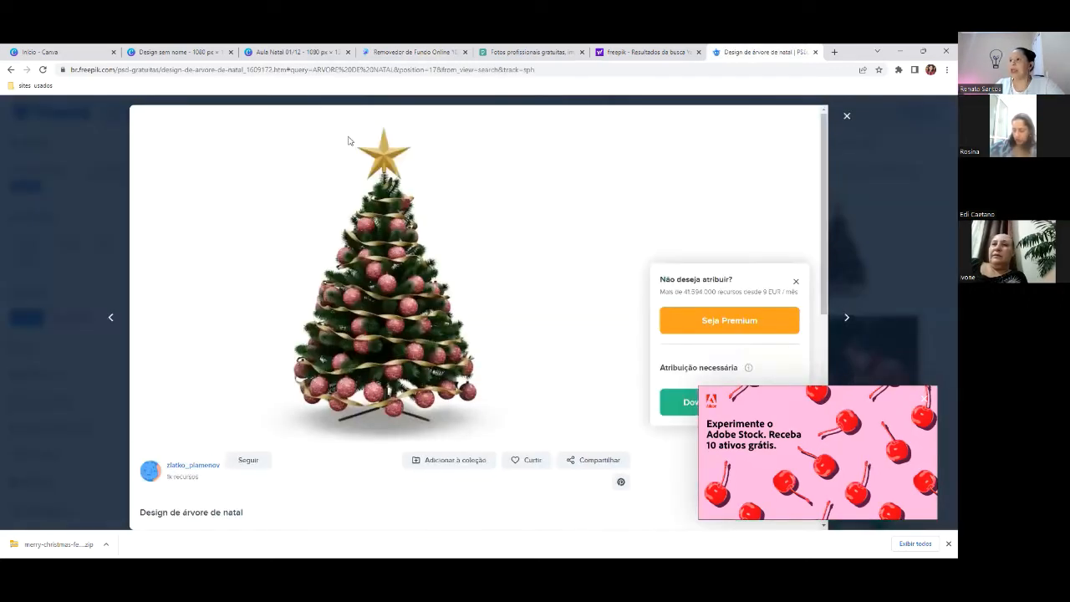
{"action": "left_click", "coordinate": [402, 50]}
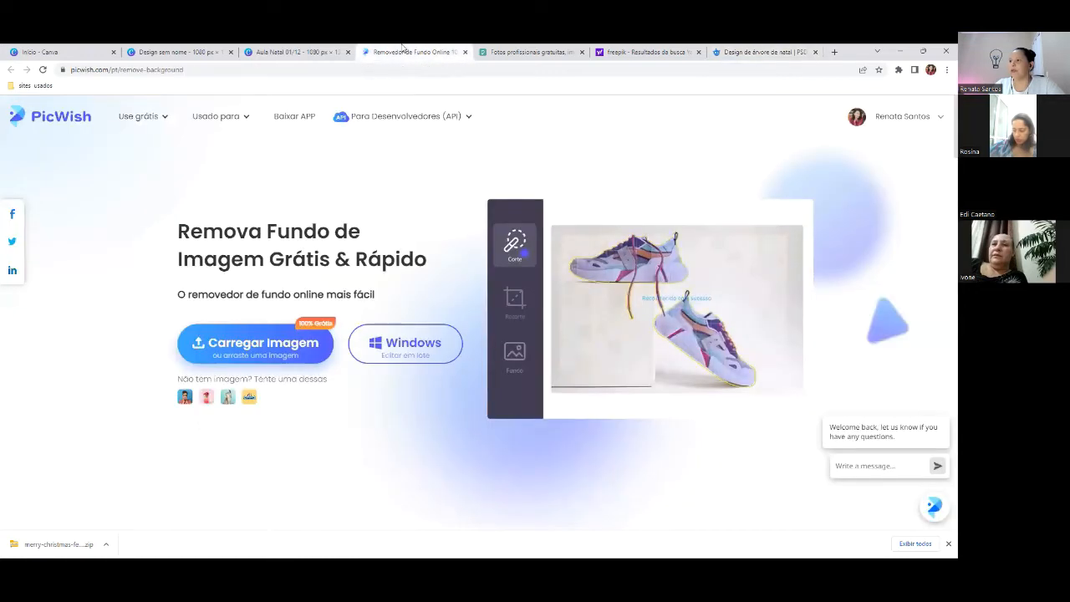
- Upload P2PD6R0.jpg to PicWish's background remover
{"action": "left_click", "coordinate": [222, 352]}
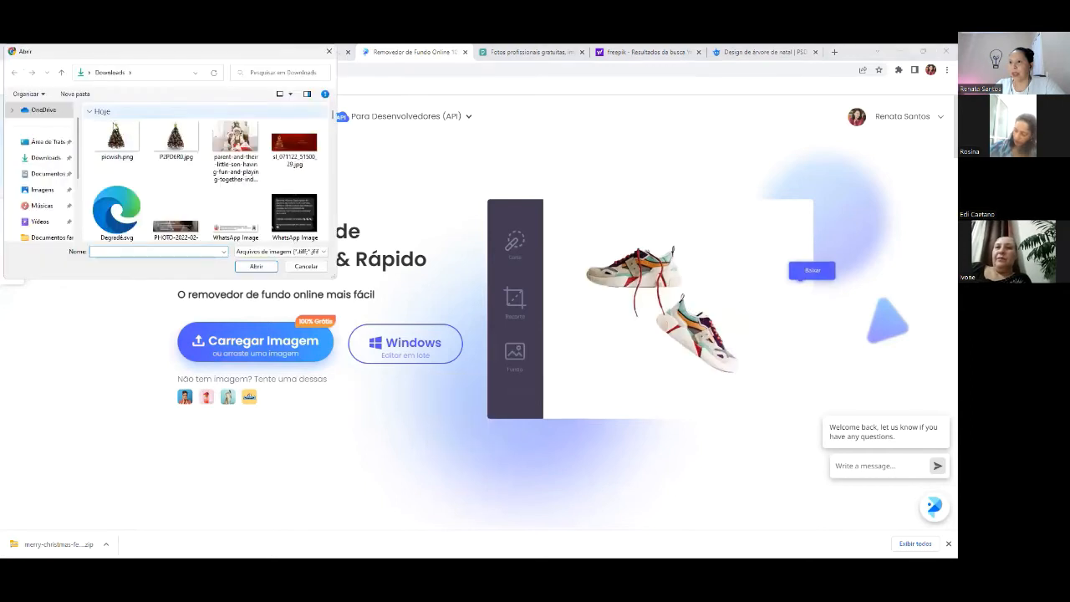
{"action": "left_click", "coordinate": [178, 145]}
{"action": "double_click", "coordinate": [178, 145]}
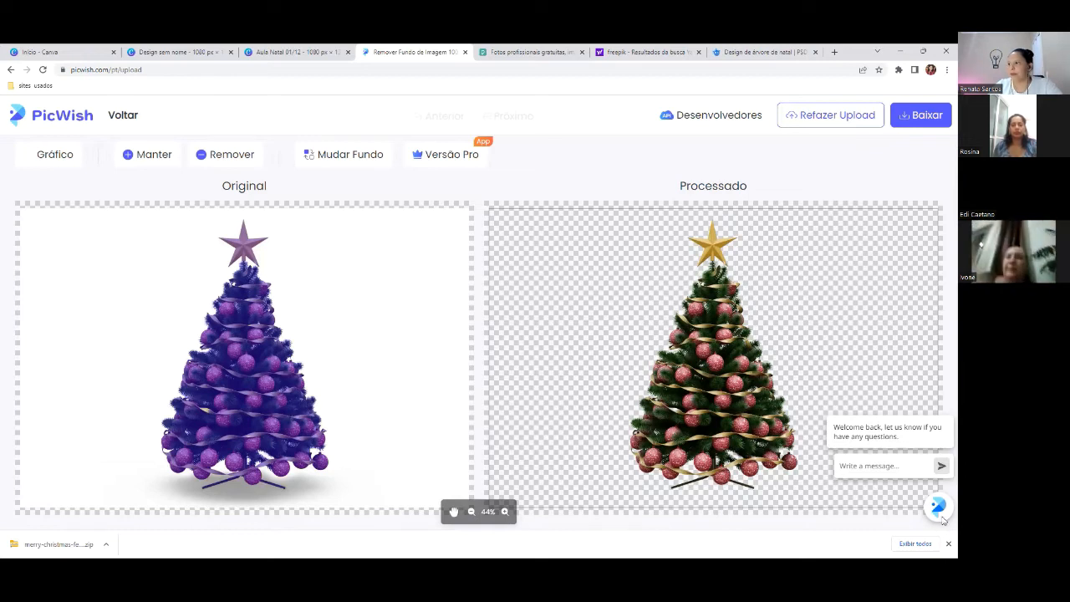
- Download the cut-out Christmas tree image without its background
{"action": "left_click", "coordinate": [923, 118]}
{"action": "left_click", "coordinate": [888, 159]}
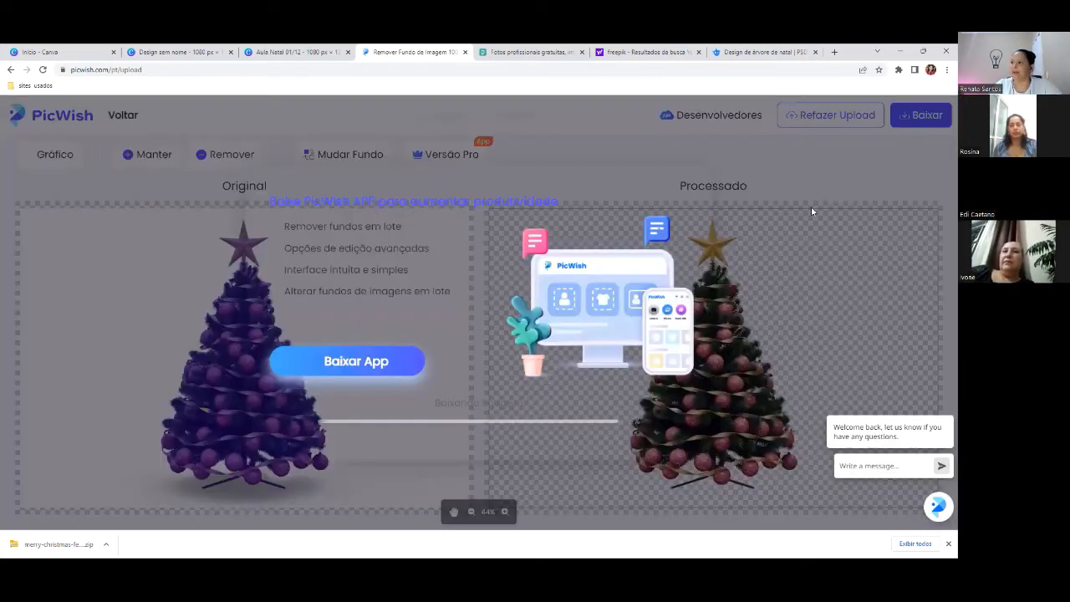
{"action": "left_click", "coordinate": [168, 50]}
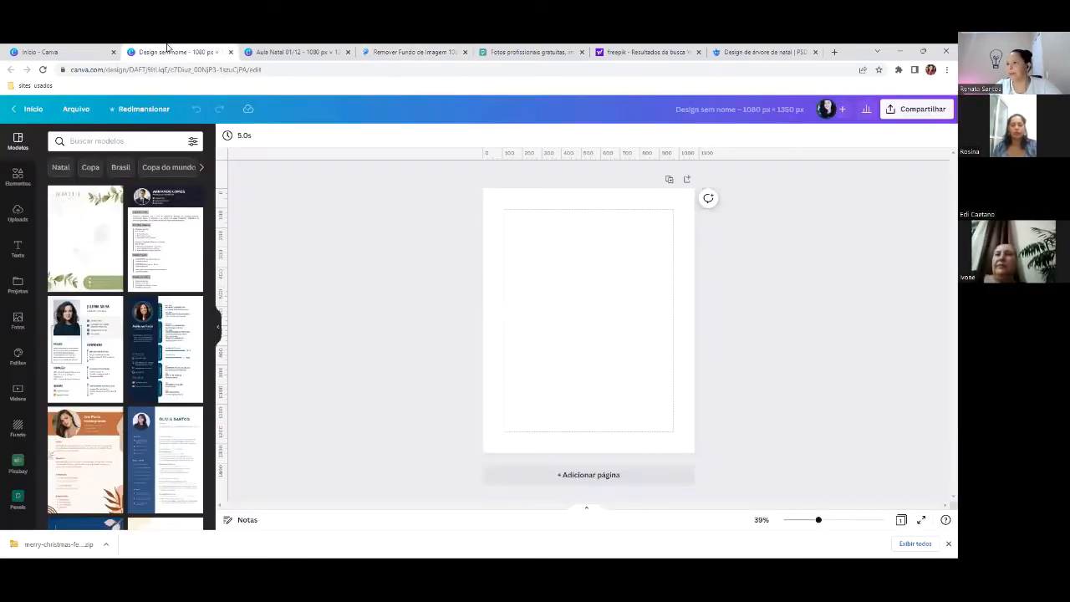
- Upload P2PD6R0.jpg into the Aula Natal 01/12 design through Canva's Uploads panel
{"action": "left_click", "coordinate": [295, 52]}
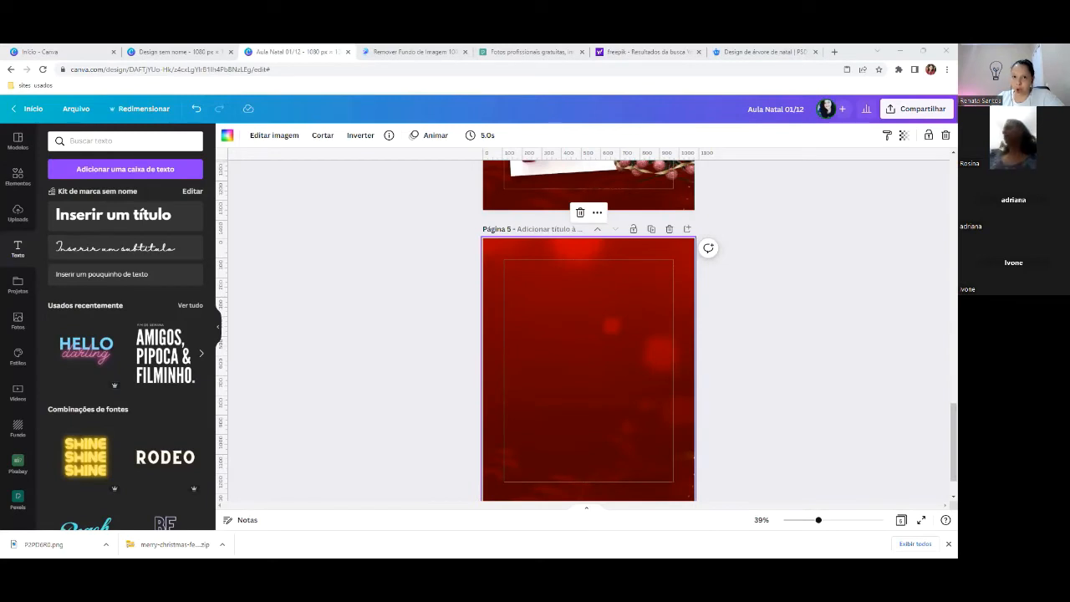
{"action": "left_click", "coordinate": [16, 213]}
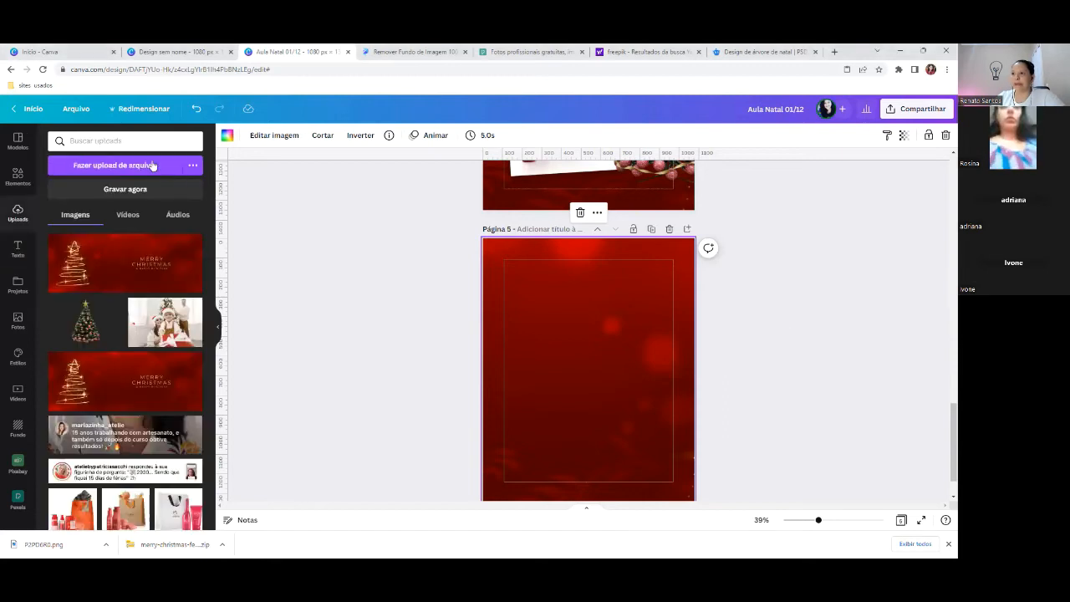
{"action": "left_click", "coordinate": [128, 169]}
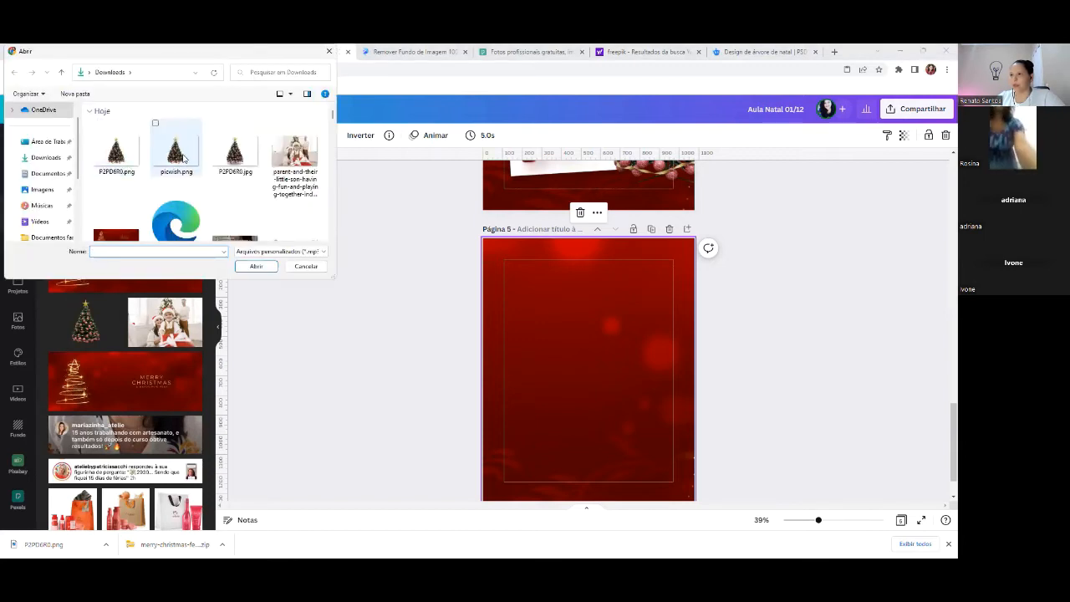
{"action": "left_click", "coordinate": [234, 164]}
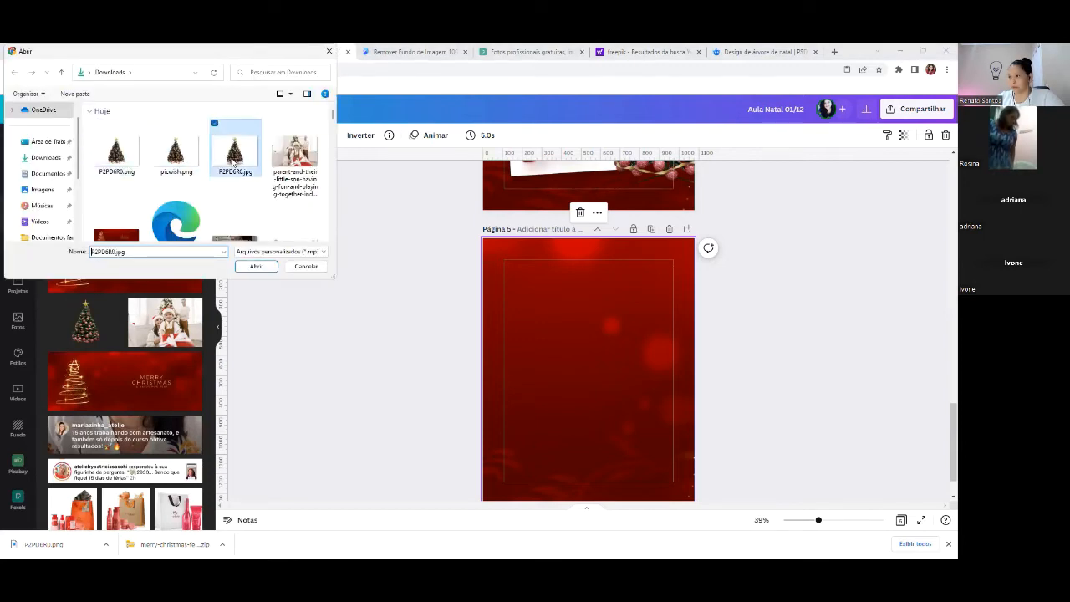
{"action": "double_click", "coordinate": [233, 163]}
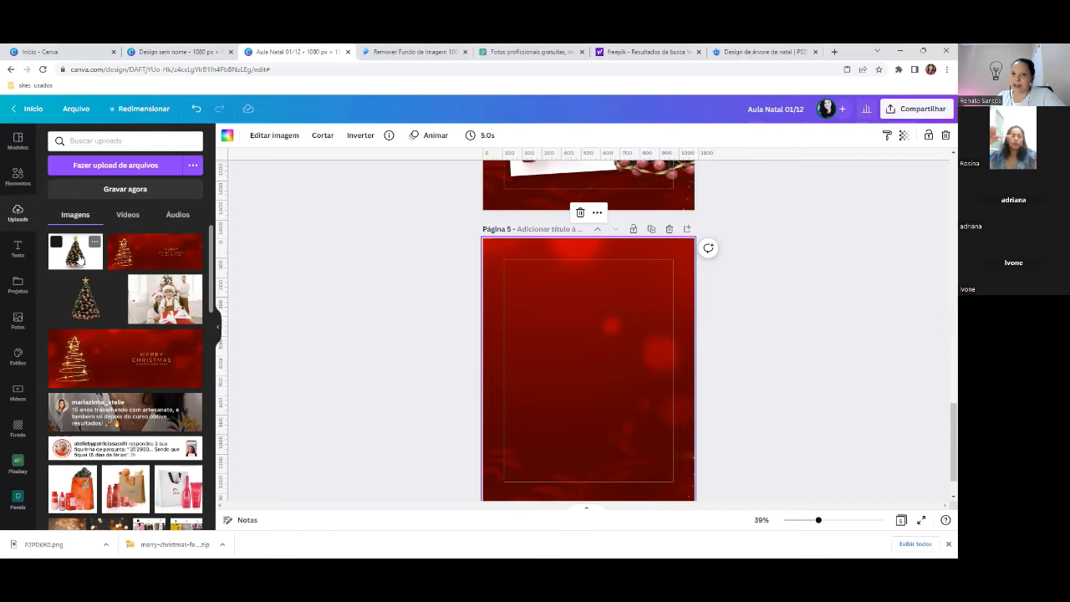
- Add the uploaded tree photo to page 5 and remove its white background
{"action": "left_click", "coordinate": [81, 259]}
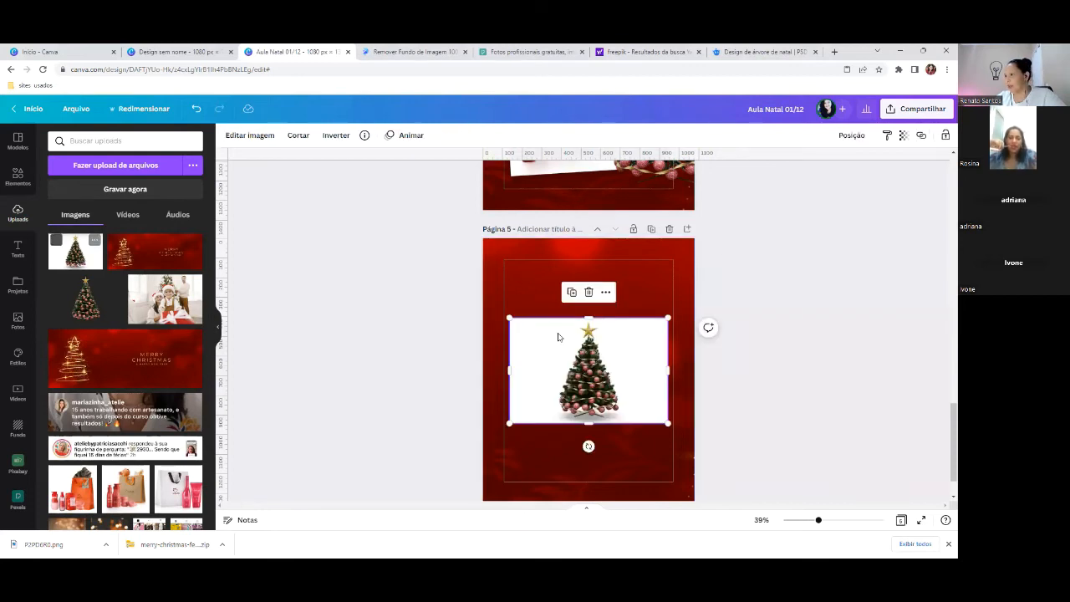
{"action": "left_click_drag", "start_coordinate": [629, 387], "coordinate": [628, 360]}
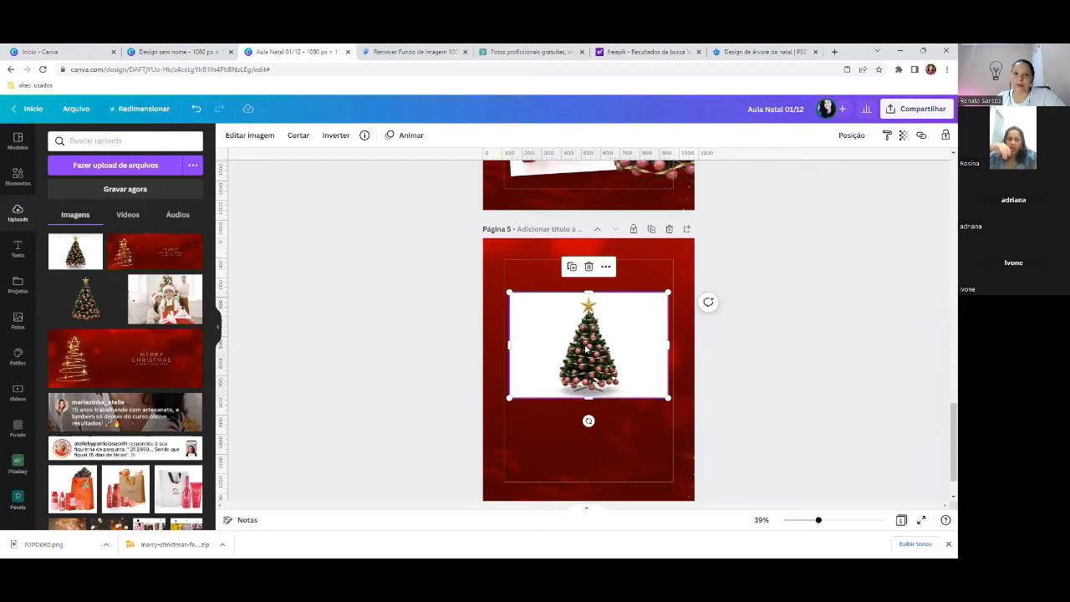
{"action": "left_click", "coordinate": [248, 138]}
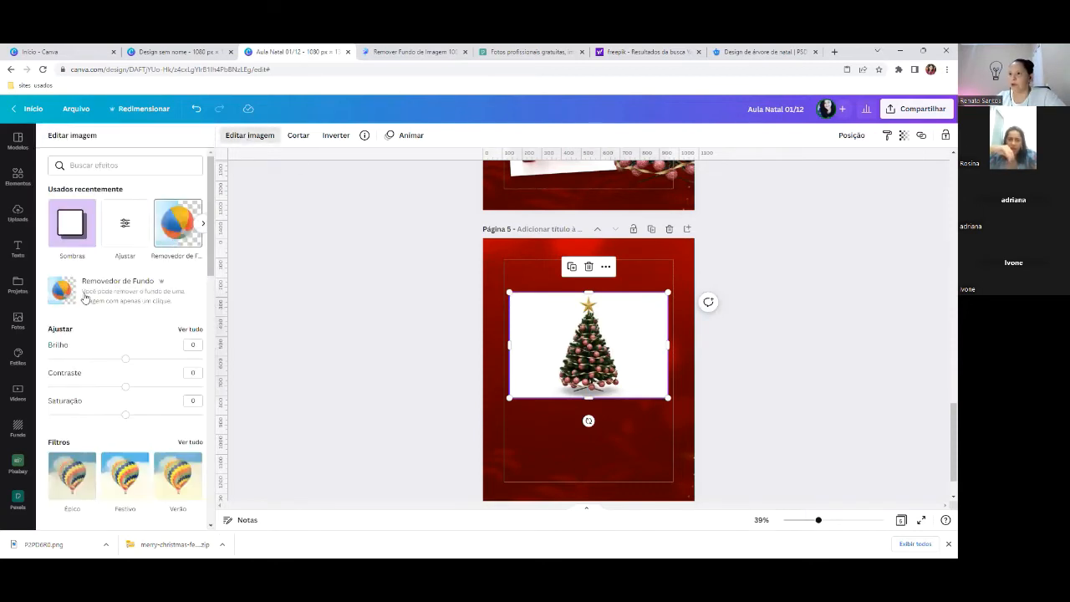
{"action": "left_click", "coordinate": [120, 285]}
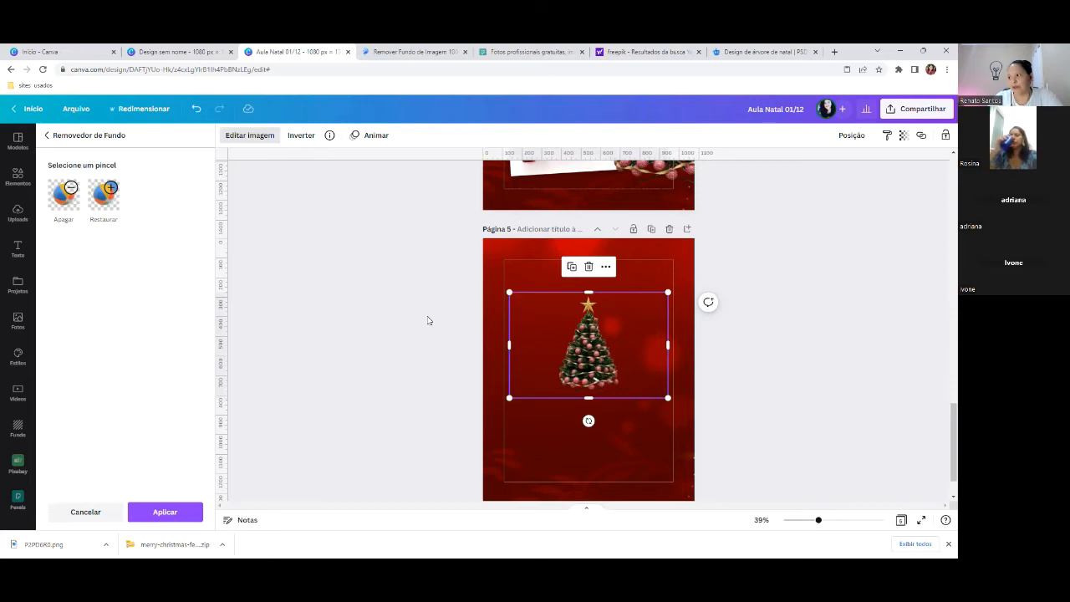
{"action": "left_click", "coordinate": [165, 511]}
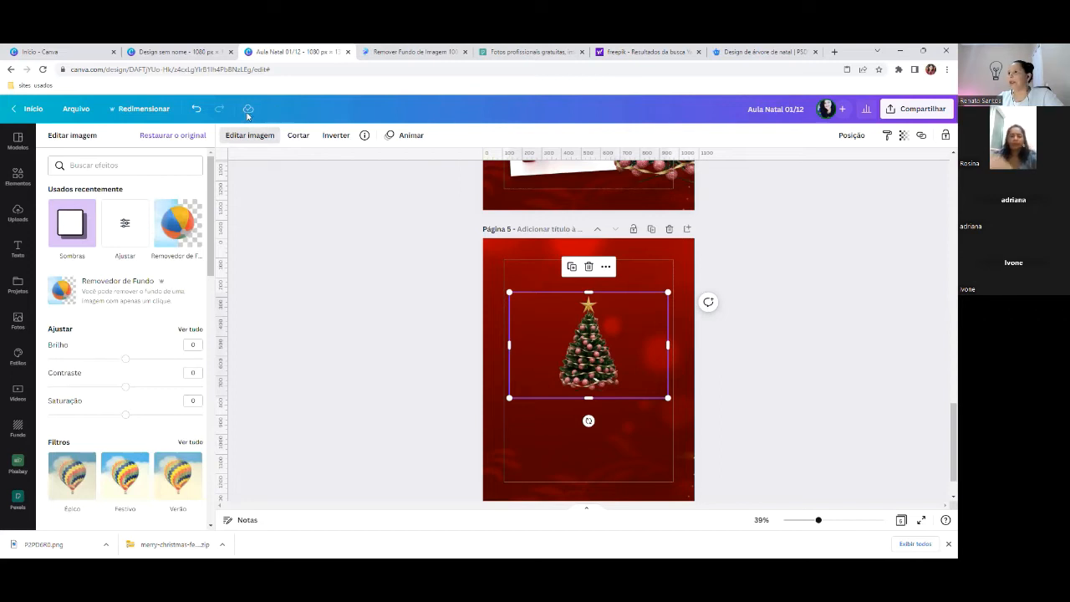
- Crop the tree's empty sides, then enlarge it and place it in page 5's lower-right corner
{"action": "left_click_drag", "start_coordinate": [669, 343], "coordinate": [630, 343]}
{"action": "left_click_drag", "start_coordinate": [509, 343], "coordinate": [541, 343]}
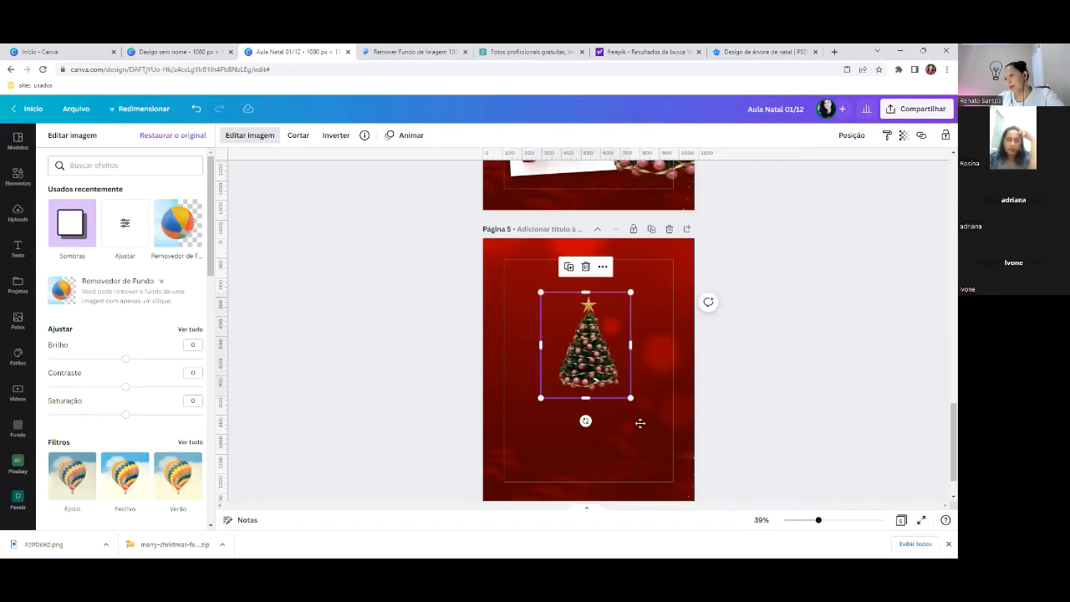
{"action": "left_click_drag", "start_coordinate": [614, 381], "coordinate": [673, 475]}
{"action": "left_click_drag", "start_coordinate": [690, 387], "coordinate": [648, 380]}
{"action": "left_click", "coordinate": [568, 254]}
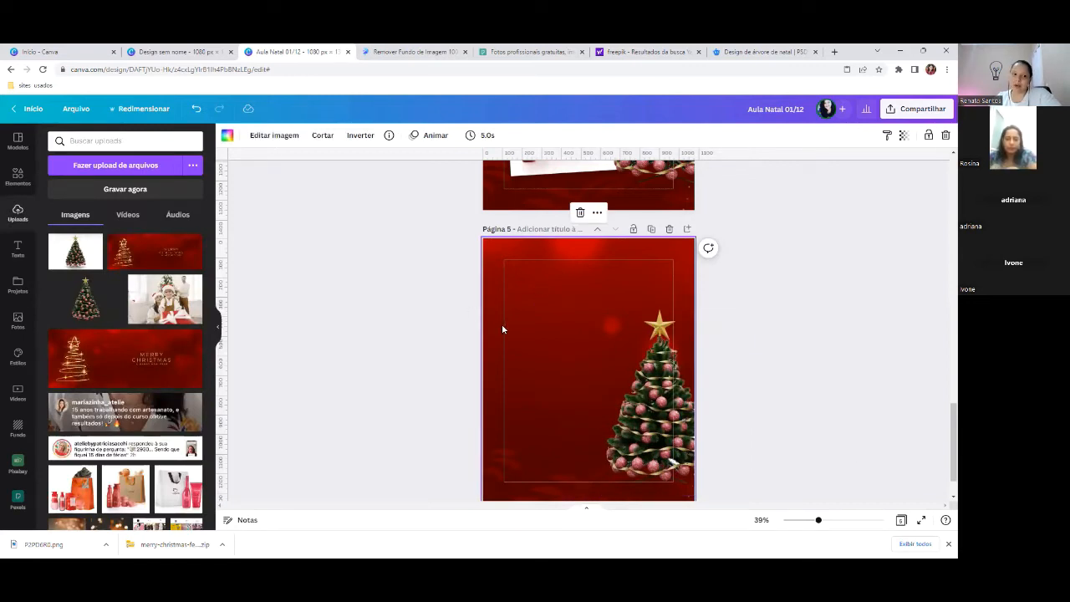
- Slightly adjust the tree's placement and scroll down to the product photos in Uploads
{"action": "scroll", "coordinate": [571, 405], "scroll_direction": "up", "scroll_amount": 1}
{"action": "scroll", "coordinate": [571, 401], "scroll_direction": "up", "scroll_amount": 3}
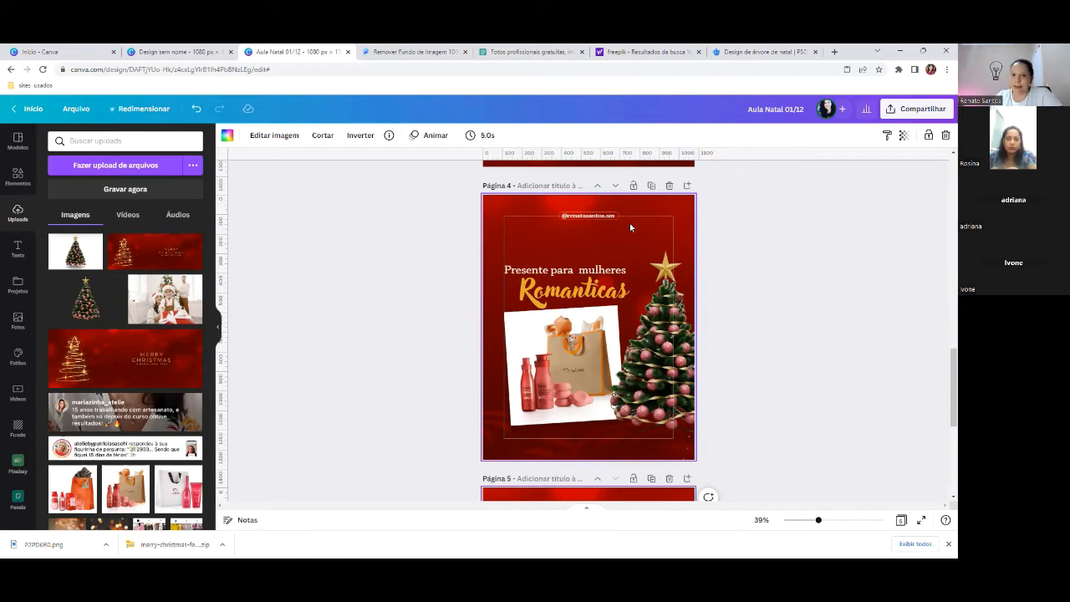
{"action": "scroll", "coordinate": [631, 228], "scroll_direction": "down", "scroll_amount": 3}
{"action": "left_click", "coordinate": [683, 318]}
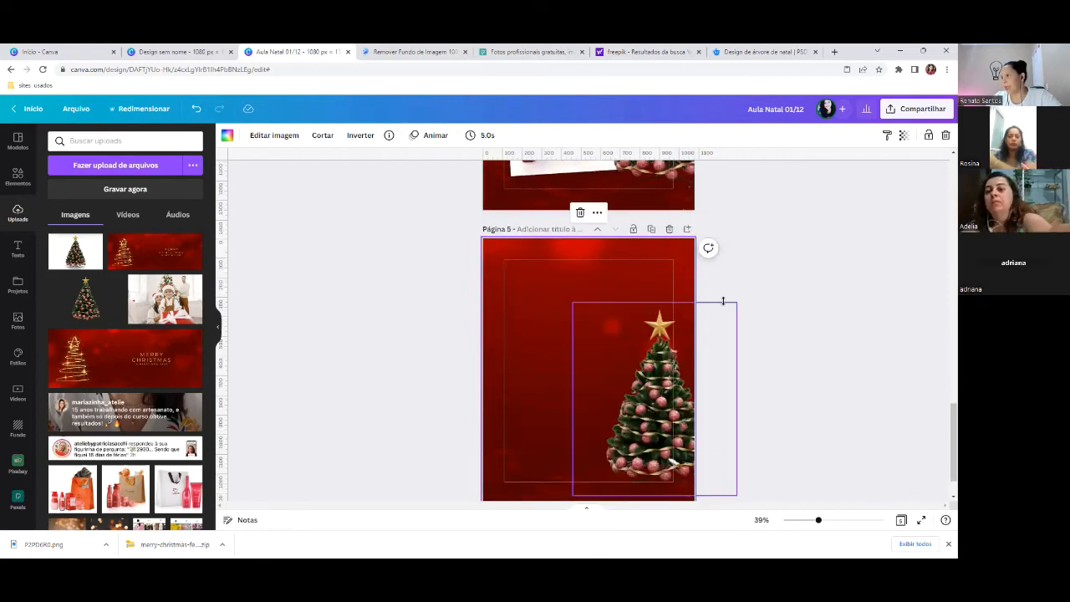
{"action": "left_click_drag", "start_coordinate": [734, 302], "coordinate": [743, 293]}
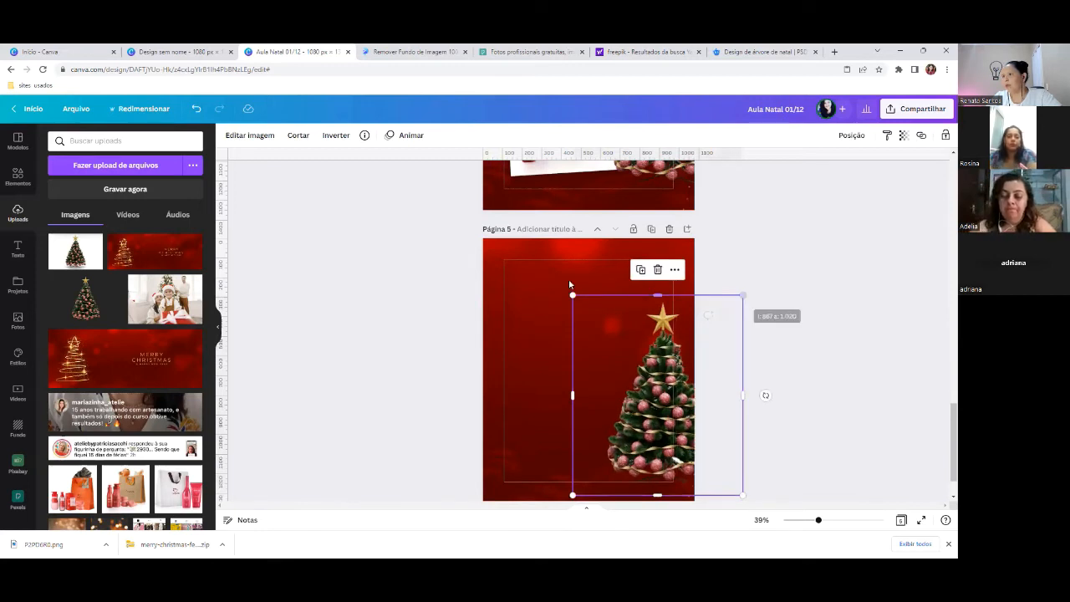
{"action": "scroll", "coordinate": [518, 244], "scroll_direction": "up", "scroll_amount": 2}
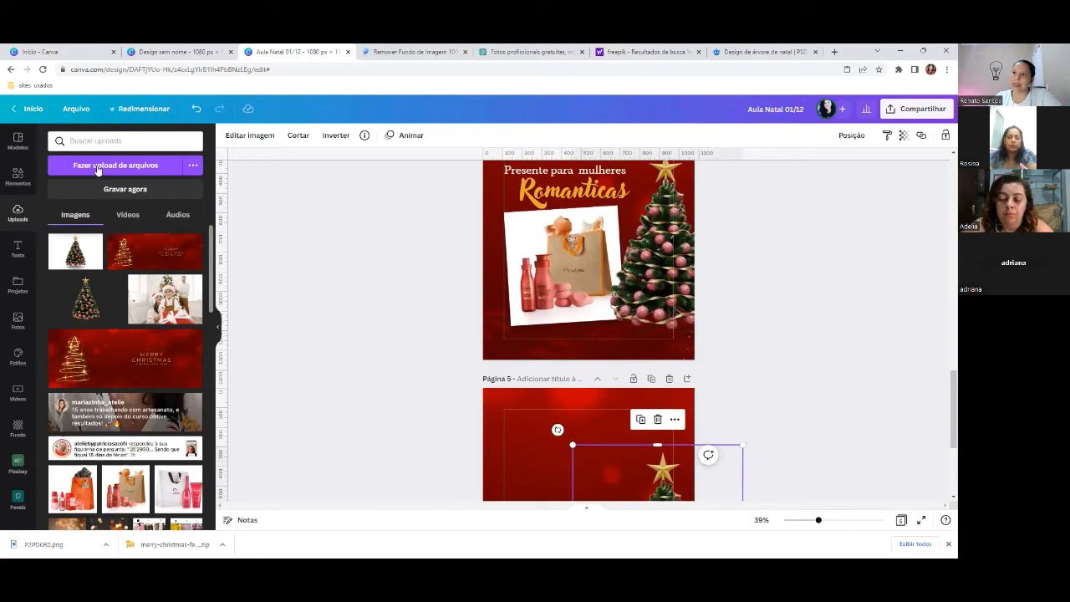
{"action": "scroll", "coordinate": [120, 235], "scroll_direction": "down", "scroll_amount": 1}
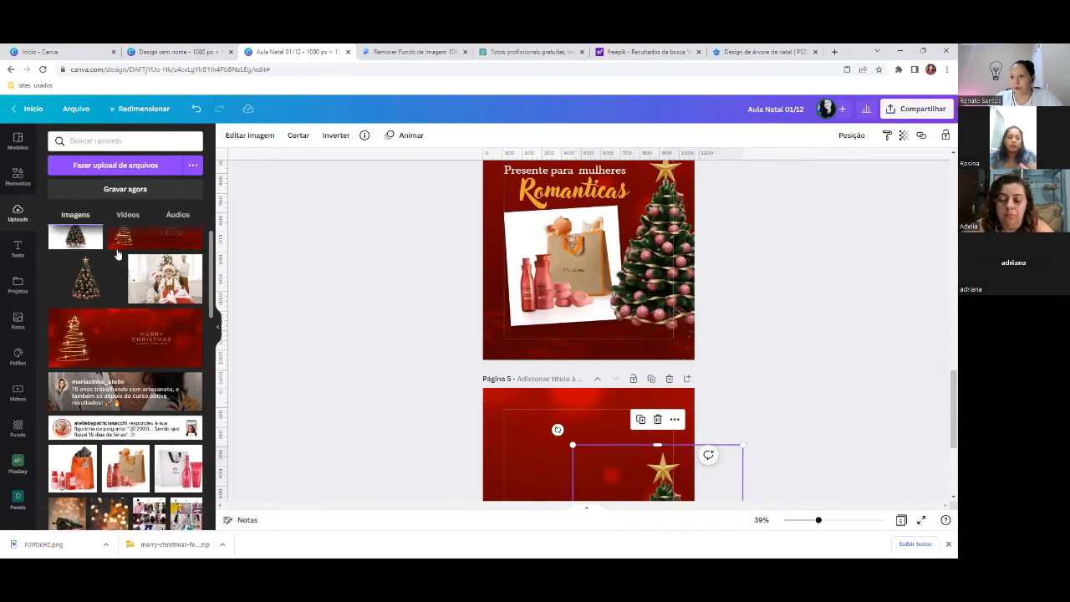
{"action": "scroll", "coordinate": [118, 255], "scroll_direction": "down", "scroll_amount": 3}
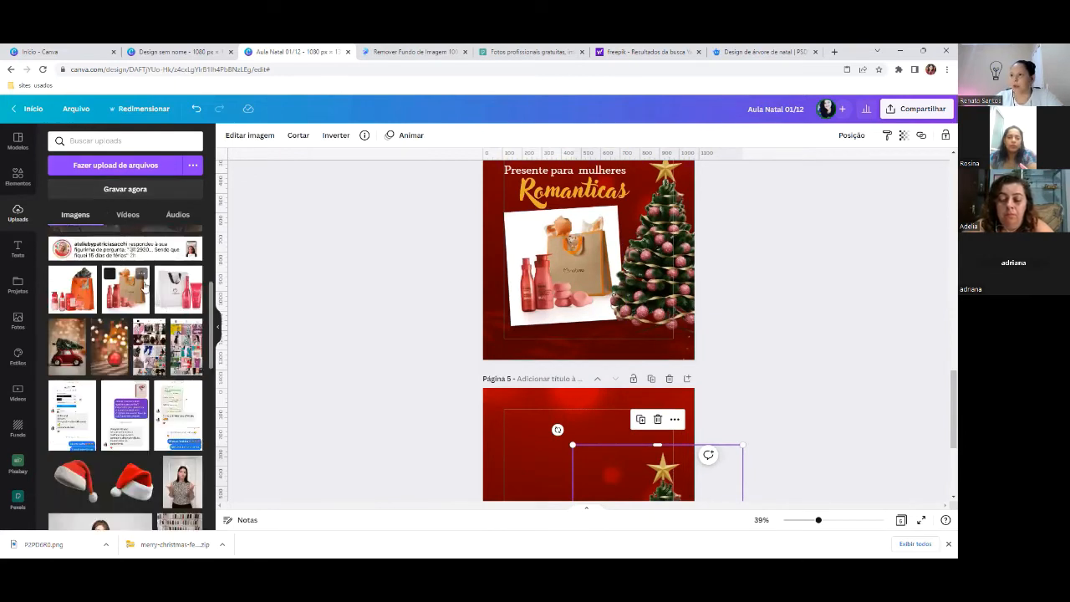
- Add the orange gift-bag product photo to page 5, sized and placed left of the tree
{"action": "left_click", "coordinate": [77, 301]}
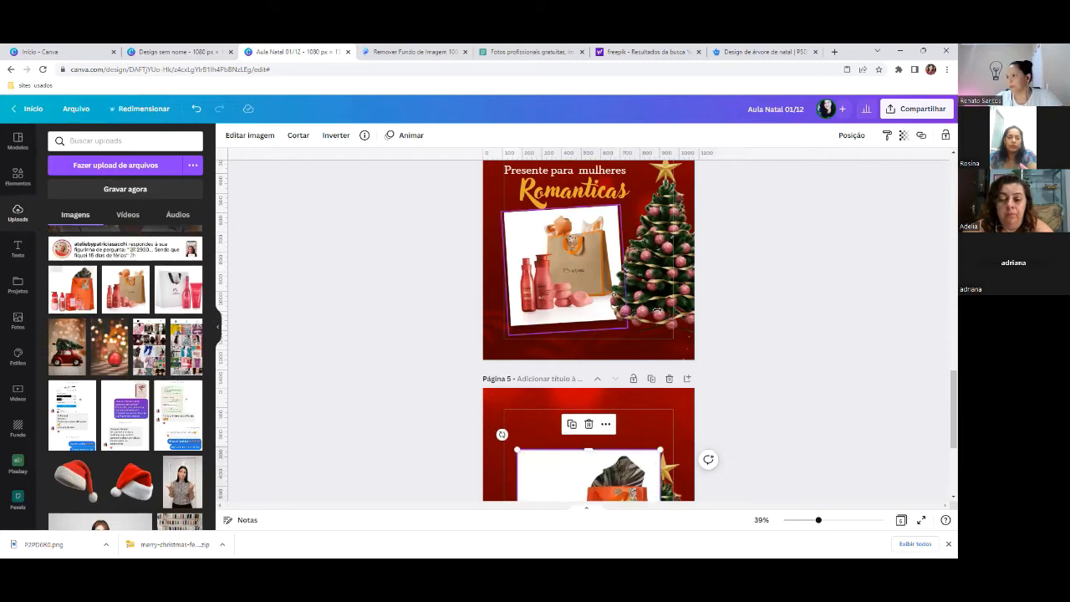
{"action": "scroll", "coordinate": [659, 299], "scroll_direction": "down", "scroll_amount": 2}
{"action": "left_click_drag", "start_coordinate": [661, 299], "coordinate": [624, 336]}
{"action": "left_click_drag", "start_coordinate": [565, 380], "coordinate": [552, 377]}
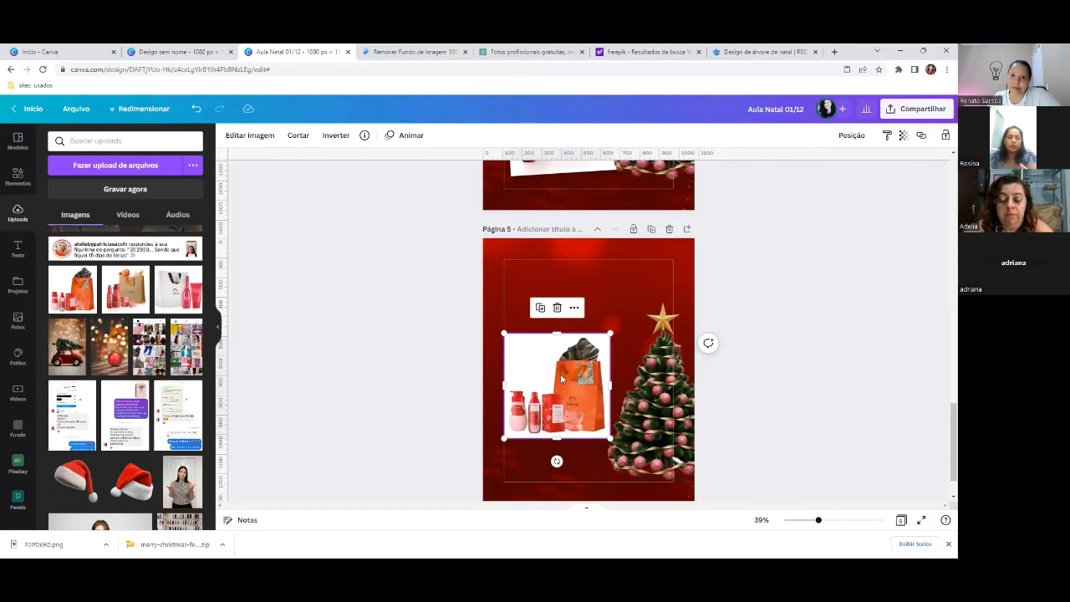
{"action": "left_click_drag", "start_coordinate": [571, 374], "coordinate": [556, 381]}
{"action": "left_click_drag", "start_coordinate": [608, 336], "coordinate": [624, 323]}
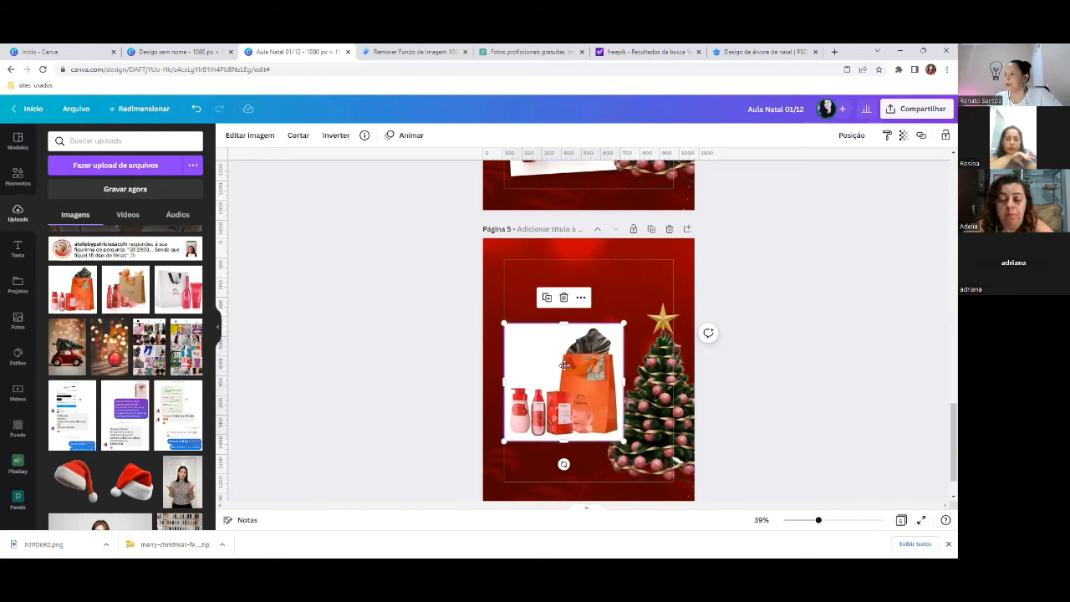
{"action": "left_click_drag", "start_coordinate": [564, 365], "coordinate": [564, 378]}
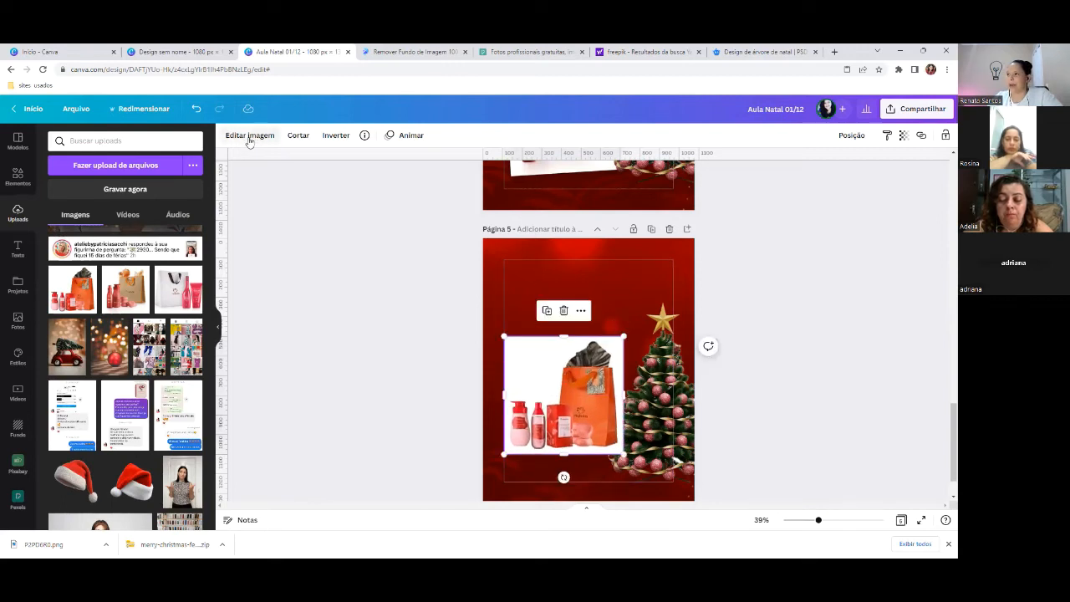
- Apply a Curva shadow to the gift-bag photo and tilt it slightly clockwise
{"action": "left_click", "coordinate": [248, 136]}
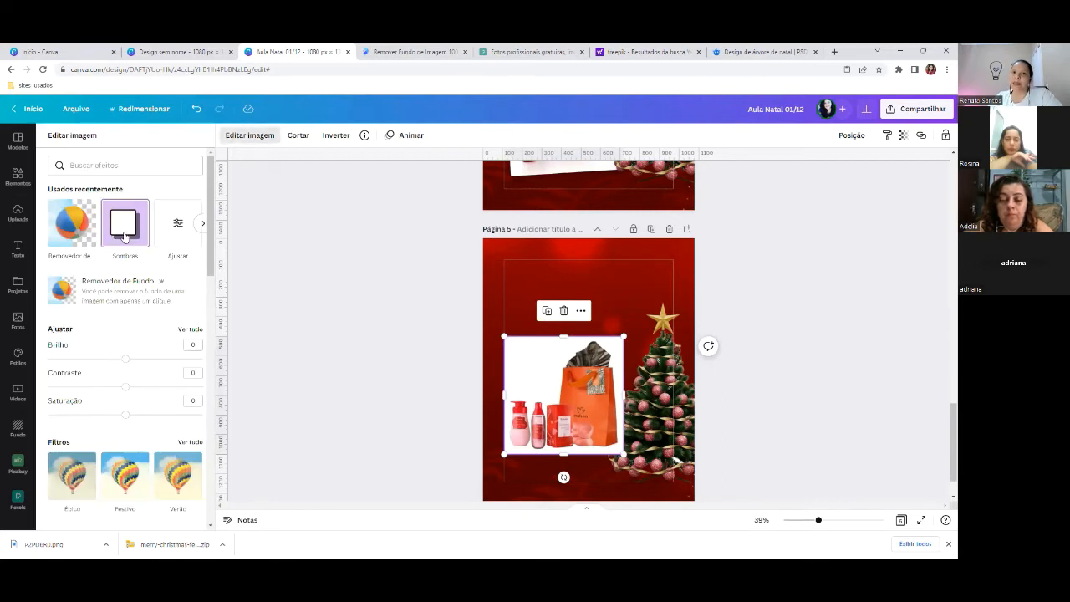
{"action": "left_click", "coordinate": [124, 234]}
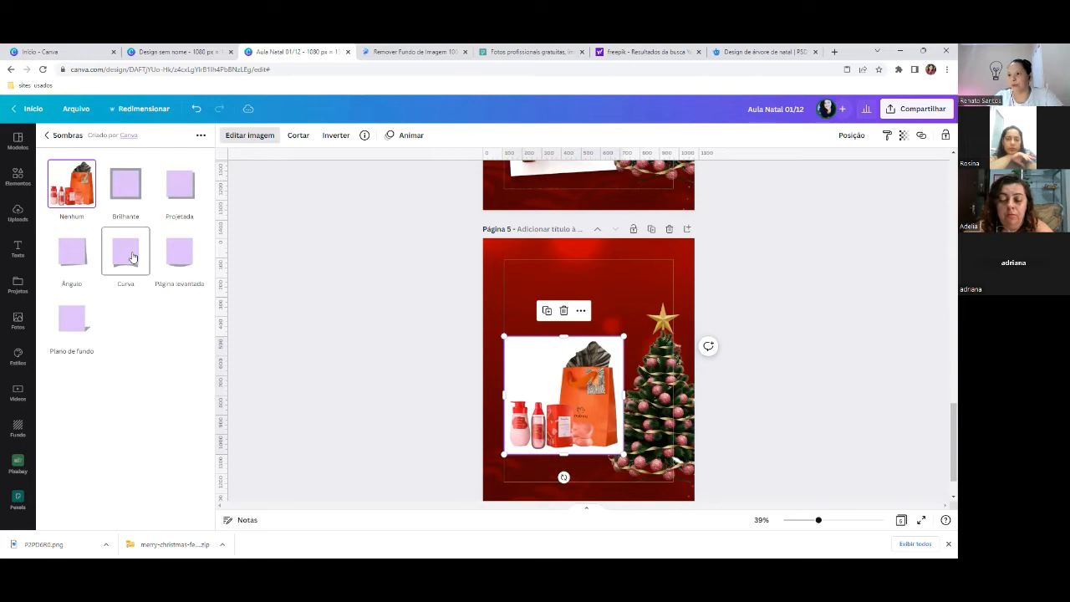
{"action": "left_click", "coordinate": [132, 257]}
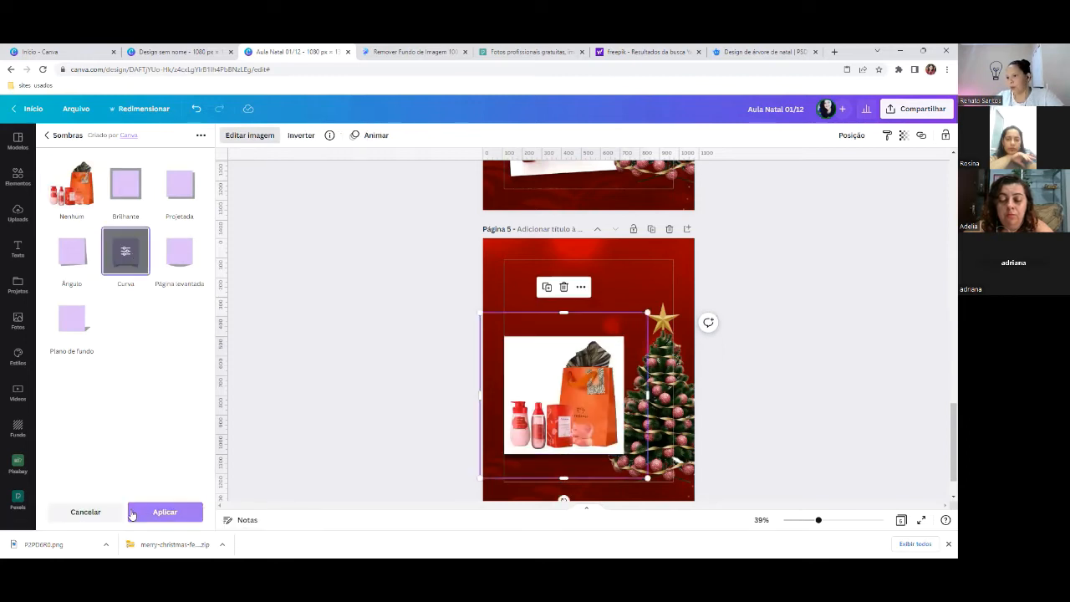
{"action": "left_click", "coordinate": [165, 512]}
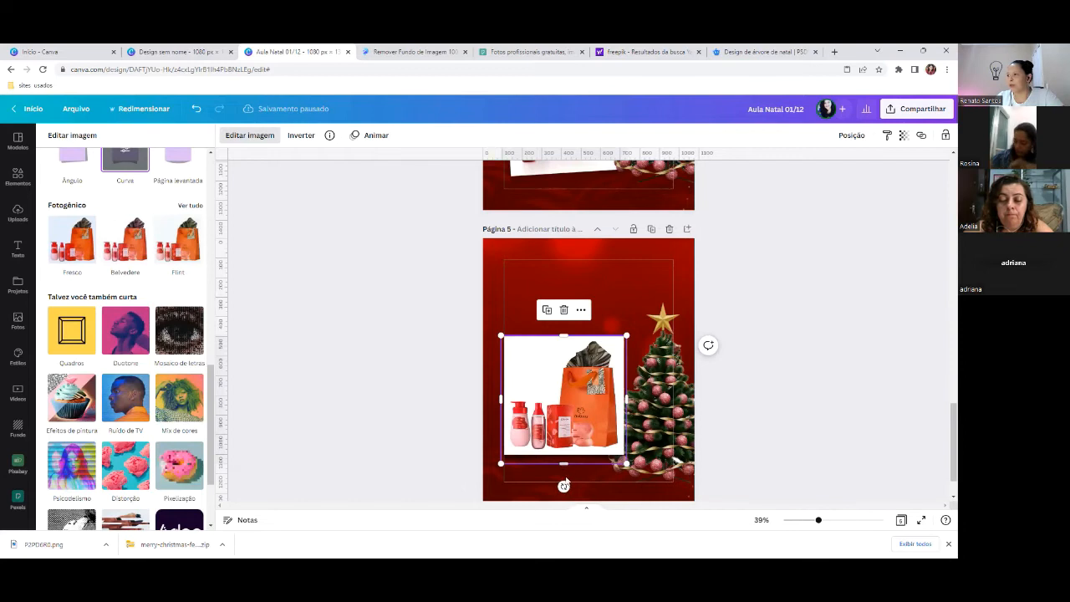
{"action": "left_click_drag", "start_coordinate": [563, 486], "coordinate": [592, 510]}
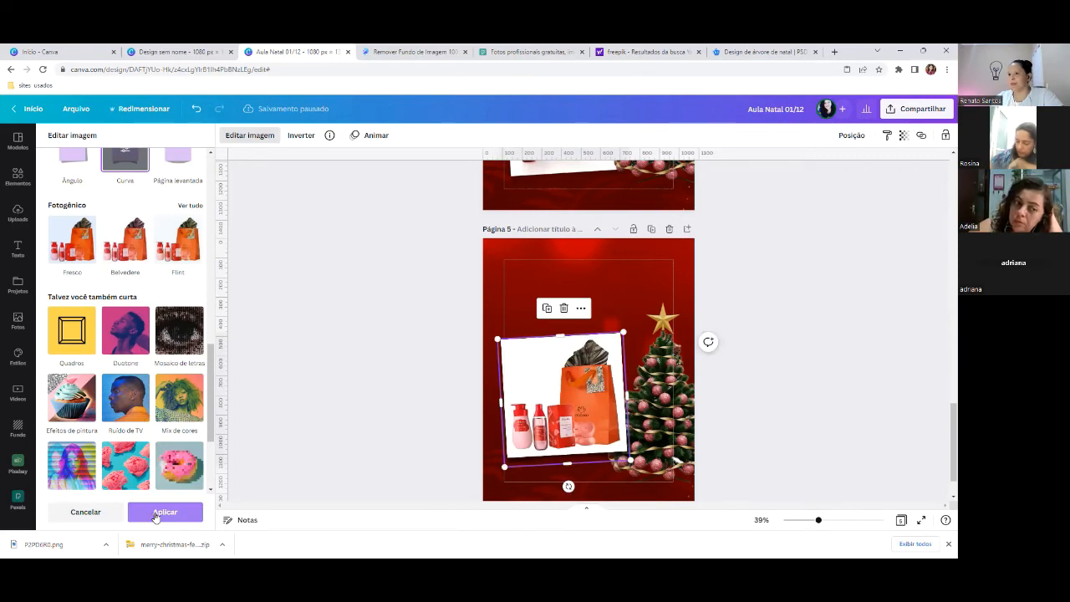
{"action": "left_click", "coordinate": [156, 516]}
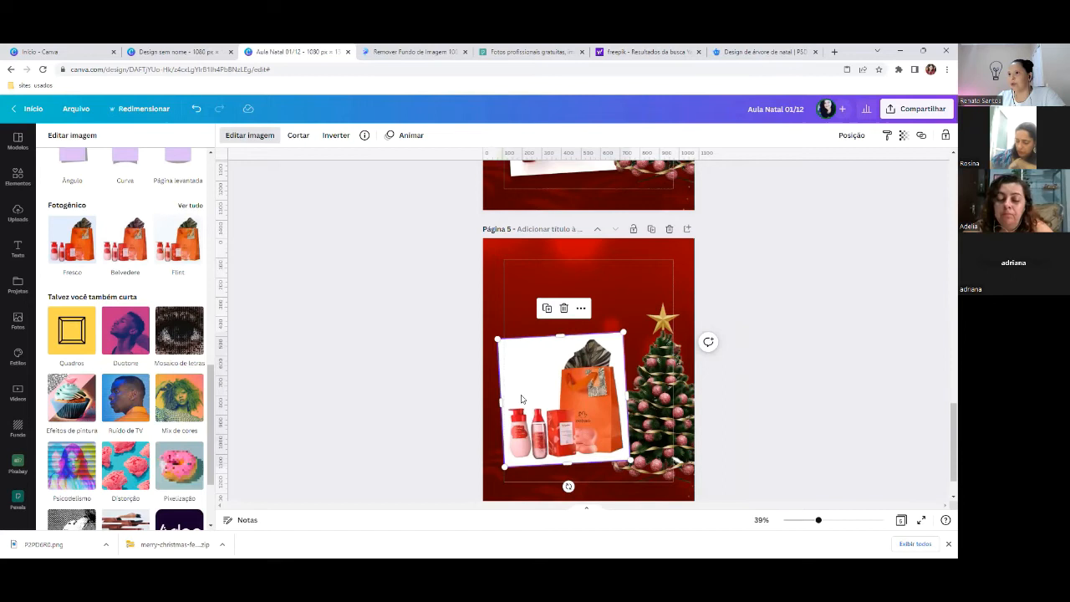
- Reapply the curved shadow to the tilted gift-bag photo and confirm it
{"action": "left_click", "coordinate": [584, 424]}
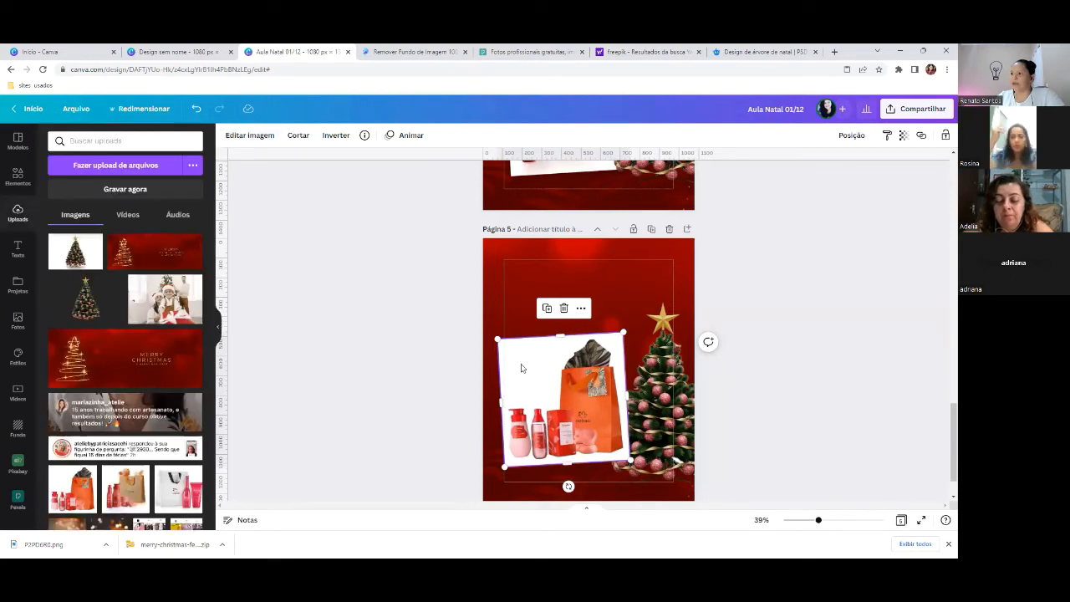
{"action": "left_click", "coordinate": [247, 137]}
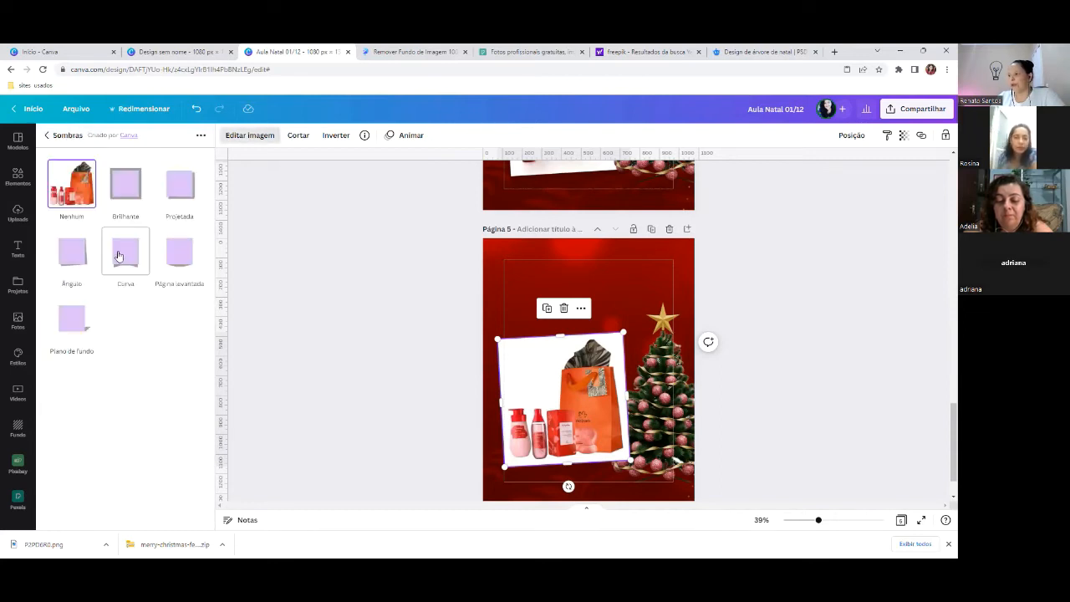
{"action": "left_click", "coordinate": [119, 256]}
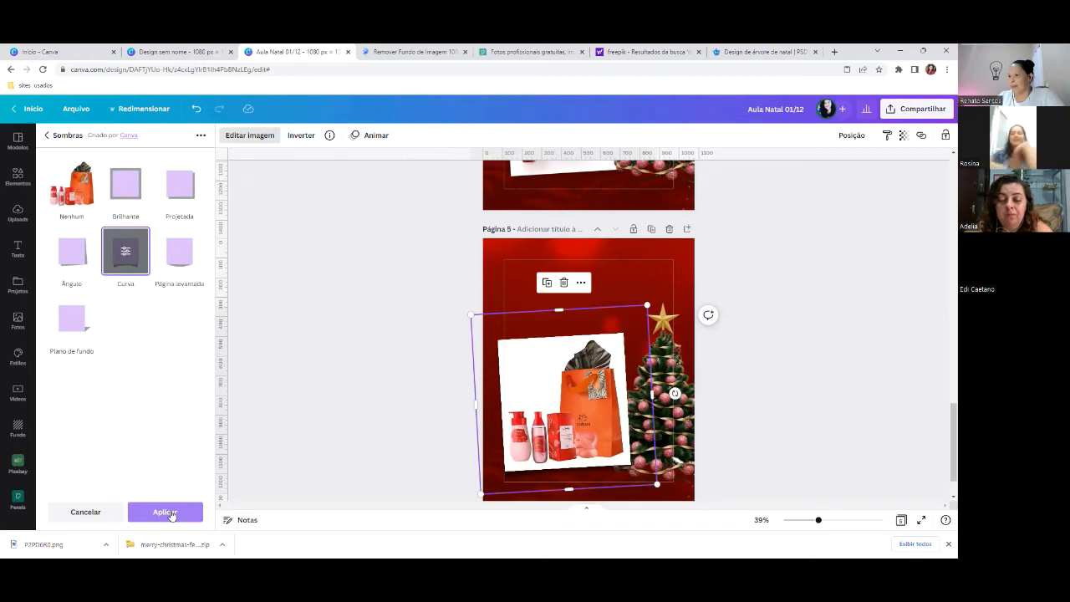
{"action": "left_click", "coordinate": [166, 512]}
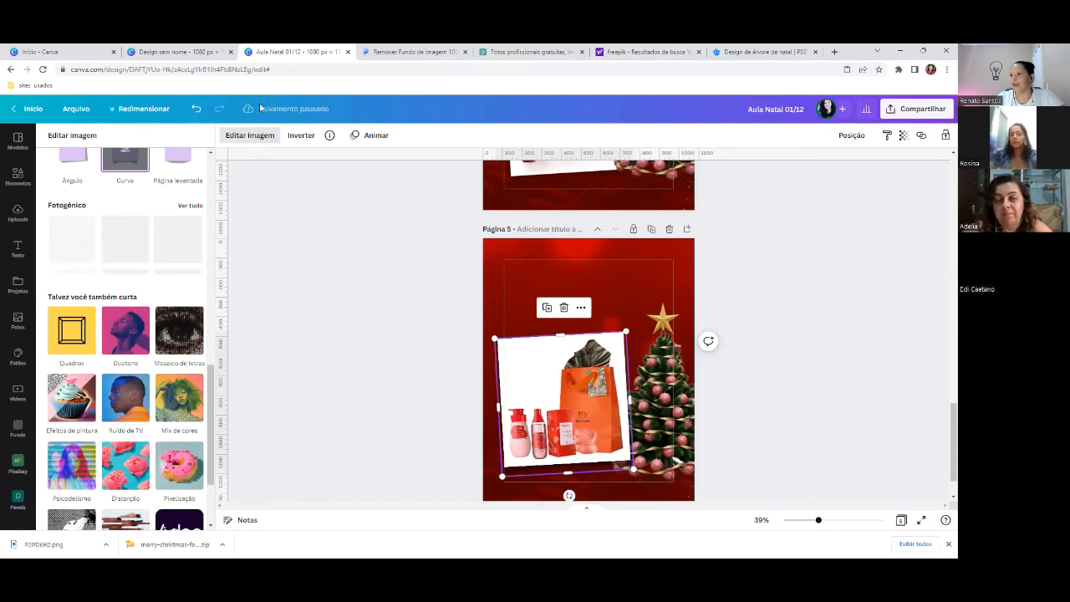
{"action": "left_click", "coordinate": [159, 510]}
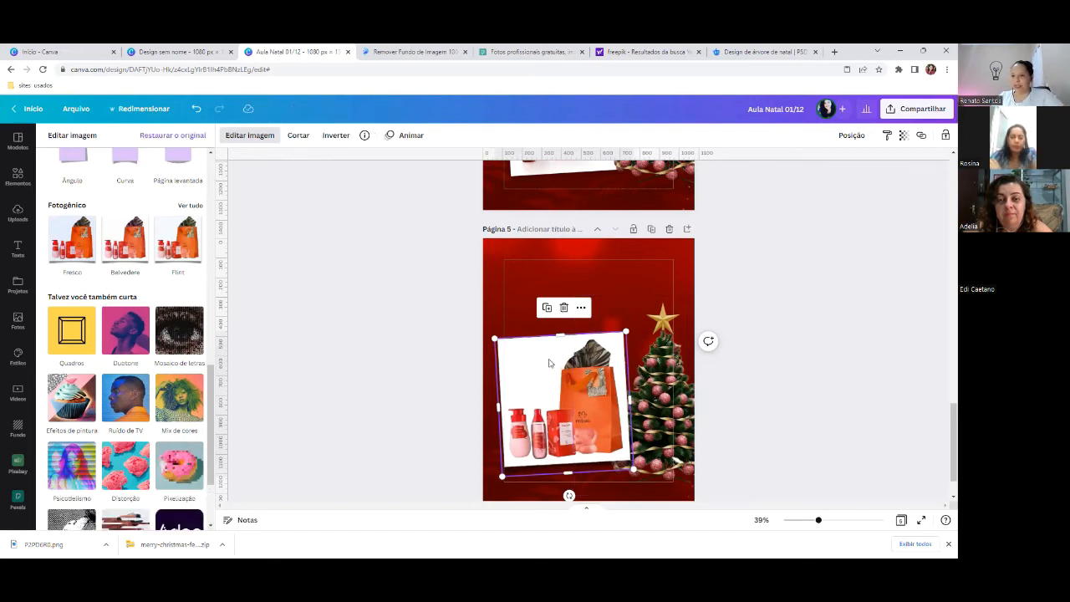
- Resize and nudge the tilted gift-bag photo on page 5, then scroll up to page 4
{"action": "left_click_drag", "start_coordinate": [549, 362], "coordinate": [551, 357]}
{"action": "left_click_drag", "start_coordinate": [629, 325], "coordinate": [610, 347]}
{"action": "left_click_drag", "start_coordinate": [571, 399], "coordinate": [576, 403]}
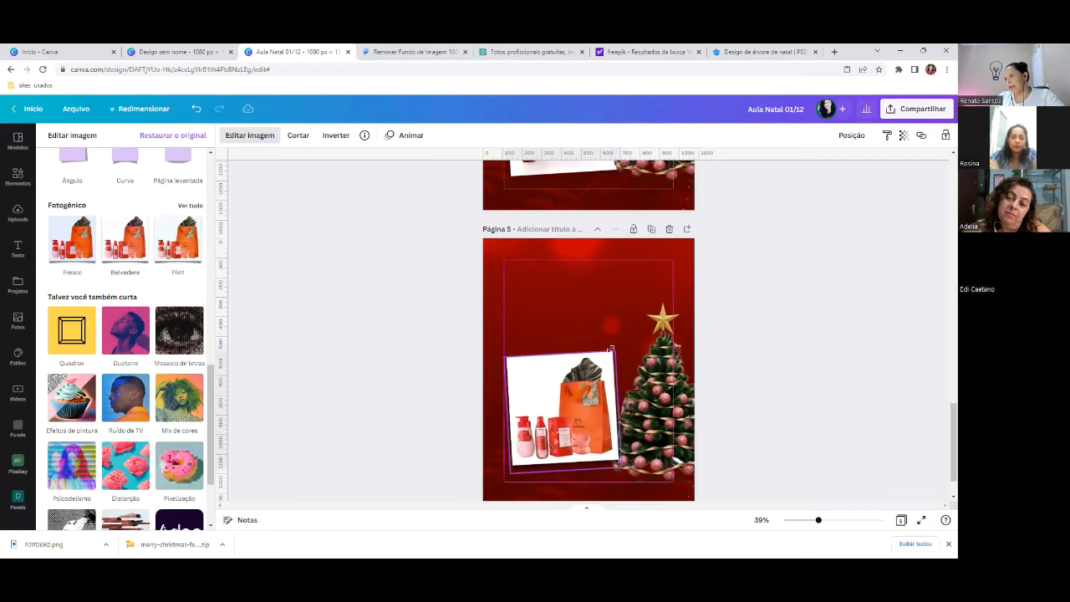
{"action": "left_click_drag", "start_coordinate": [618, 335], "coordinate": [625, 326]}
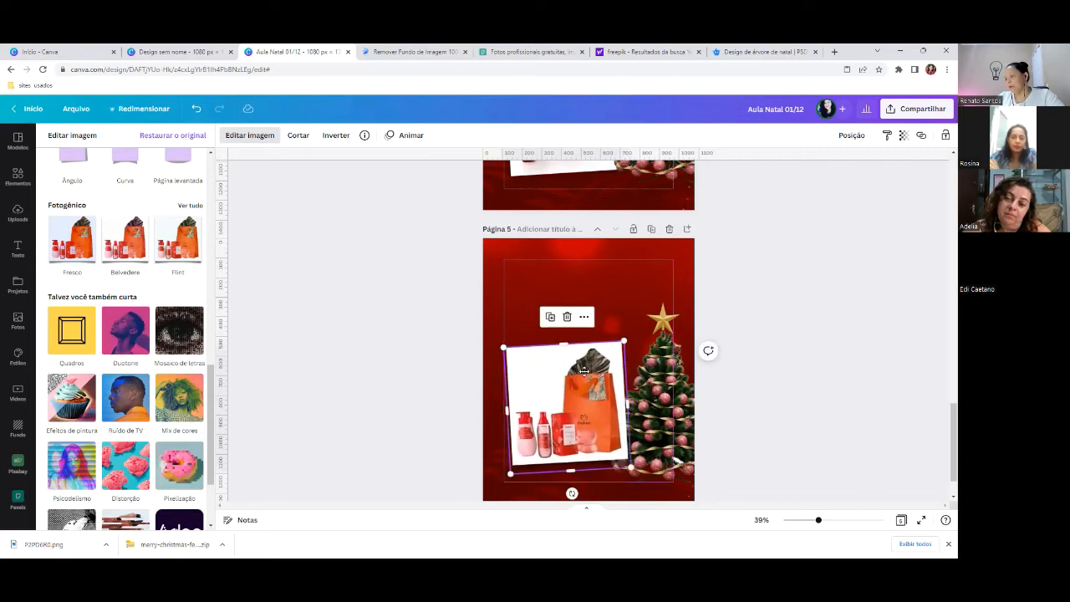
{"action": "left_click", "coordinate": [499, 280]}
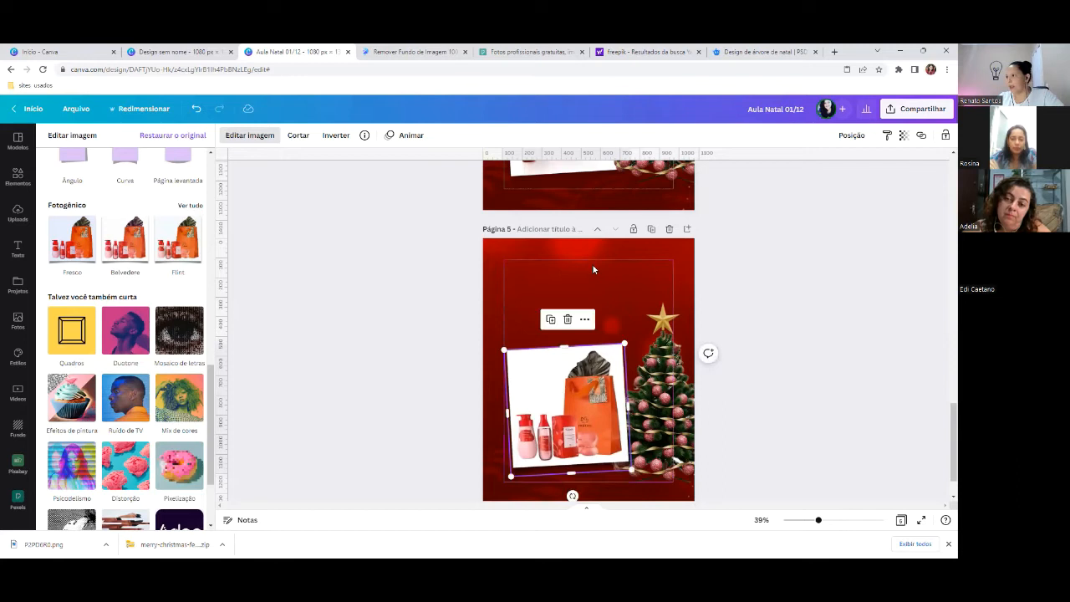
{"action": "scroll", "coordinate": [593, 269], "scroll_direction": "up", "scroll_amount": 3}
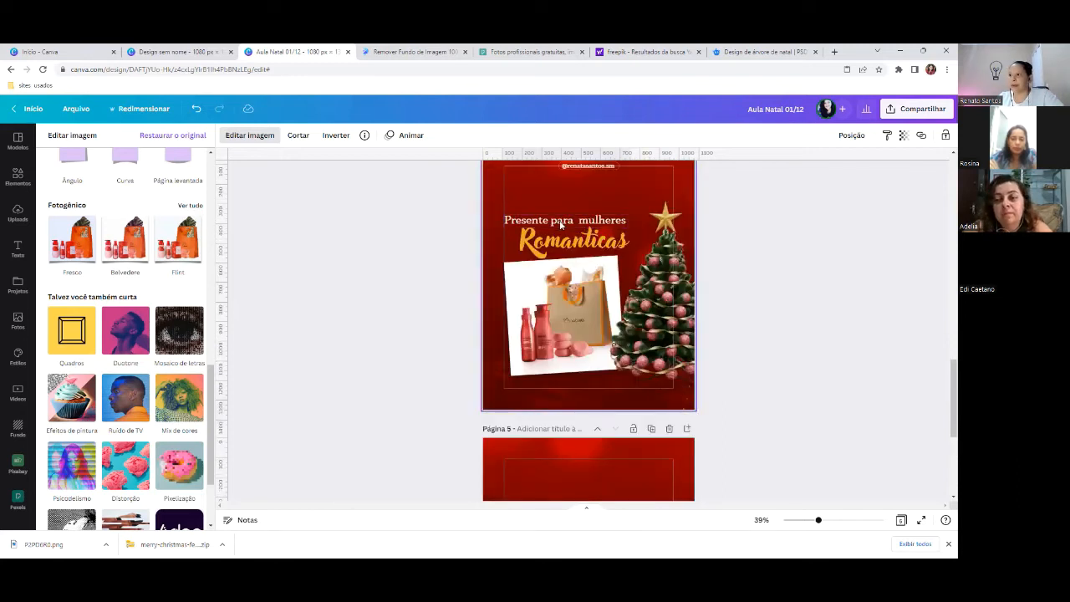
{"action": "scroll", "coordinate": [605, 296], "scroll_direction": "down", "scroll_amount": 2}
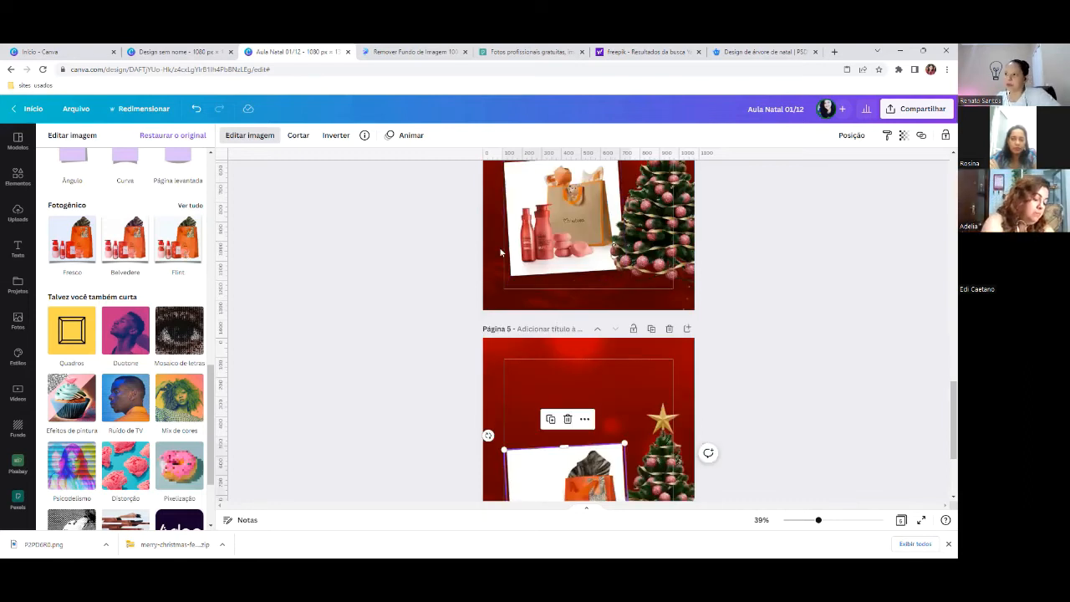
{"action": "scroll", "coordinate": [500, 252], "scroll_direction": "up", "scroll_amount": 3}
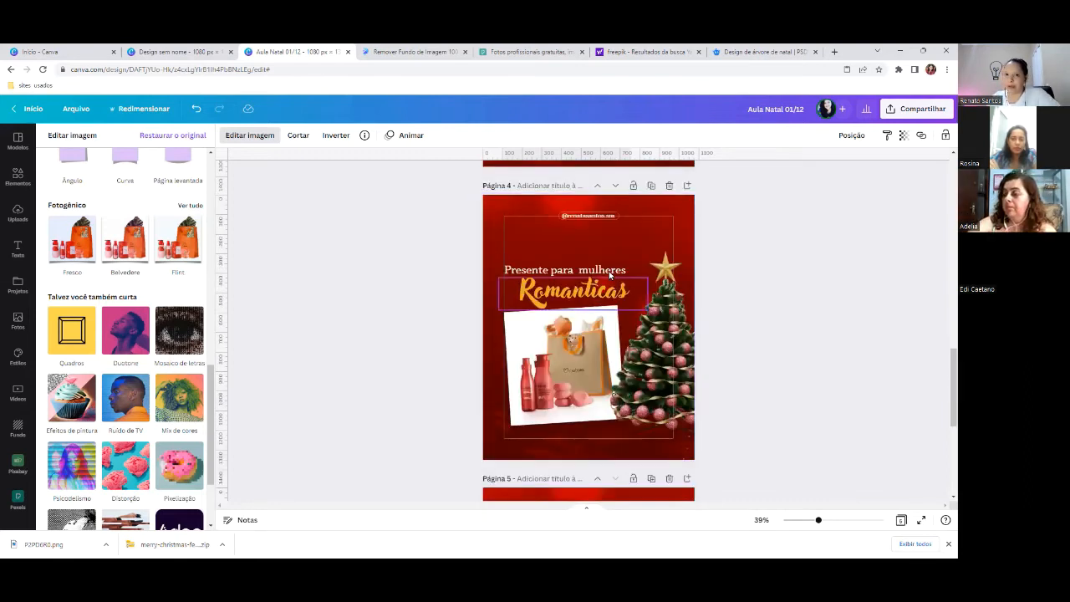
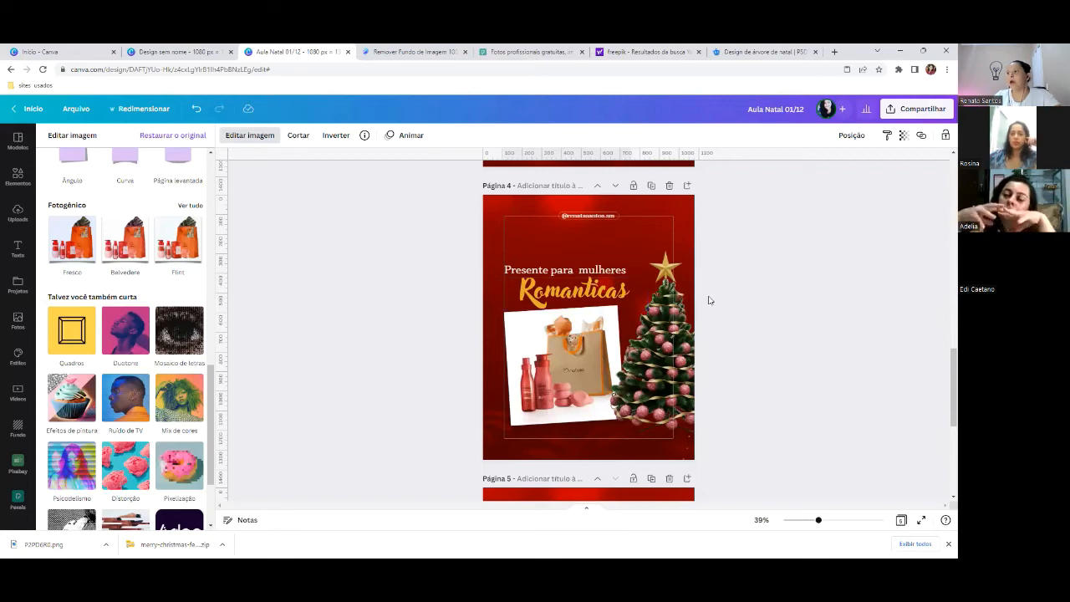
- Check the Romanticas heading's font while scrolling between the pages
{"action": "left_click", "coordinate": [571, 289]}
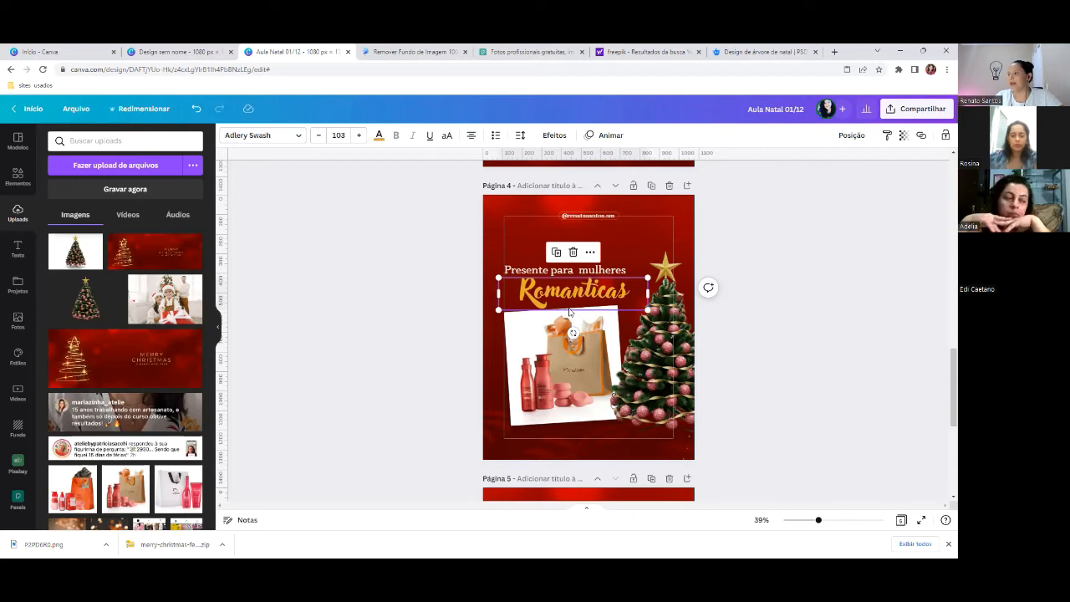
{"action": "scroll", "coordinate": [398, 315], "scroll_direction": "up", "scroll_amount": 10}
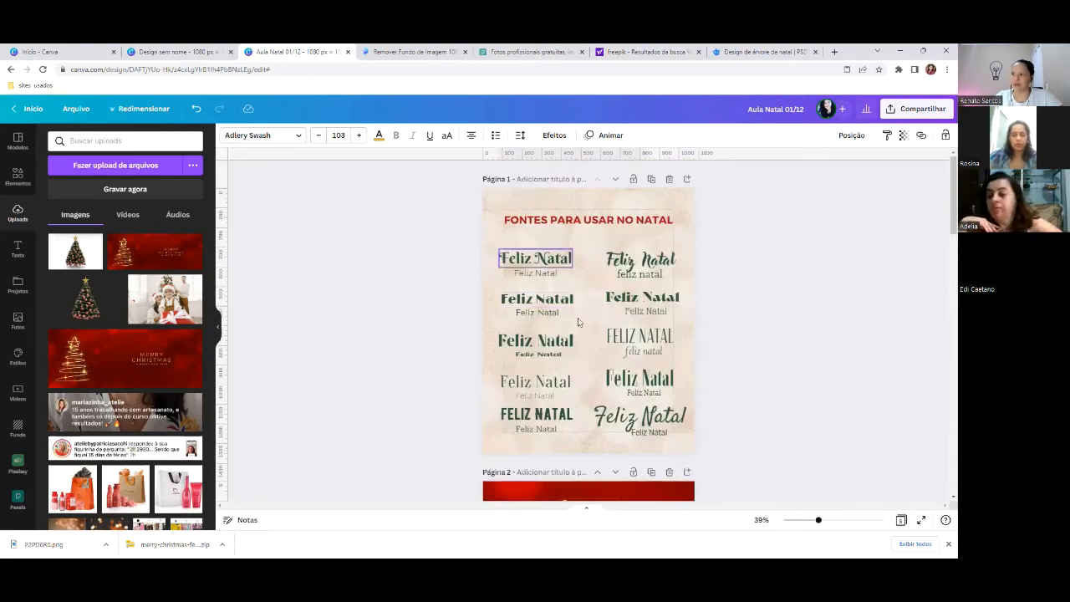
{"action": "scroll", "coordinate": [665, 256], "scroll_direction": "down", "scroll_amount": 6}
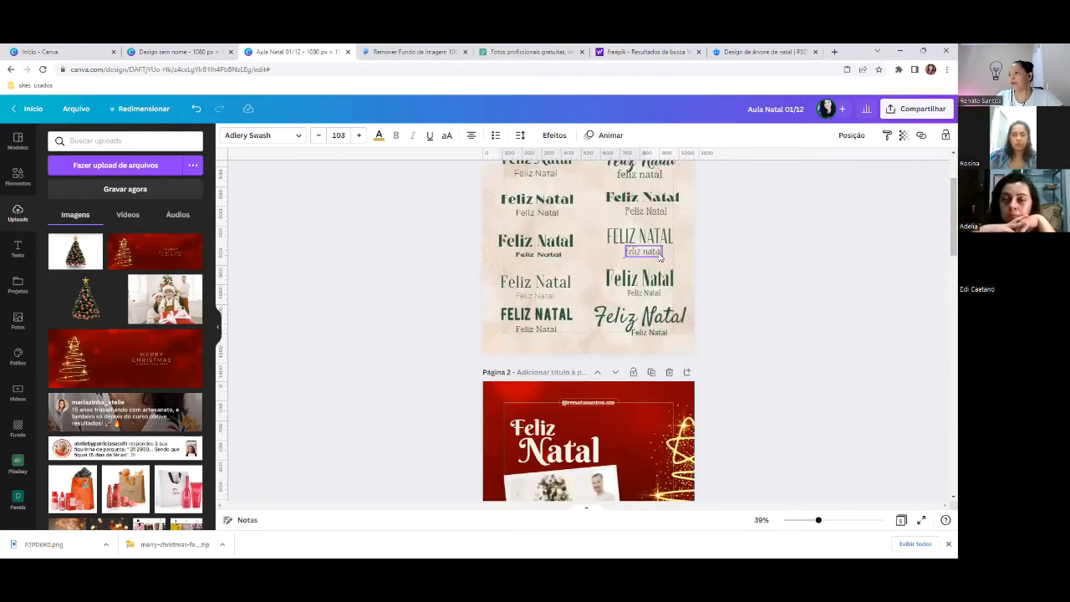
{"action": "scroll", "coordinate": [641, 287], "scroll_direction": "down", "scroll_amount": 5}
{"action": "left_click", "coordinate": [588, 376]}
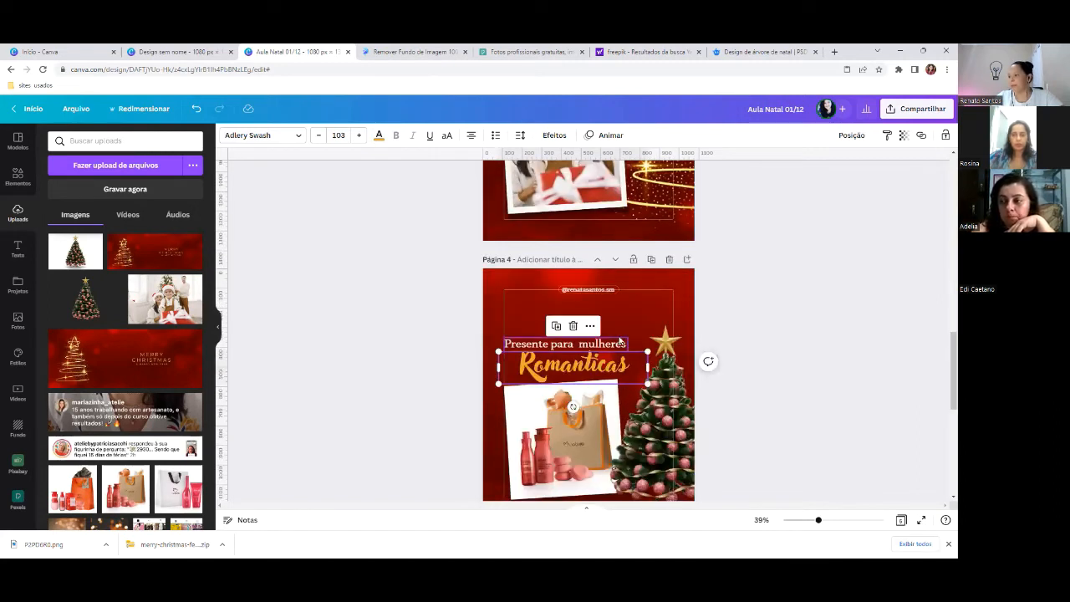
{"action": "scroll", "coordinate": [619, 335], "scroll_direction": "down", "scroll_amount": 3}
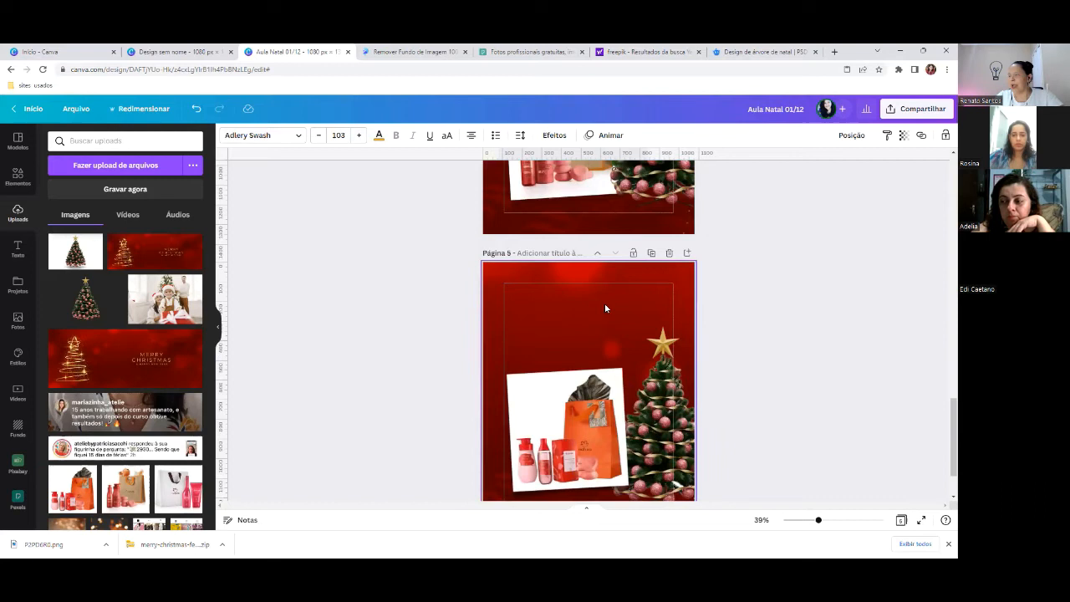
{"action": "scroll", "coordinate": [605, 309], "scroll_direction": "up", "scroll_amount": 3}
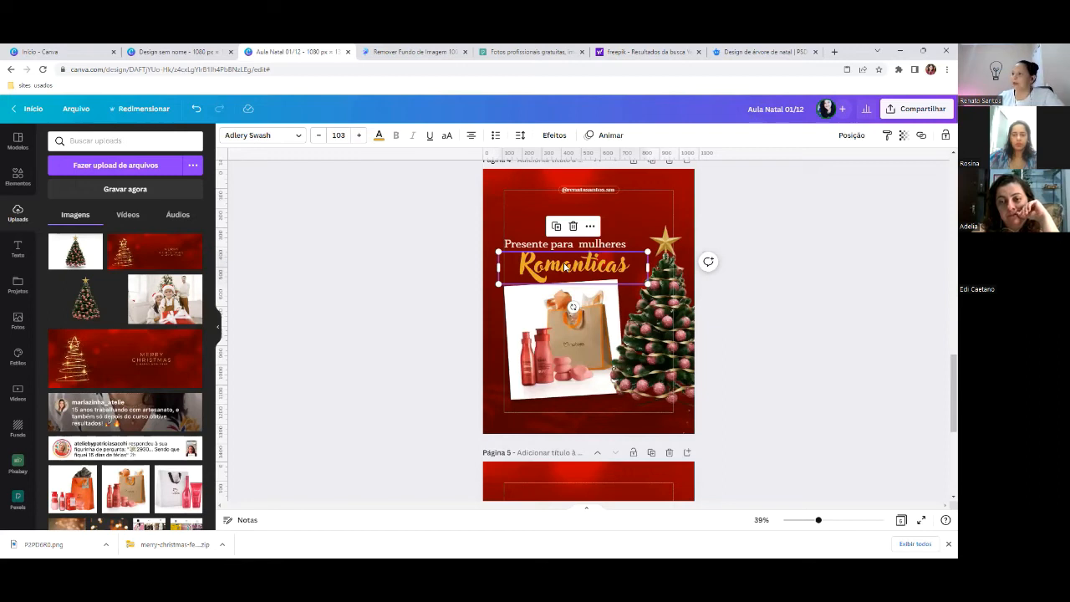
- Inspect the 'Presente para mulheres' font, then select page 5
{"action": "left_click", "coordinate": [509, 246]}
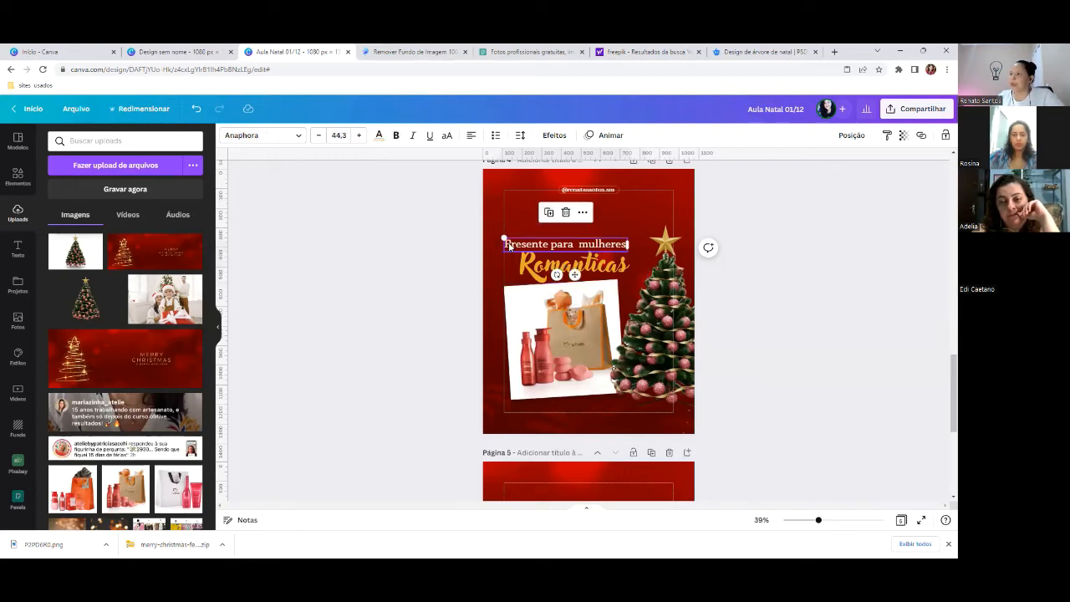
{"action": "left_click", "coordinate": [782, 264]}
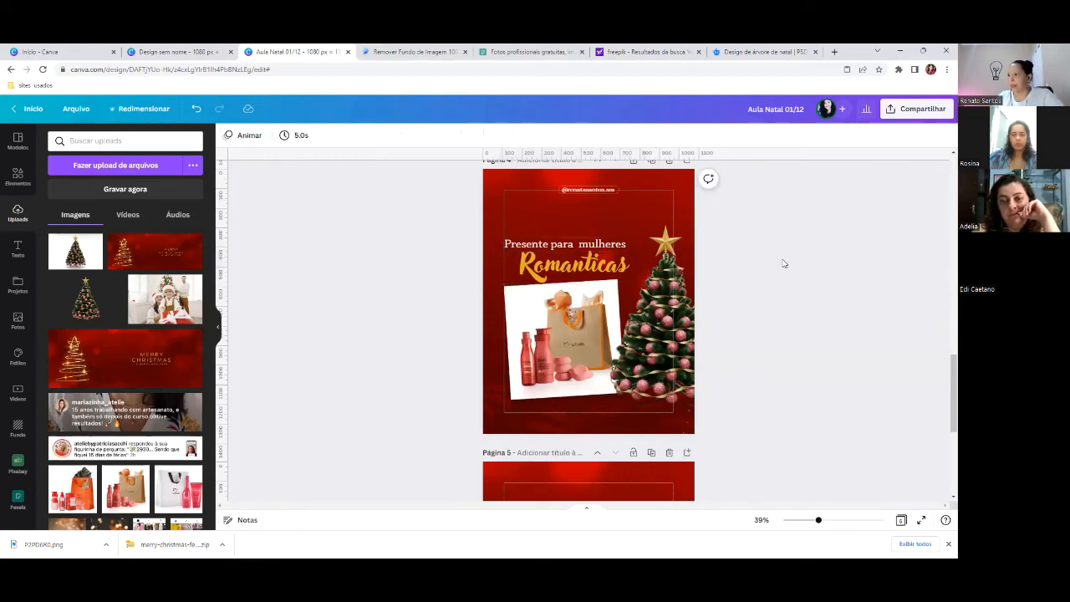
{"action": "scroll", "coordinate": [543, 284], "scroll_direction": "down", "scroll_amount": 3}
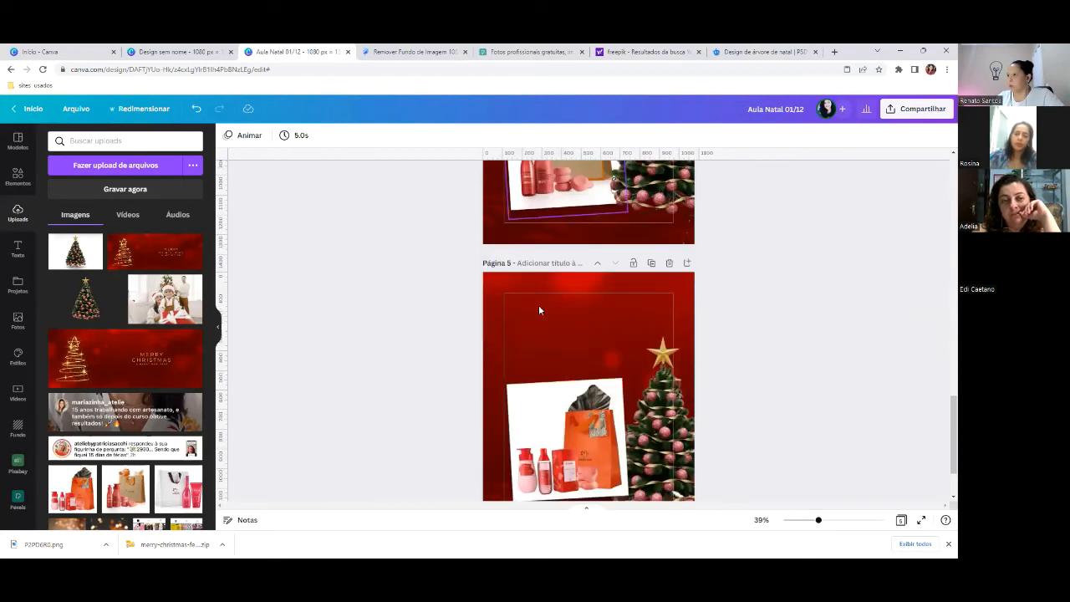
{"action": "left_click", "coordinate": [532, 282]}
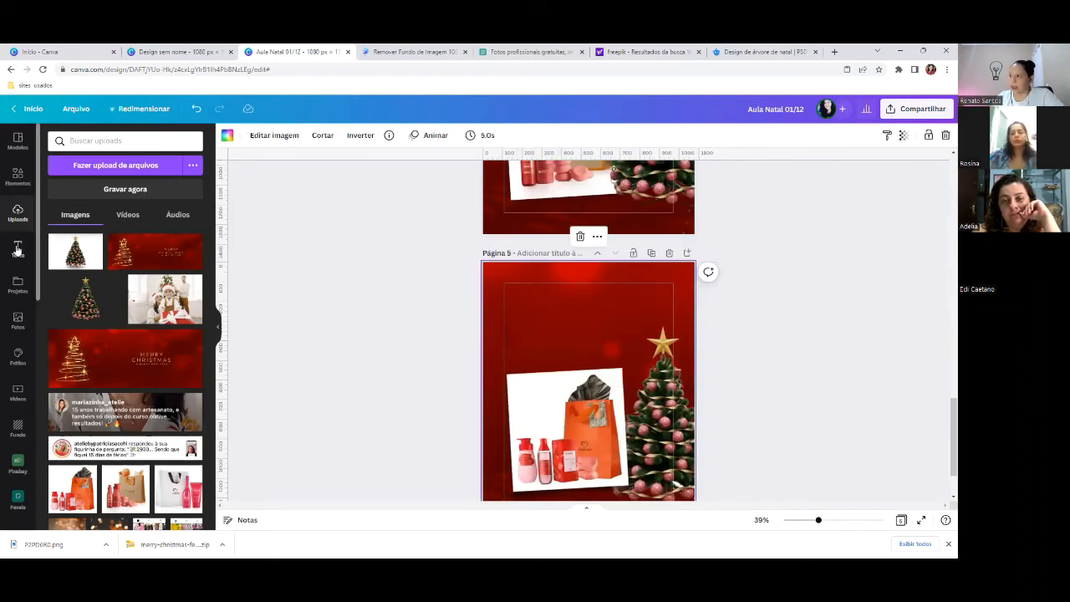
- Add a title text box to page 5 and move it above the gift photo
{"action": "left_click", "coordinate": [16, 250]}
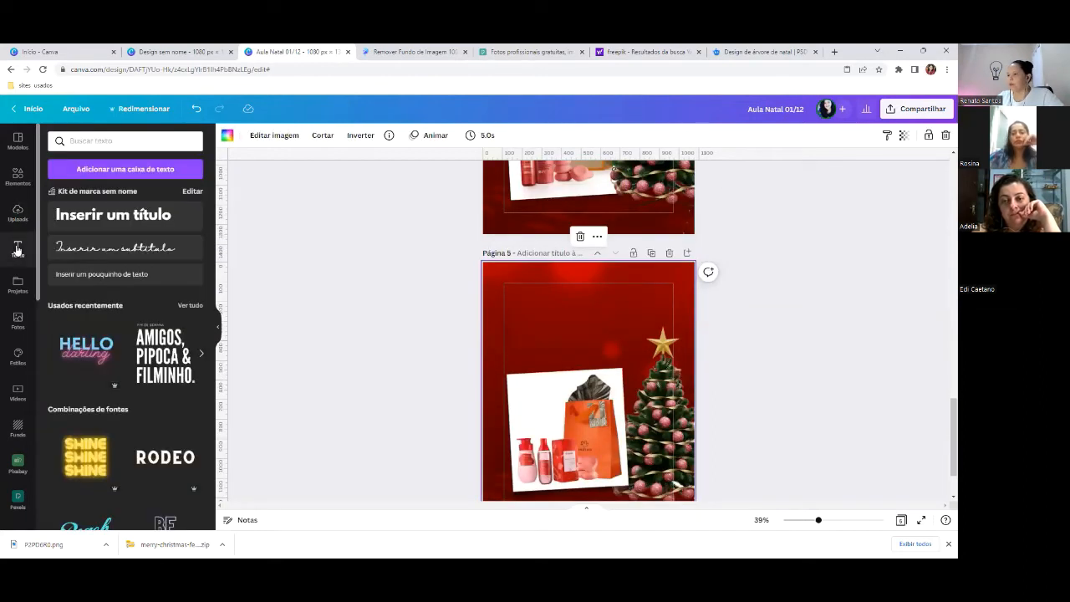
{"action": "left_click", "coordinate": [109, 217]}
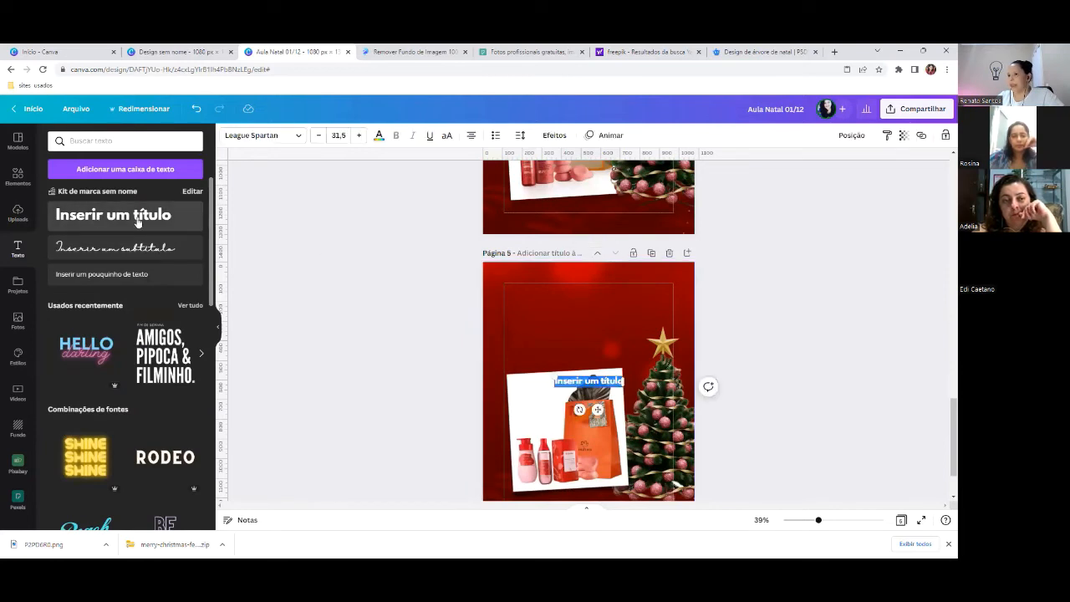
{"action": "left_click_drag", "start_coordinate": [586, 376], "coordinate": [515, 270]}
{"action": "scroll", "coordinate": [577, 310], "scroll_direction": "up", "scroll_amount": 2}
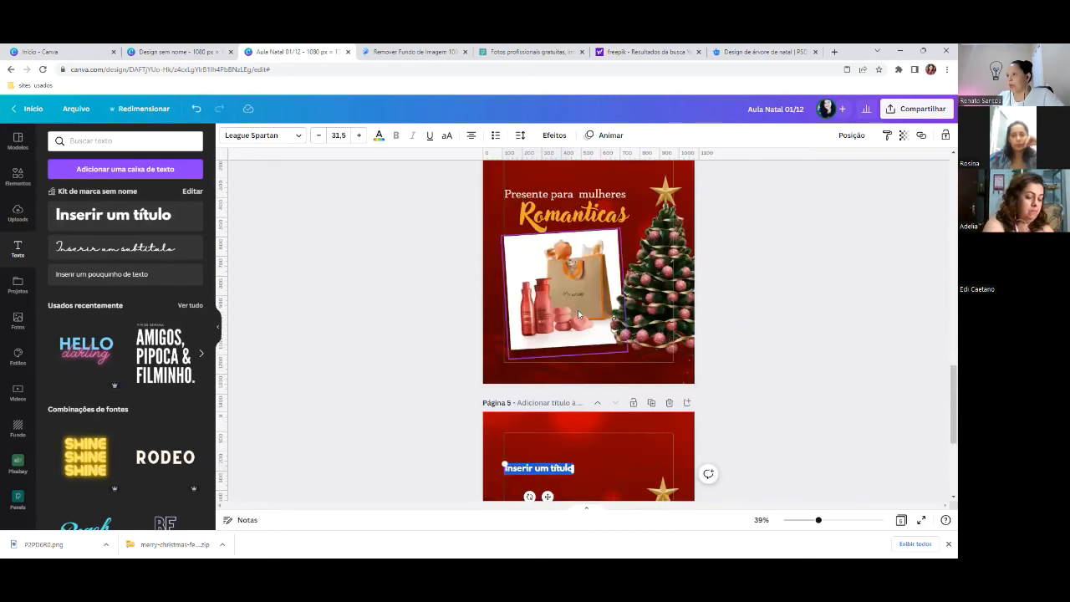
{"action": "scroll", "coordinate": [578, 310], "scroll_direction": "down", "scroll_amount": 2}
- Replace the placeholder with 'PRESENTE PARA FULHERES' in all caps and widen the box
{"action": "left_click", "coordinate": [571, 317]}
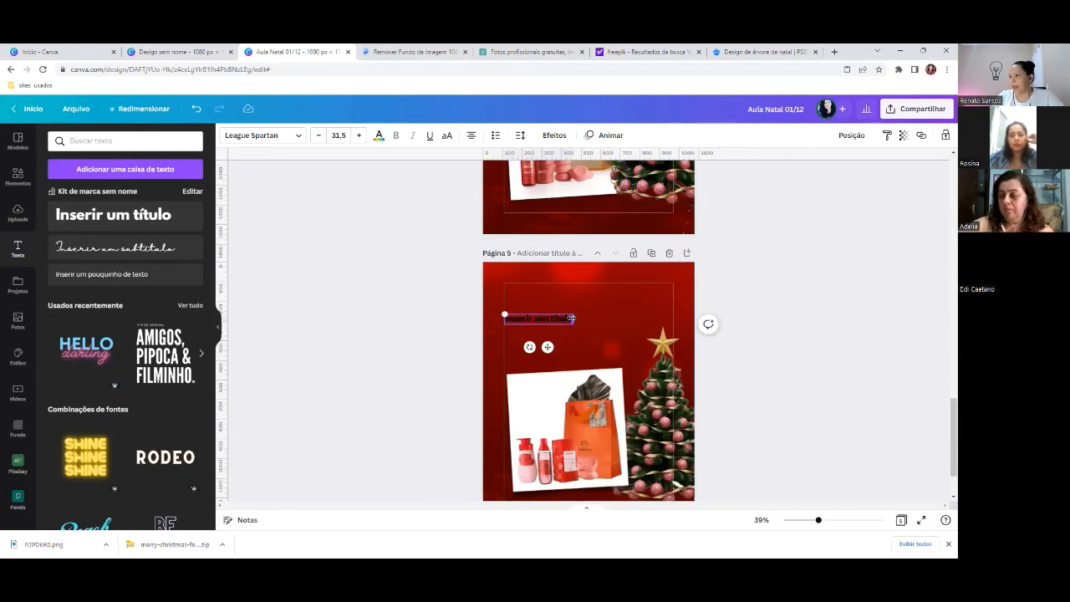
{"action": "left_click_drag", "start_coordinate": [571, 318], "coordinate": [505, 313]}
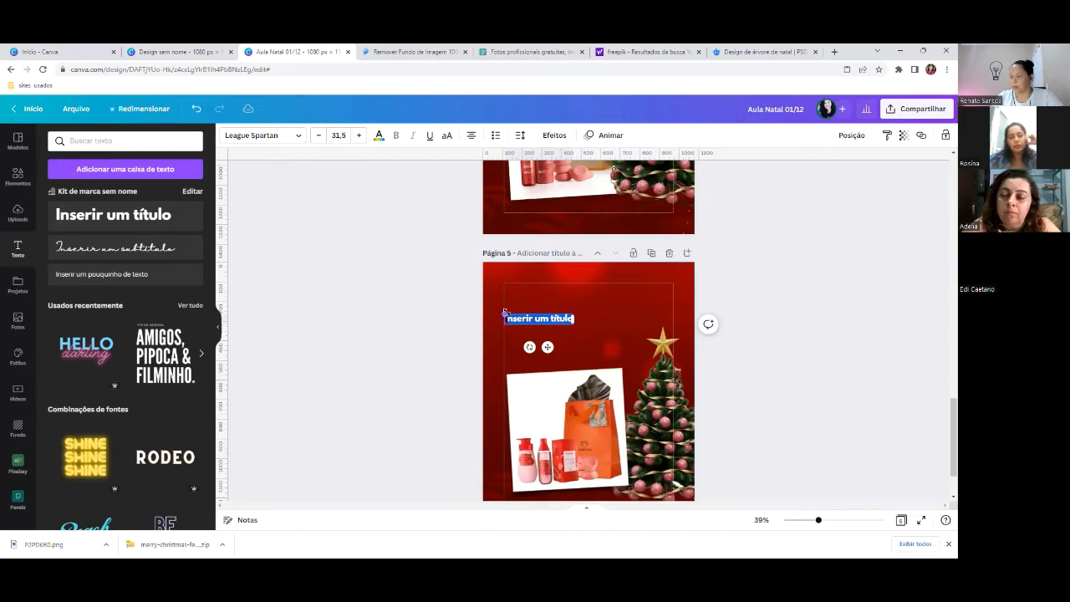
{"action": "key", "text": "BackSpace"}
{"action": "type", "text": "PRESENTE PARA F"}
{"action": "type", "text": "ULHERES"}
{"action": "left_click", "coordinate": [506, 314]}
{"action": "left_click", "coordinate": [449, 138]}
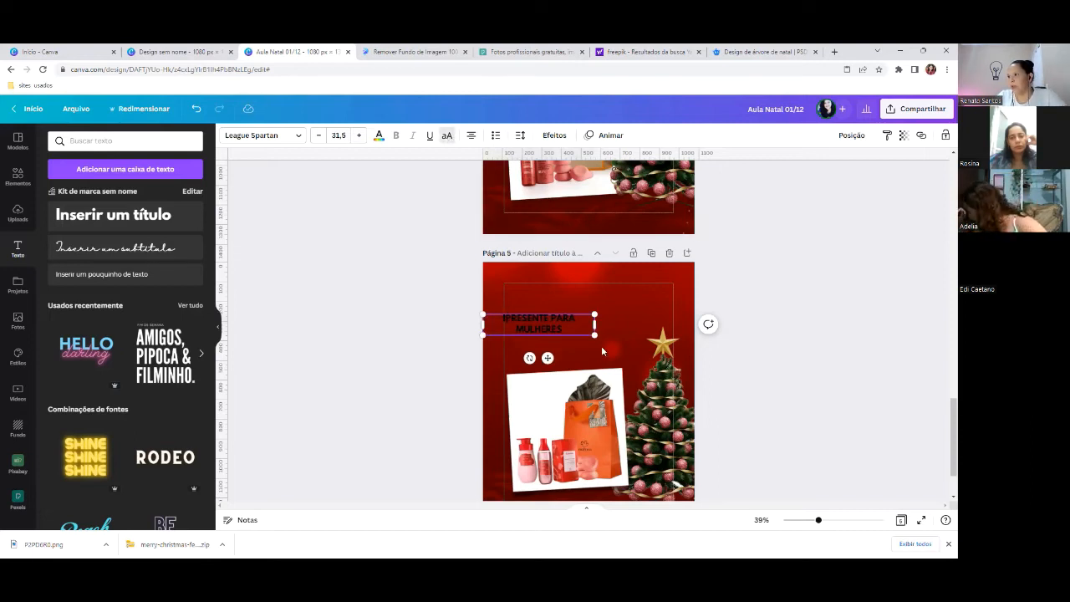
{"action": "left_click_drag", "start_coordinate": [595, 323], "coordinate": [646, 318]}
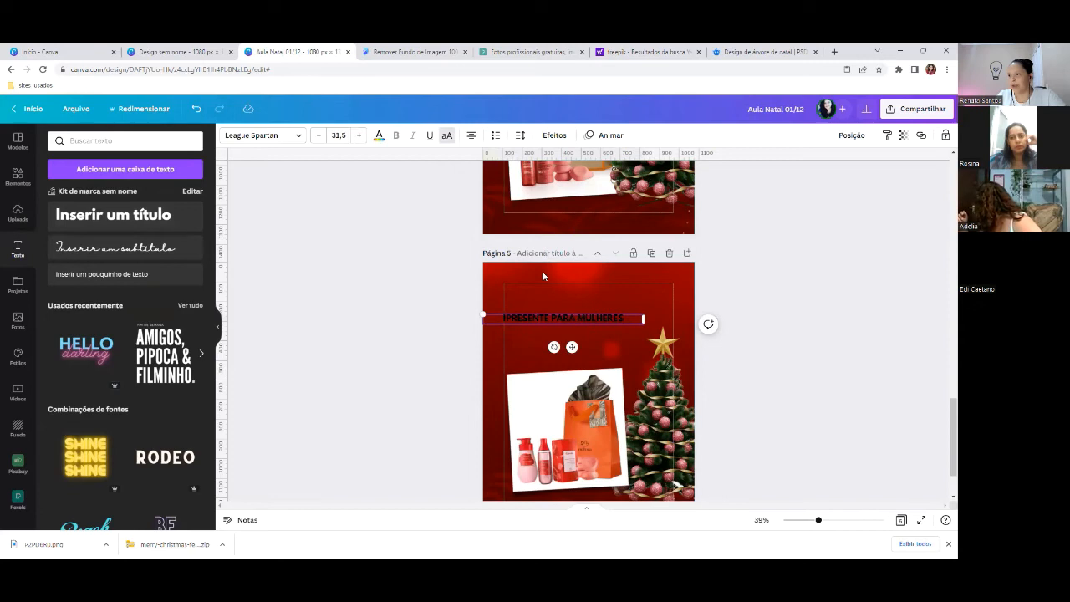
- Retype the headline as 'Presente para mulheres' with all-caps turned off, keeping it left
{"action": "double_click", "coordinate": [513, 312]}
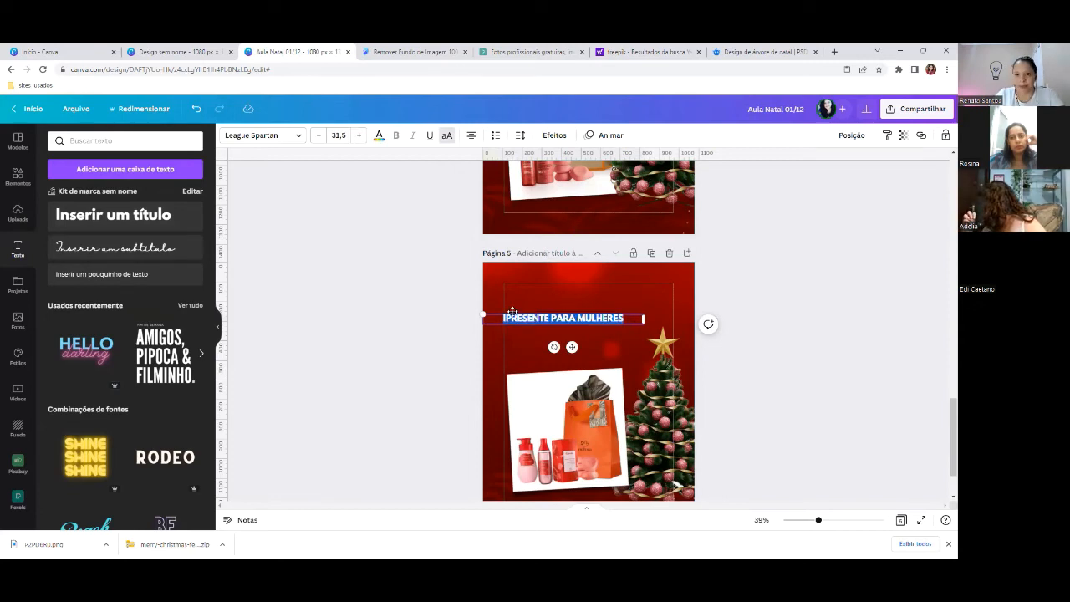
{"action": "key", "text": "BackSpace"}
{"action": "key", "text": "BackSpace"}
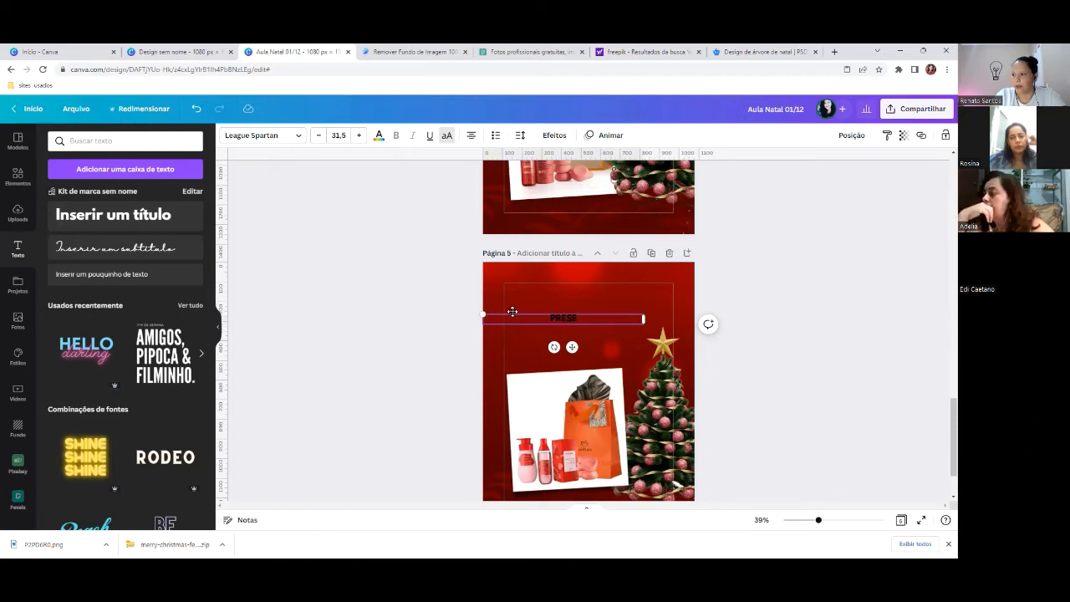
{"action": "left_click", "coordinate": [446, 135]}
{"action": "key", "text": "BackSpace"}
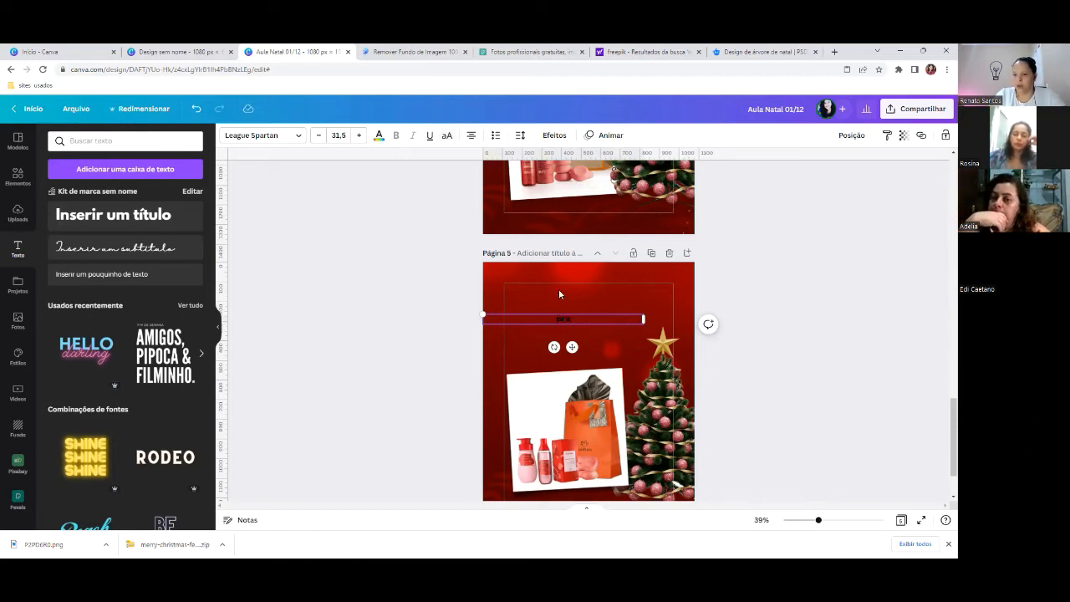
{"action": "type", "text": "P"}
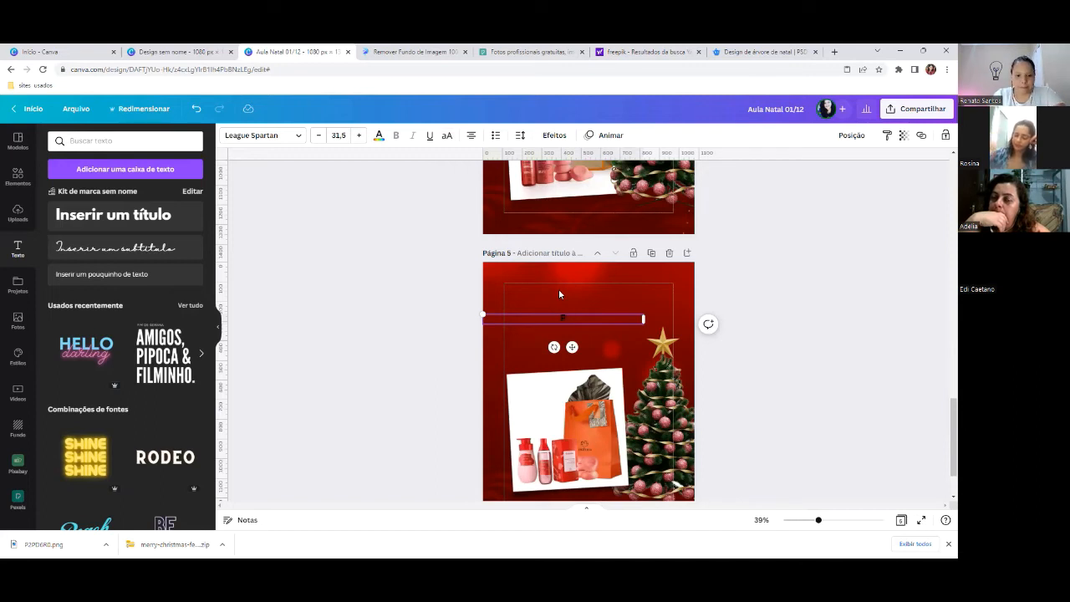
{"action": "type", "text": "resentes para mi"}
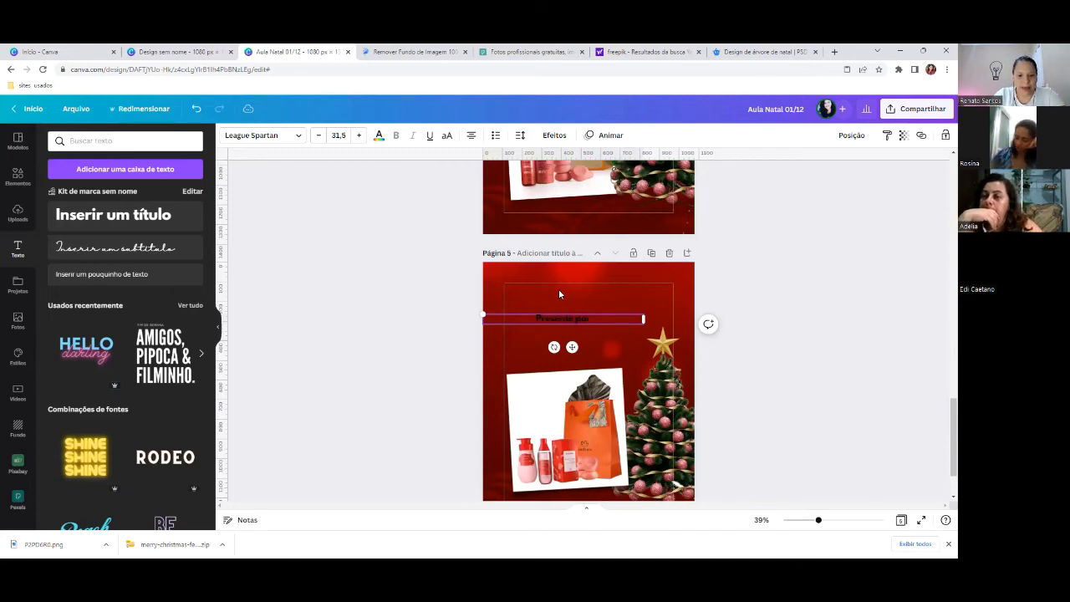
{"action": "key", "text": "BackSpace"}
{"action": "type", "text": "ulheres"}
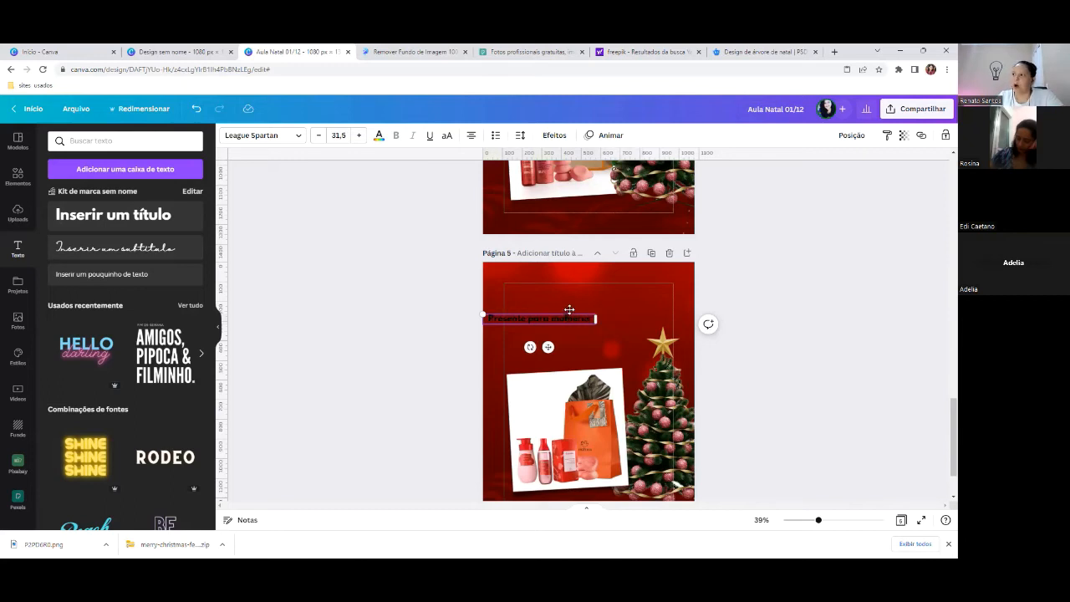
{"action": "left_click_drag", "start_coordinate": [568, 308], "coordinate": [594, 305]}
{"action": "key", "text": "ctrl+z"}
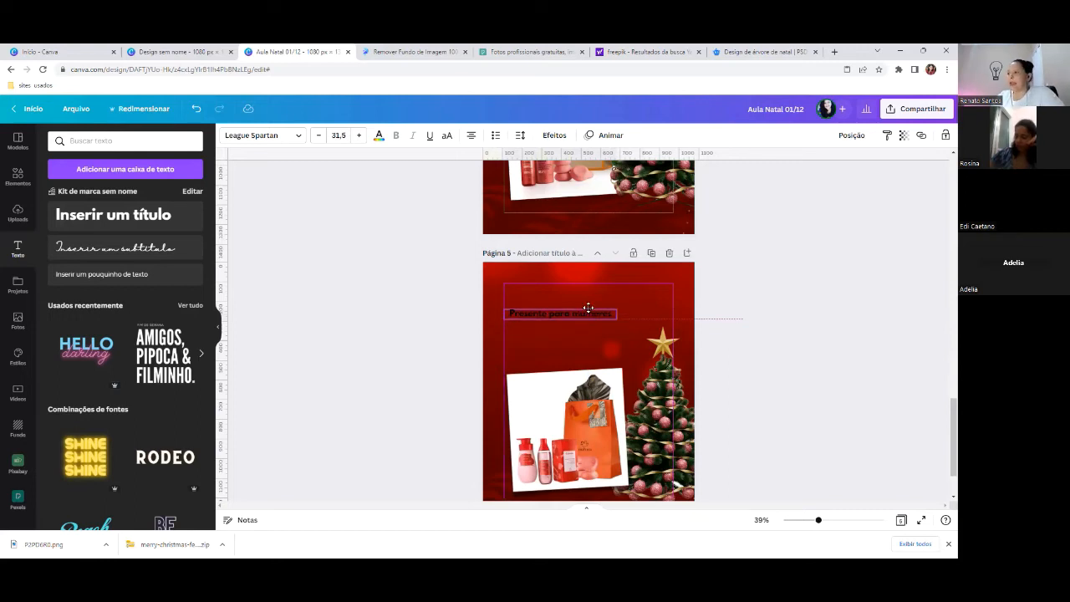
- Compare the new headline with page 4's Romanticas heading font
{"action": "left_click", "coordinate": [653, 301]}
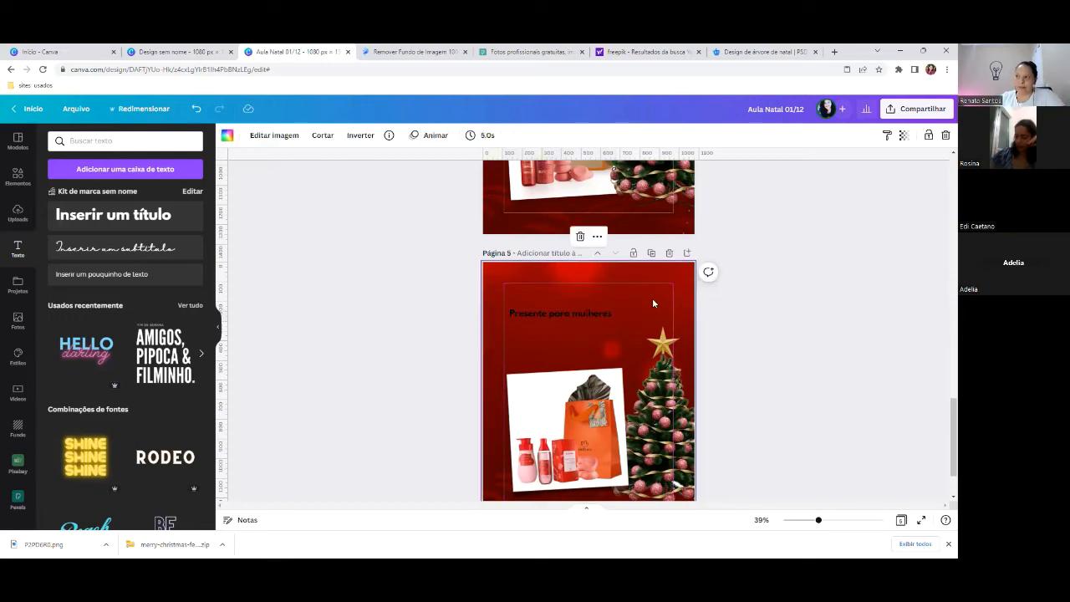
{"action": "left_click", "coordinate": [588, 315]}
{"action": "left_click", "coordinate": [585, 311]}
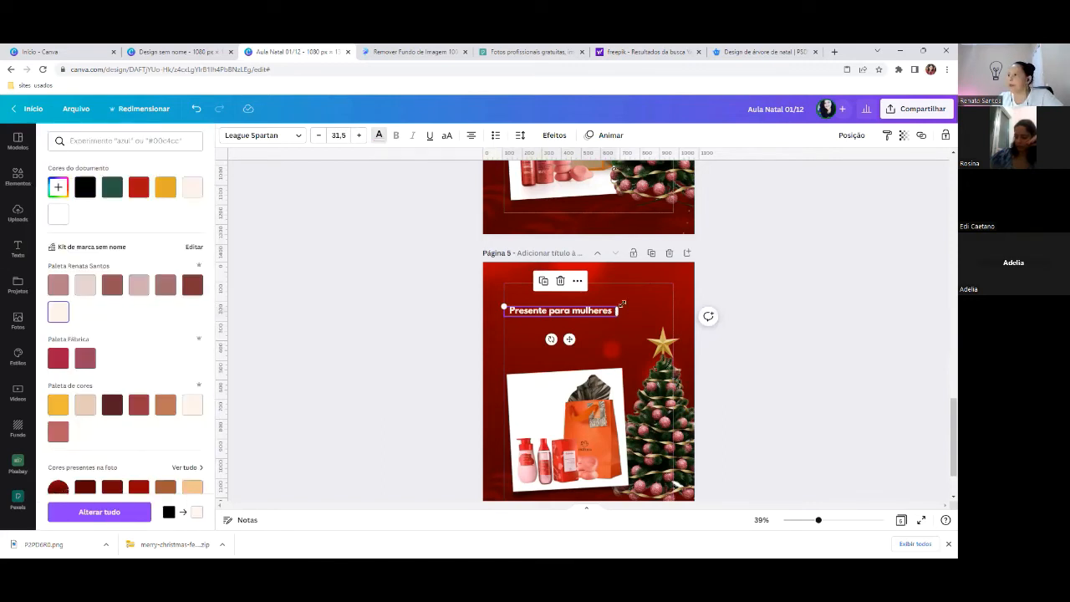
{"action": "scroll", "coordinate": [519, 296], "scroll_direction": "up", "scroll_amount": 3}
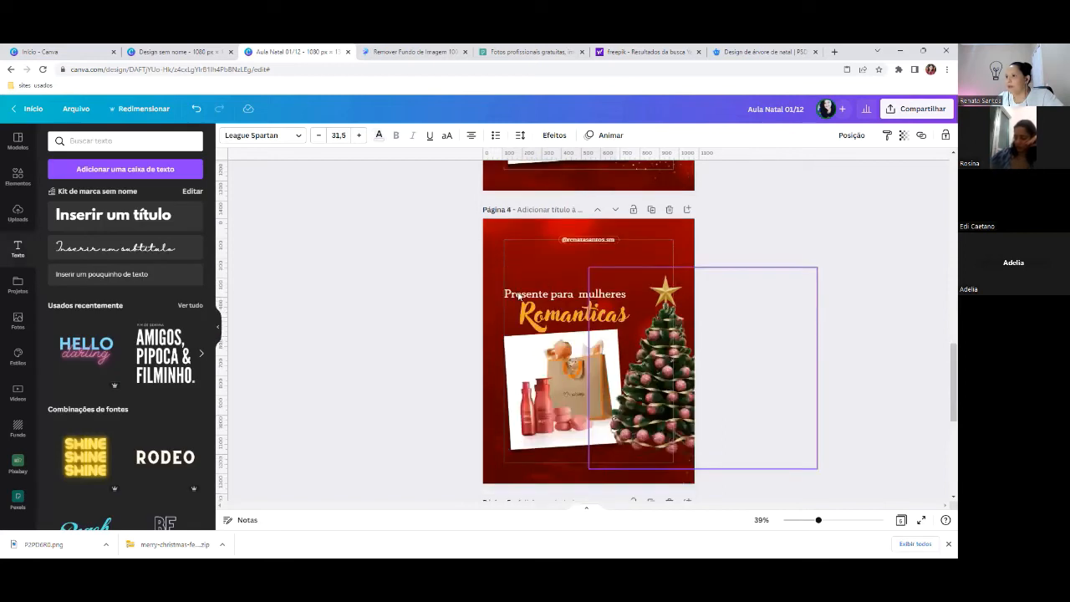
{"action": "left_click", "coordinate": [518, 296]}
{"action": "scroll", "coordinate": [534, 386], "scroll_direction": "down", "scroll_amount": 2}
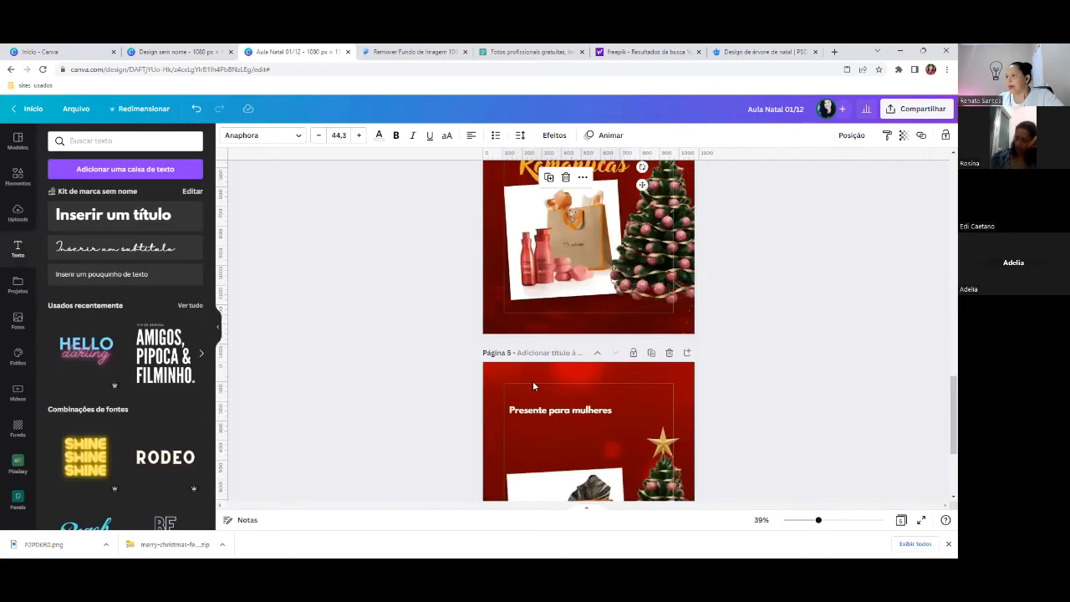
{"action": "left_click", "coordinate": [535, 410]}
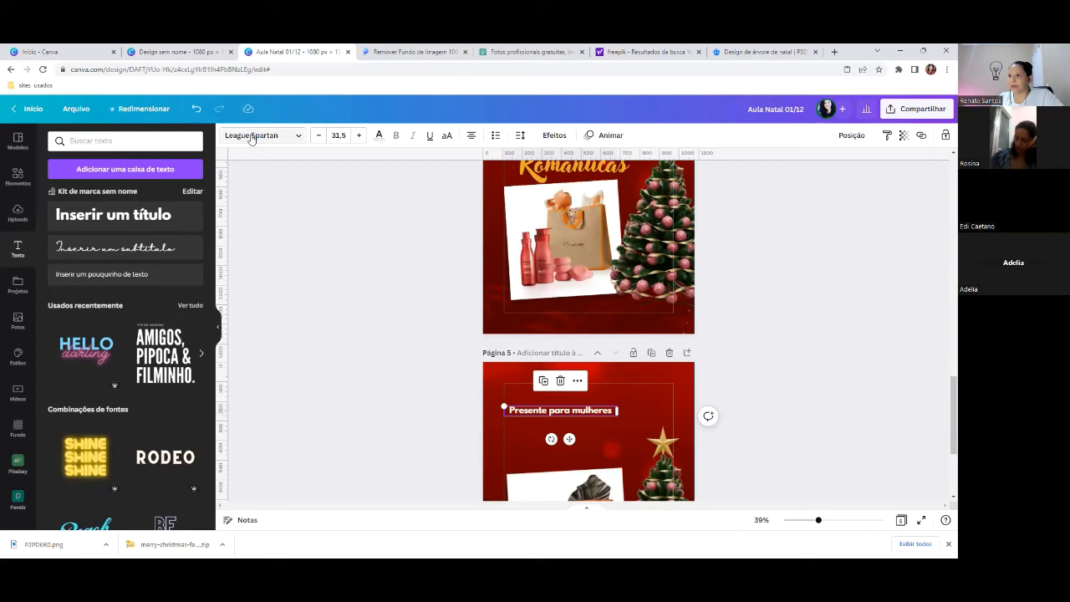
- Set the headline in Anaphora, then narrow and nudge its text box
{"action": "left_click", "coordinate": [251, 135]}
{"action": "type", "text": "ari"}
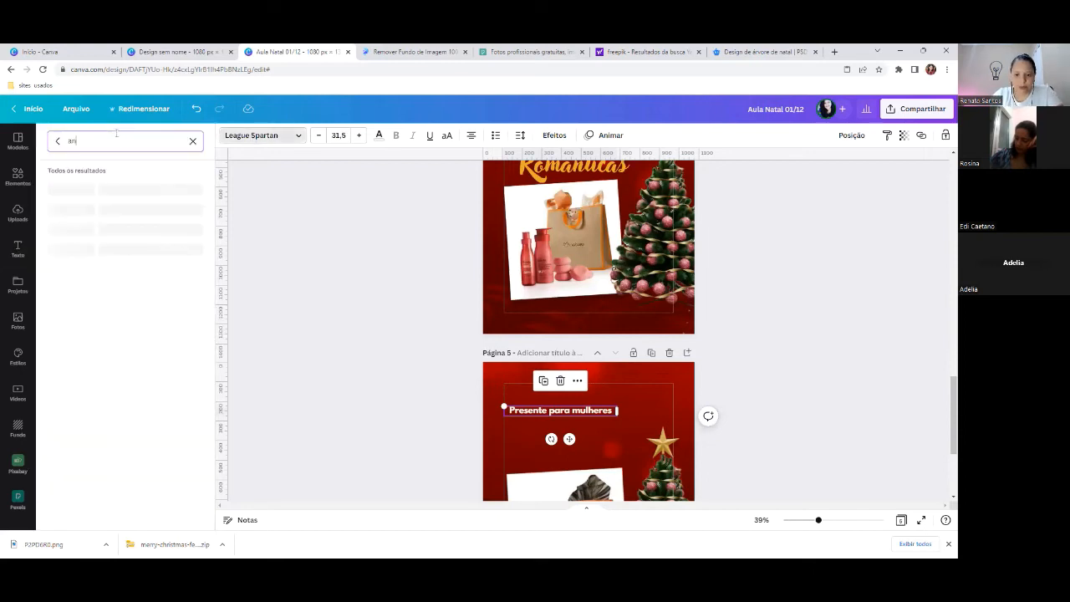
{"action": "type", "text": "phor"}
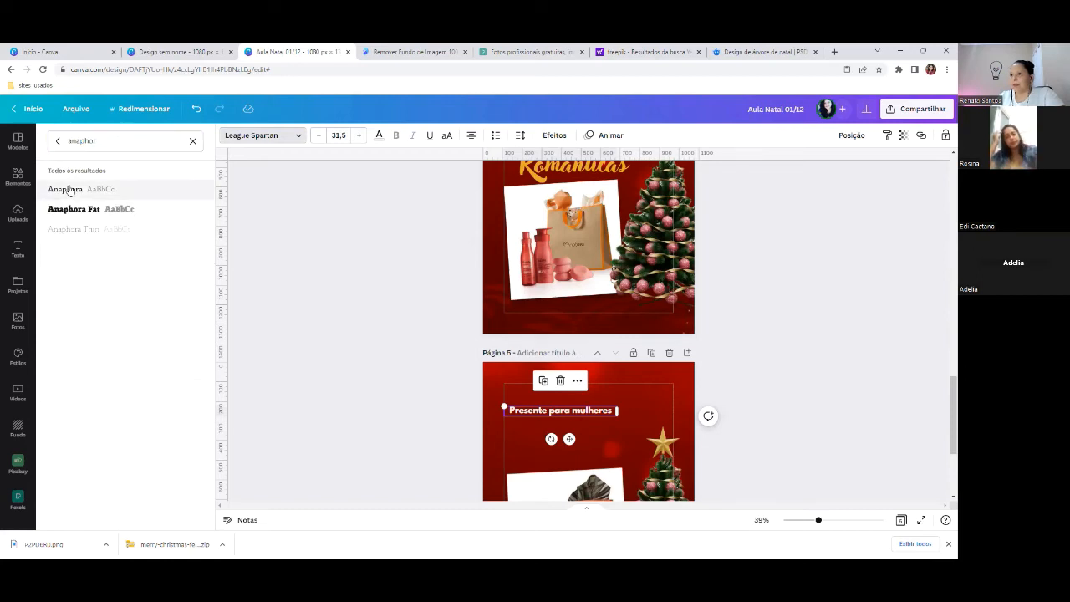
{"action": "left_click", "coordinate": [70, 190]}
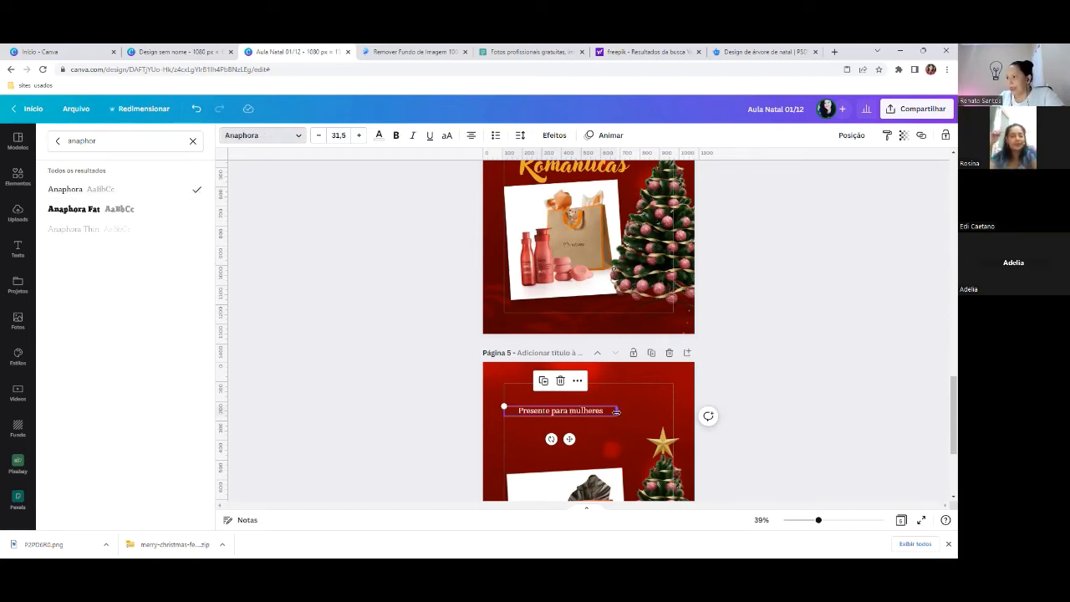
{"action": "mouse_move", "coordinate": [618, 410]}
{"action": "left_mouse_down"}
{"action": "mouse_move", "coordinate": [601, 410]}
{"action": "mouse_move", "coordinate": [608, 400]}
{"action": "left_mouse_up"}
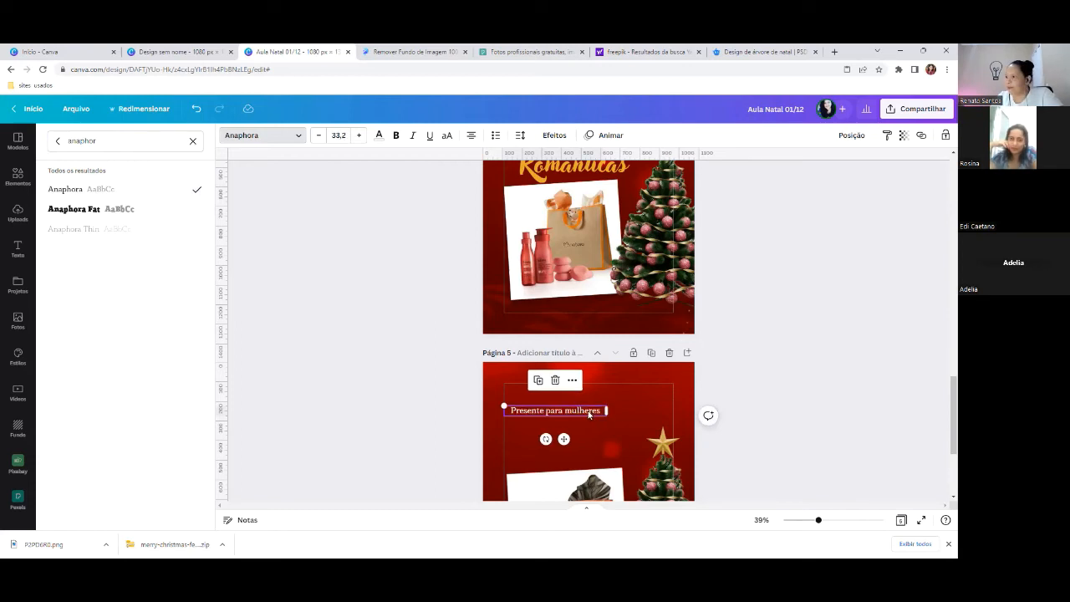
{"action": "left_click_drag", "start_coordinate": [589, 411], "coordinate": [576, 430]}
- Place a copy of the headline just below it, reading 'Românticas', and narrow it
{"action": "left_click", "coordinate": [619, 374]}
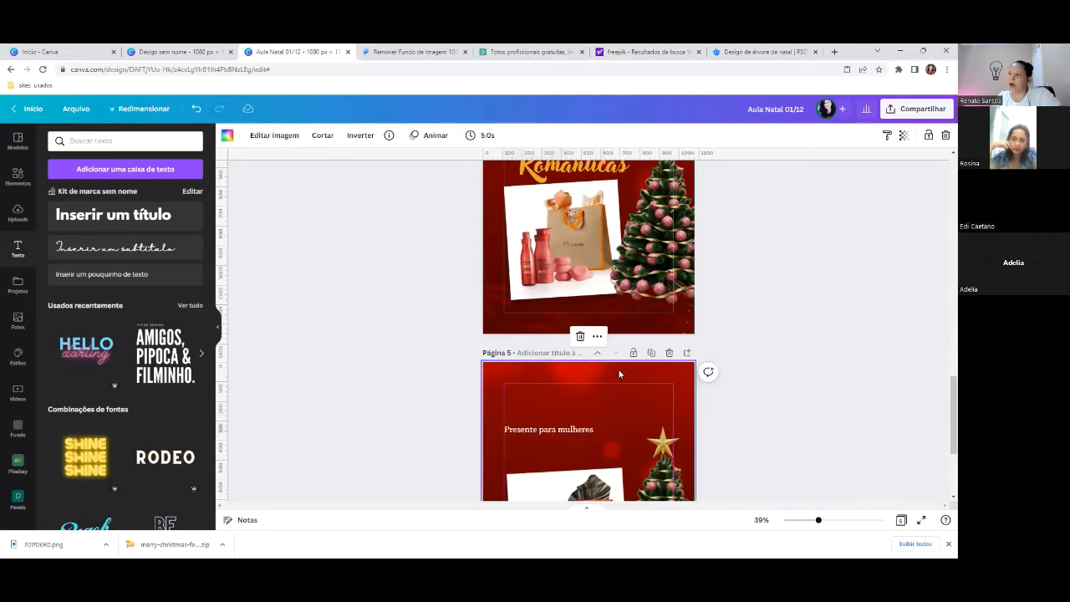
{"action": "scroll", "coordinate": [594, 350], "scroll_direction": "down", "scroll_amount": 2}
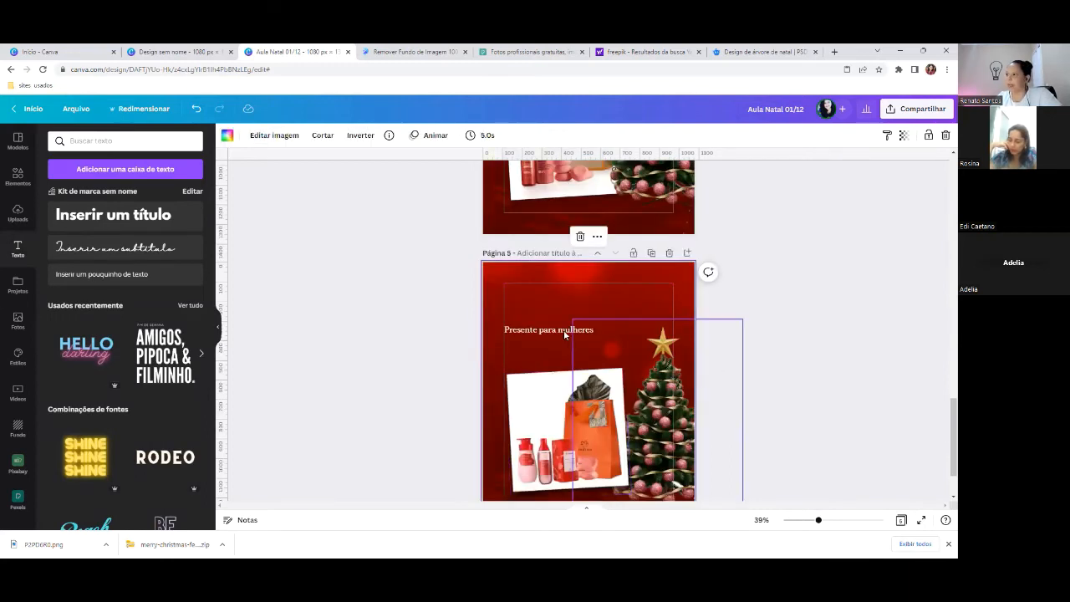
{"action": "left_click", "coordinate": [577, 331]}
{"action": "left_click_drag", "start_coordinate": [587, 337], "coordinate": [591, 340]}
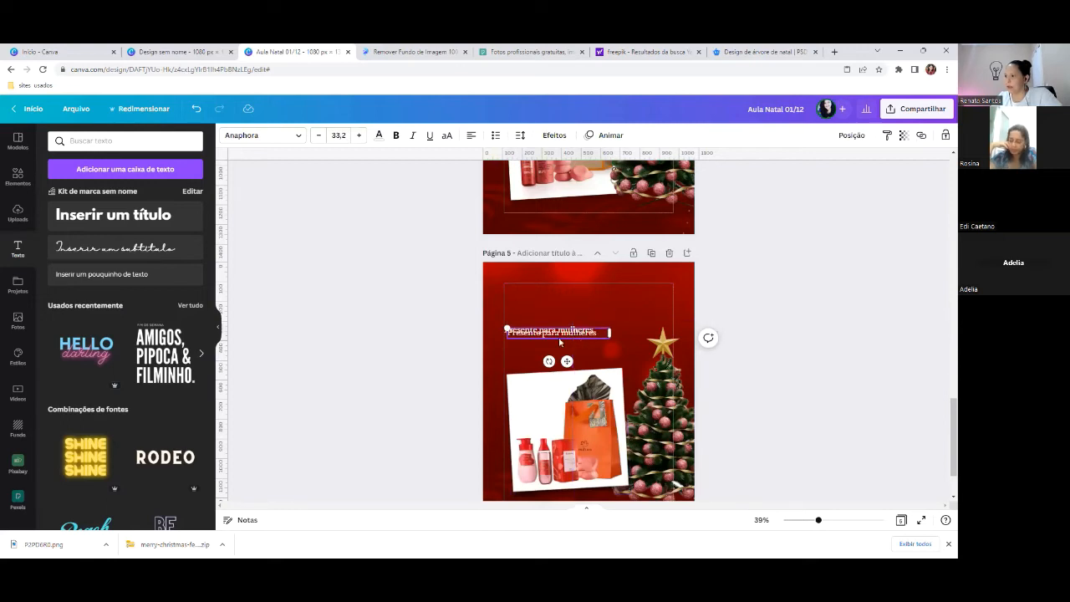
{"action": "left_click_drag", "start_coordinate": [561, 339], "coordinate": [561, 358]}
{"action": "type", "text": "Românt"}
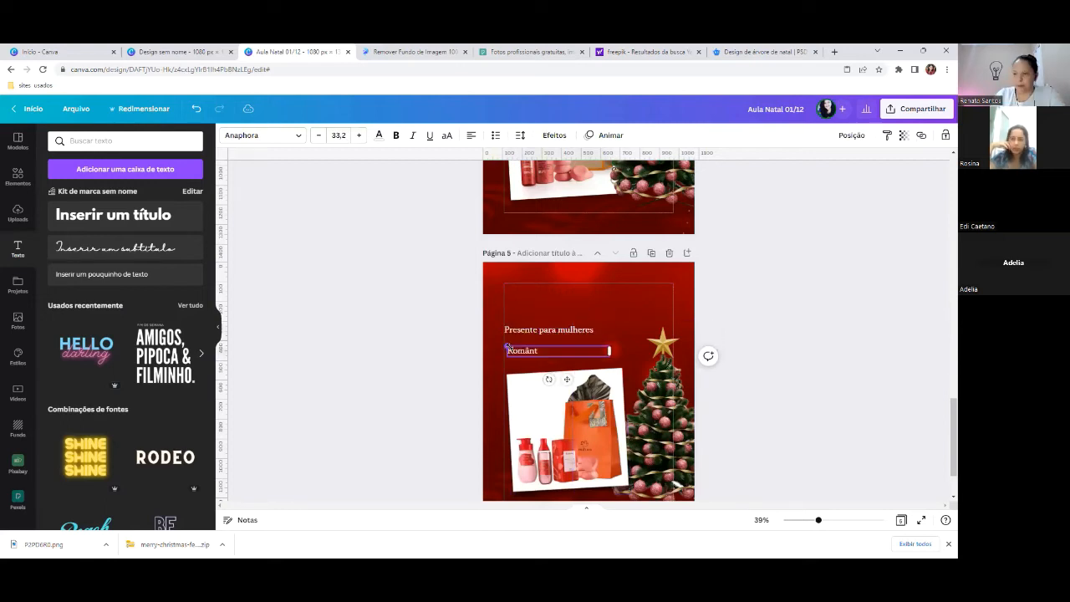
{"action": "type", "text": "icas"}
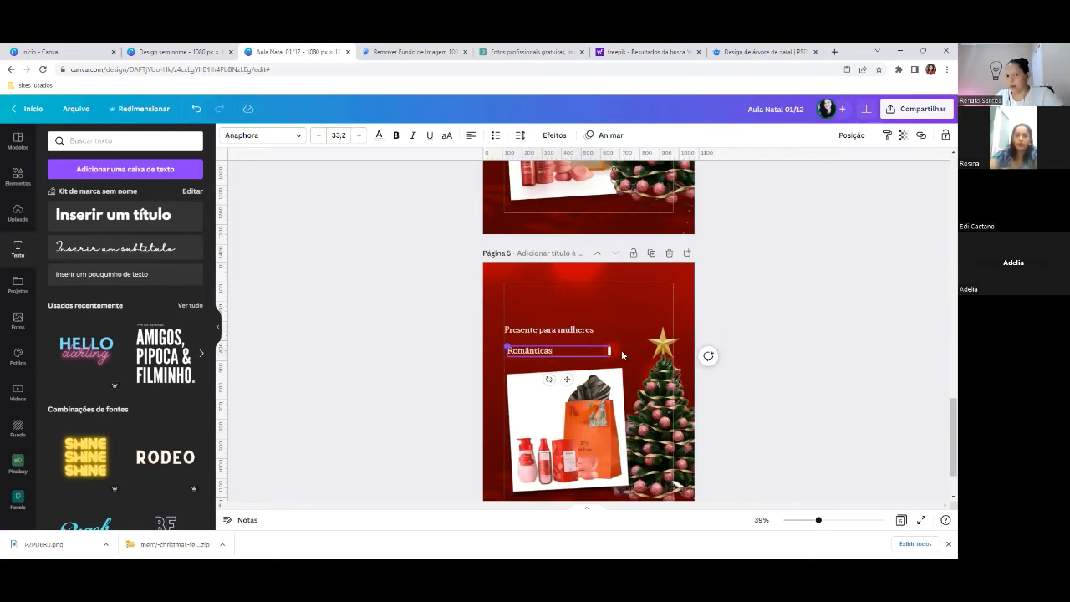
{"action": "left_click_drag", "start_coordinate": [608, 350], "coordinate": [556, 352]}
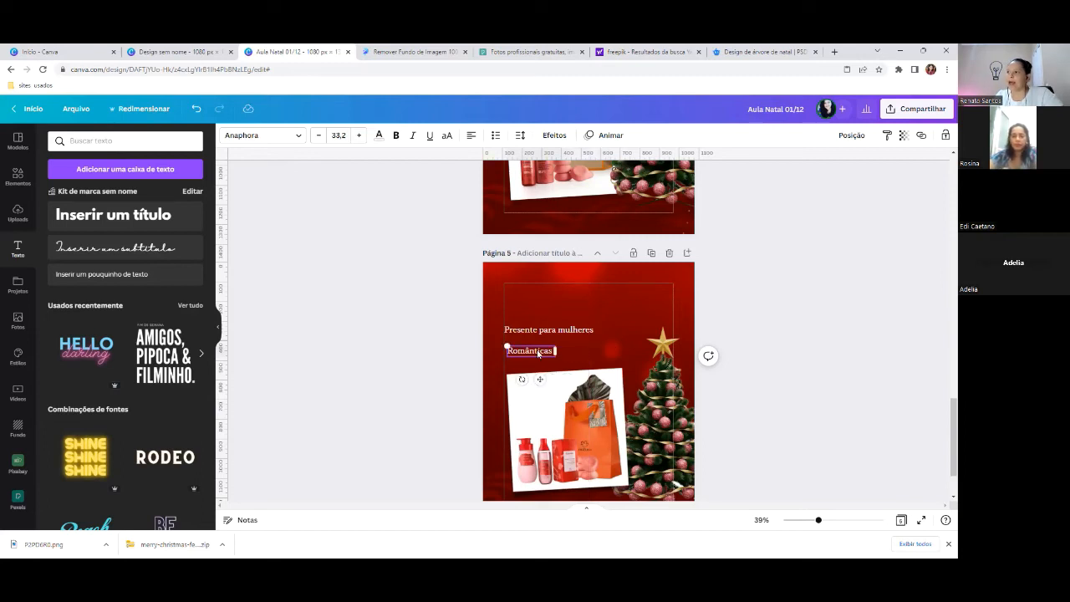
- Match page 4's Romanticas title and enlarge the Românticas text to size 102
{"action": "scroll", "coordinate": [549, 338], "scroll_direction": "up", "scroll_amount": 6}
{"action": "left_click", "coordinate": [560, 360]}
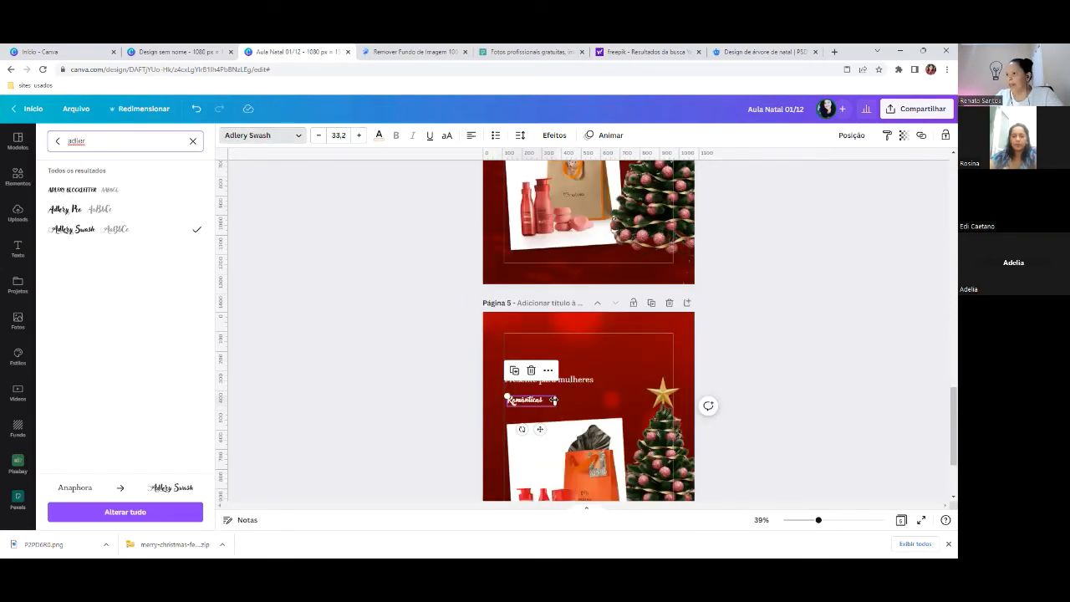
{"action": "left_click_drag", "start_coordinate": [553, 400], "coordinate": [549, 398]}
{"action": "double_click", "coordinate": [550, 401]}
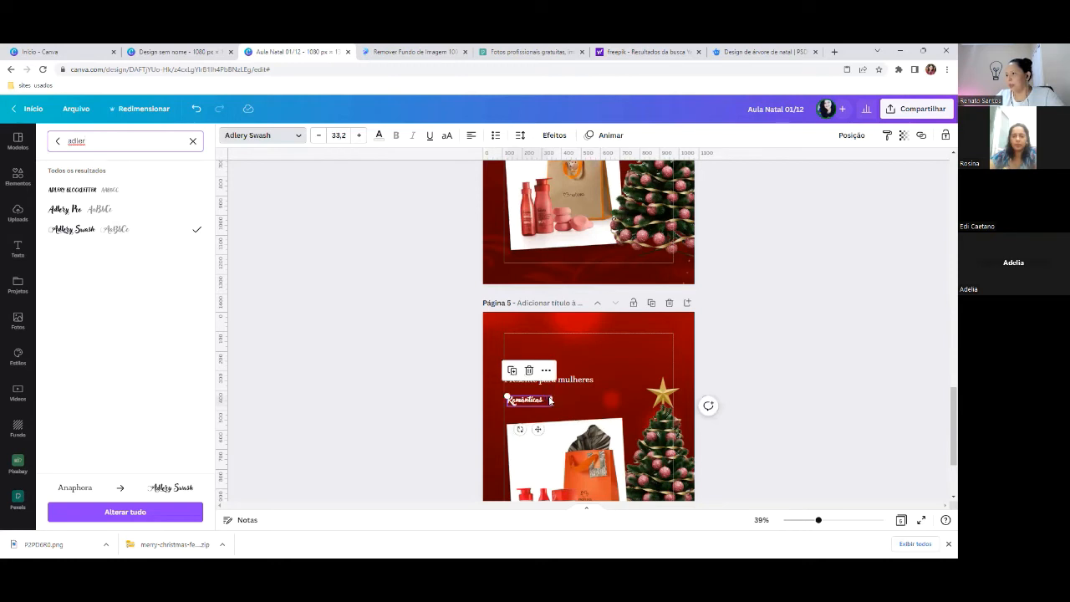
{"action": "left_click_drag", "start_coordinate": [551, 397], "coordinate": [592, 406]}
- Enlarge Românticas slightly more and centre it beneath 'Presente para mulheres'
{"action": "scroll", "coordinate": [583, 395], "scroll_direction": "up", "scroll_amount": 3}
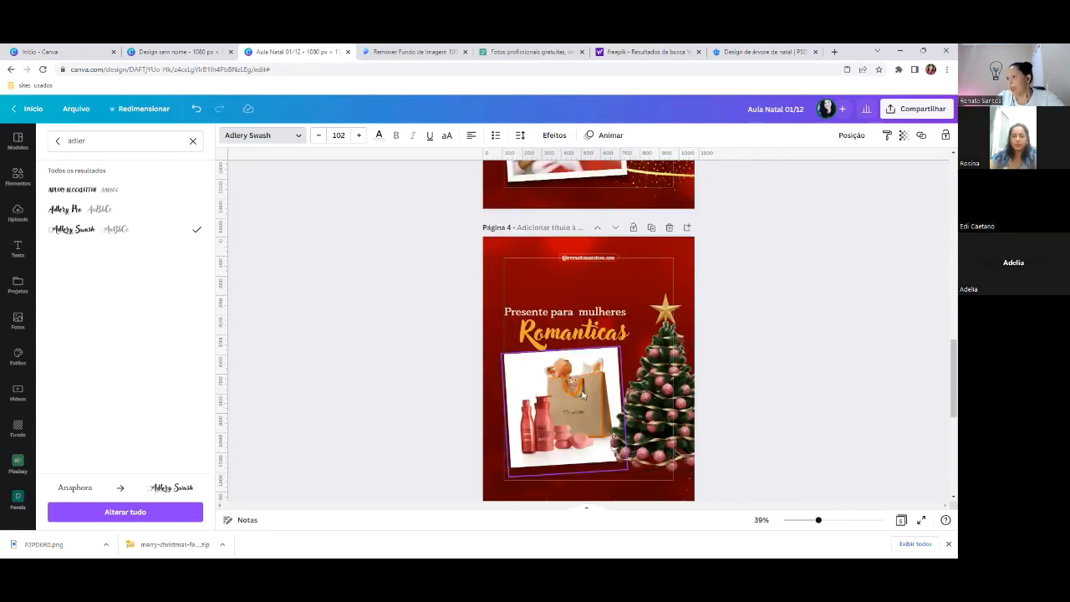
{"action": "scroll", "coordinate": [601, 313], "scroll_direction": "down", "scroll_amount": 3}
{"action": "scroll", "coordinate": [638, 311], "scroll_direction": "down", "scroll_amount": 3}
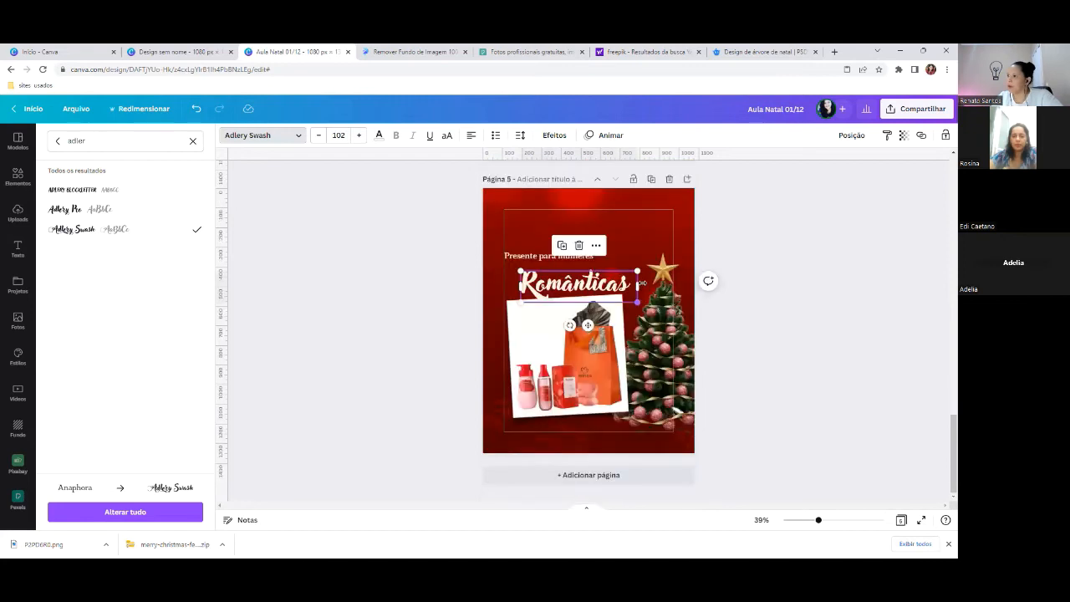
{"action": "left_click_drag", "start_coordinate": [639, 271], "coordinate": [613, 284]}
{"action": "left_click", "coordinate": [551, 257]}
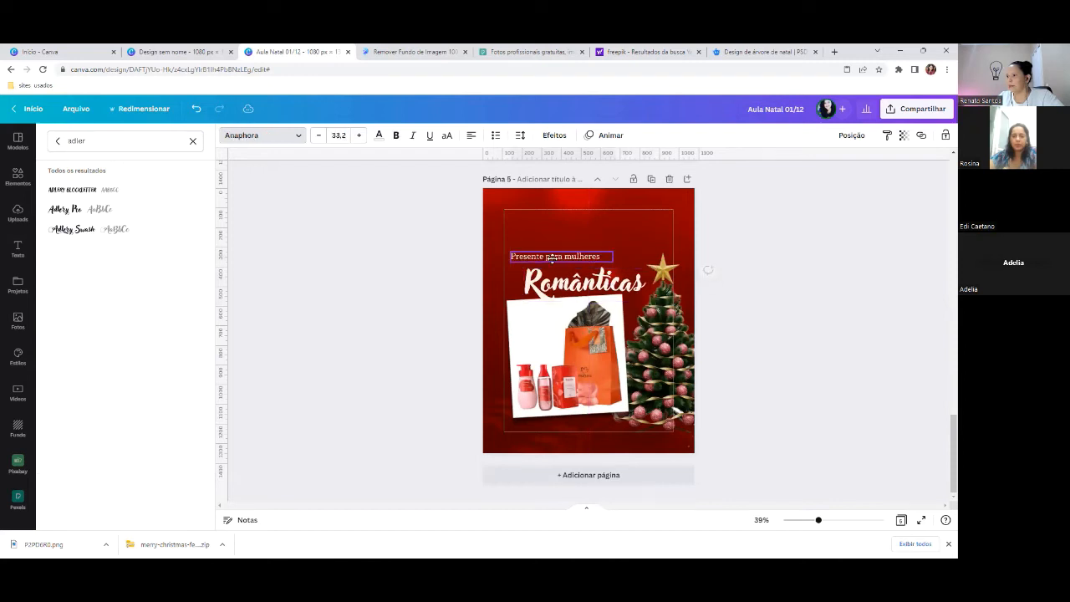
{"action": "left_click_drag", "start_coordinate": [604, 283], "coordinate": [597, 276]}
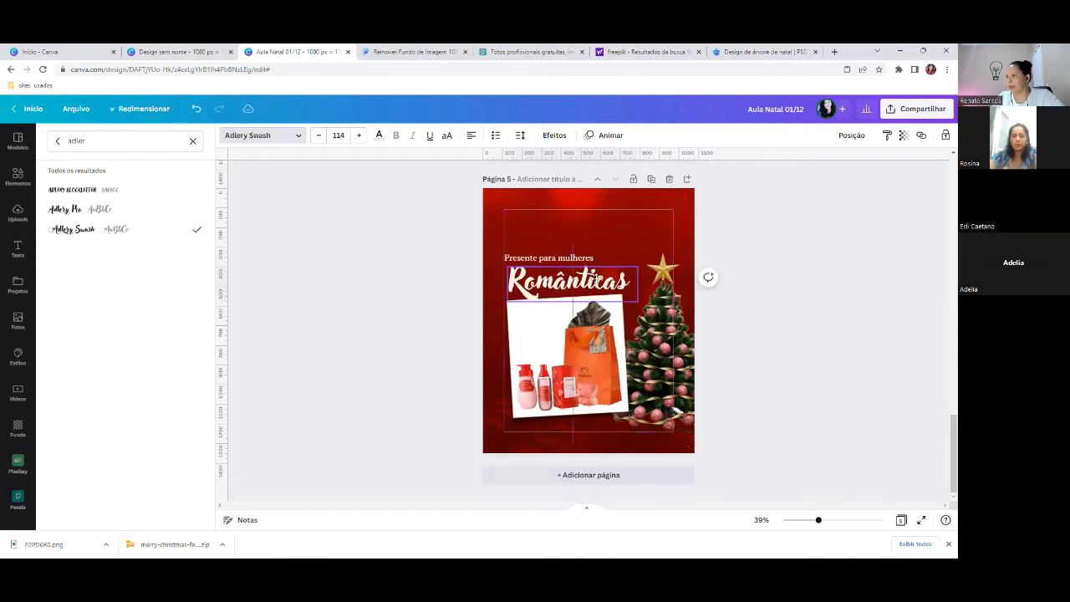
{"action": "left_click", "coordinate": [590, 282]}
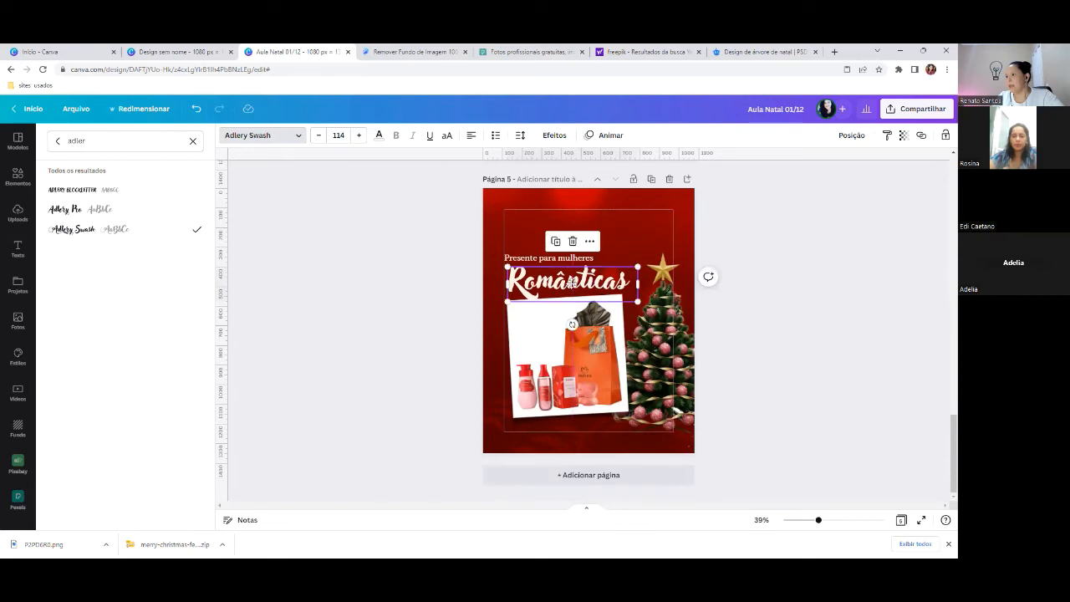
{"action": "left_click", "coordinate": [637, 222]}
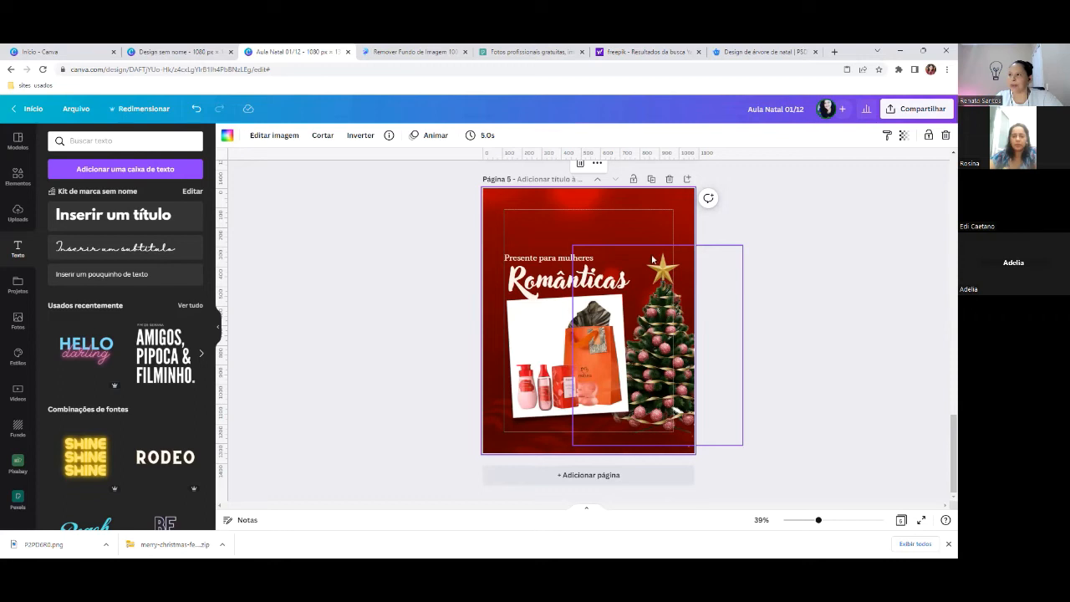
- Colour the Românticas title gold (#D4BA6A) by sampling the tree's star with the eyedropper
{"action": "left_click", "coordinate": [543, 284]}
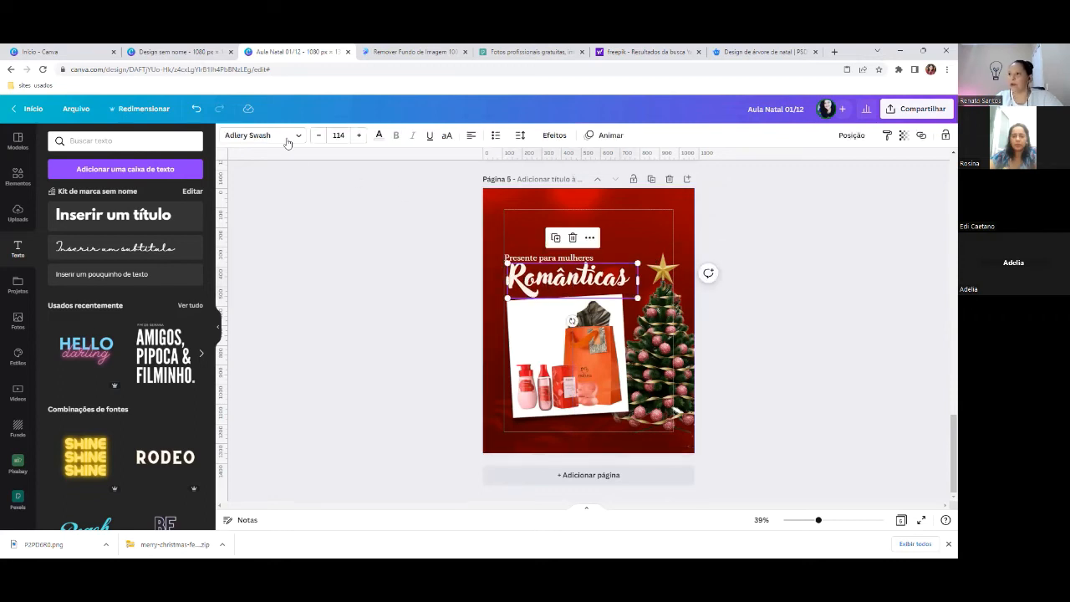
{"action": "left_click", "coordinate": [377, 140]}
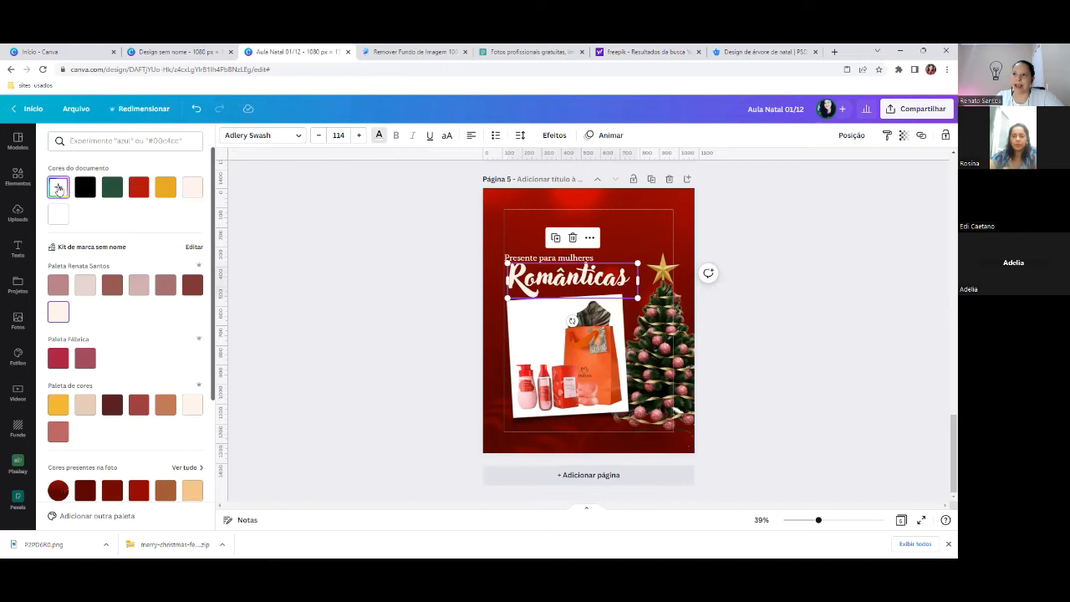
{"action": "left_click", "coordinate": [59, 187]}
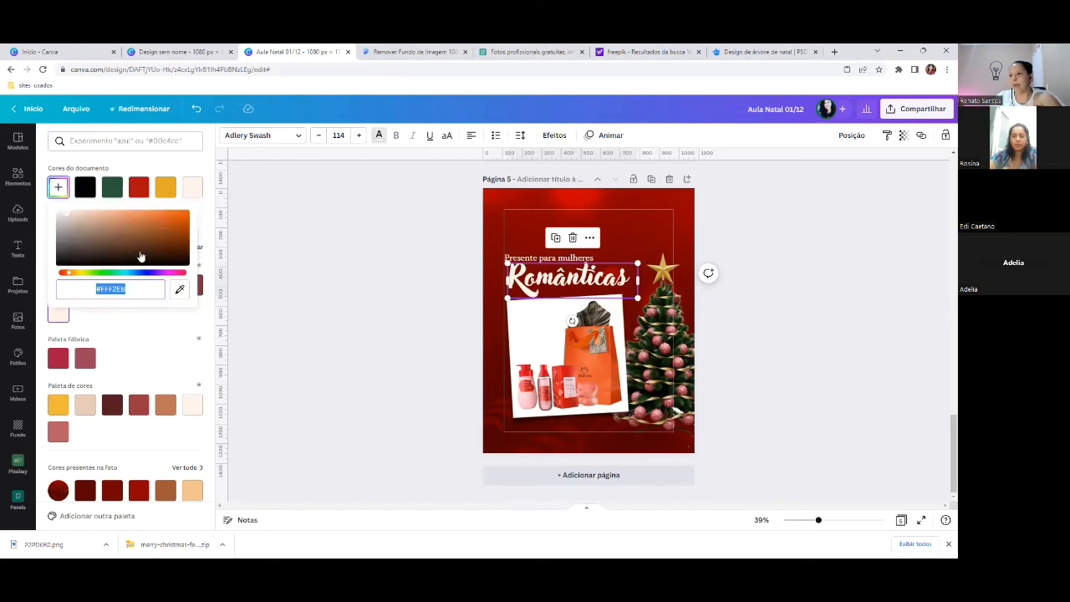
{"action": "left_click", "coordinate": [179, 291]}
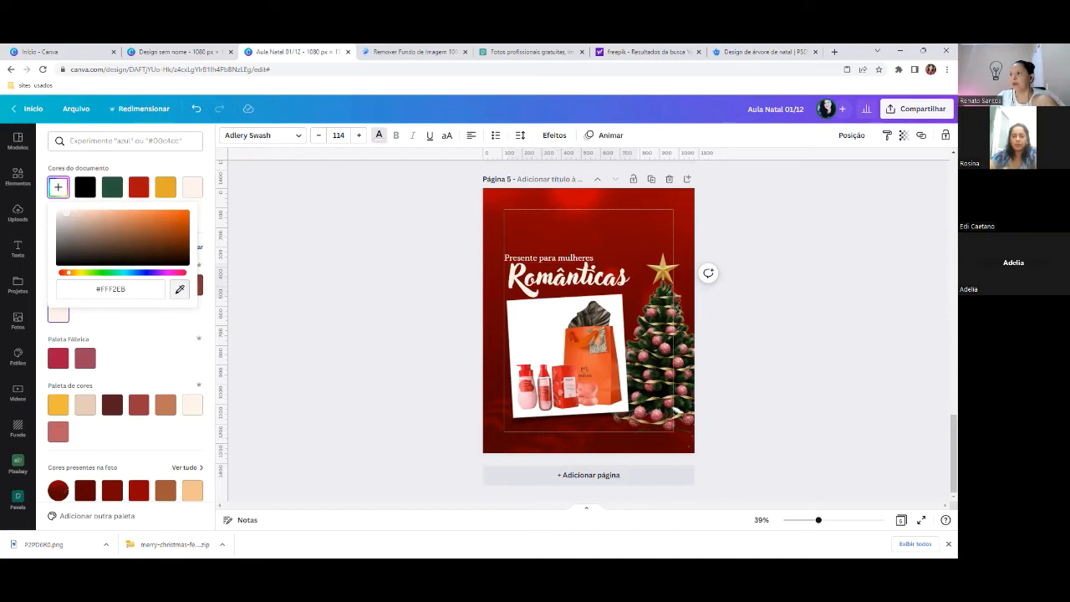
{"action": "left_click", "coordinate": [660, 278]}
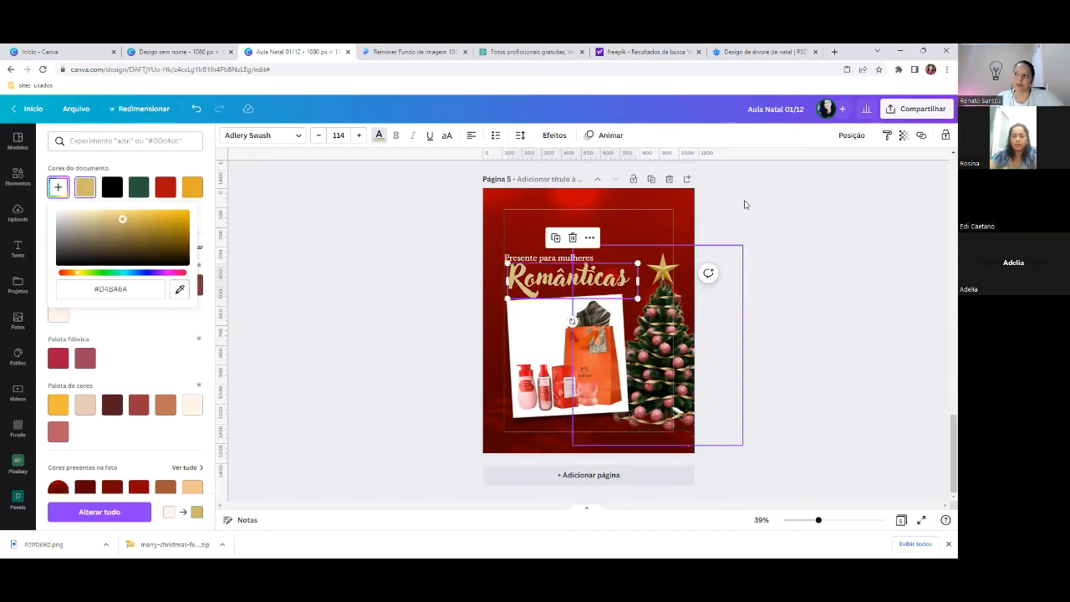
{"action": "left_click", "coordinate": [745, 204]}
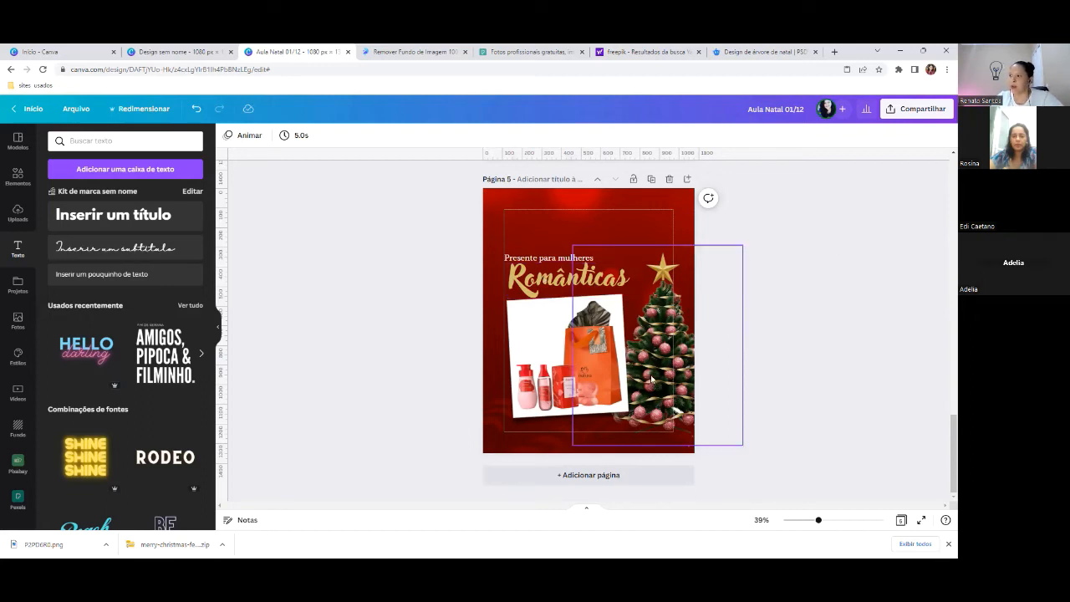
- Move the Christmas tree image in front of the gift-bag photo with Trazer à frente
{"action": "scroll", "coordinate": [651, 379], "scroll_direction": "up", "scroll_amount": 3}
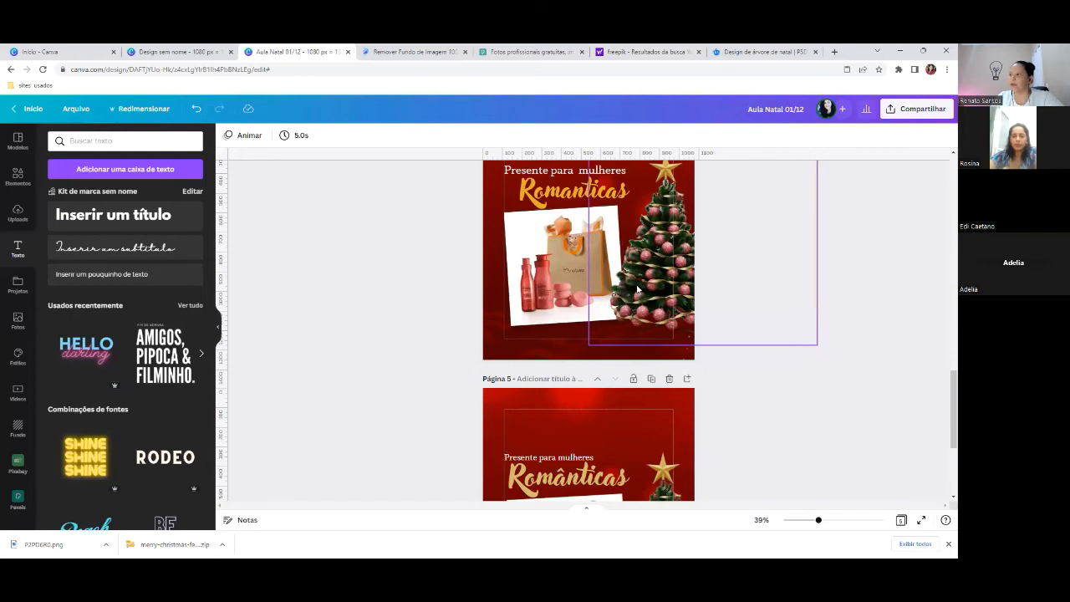
{"action": "scroll", "coordinate": [637, 290], "scroll_direction": "down", "scroll_amount": 3}
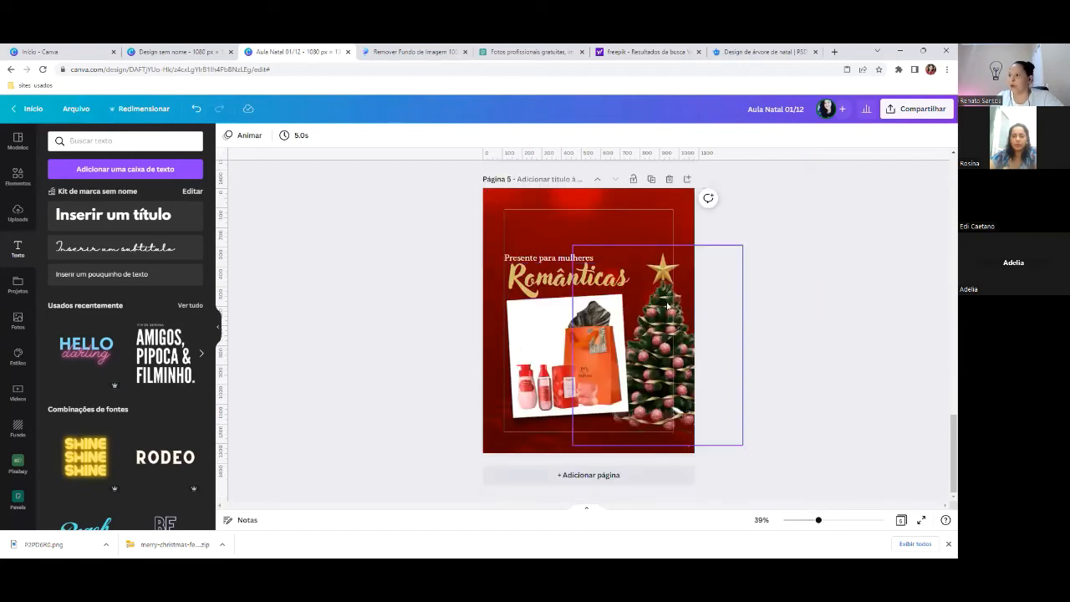
{"action": "left_click", "coordinate": [668, 308]}
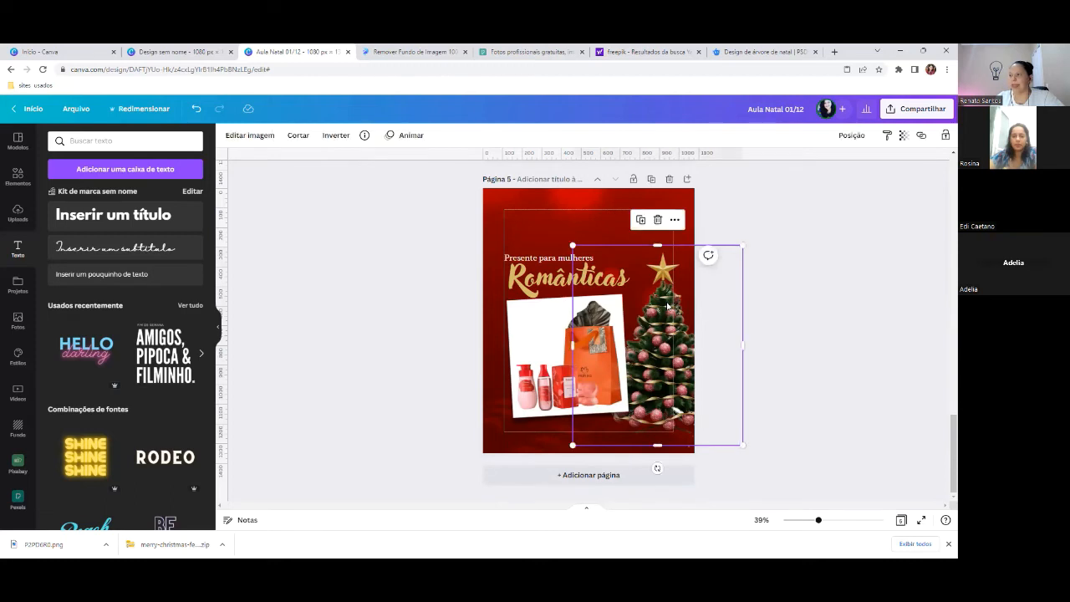
{"action": "right_click", "coordinate": [668, 307]}
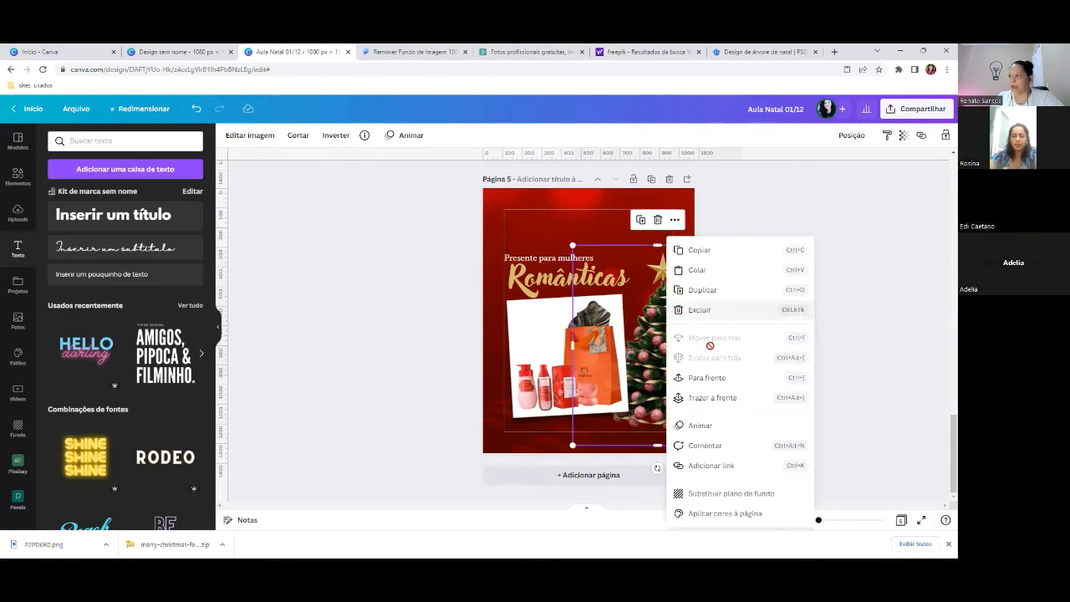
{"action": "left_click", "coordinate": [713, 399]}
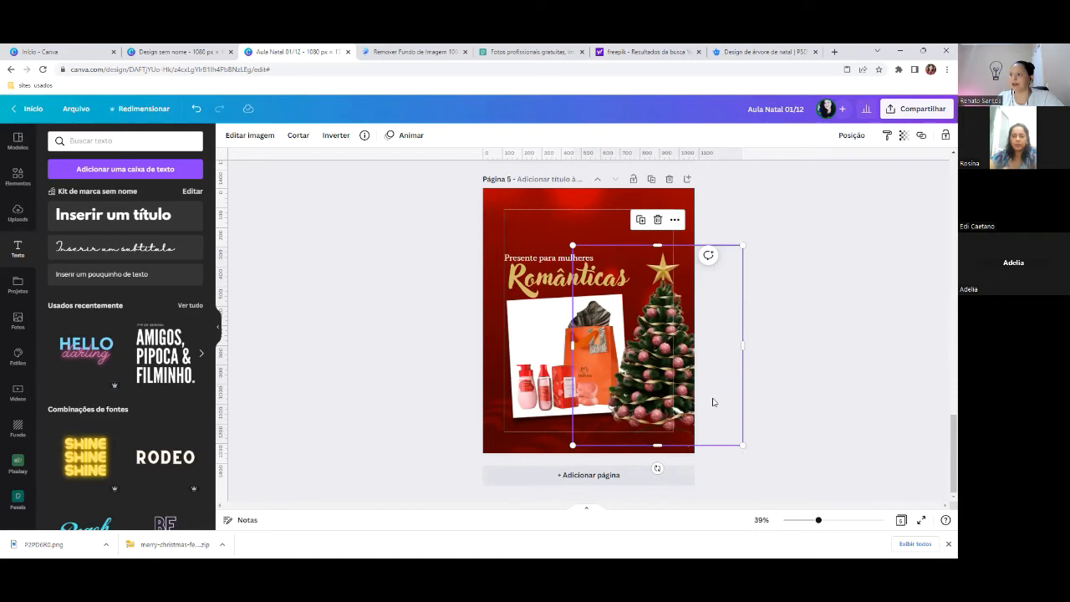
{"action": "left_click", "coordinate": [749, 207]}
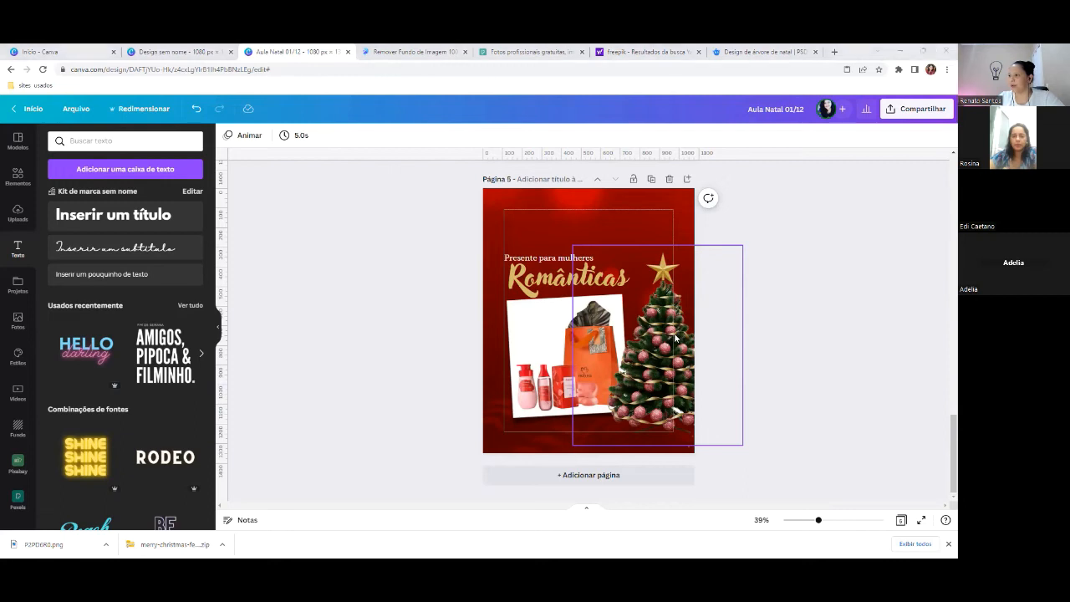
{"action": "left_click", "coordinate": [646, 291]}
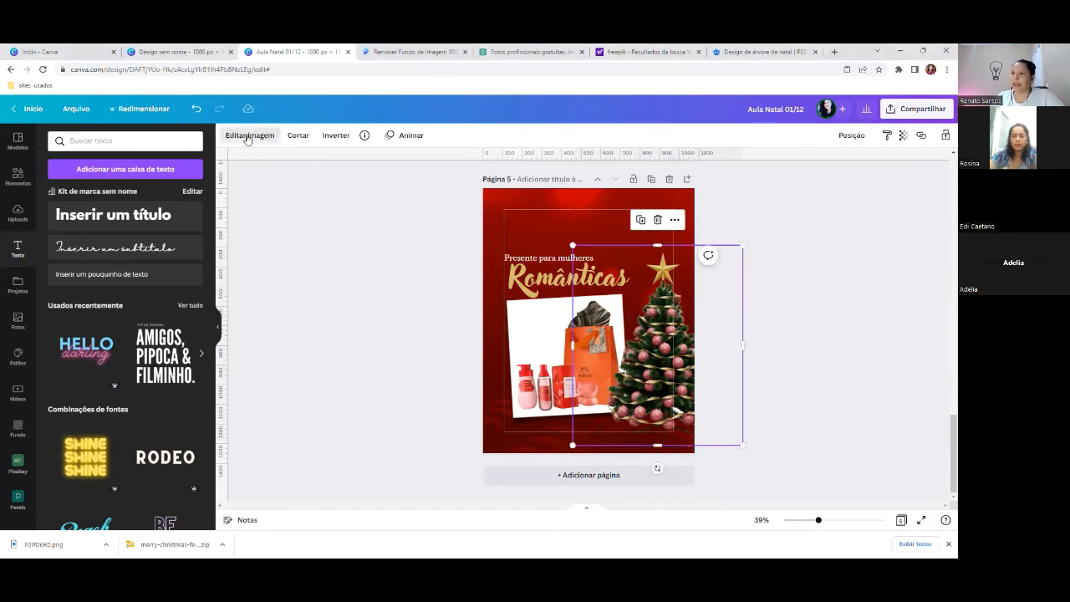
- Add a Projetada drop shadow to the tree with transparency set to 45
{"action": "left_click", "coordinate": [247, 136]}
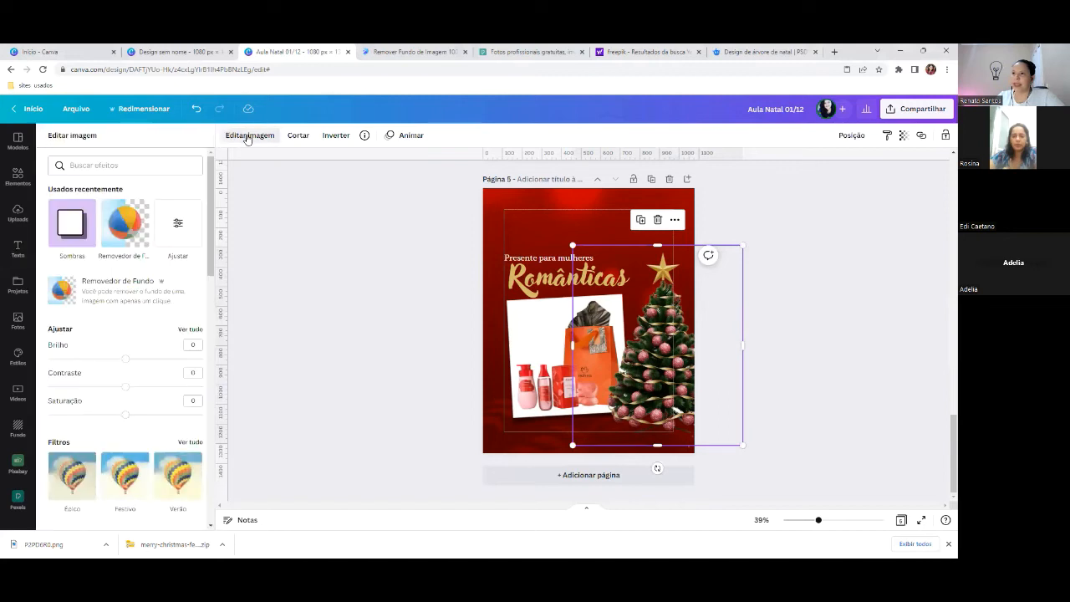
{"action": "left_click", "coordinate": [73, 236]}
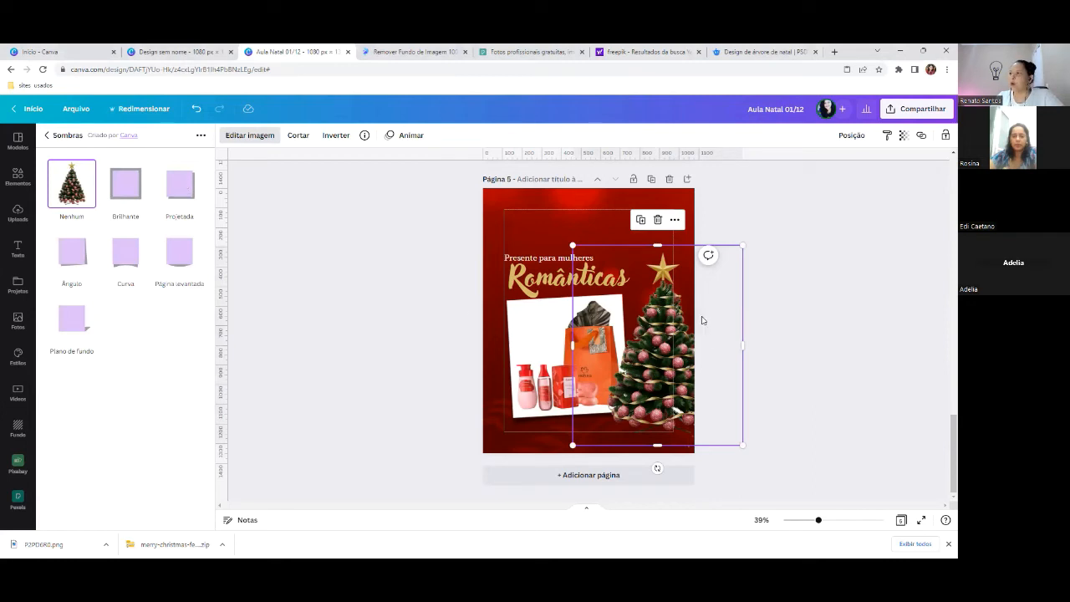
{"action": "left_click", "coordinate": [179, 189]}
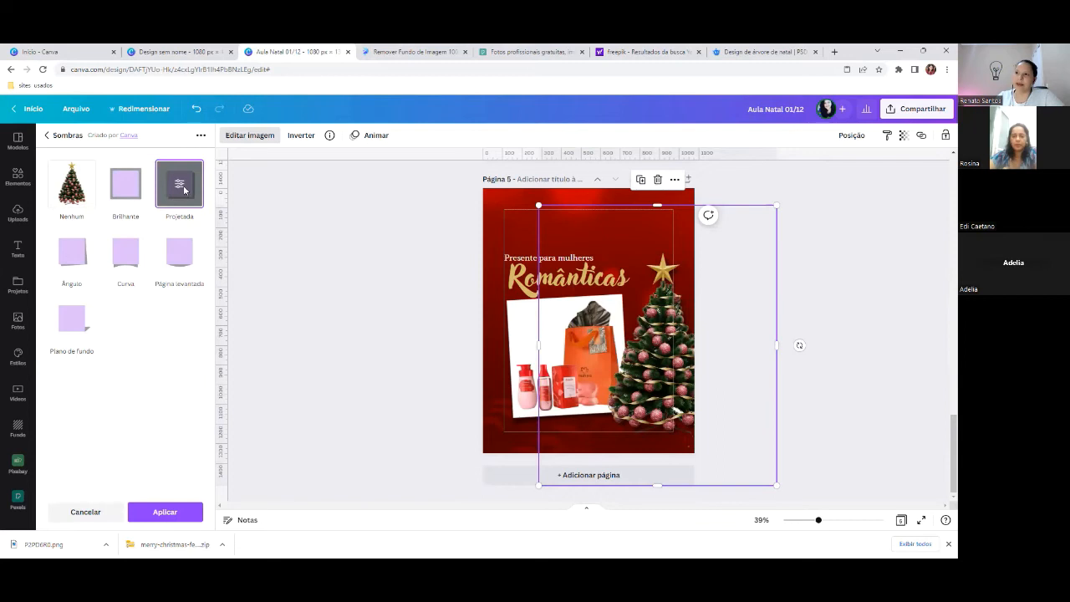
{"action": "left_click", "coordinate": [182, 192]}
{"action": "mouse_move", "coordinate": [112, 272]}
{"action": "left_mouse_down"}
{"action": "mouse_move", "coordinate": [125, 274]}
{"action": "mouse_move", "coordinate": [105, 272]}
{"action": "left_mouse_up"}
{"action": "left_click", "coordinate": [178, 513]}
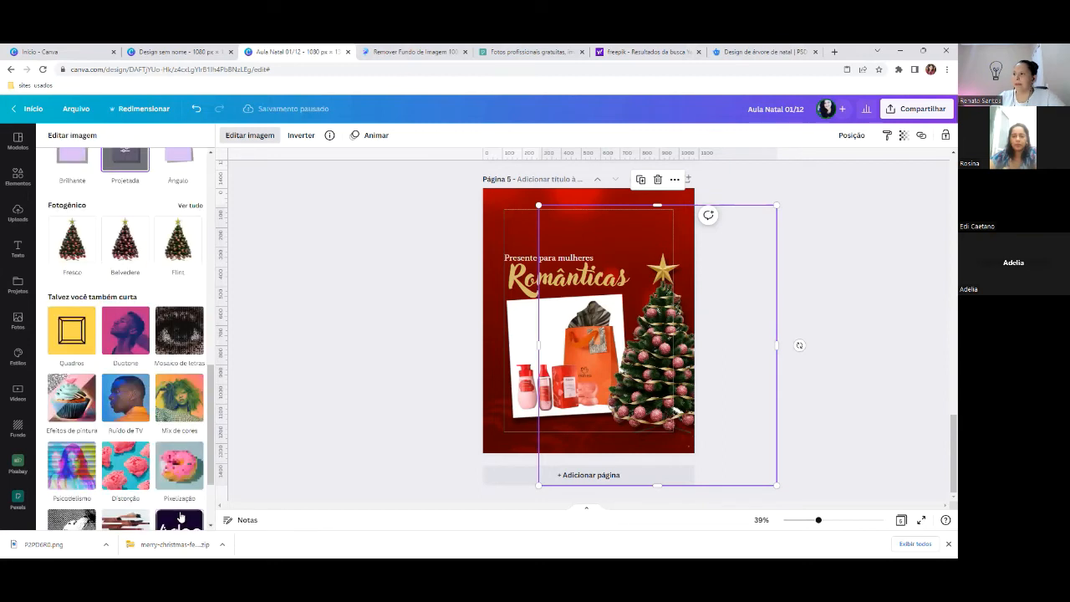
{"action": "left_click", "coordinate": [568, 219]}
{"action": "scroll", "coordinate": [803, 361], "scroll_direction": "up", "scroll_amount": 5}
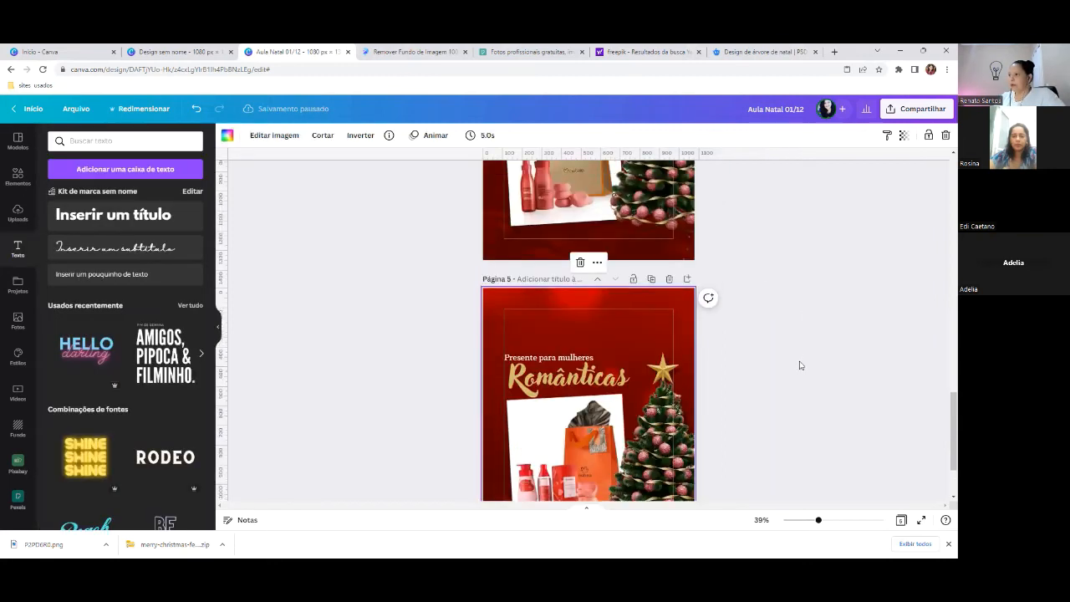
{"action": "scroll", "coordinate": [800, 365], "scroll_direction": "down", "scroll_amount": 7}
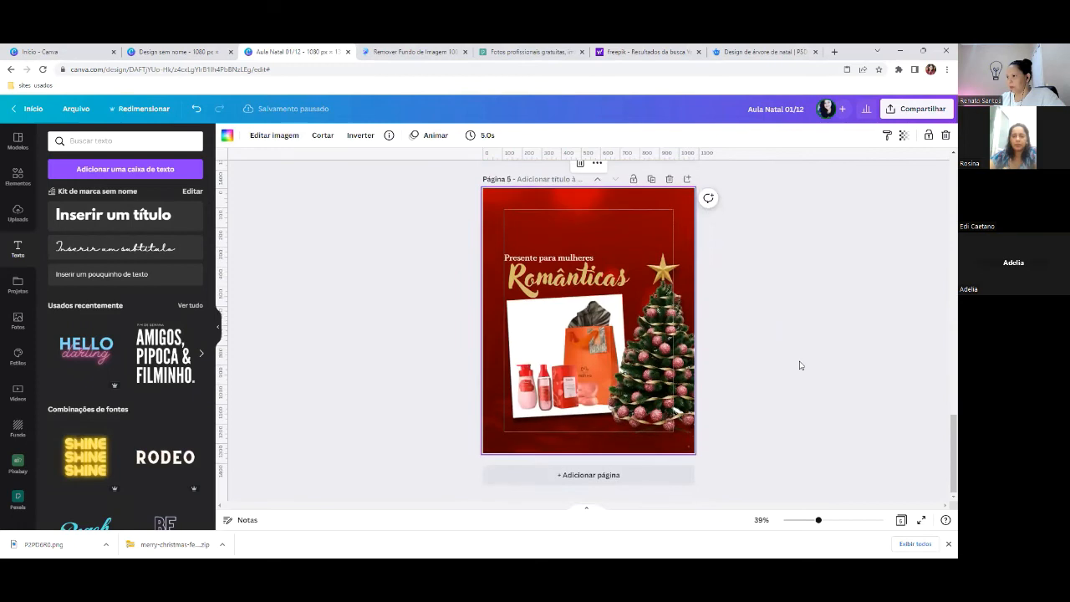
{"action": "scroll", "coordinate": [800, 365], "scroll_direction": "up", "scroll_amount": 5}
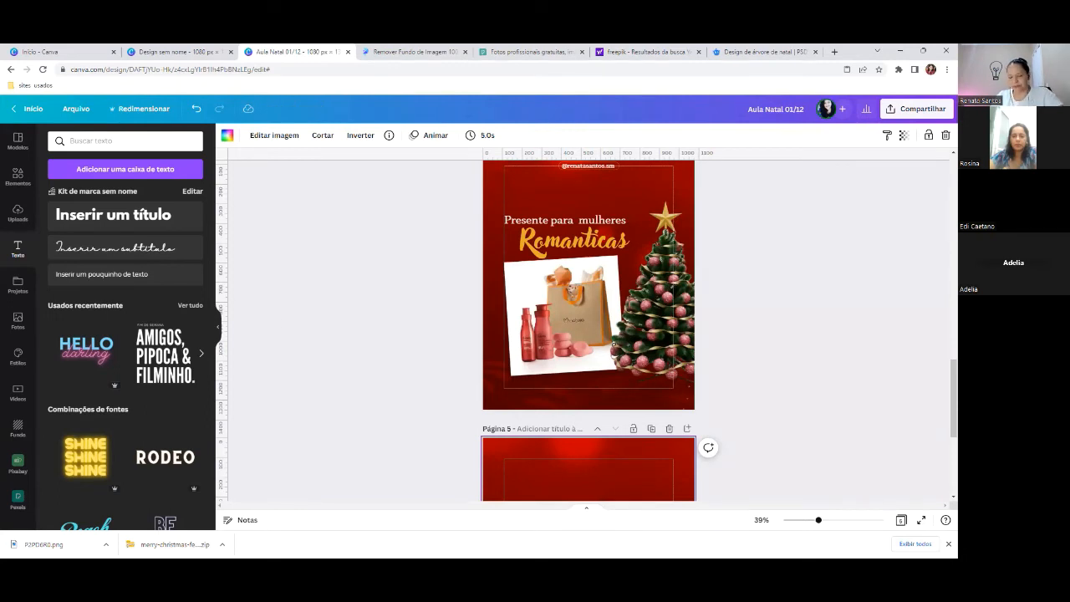
{"action": "scroll", "coordinate": [595, 277], "scroll_direction": "down", "scroll_amount": 5}
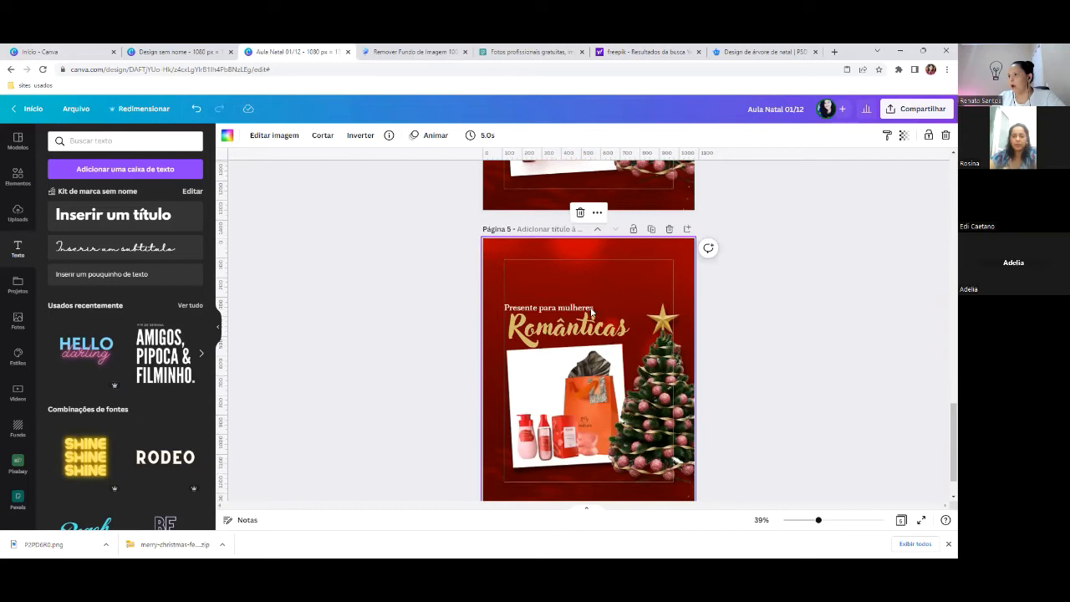
{"action": "scroll", "coordinate": [591, 312], "scroll_direction": "up", "scroll_amount": 4}
{"action": "scroll", "coordinate": [591, 312], "scroll_direction": "down", "scroll_amount": 5}
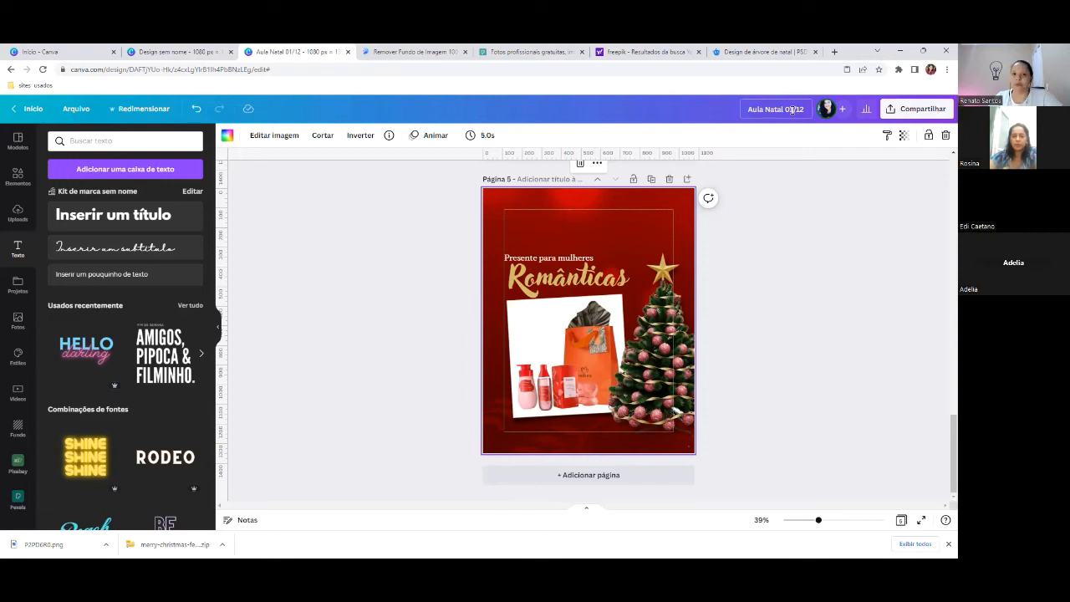
{"action": "scroll", "coordinate": [728, 232], "scroll_direction": "up", "scroll_amount": 3}
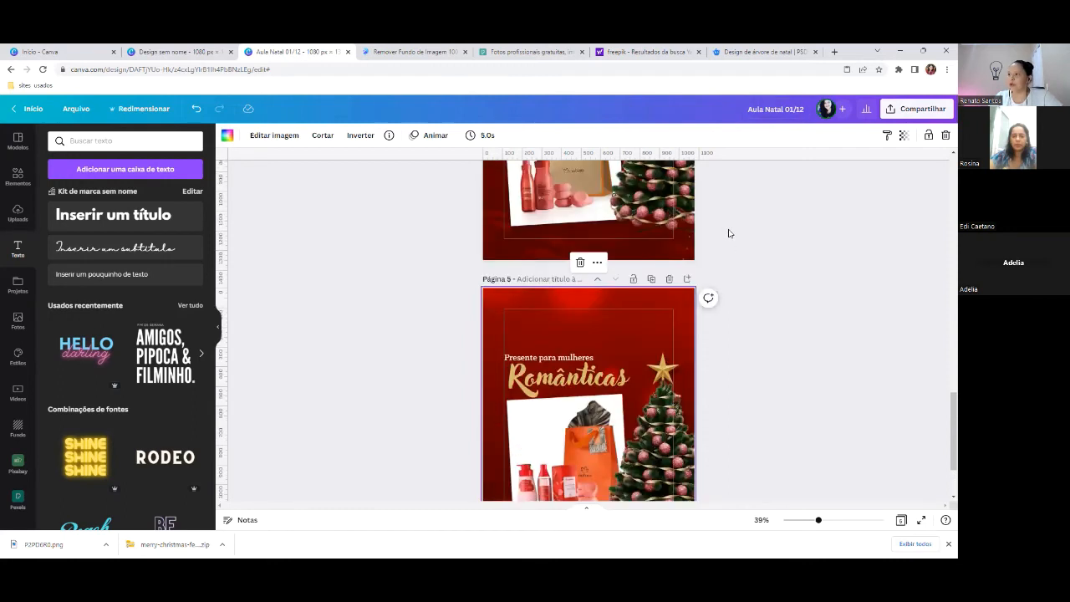
{"action": "scroll", "coordinate": [728, 233], "scroll_direction": "up", "scroll_amount": 2}
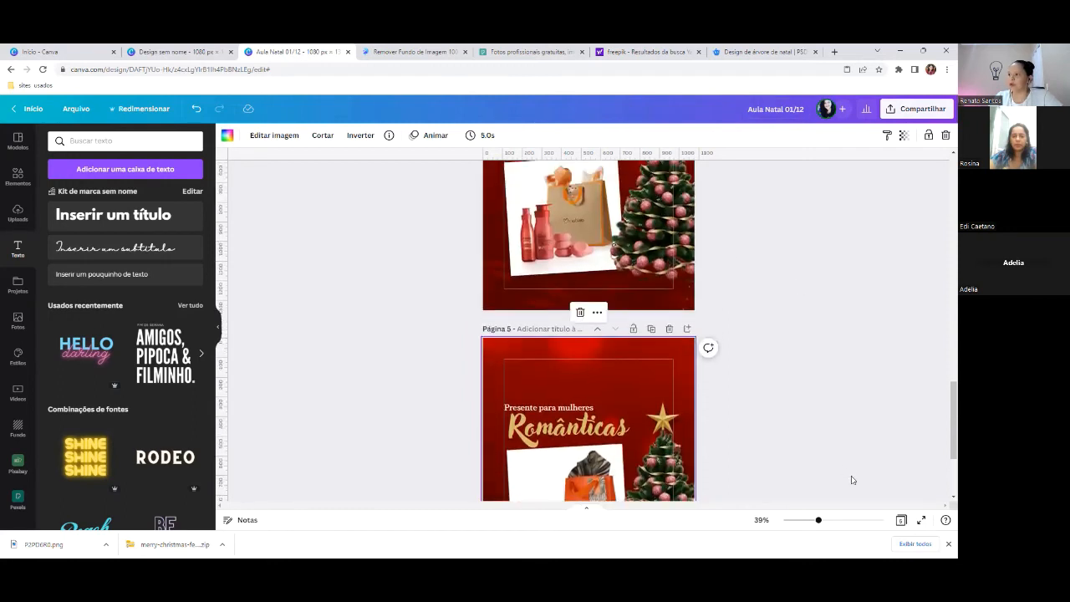
- Duplicate page 4 in grid view and open the new page 5 copy
{"action": "left_click", "coordinate": [900, 523]}
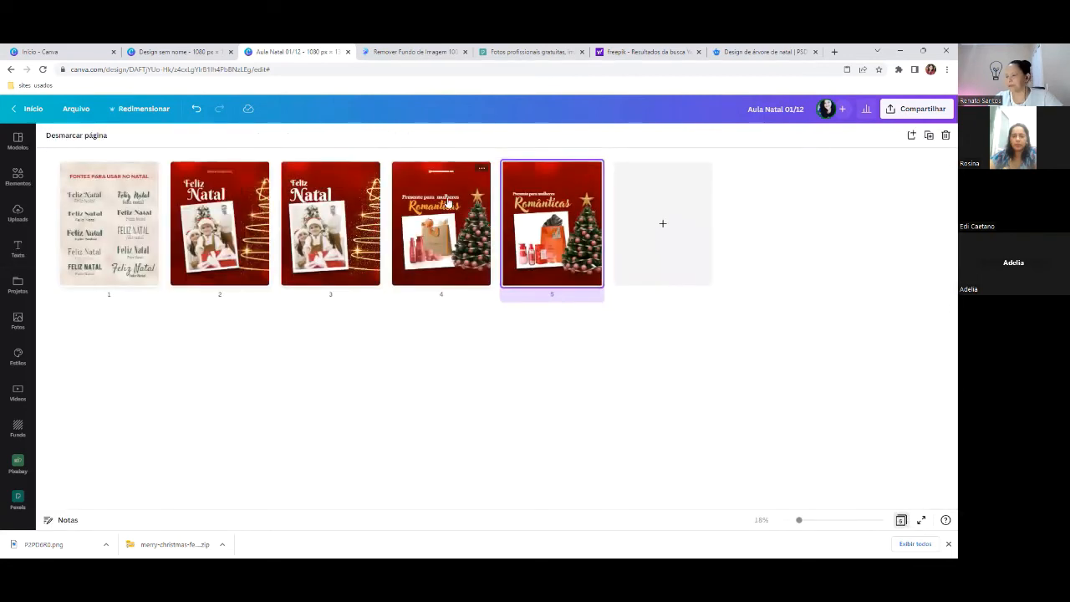
{"action": "left_click", "coordinate": [435, 281]}
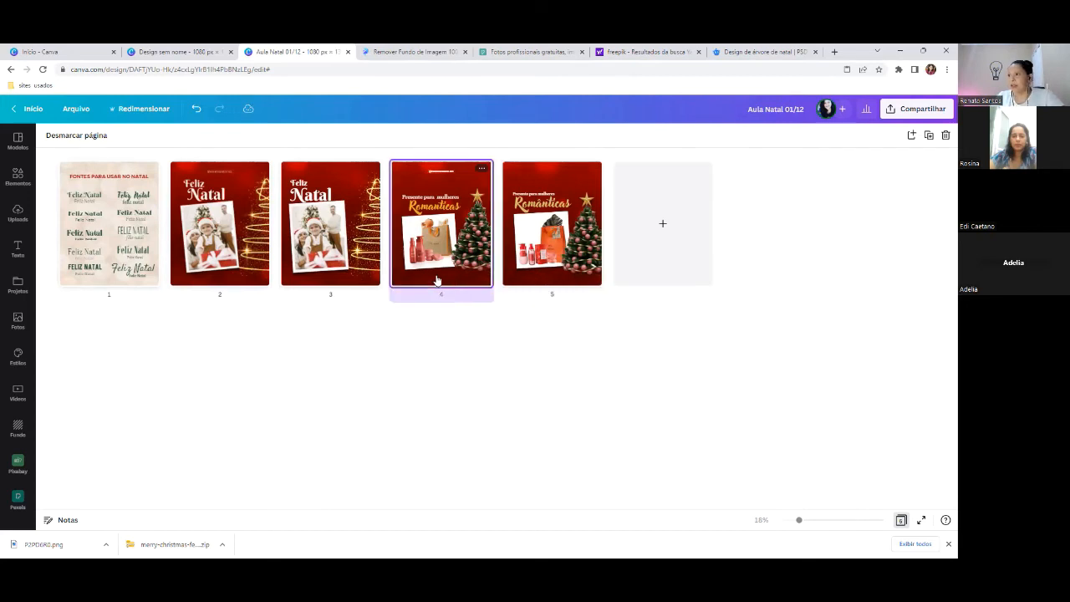
{"action": "left_click", "coordinate": [929, 136]}
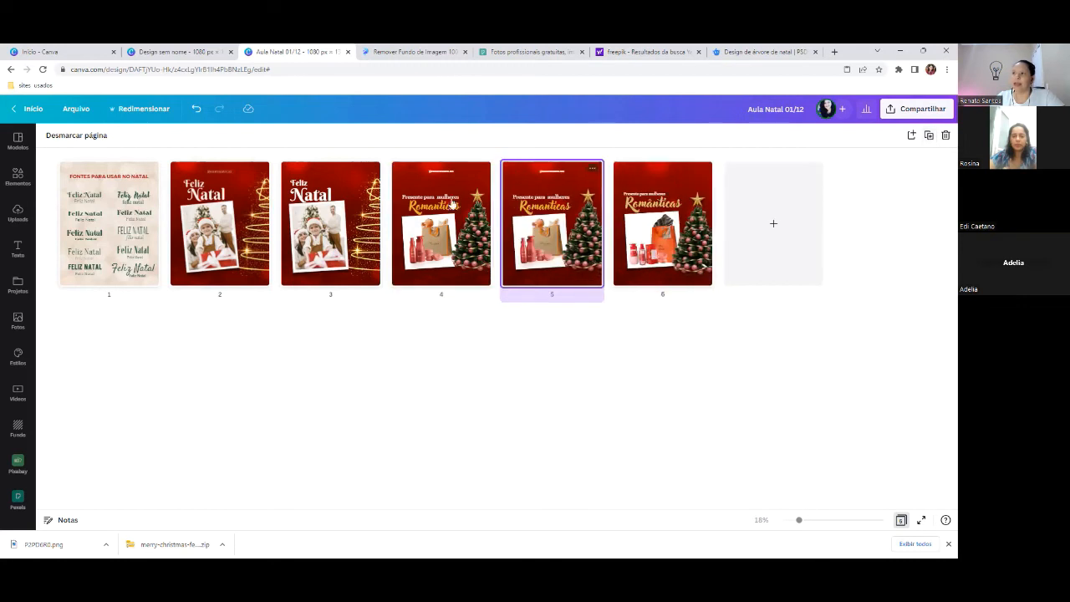
{"action": "double_click", "coordinate": [586, 216]}
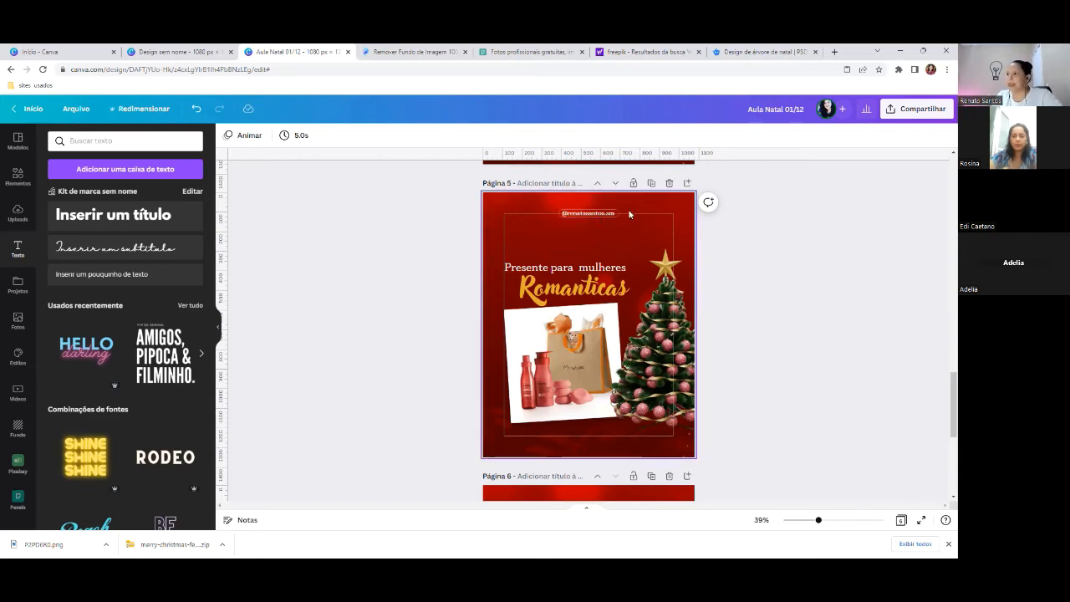
- Zoom to 97% and bring the handle badge at page 5's top into view
{"action": "left_click_drag", "start_coordinate": [822, 521], "coordinate": [843, 521]}
{"action": "scroll", "coordinate": [695, 257], "scroll_direction": "up", "scroll_amount": 4}
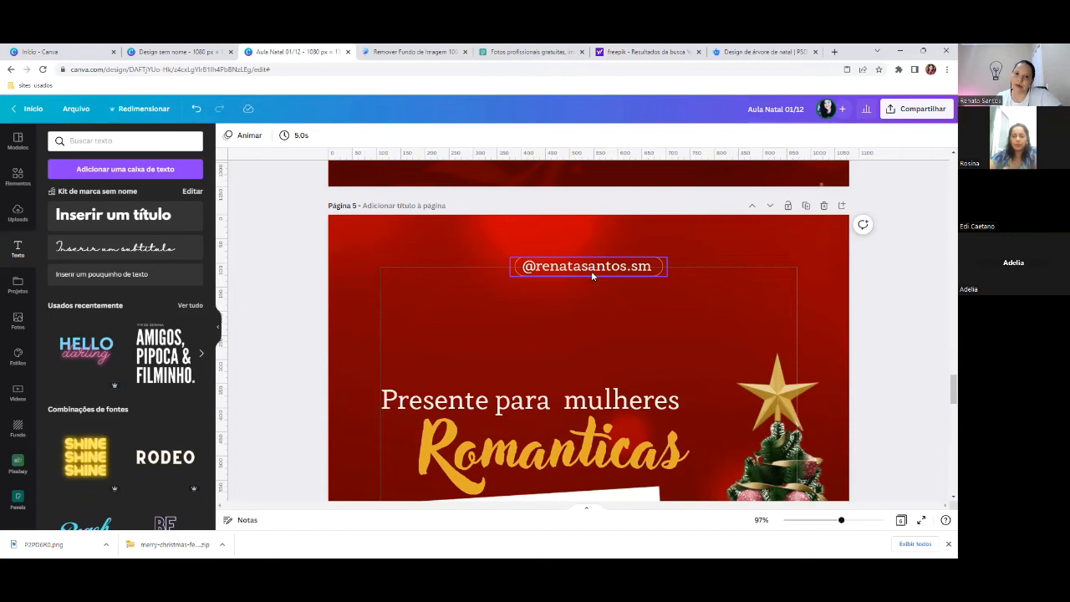
{"action": "left_click", "coordinate": [714, 244]}
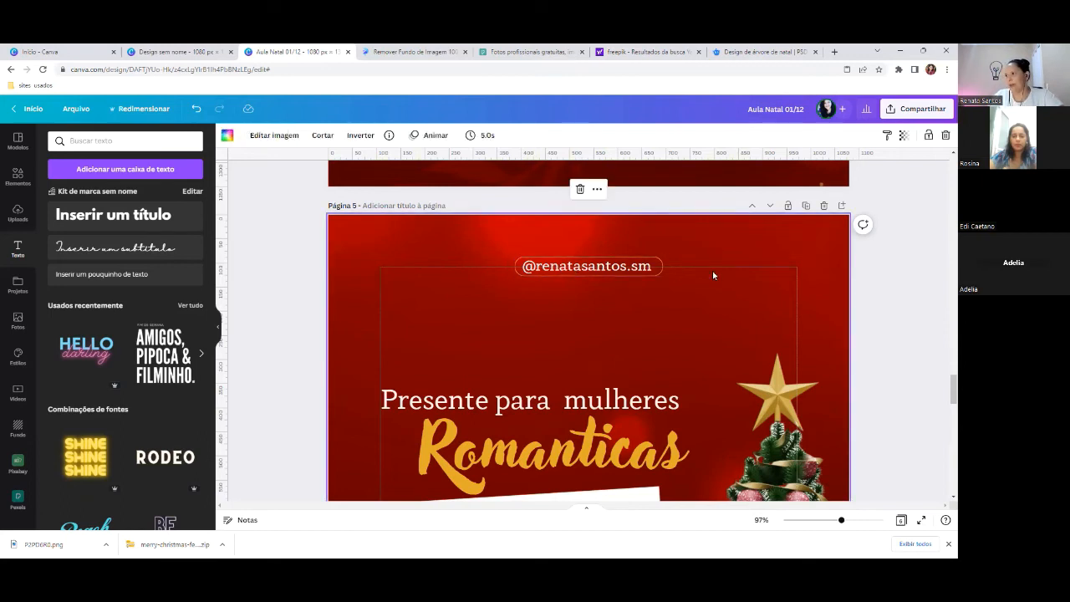
{"action": "scroll", "coordinate": [712, 271], "scroll_direction": "down", "scroll_amount": 2}
{"action": "scroll", "coordinate": [712, 271], "scroll_direction": "up", "scroll_amount": 1}
{"action": "scroll", "coordinate": [713, 271], "scroll_direction": "up", "scroll_amount": 2}
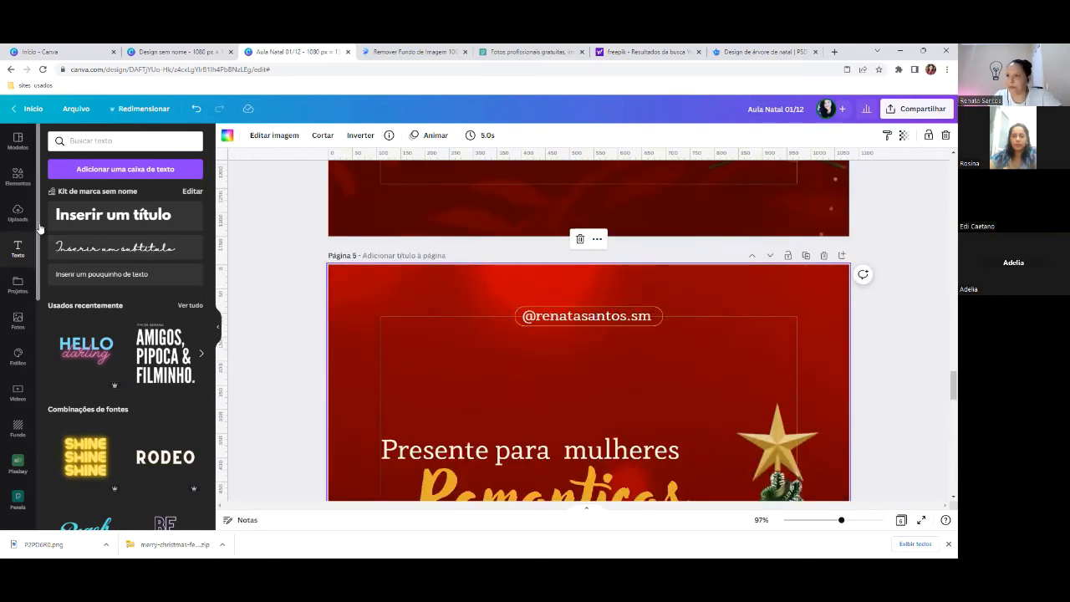
- Add a small text box with the start of the social-media handle and nudge the existing badge
{"action": "left_click", "coordinate": [96, 273]}
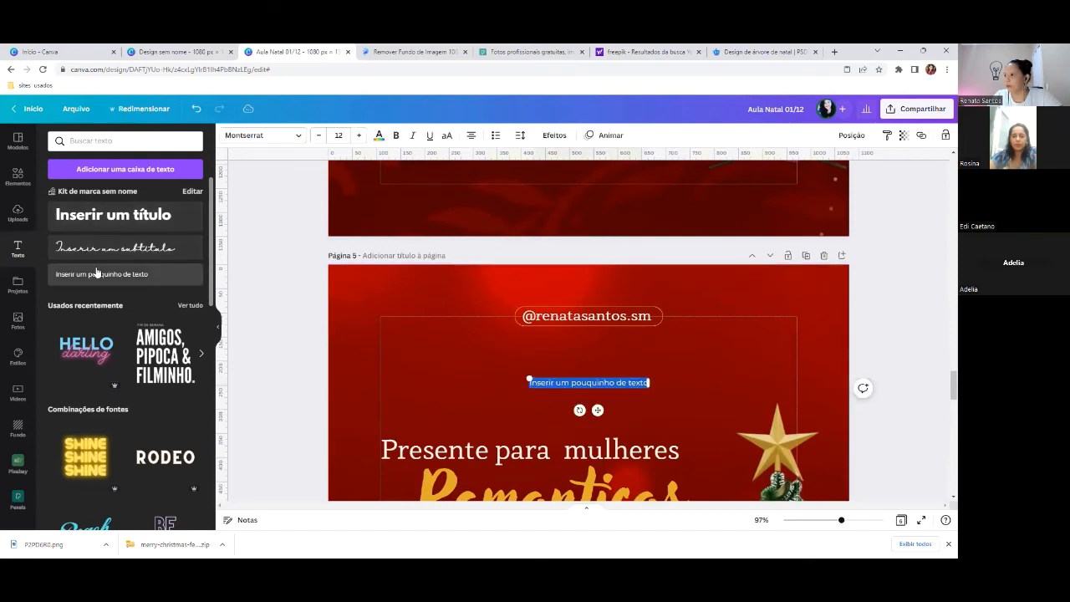
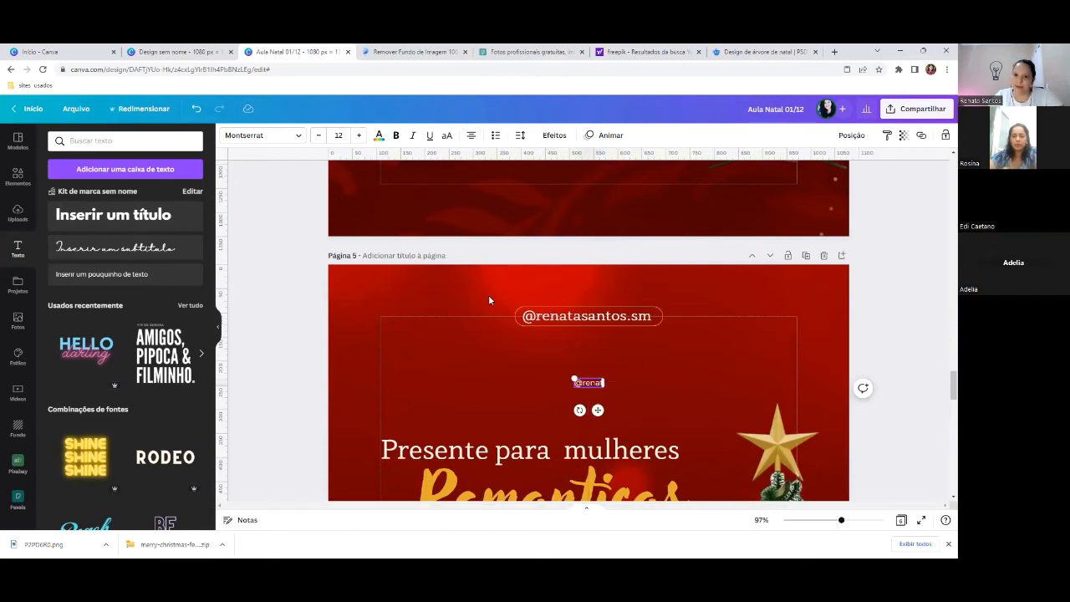
{"action": "left_click", "coordinate": [528, 313]}
{"action": "right_click", "coordinate": [569, 316]}
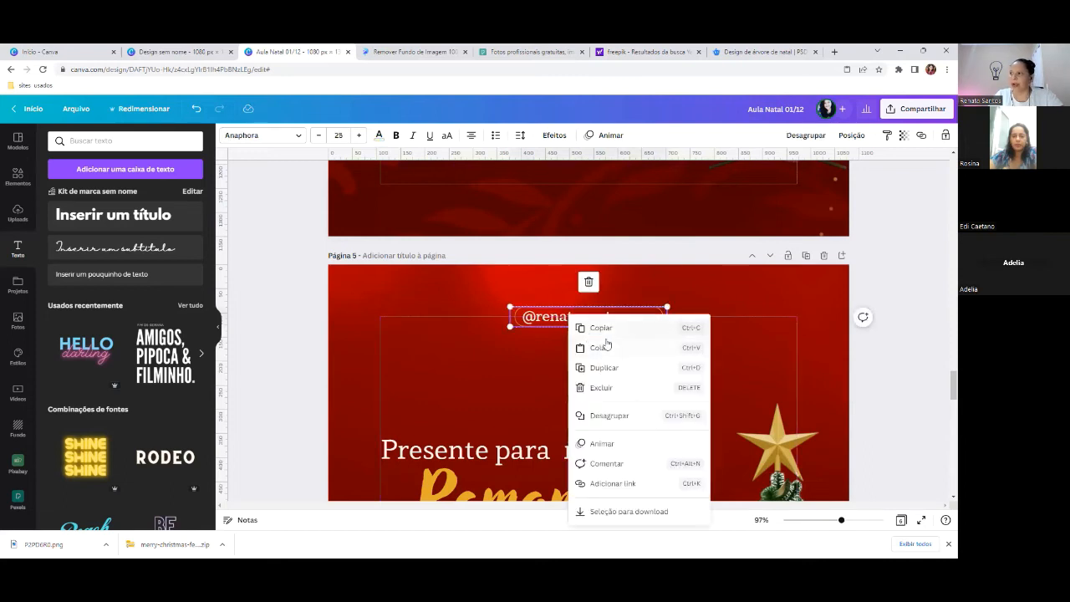
{"action": "left_click", "coordinate": [542, 318]}
{"action": "left_click_drag", "start_coordinate": [543, 318], "coordinate": [541, 310]}
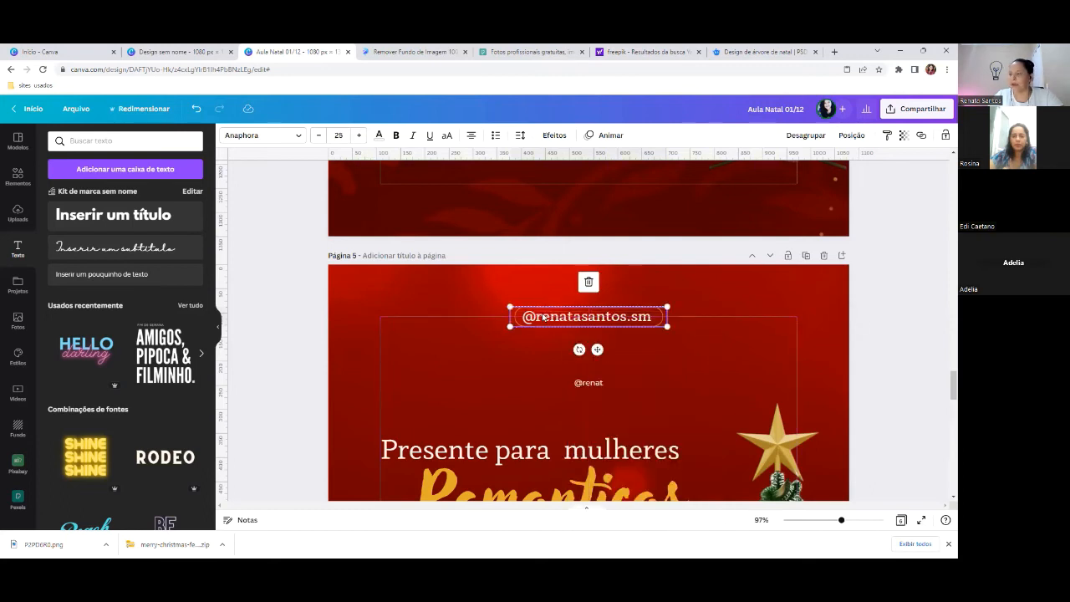
{"action": "left_click", "coordinate": [668, 338]}
- Finish the handle text, place it below the badge and enlarge it to size 22.1
{"action": "left_click_drag", "start_coordinate": [595, 386], "coordinate": [540, 372]}
{"action": "left_click", "coordinate": [546, 371]}
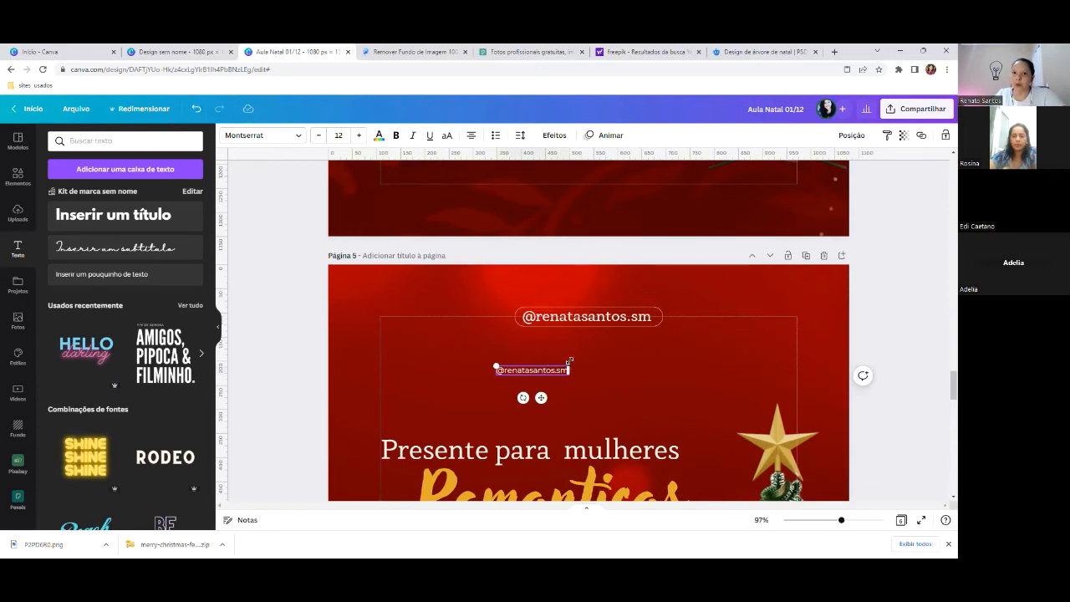
{"action": "left_click_drag", "start_coordinate": [570, 362], "coordinate": [621, 354]}
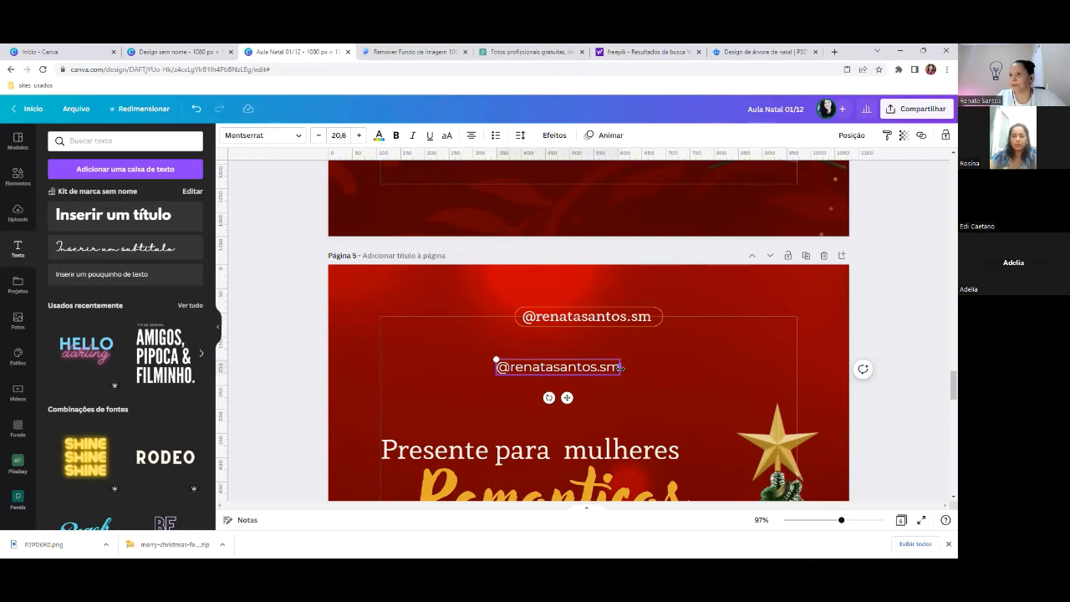
{"action": "left_click_drag", "start_coordinate": [622, 356], "coordinate": [602, 356]}
{"action": "left_click", "coordinate": [650, 349]}
{"action": "scroll", "coordinate": [633, 313], "scroll_direction": "down", "scroll_amount": 5}
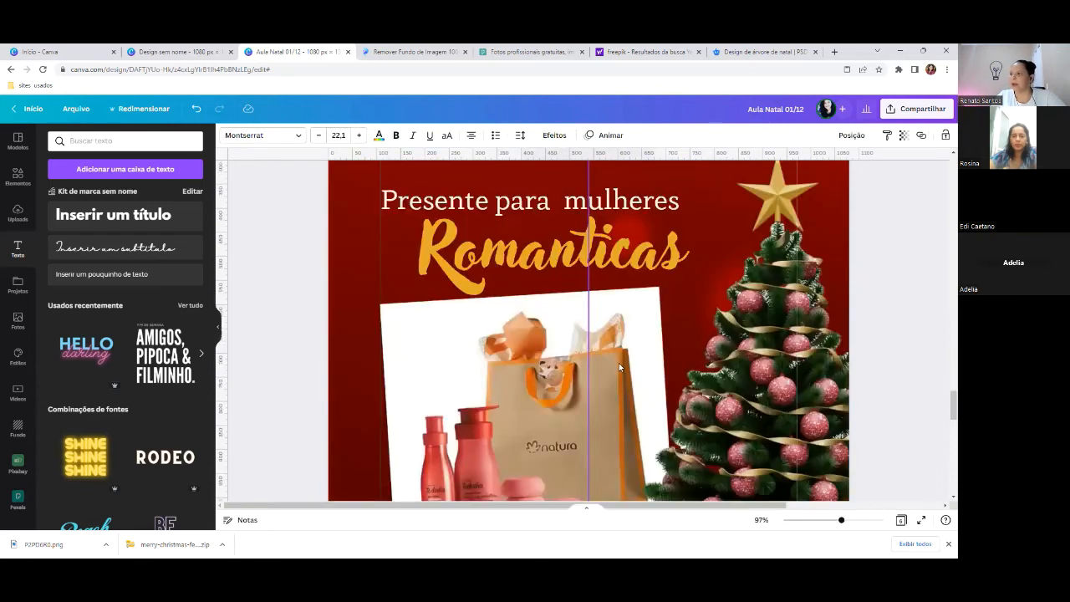
{"action": "scroll", "coordinate": [626, 370], "scroll_direction": "up", "scroll_amount": 3}
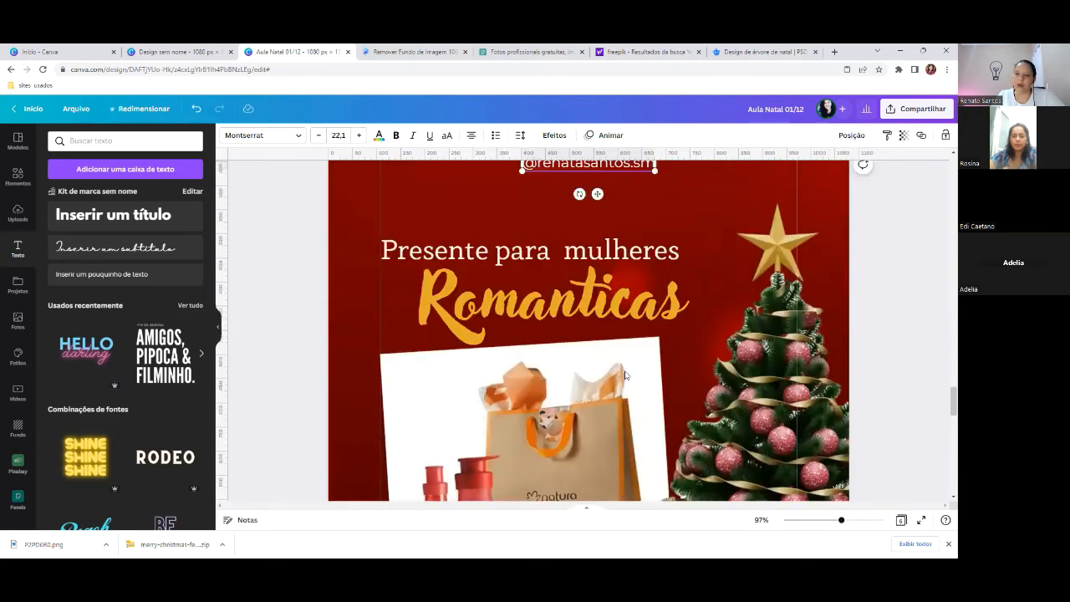
{"action": "scroll", "coordinate": [626, 375], "scroll_direction": "up", "scroll_amount": 2}
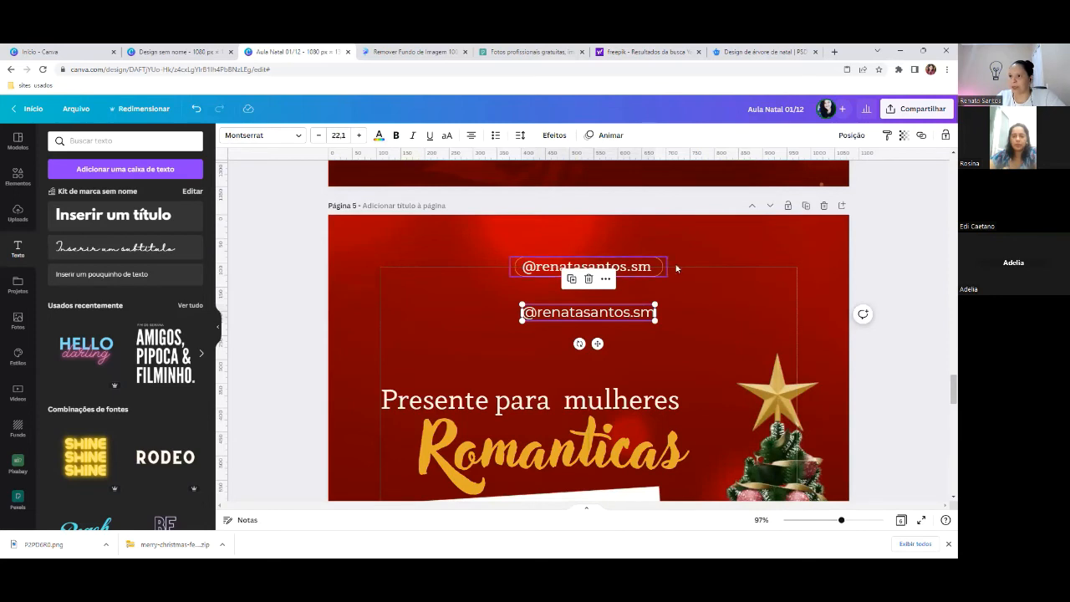
- Clear the old 'branco' search, add a pill from Lines and shapes to page 5, and select it
{"action": "left_click", "coordinate": [14, 184]}
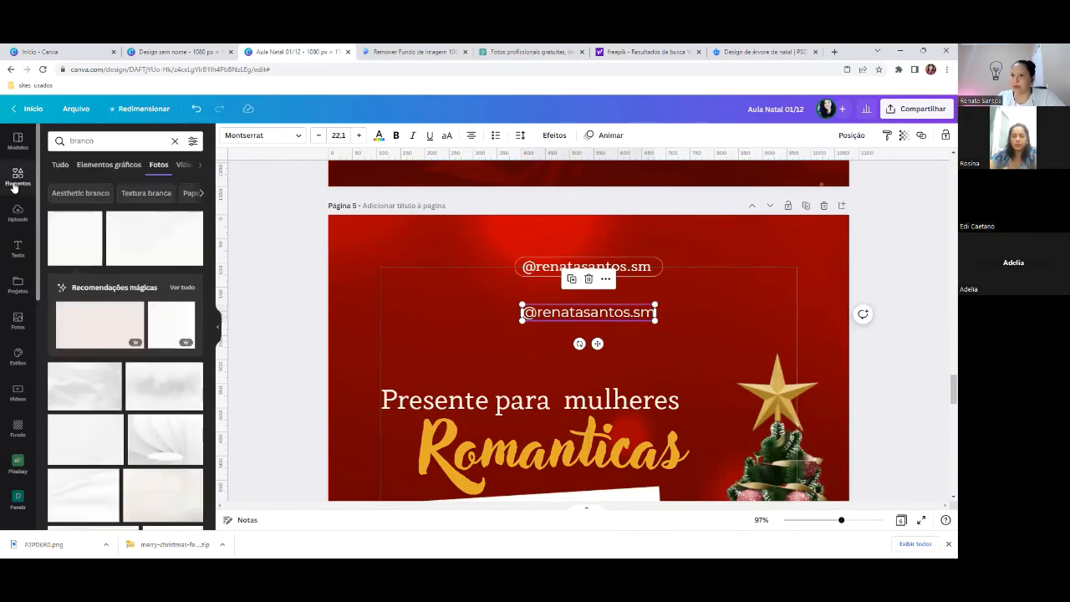
{"action": "left_click", "coordinate": [173, 142]}
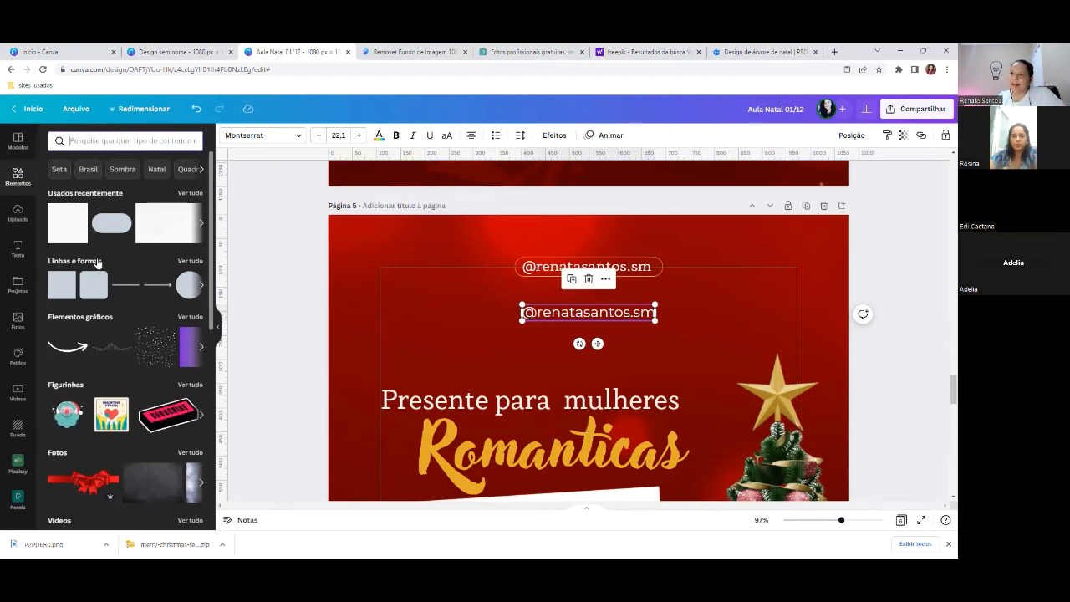
{"action": "left_click", "coordinate": [191, 261]}
{"action": "scroll", "coordinate": [193, 266], "scroll_direction": "down", "scroll_amount": 5}
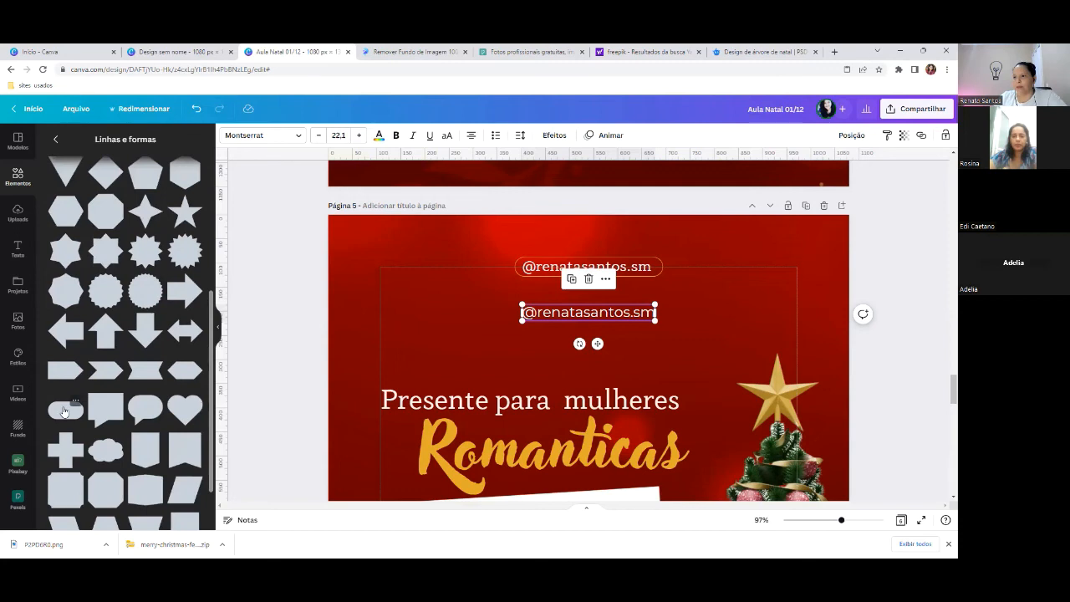
{"action": "scroll", "coordinate": [74, 410], "scroll_direction": "down", "scroll_amount": 1}
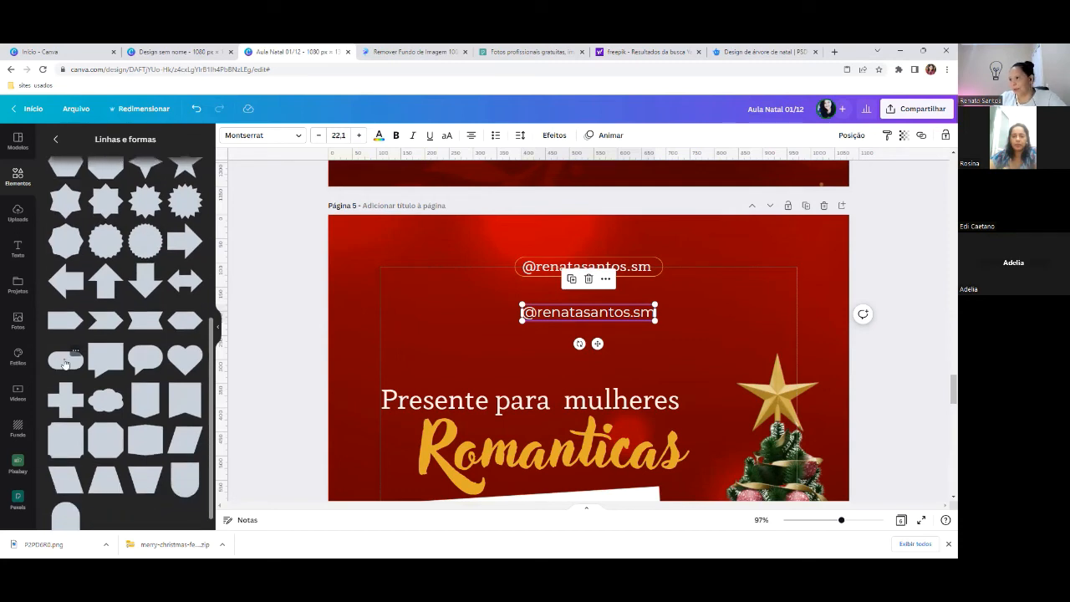
{"action": "left_click", "coordinate": [66, 362]}
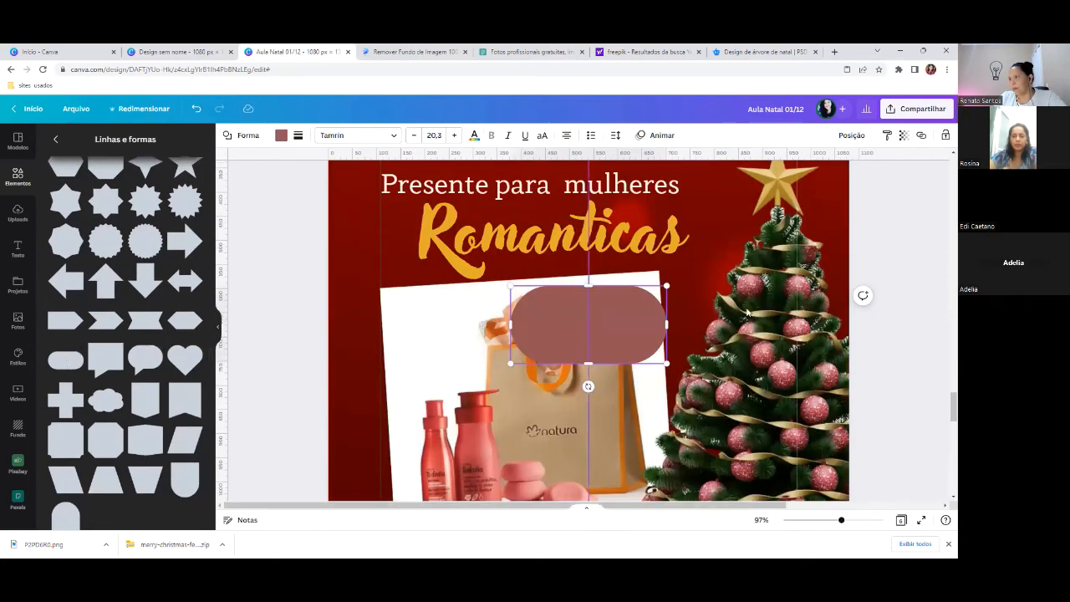
{"action": "scroll", "coordinate": [541, 418], "scroll_direction": "up", "scroll_amount": 3}
{"action": "left_click", "coordinate": [701, 378]}
- Move and resize the pill to about 337 × 34, centred behind the second social-media handle
{"action": "left_click", "coordinate": [550, 452]}
{"action": "left_click_drag", "start_coordinate": [563, 463], "coordinate": [433, 255]}
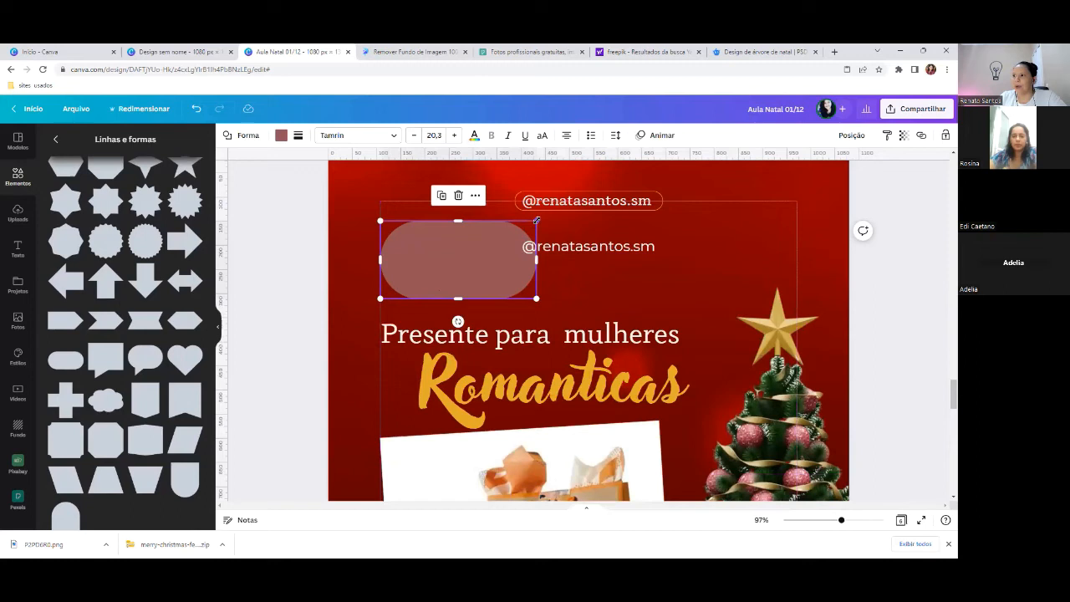
{"action": "left_click_drag", "start_coordinate": [535, 222], "coordinate": [408, 274]}
{"action": "left_click_drag", "start_coordinate": [404, 322], "coordinate": [533, 274]}
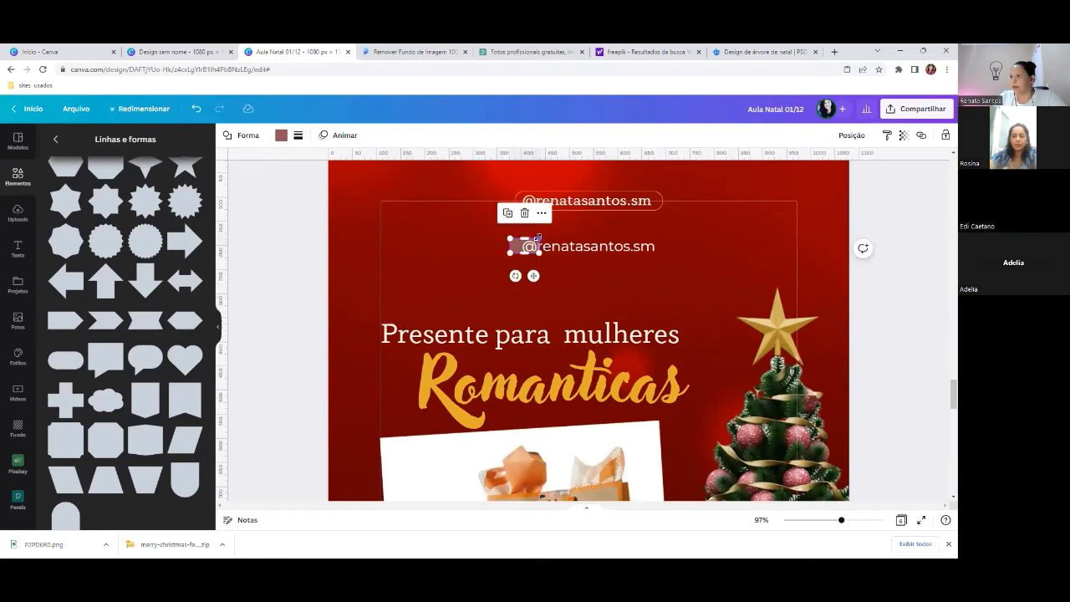
{"action": "left_click_drag", "start_coordinate": [540, 237], "coordinate": [541, 237]}
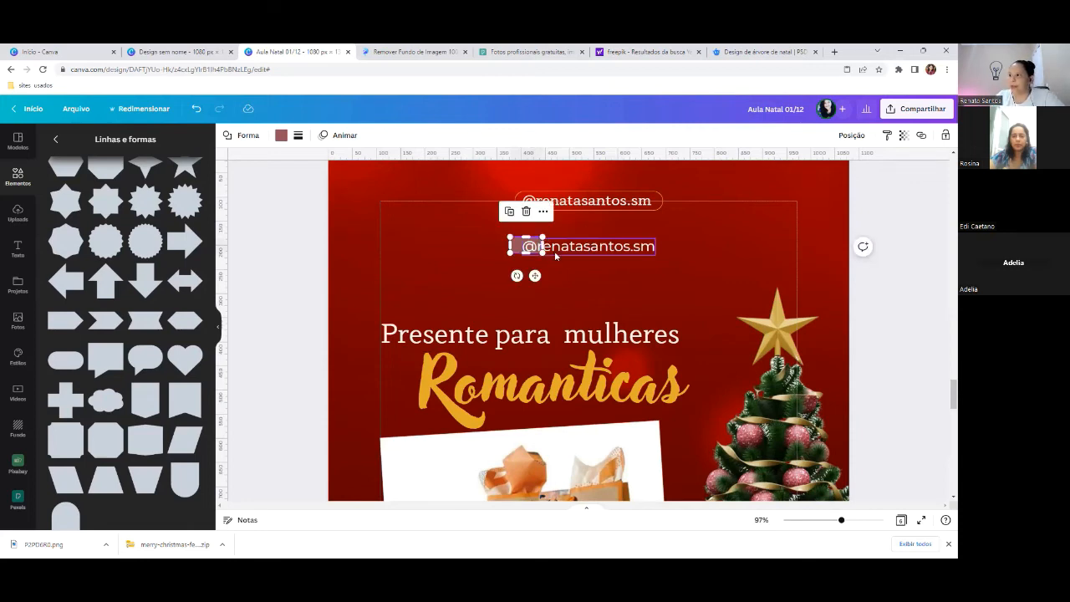
{"action": "left_click_drag", "start_coordinate": [841, 522], "coordinate": [858, 522]}
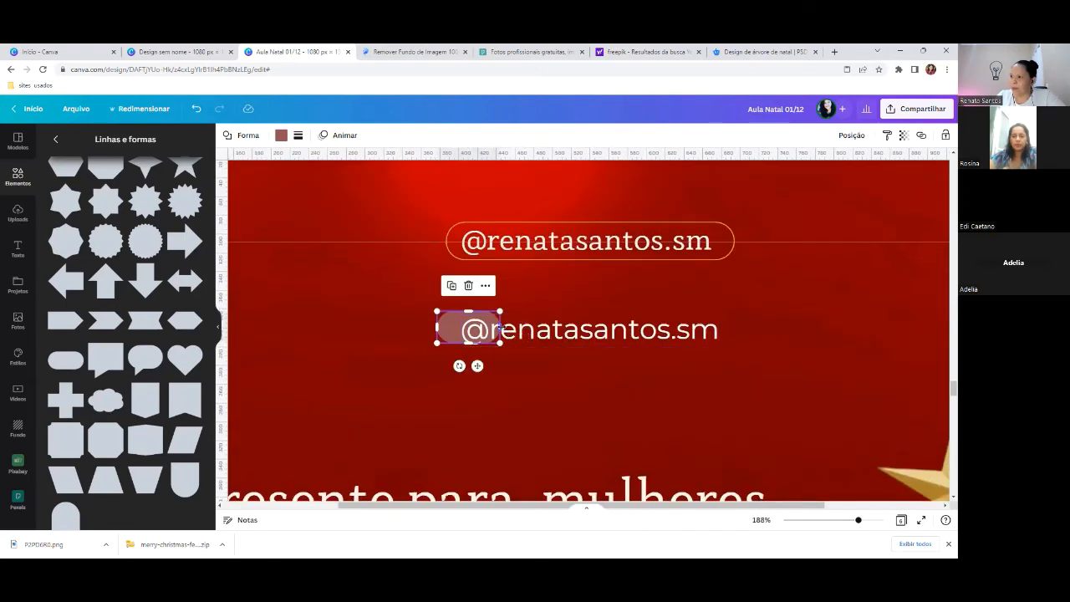
{"action": "left_click_drag", "start_coordinate": [512, 331], "coordinate": [739, 342]}
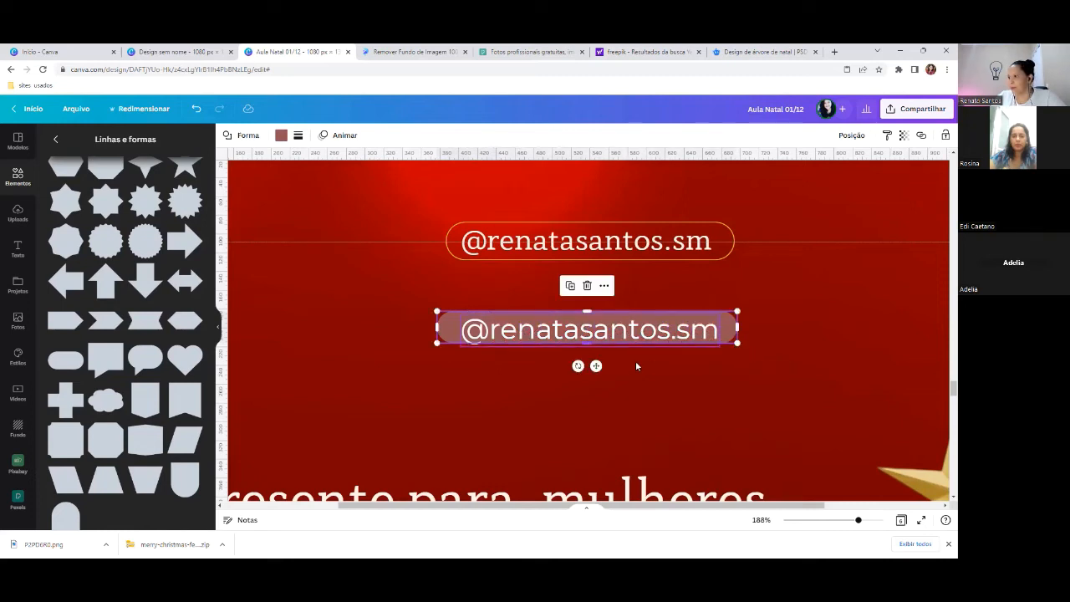
{"action": "left_click_drag", "start_coordinate": [595, 364], "coordinate": [597, 368]}
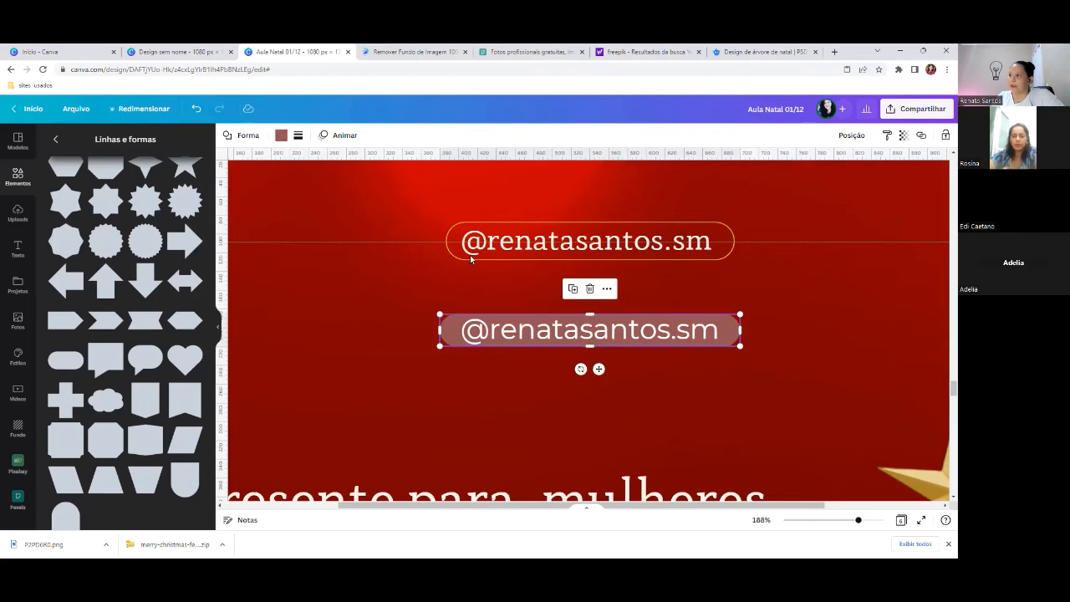
- Give the pill a transparent fill and a solid gold border of thickness 1
{"action": "left_click", "coordinate": [243, 136]}
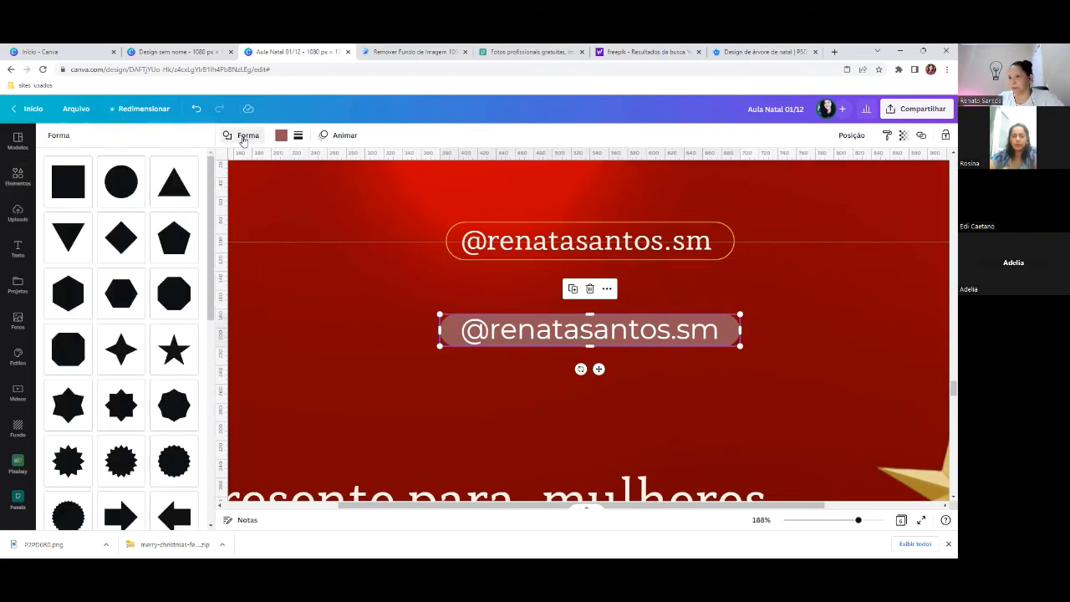
{"action": "left_click", "coordinate": [280, 136]}
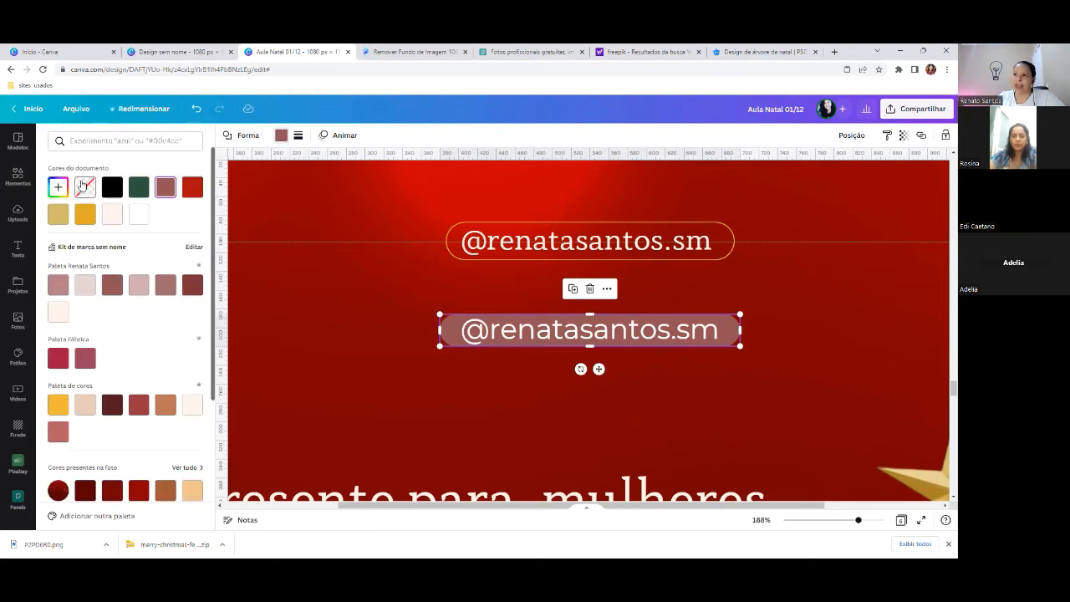
{"action": "left_click", "coordinate": [84, 187]}
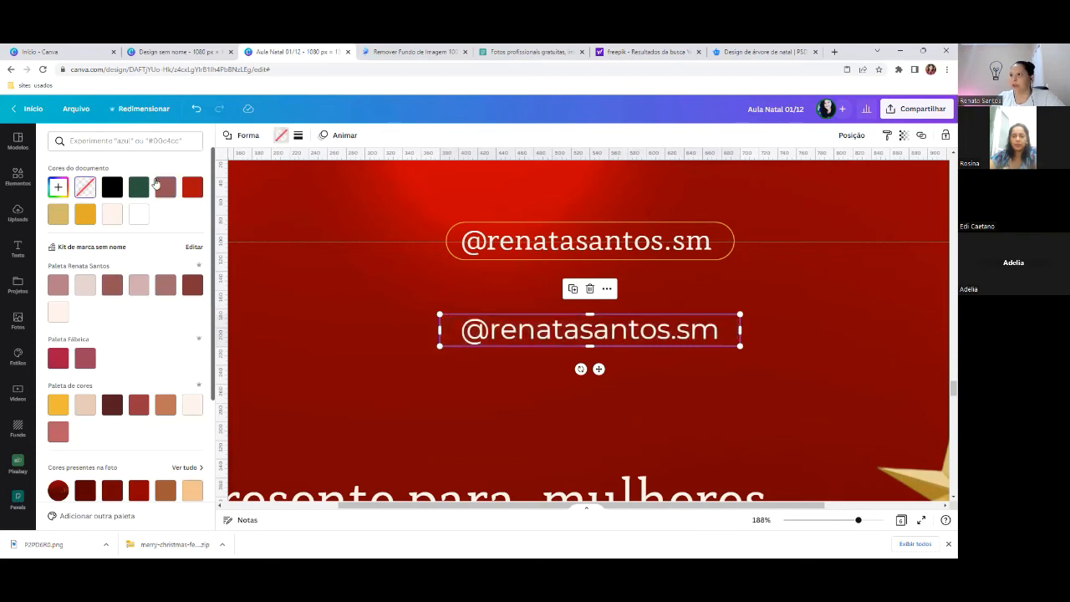
{"action": "left_click", "coordinate": [297, 136]}
{"action": "left_click", "coordinate": [334, 166]}
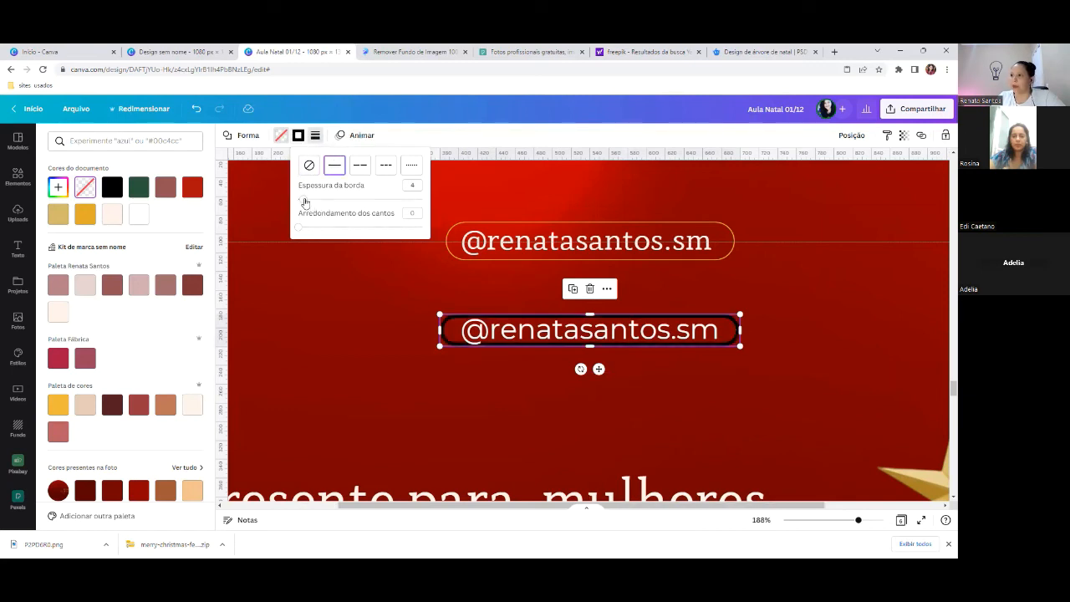
{"action": "left_click_drag", "start_coordinate": [304, 201], "coordinate": [300, 201]}
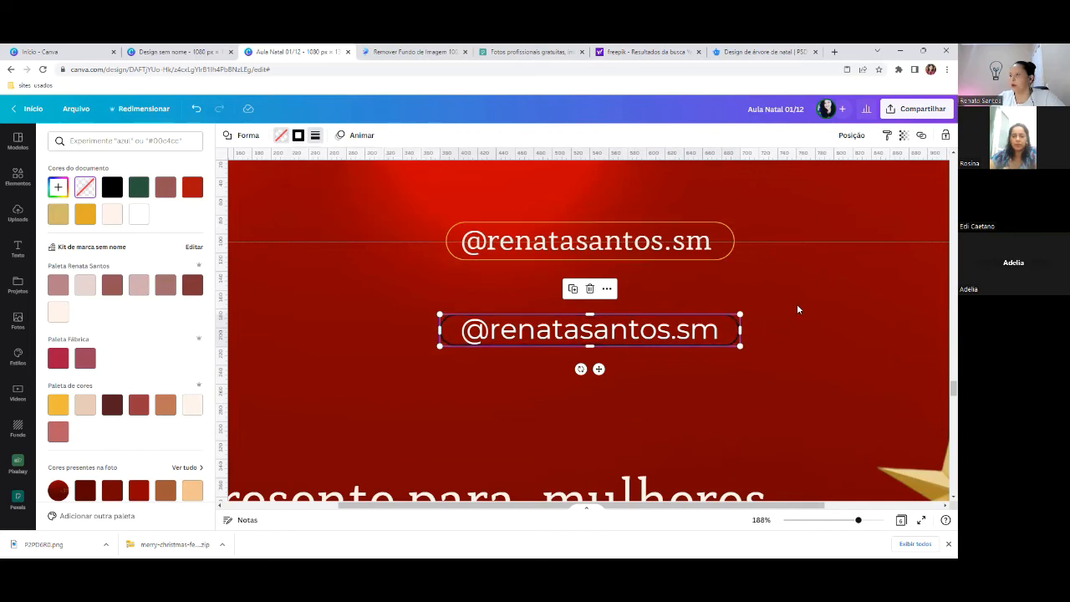
{"action": "double_click", "coordinate": [797, 304]}
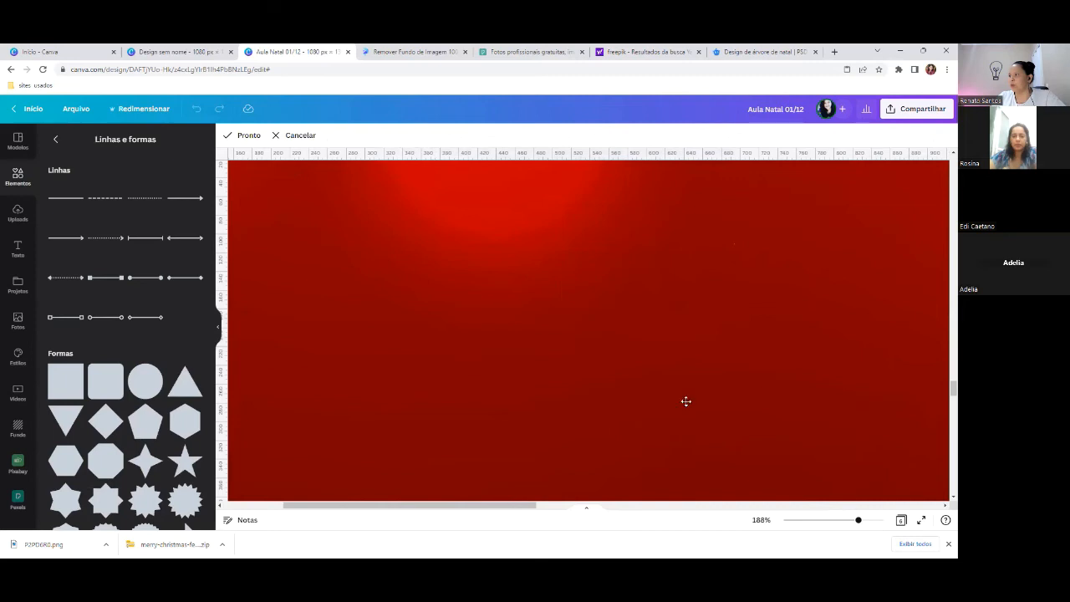
{"action": "left_click", "coordinate": [245, 136]}
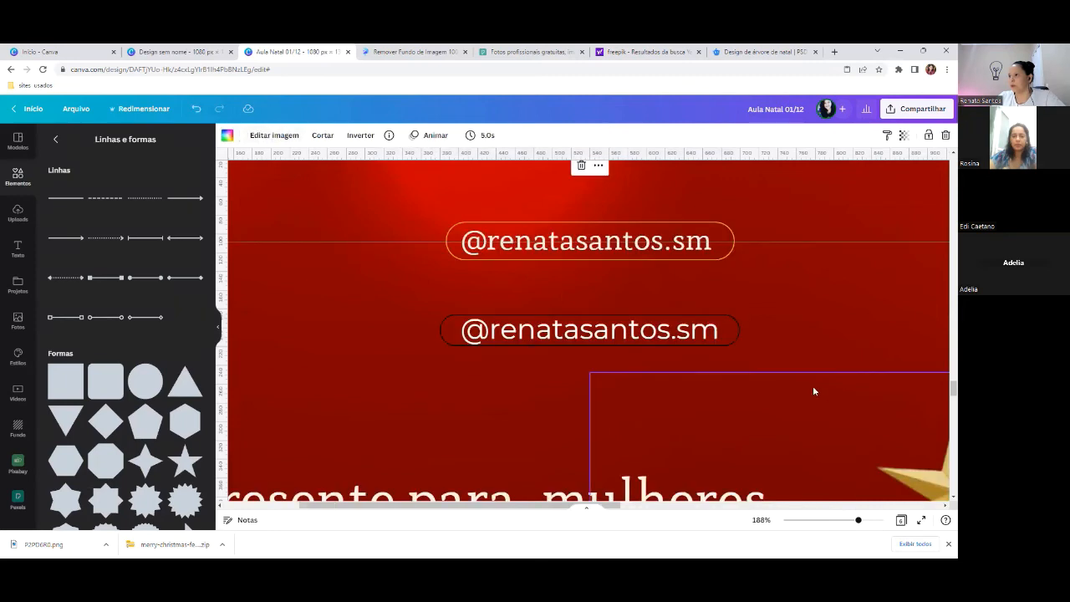
{"action": "left_click", "coordinate": [734, 329]}
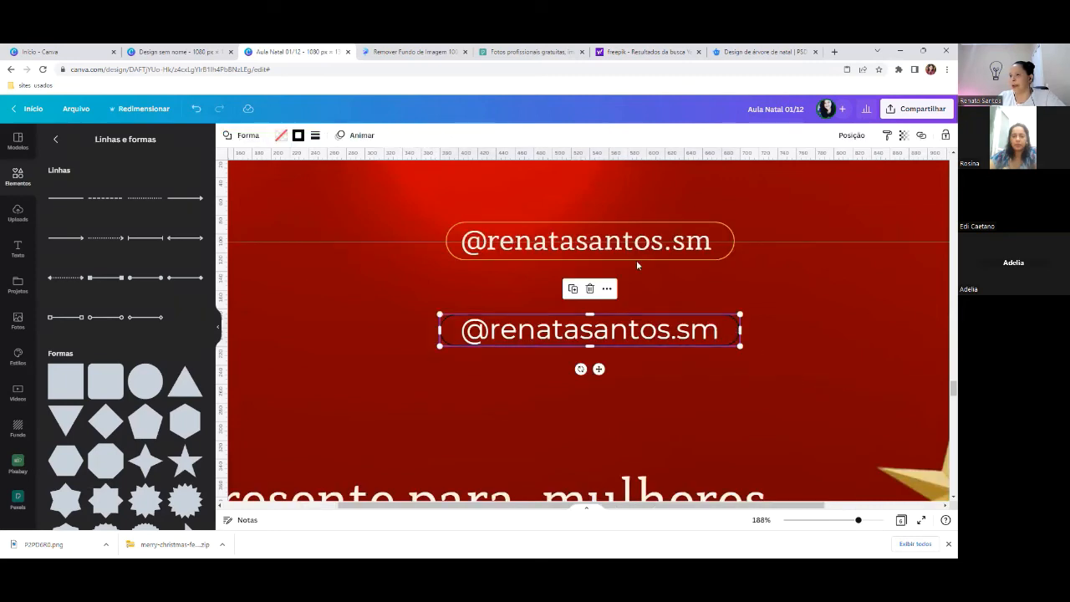
{"action": "left_click", "coordinate": [298, 137]}
{"action": "left_click", "coordinate": [192, 189]}
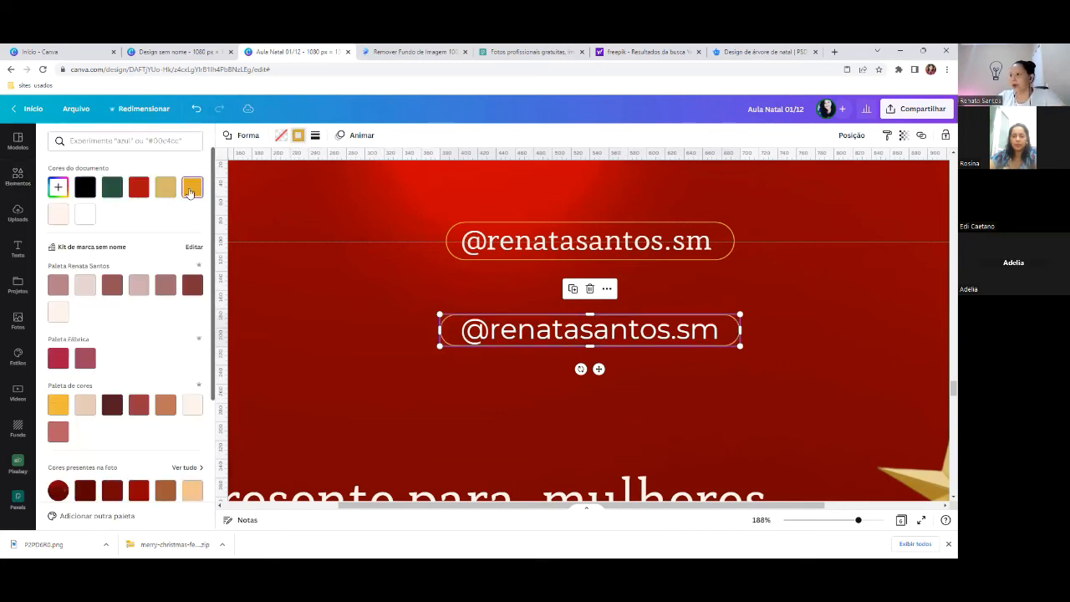
{"action": "left_click", "coordinate": [769, 361]}
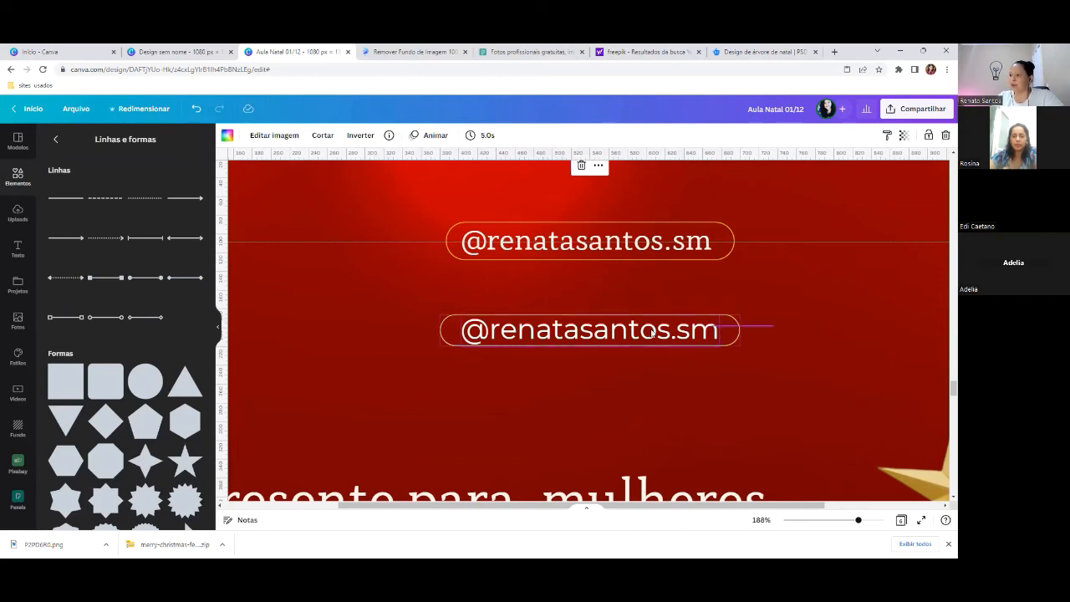
- Group the second handle text with its gold outline and reposition the group
{"action": "left_click", "coordinate": [531, 331]}
{"action": "right_click", "coordinate": [531, 332]}
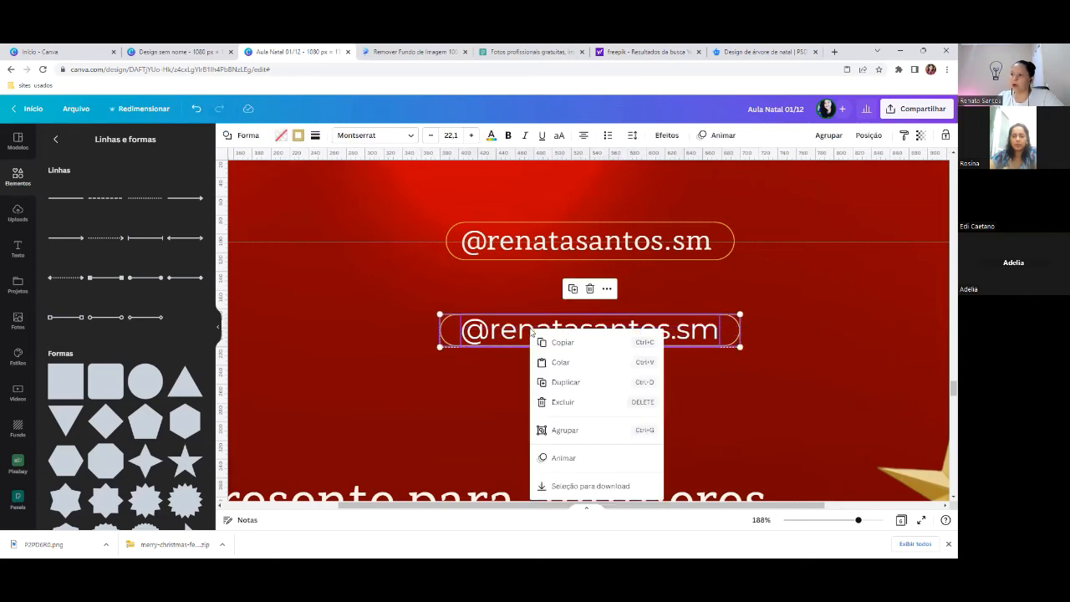
{"action": "left_click", "coordinate": [562, 429]}
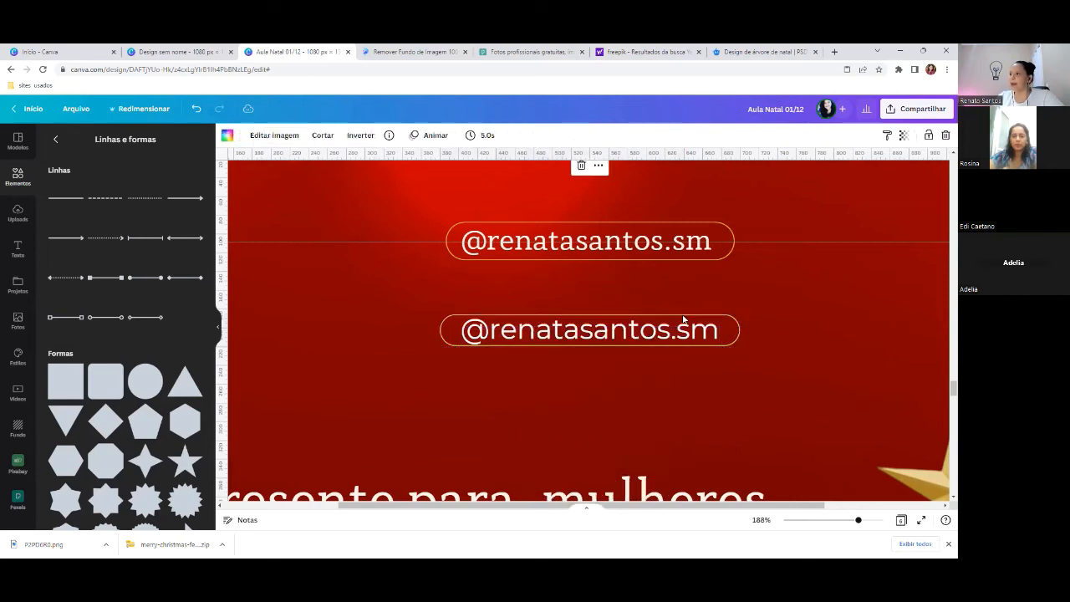
{"action": "left_click_drag", "start_coordinate": [635, 330], "coordinate": [607, 331]}
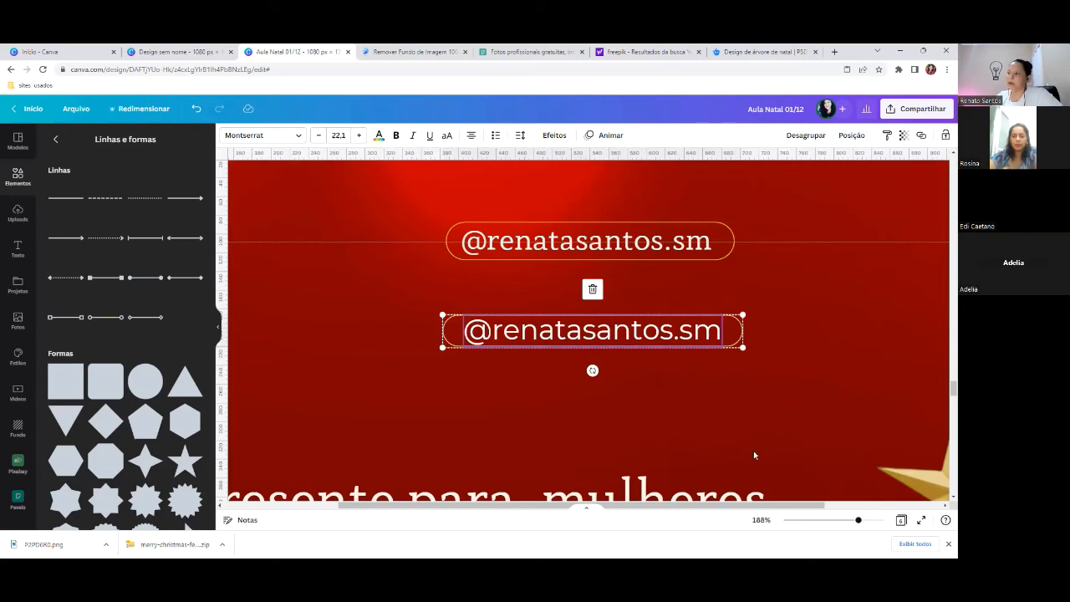
{"action": "left_click_drag", "start_coordinate": [857, 520], "coordinate": [821, 520]}
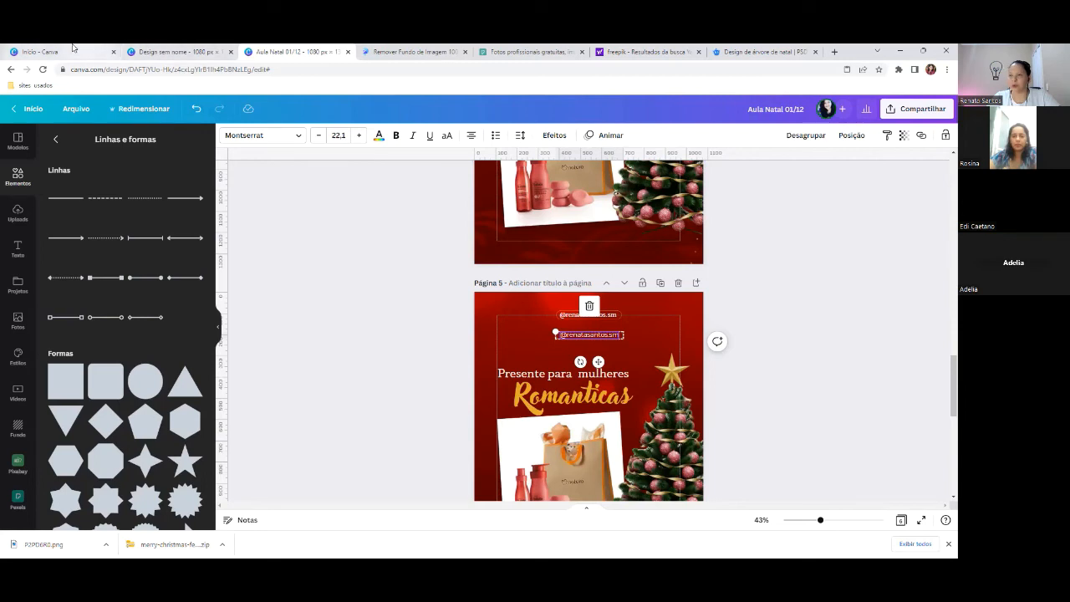
- Flip between the blank 1080 × 1350 design and Aula Natal tabs, ending on 'Início - Canva'
{"action": "left_click", "coordinate": [164, 48]}
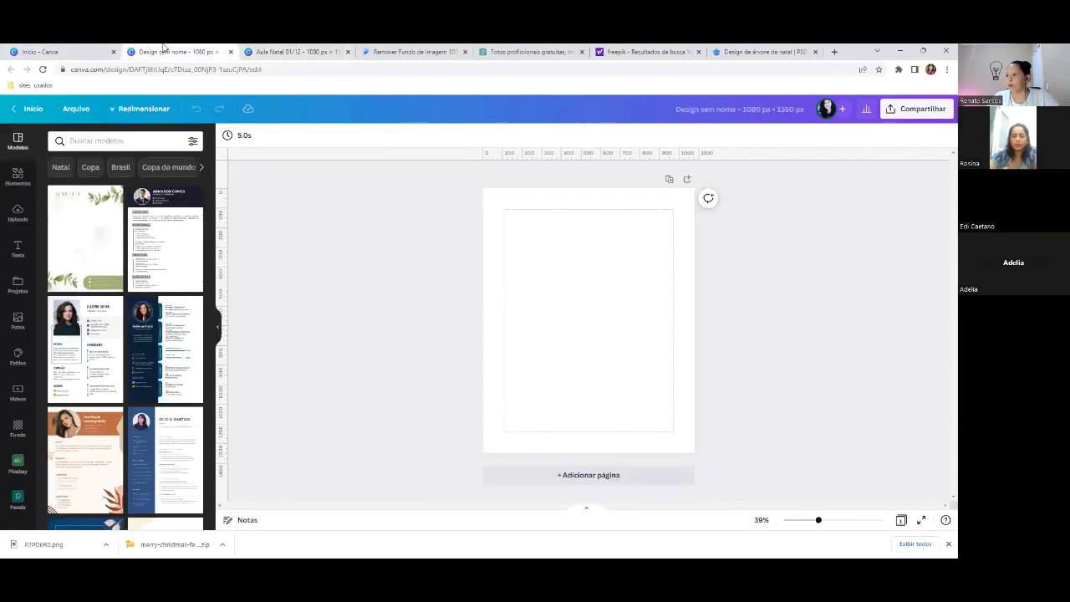
{"action": "left_click", "coordinate": [83, 49]}
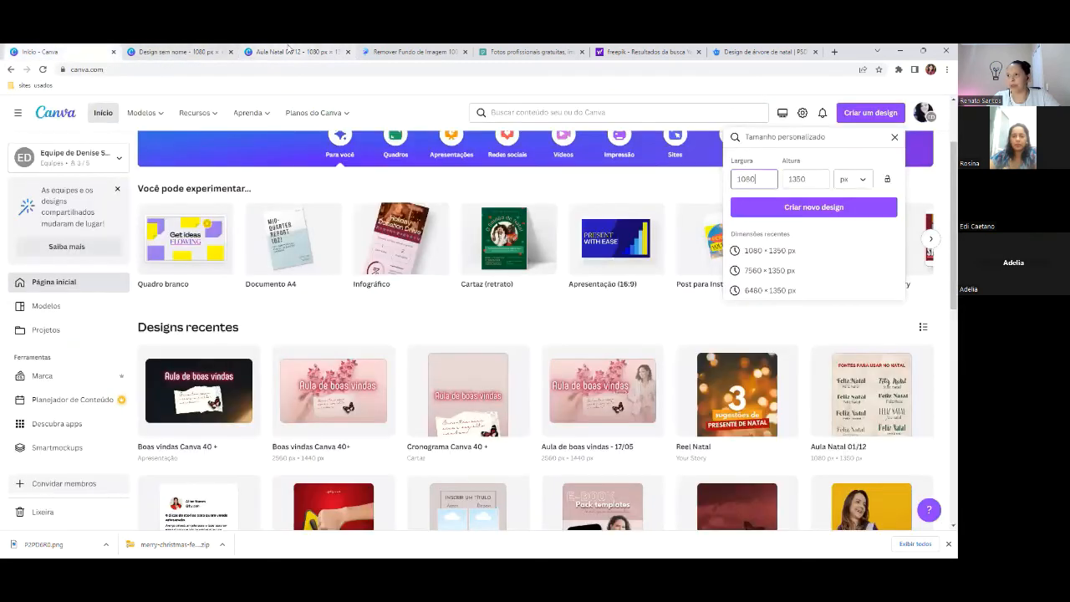
{"action": "left_click", "coordinate": [292, 51]}
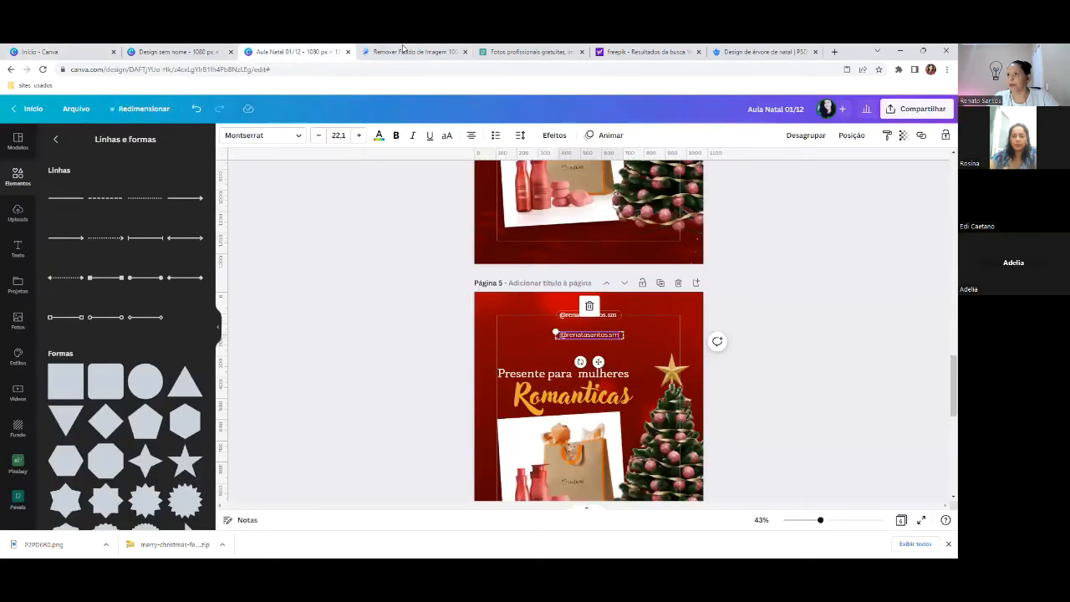
{"action": "left_click", "coordinate": [166, 47]}
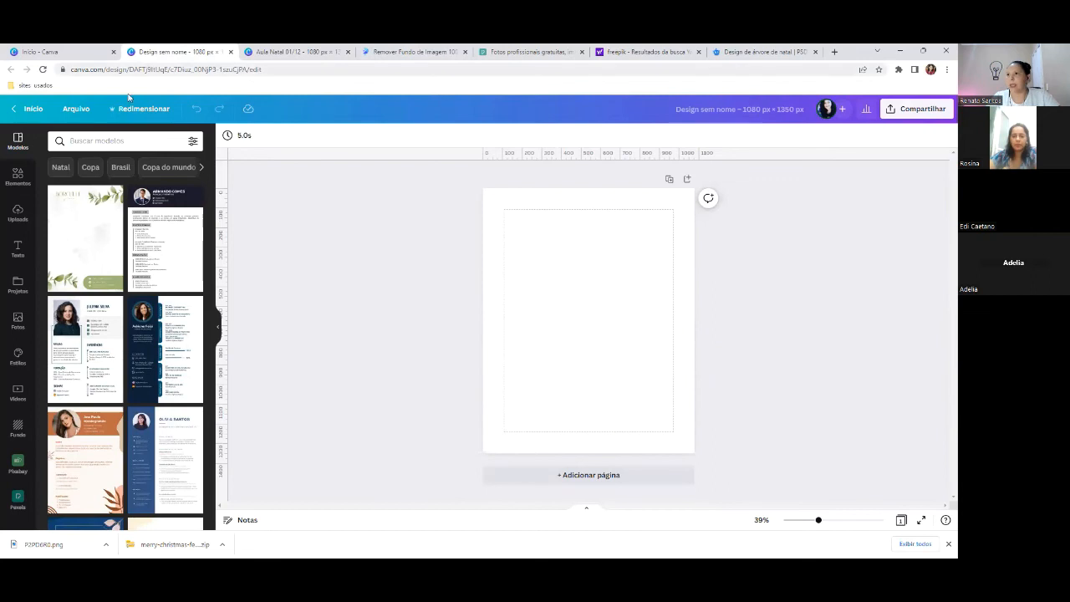
{"action": "mouse_move", "coordinate": [72, 47]}
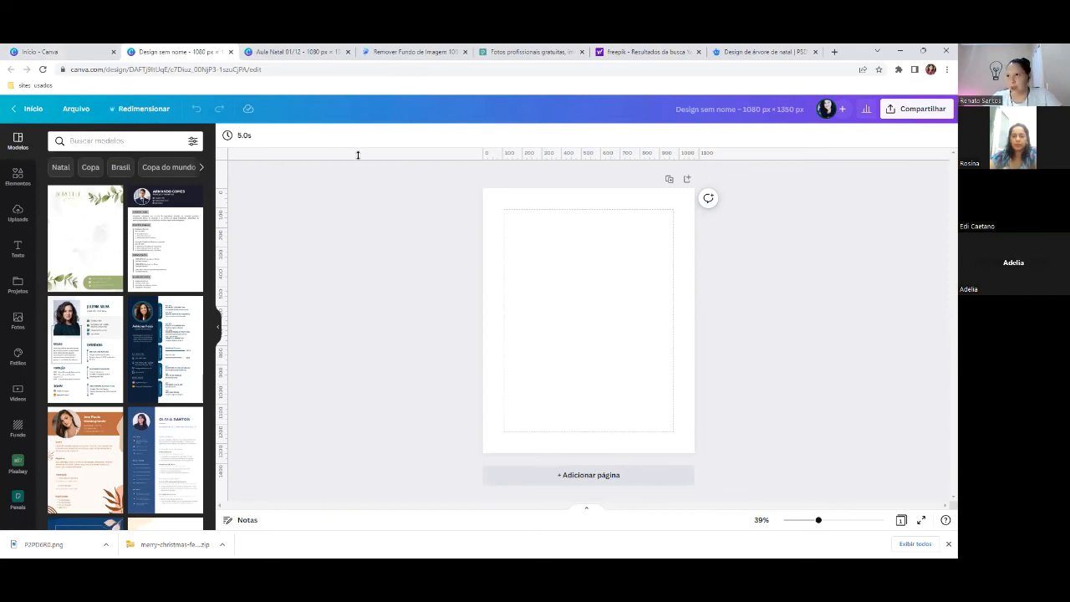
{"action": "left_click", "coordinate": [73, 46]}
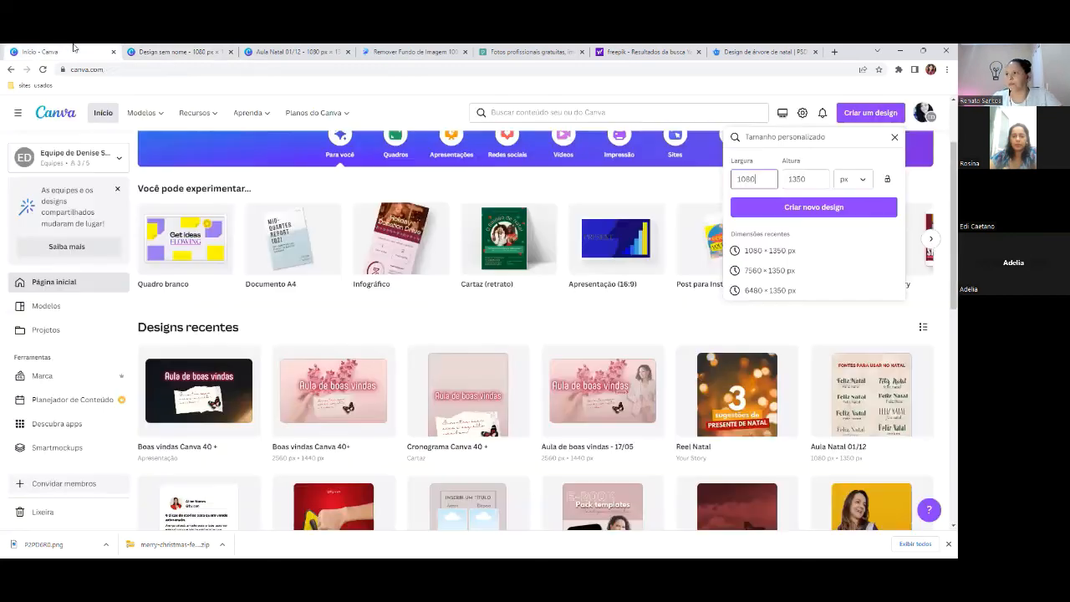
{"action": "left_click", "coordinate": [584, 322]}
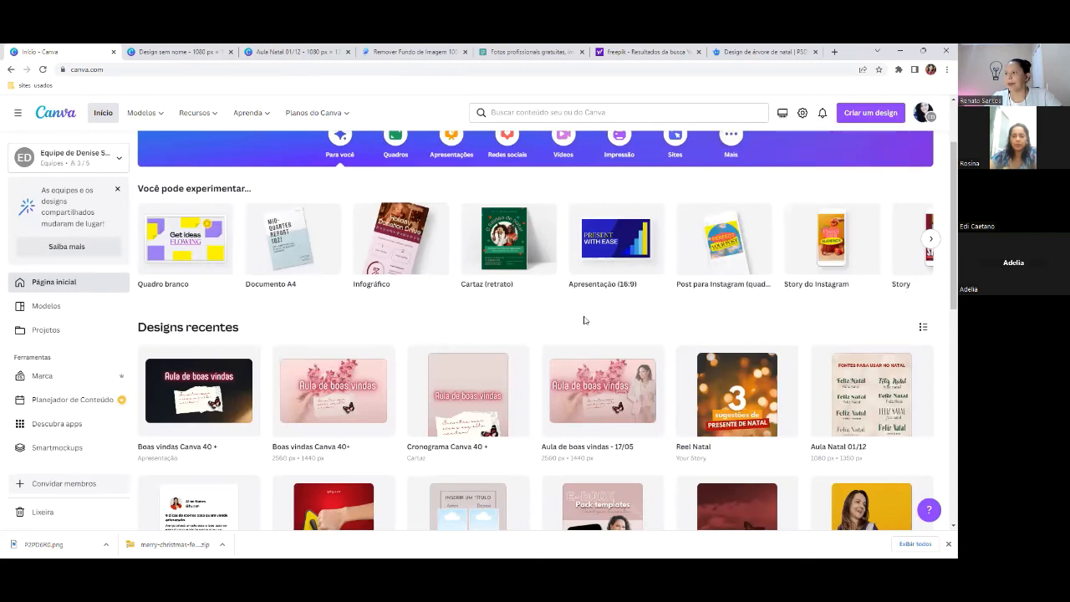
{"action": "left_click", "coordinate": [740, 392]}
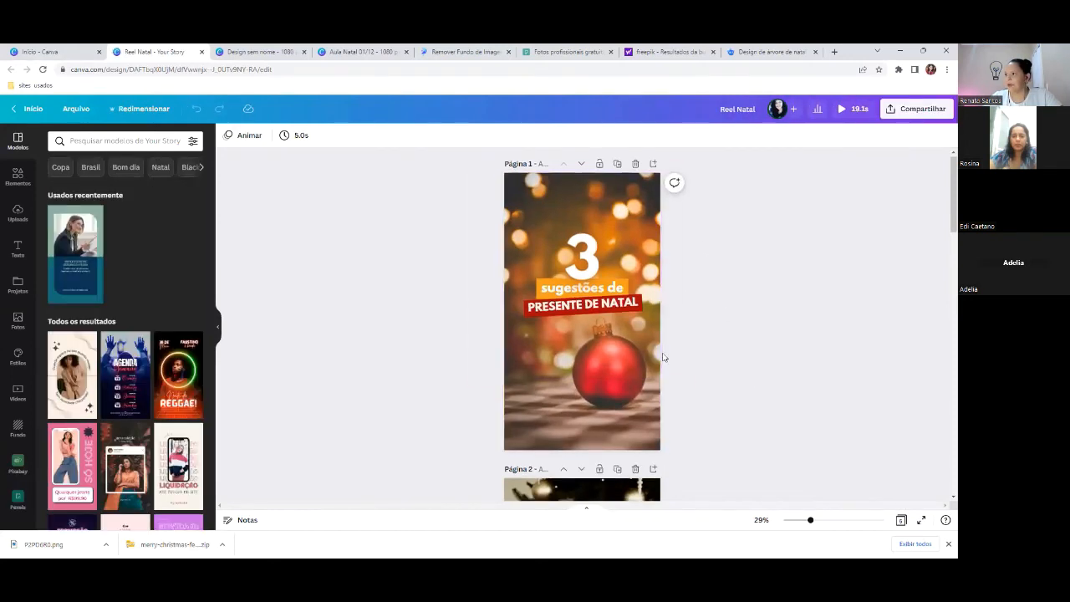
{"action": "scroll", "coordinate": [662, 356], "scroll_direction": "down", "scroll_amount": 2}
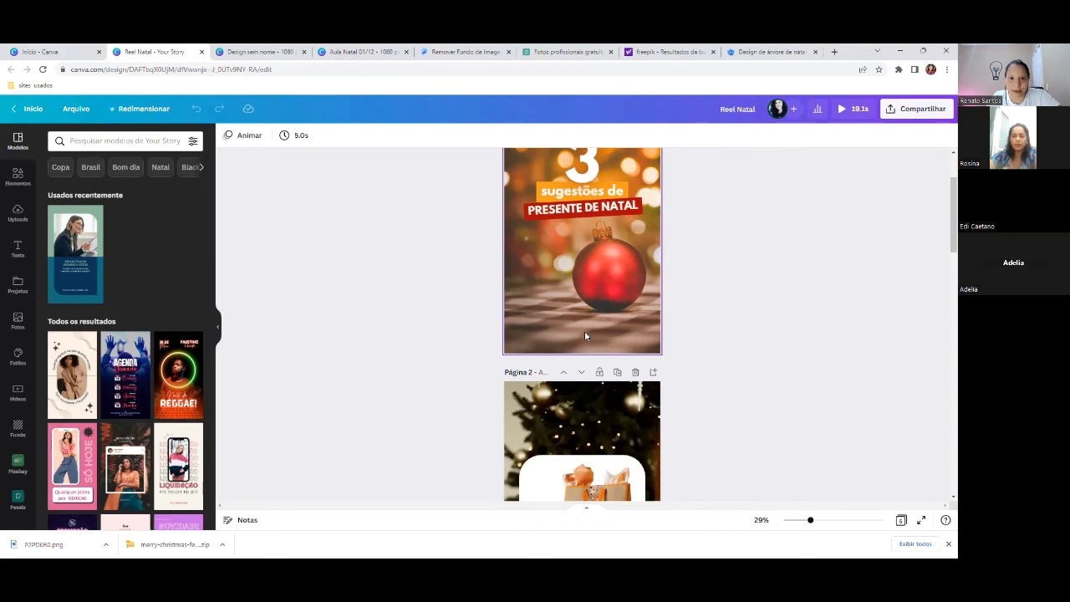
{"action": "scroll", "coordinate": [585, 334], "scroll_direction": "up", "scroll_amount": 2}
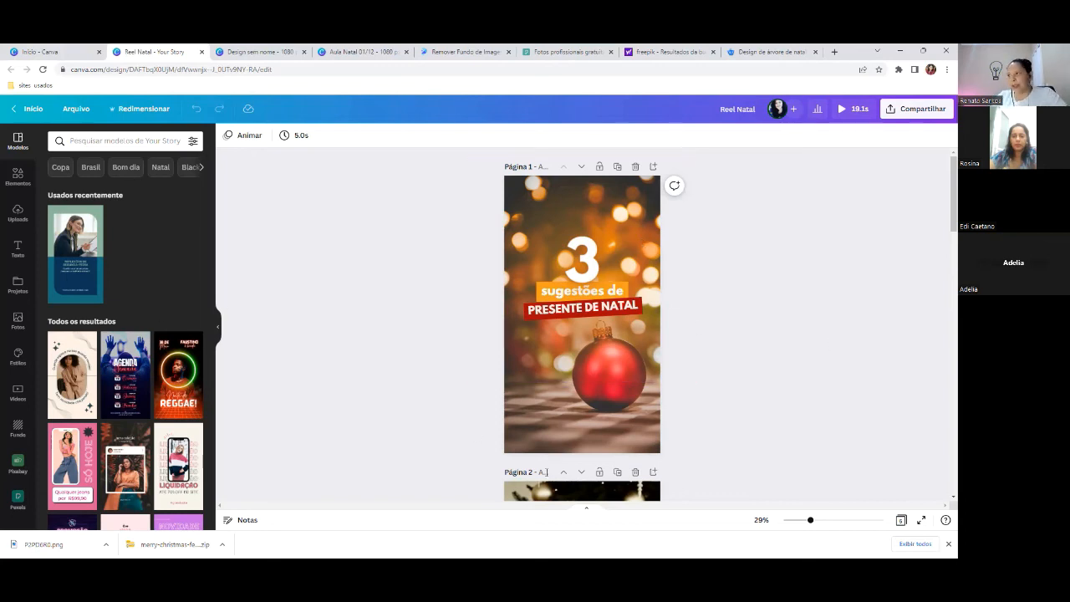
{"action": "scroll", "coordinate": [593, 421], "scroll_direction": "down", "scroll_amount": 2}
{"action": "scroll", "coordinate": [593, 423], "scroll_direction": "down", "scroll_amount": 6}
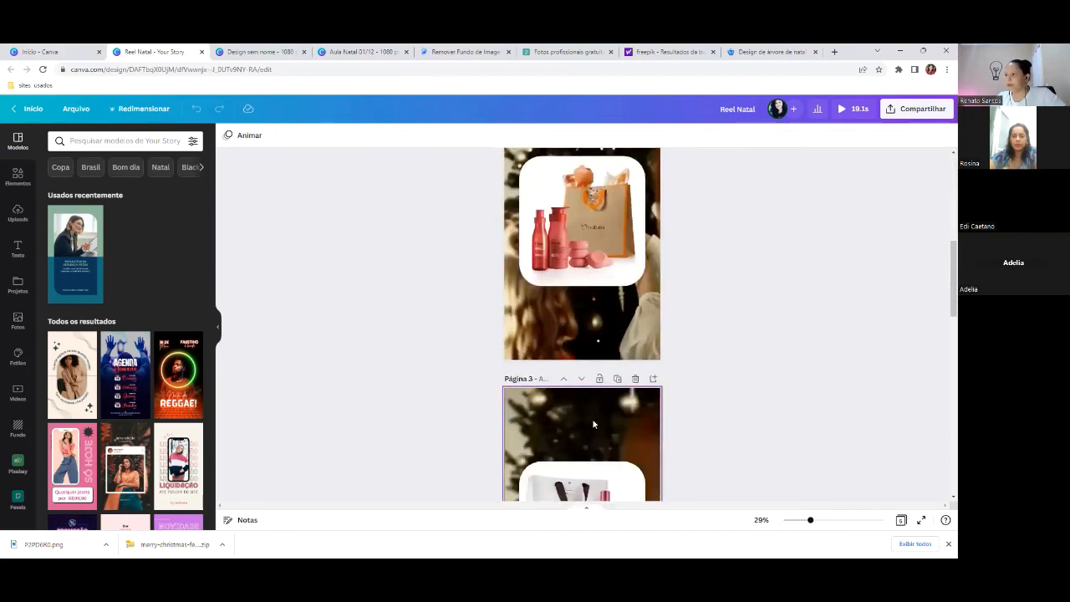
{"action": "scroll", "coordinate": [602, 423], "scroll_direction": "down", "scroll_amount": 3}
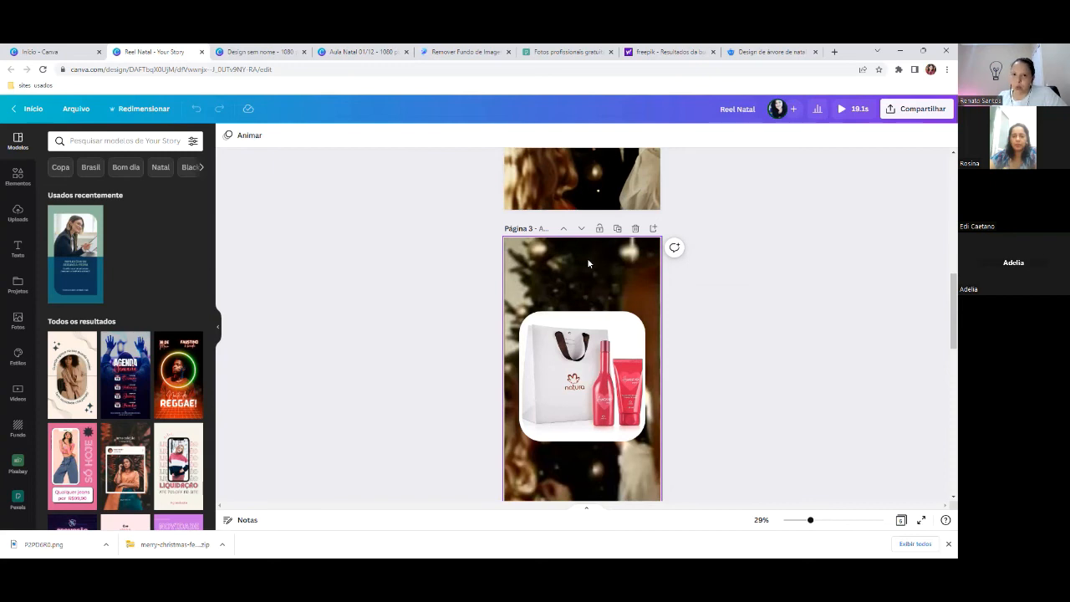
{"action": "scroll", "coordinate": [569, 330], "scroll_direction": "down", "scroll_amount": 5}
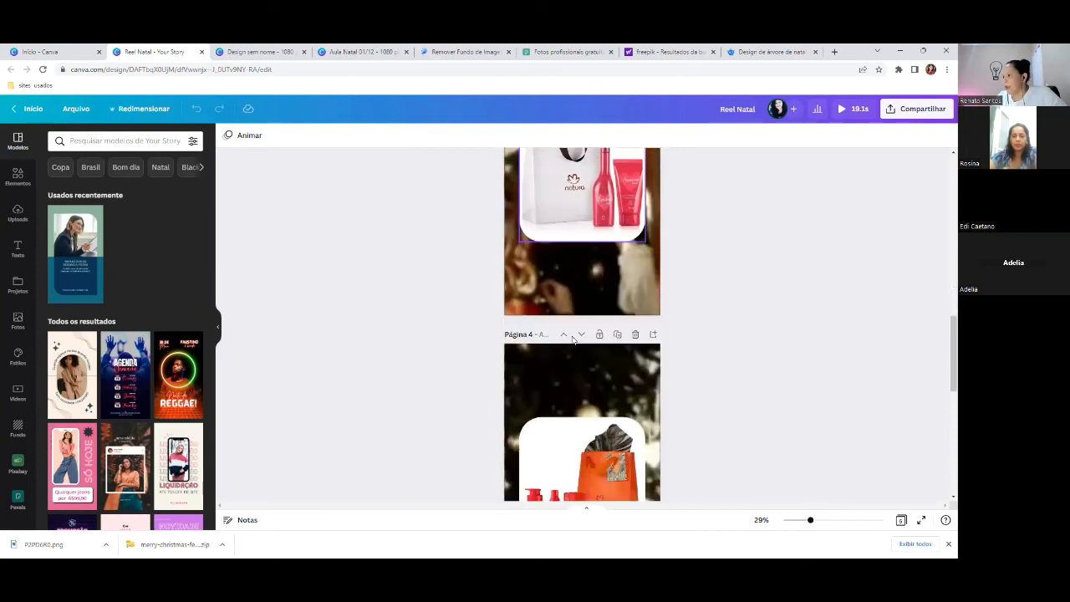
{"action": "scroll", "coordinate": [569, 326], "scroll_direction": "up", "scroll_amount": 4}
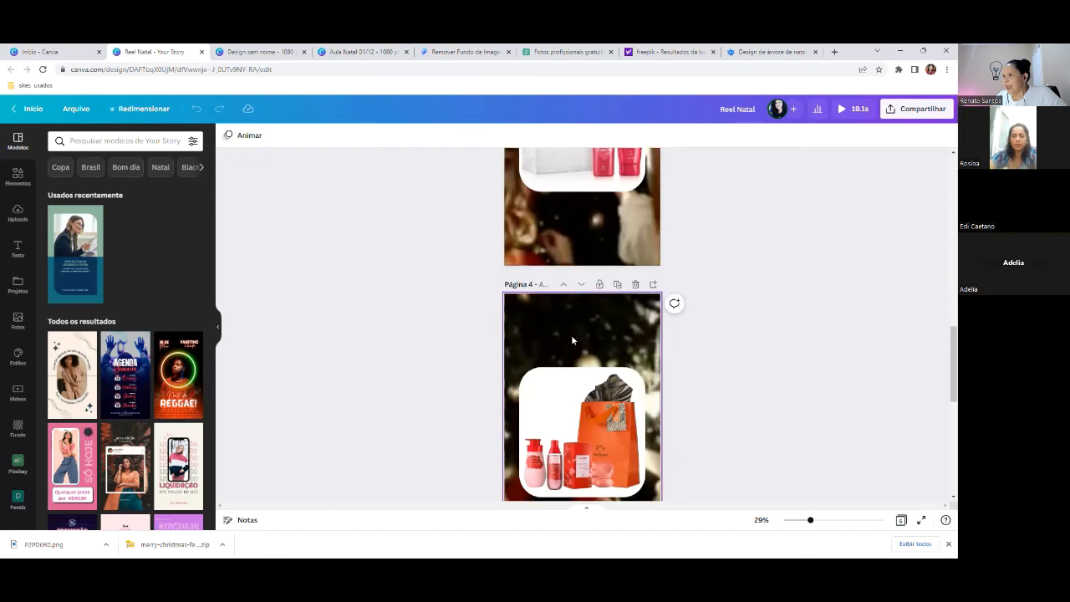
{"action": "scroll", "coordinate": [560, 299], "scroll_direction": "up", "scroll_amount": 3}
{"action": "left_click", "coordinate": [560, 298]}
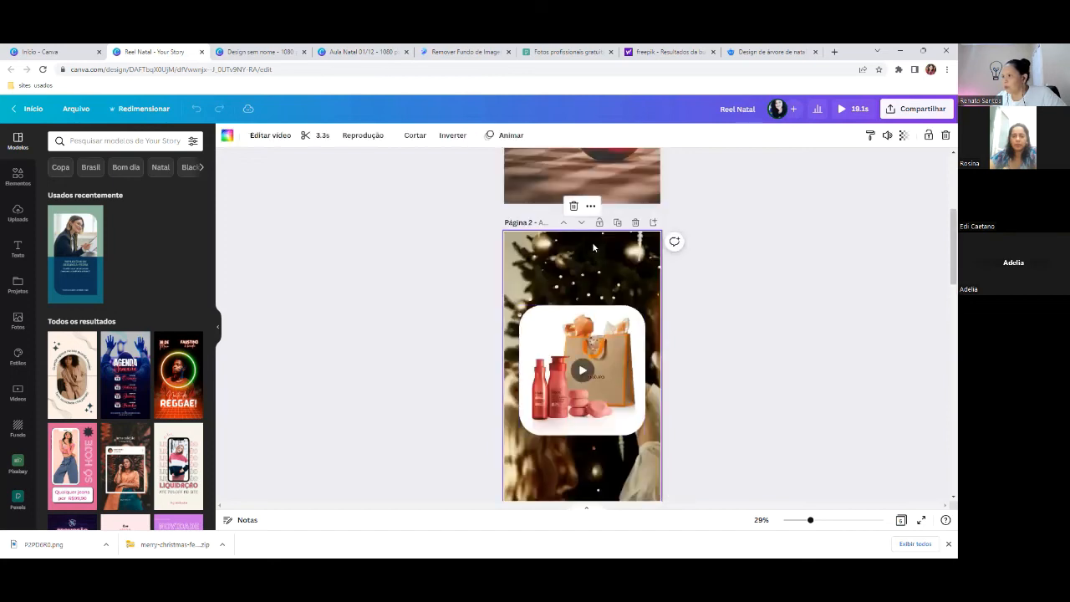
{"action": "scroll", "coordinate": [724, 298], "scroll_direction": "down", "scroll_amount": 2}
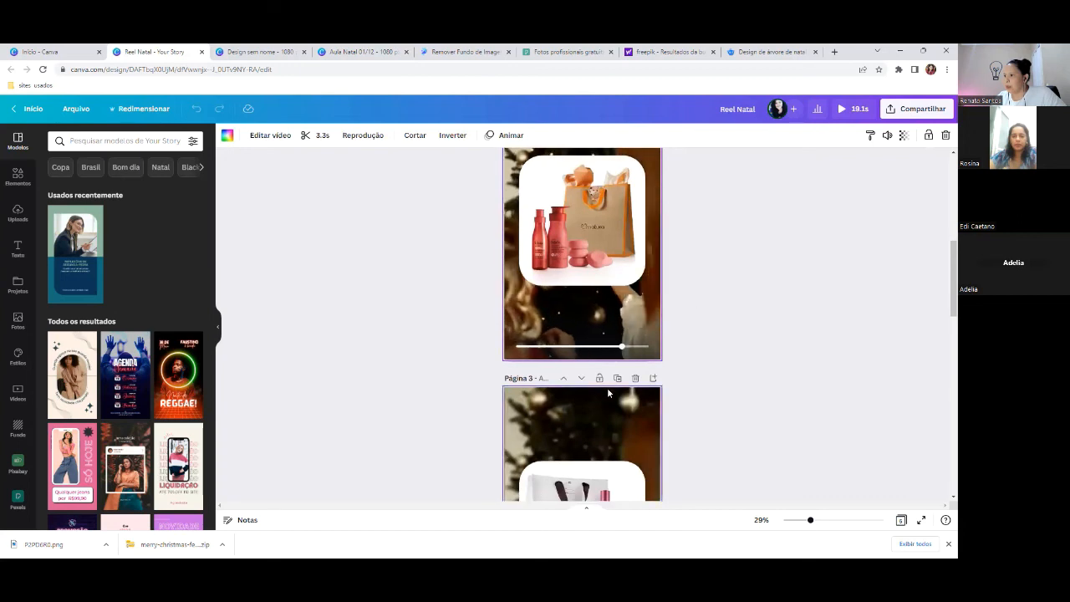
{"action": "scroll", "coordinate": [607, 318], "scroll_direction": "down", "scroll_amount": 2}
{"action": "left_click", "coordinate": [589, 277]}
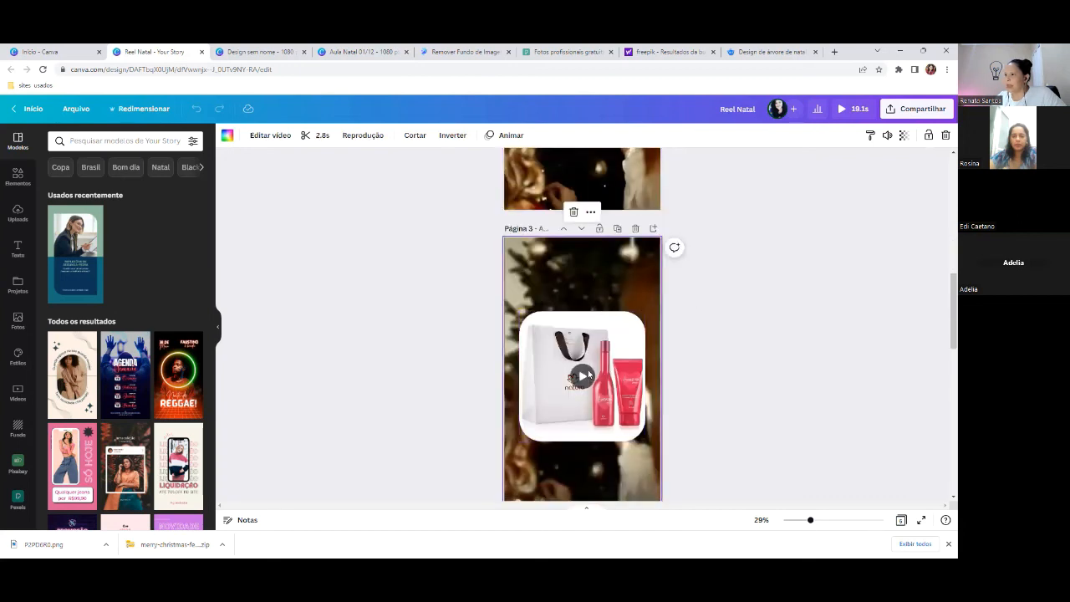
{"action": "left_click", "coordinate": [582, 376]}
{"action": "scroll", "coordinate": [724, 306], "scroll_direction": "down", "scroll_amount": 1}
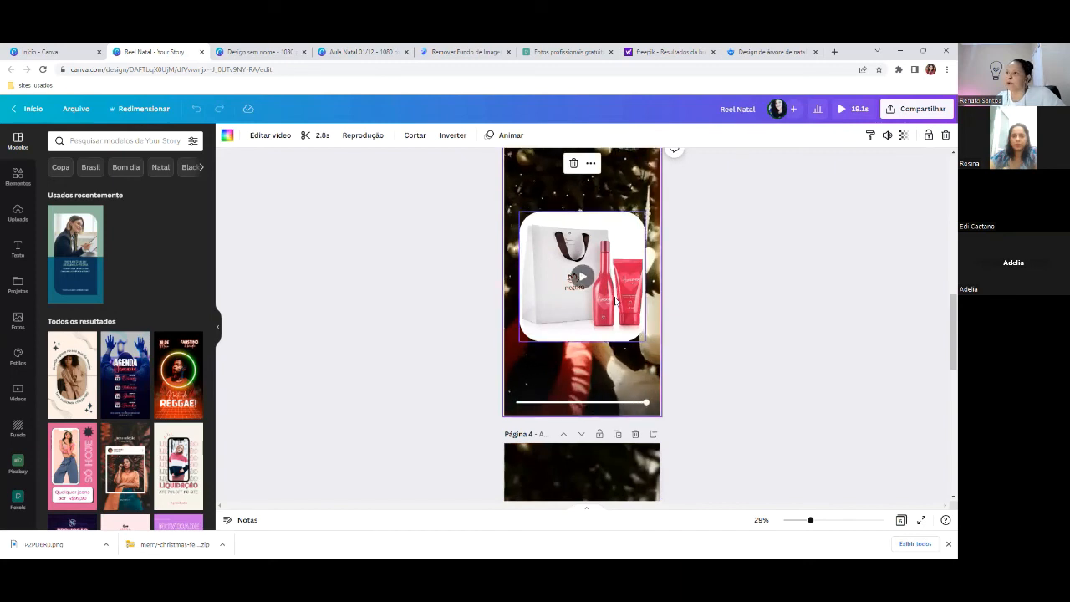
{"action": "scroll", "coordinate": [785, 300], "scroll_direction": "up", "scroll_amount": 3}
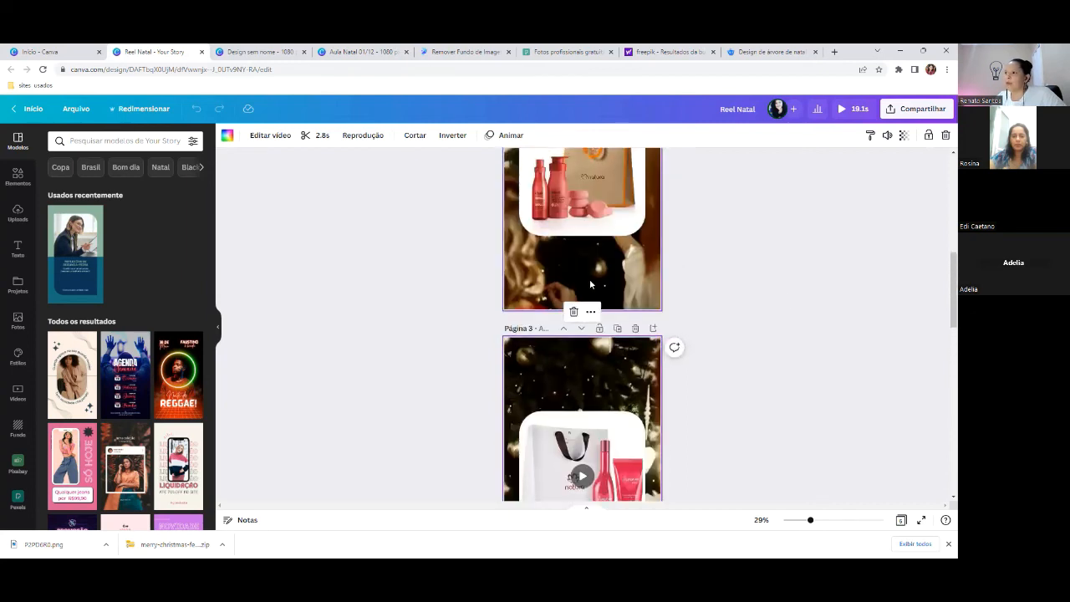
- Search Pexels for 'natal', browse the results, and switch them to Vídeos
{"action": "left_click", "coordinate": [556, 50]}
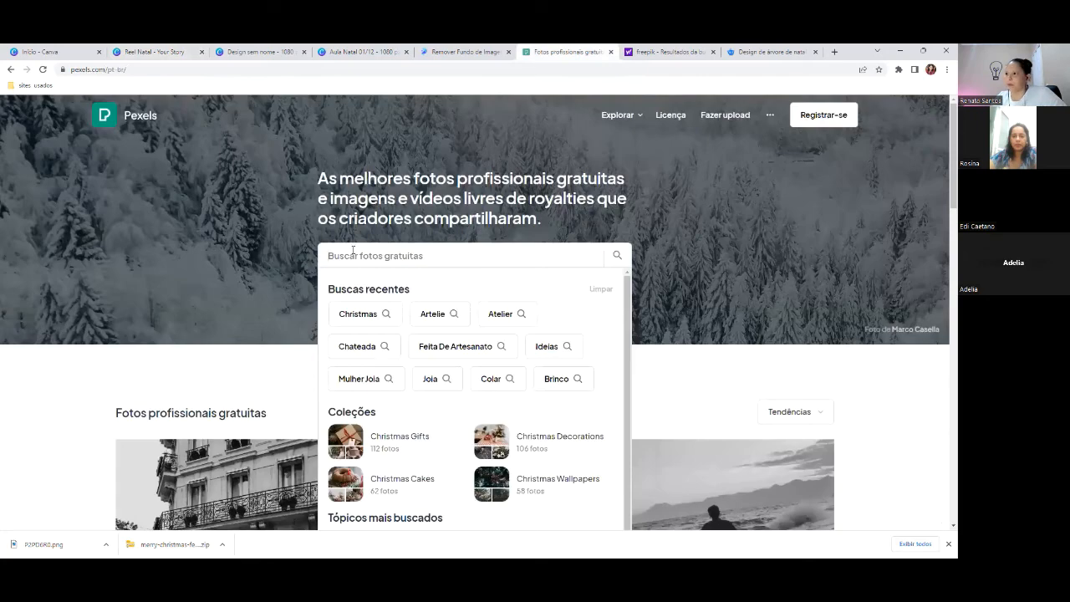
{"action": "type", "text": "natal"}
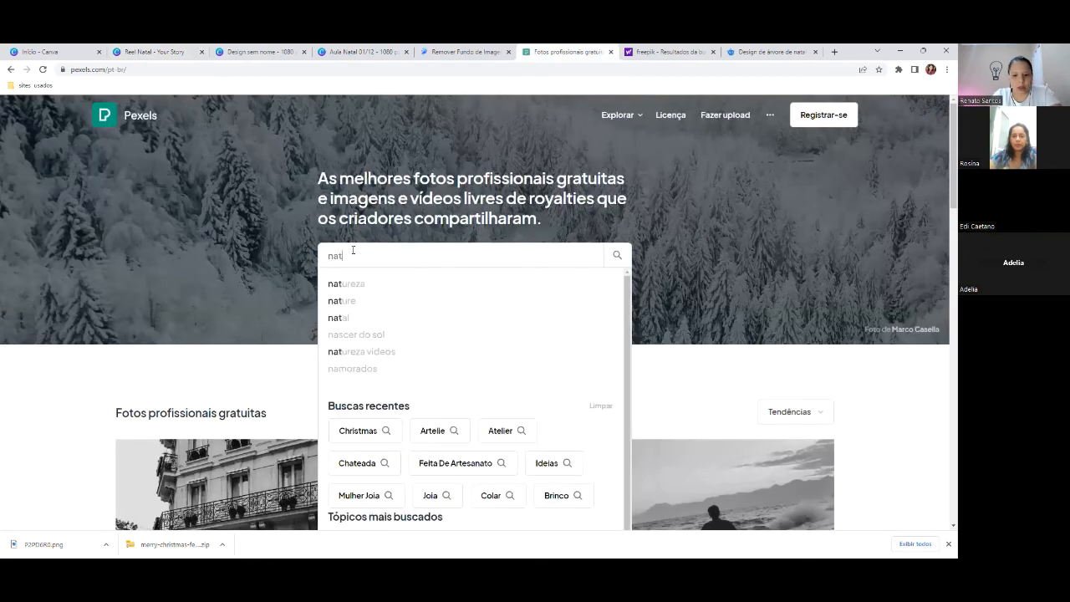
{"action": "key", "text": "Return"}
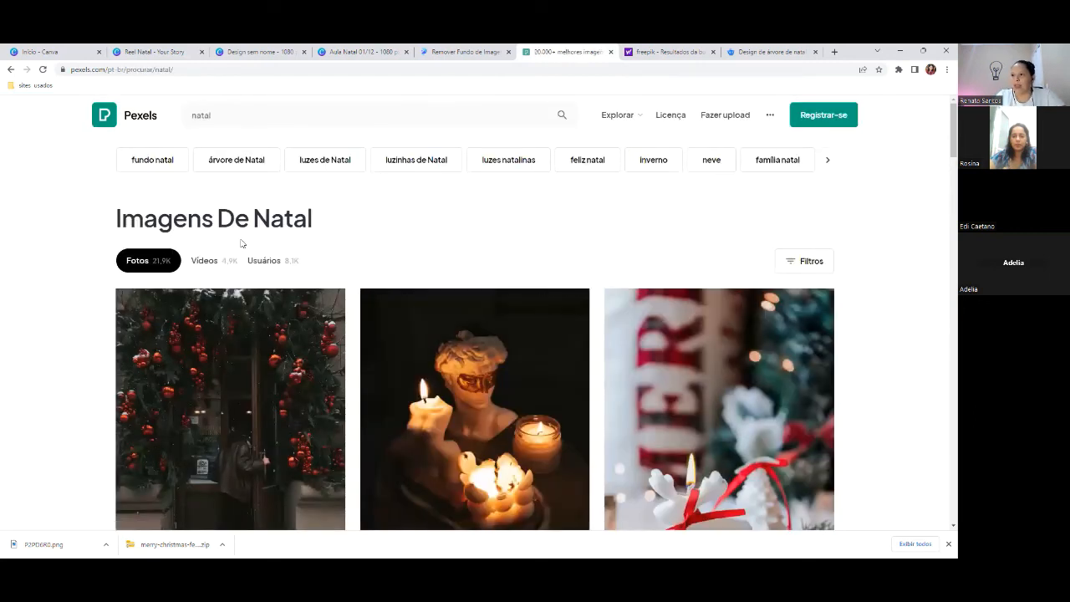
{"action": "scroll", "coordinate": [242, 241], "scroll_direction": "down", "scroll_amount": 1}
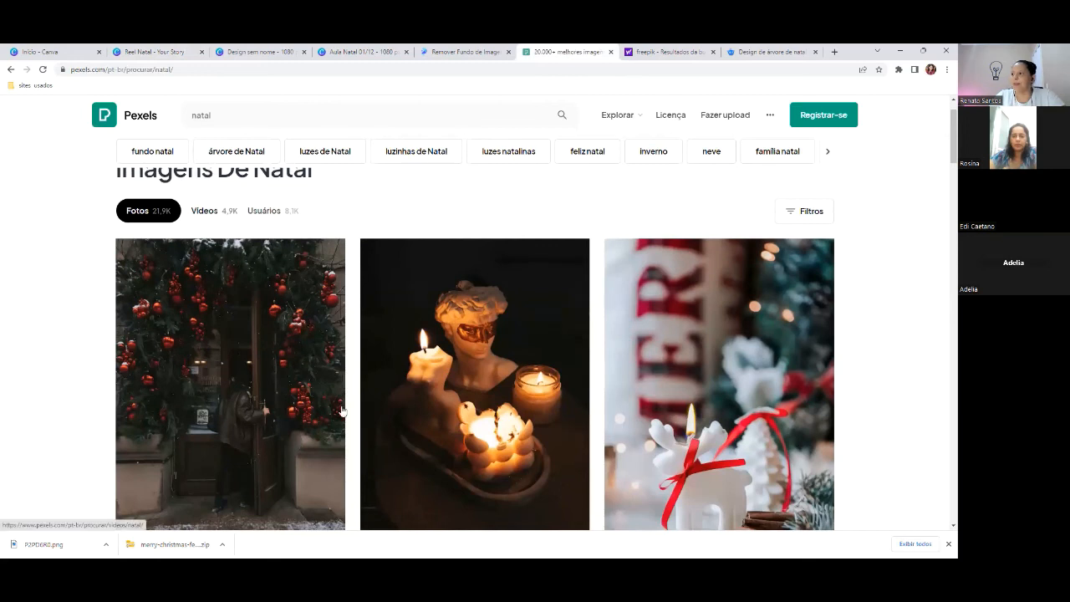
{"action": "scroll", "coordinate": [536, 383], "scroll_direction": "down", "scroll_amount": 5}
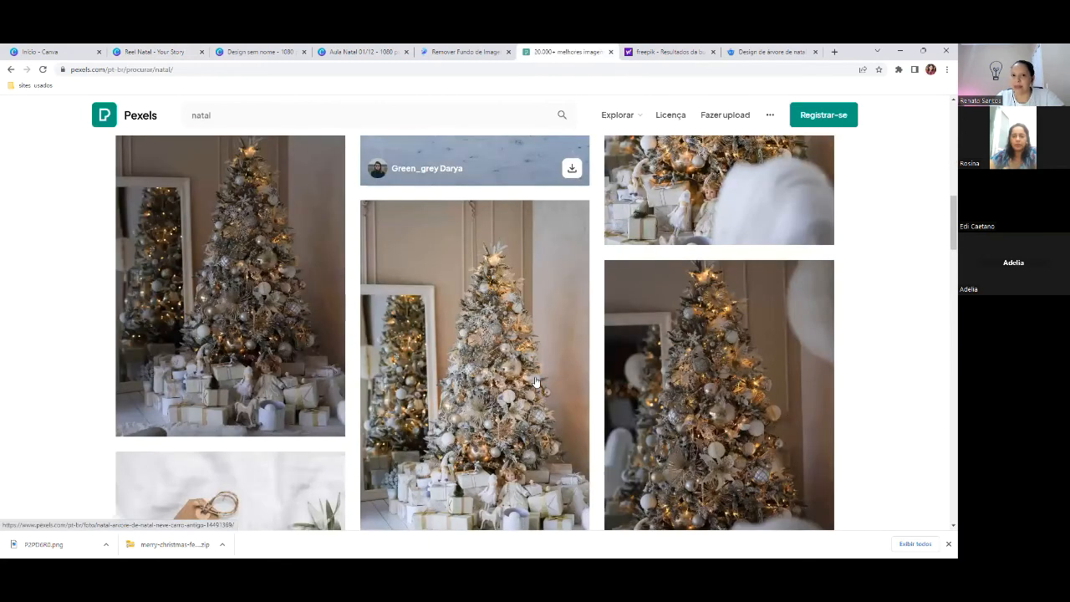
{"action": "scroll", "coordinate": [536, 383], "scroll_direction": "down", "scroll_amount": 5}
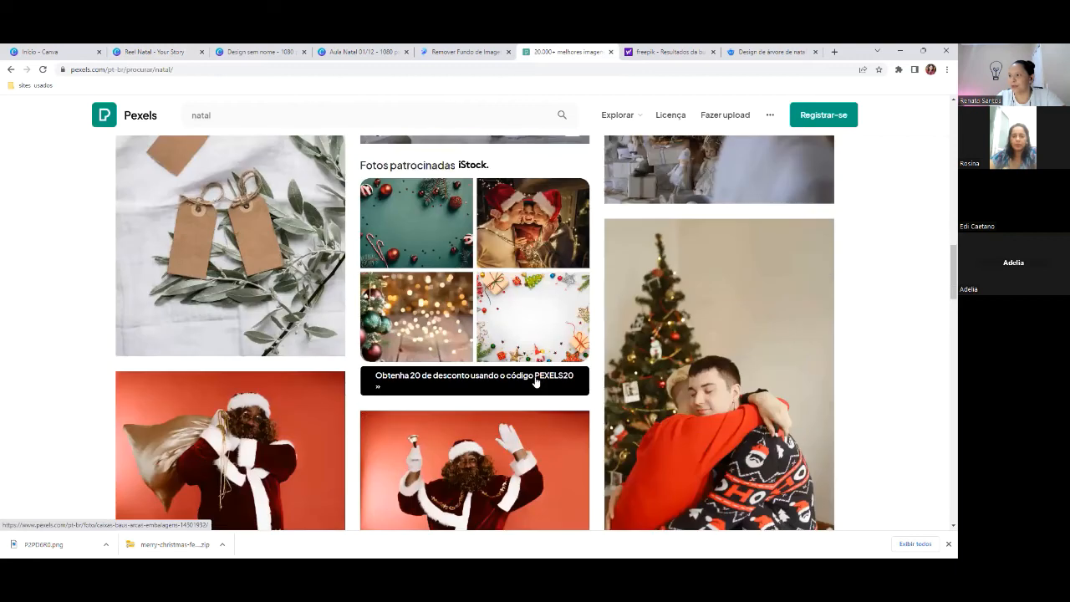
{"action": "scroll", "coordinate": [536, 382], "scroll_direction": "down", "scroll_amount": 10}
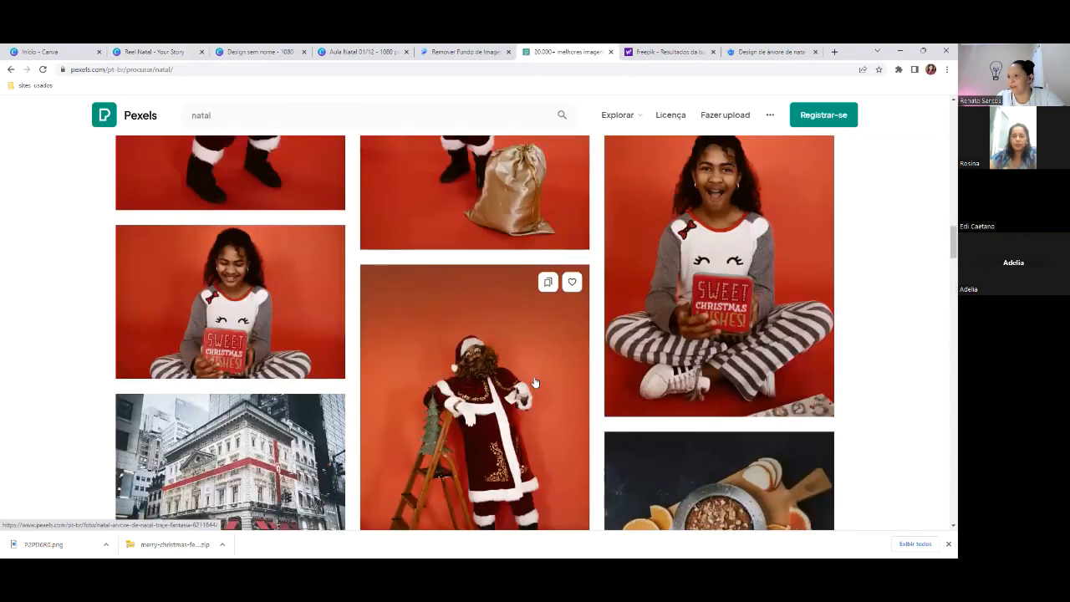
{"action": "scroll", "coordinate": [535, 383], "scroll_direction": "down", "scroll_amount": 3}
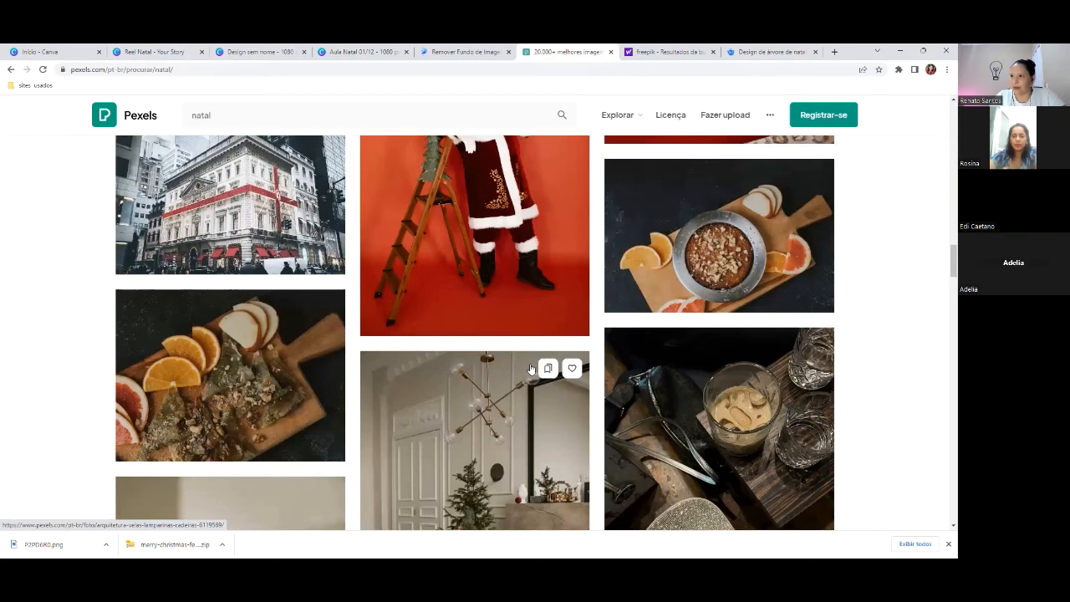
{"action": "scroll", "coordinate": [536, 378], "scroll_direction": "up", "scroll_amount": 20}
{"action": "left_click", "coordinate": [206, 264]}
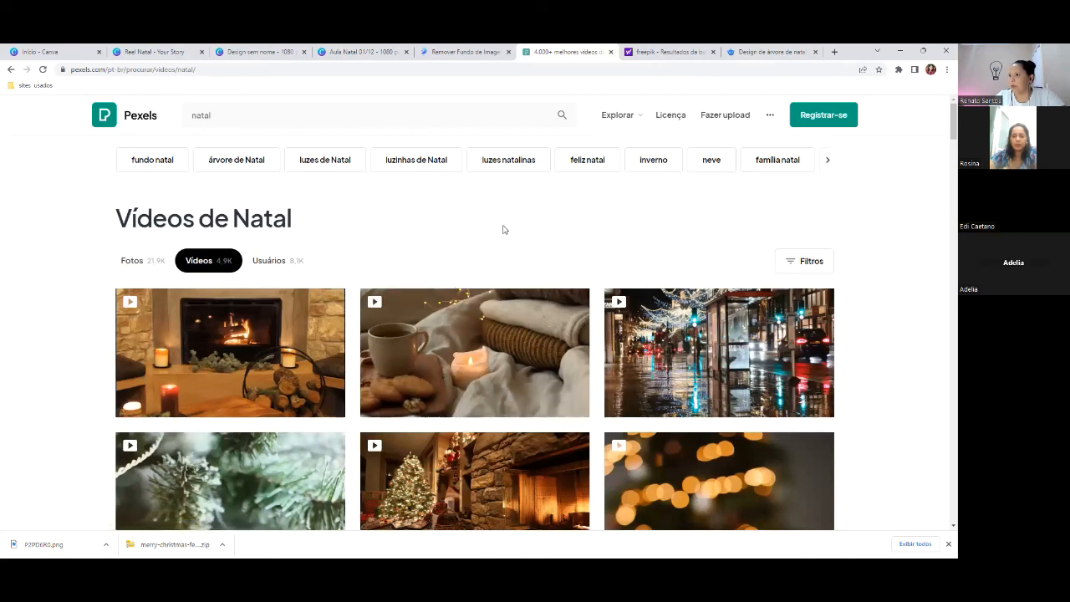
- Filter the natal video results to Vertical orientation
{"action": "left_click", "coordinate": [815, 261]}
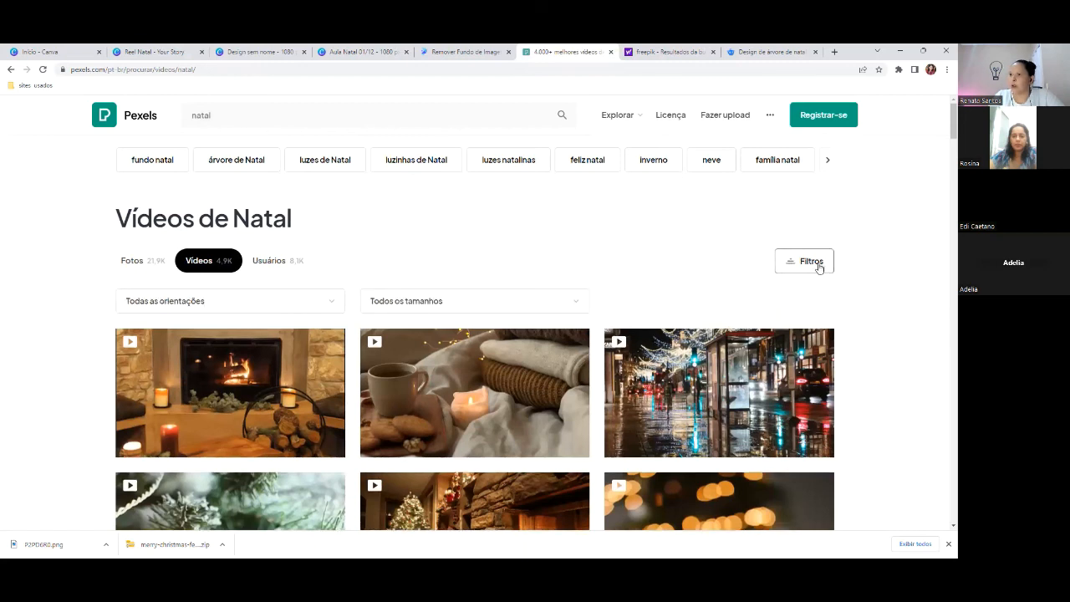
{"action": "left_click", "coordinate": [328, 308]}
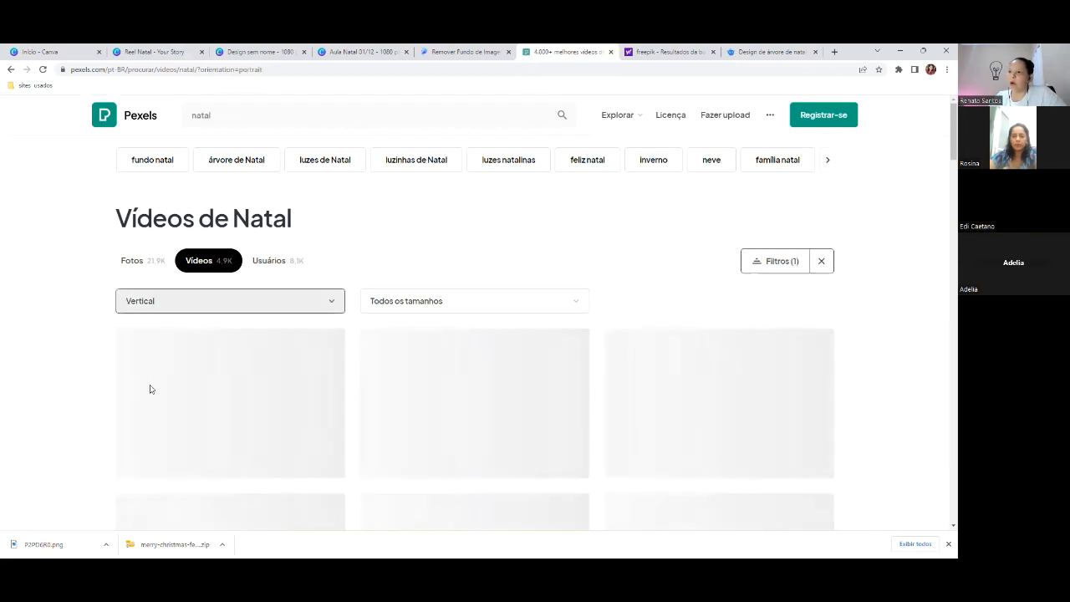
{"action": "scroll", "coordinate": [381, 389], "scroll_direction": "down", "scroll_amount": 3}
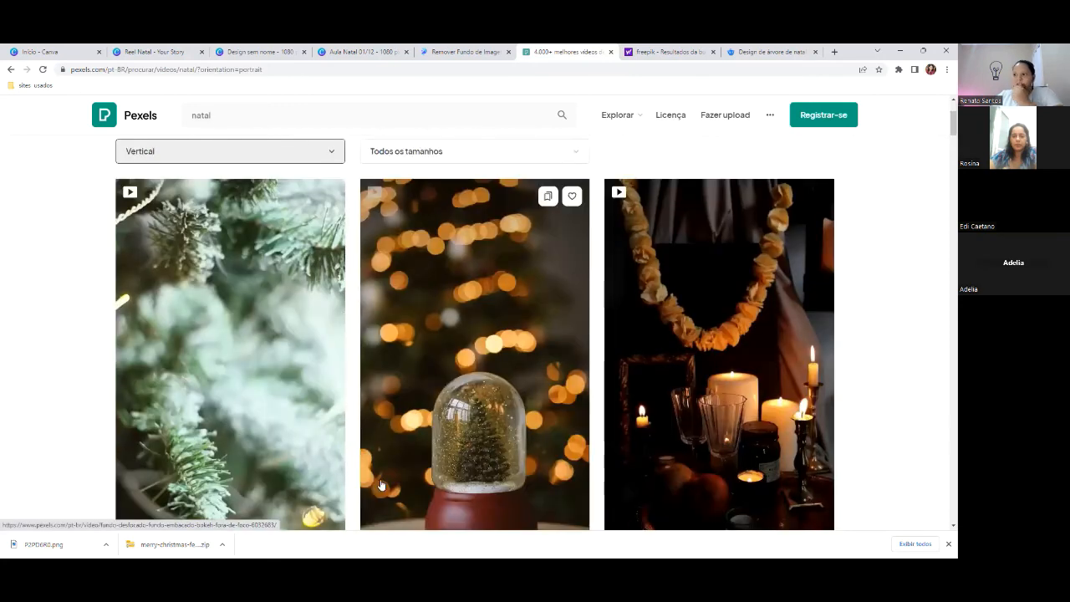
{"action": "scroll", "coordinate": [535, 344], "scroll_direction": "down", "scroll_amount": 4}
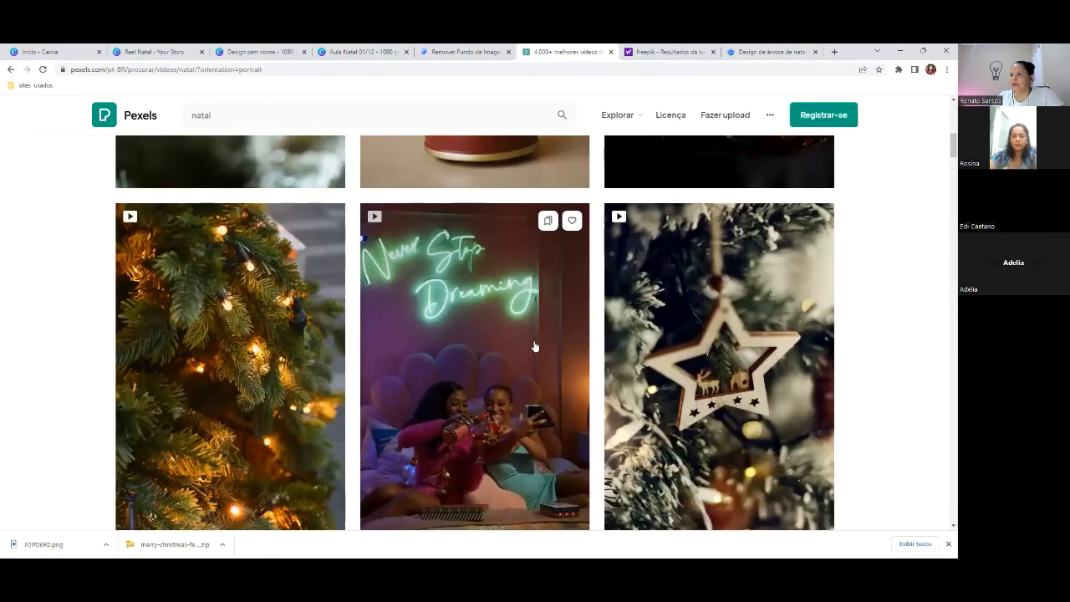
{"action": "scroll", "coordinate": [534, 344], "scroll_direction": "up", "scroll_amount": 1}
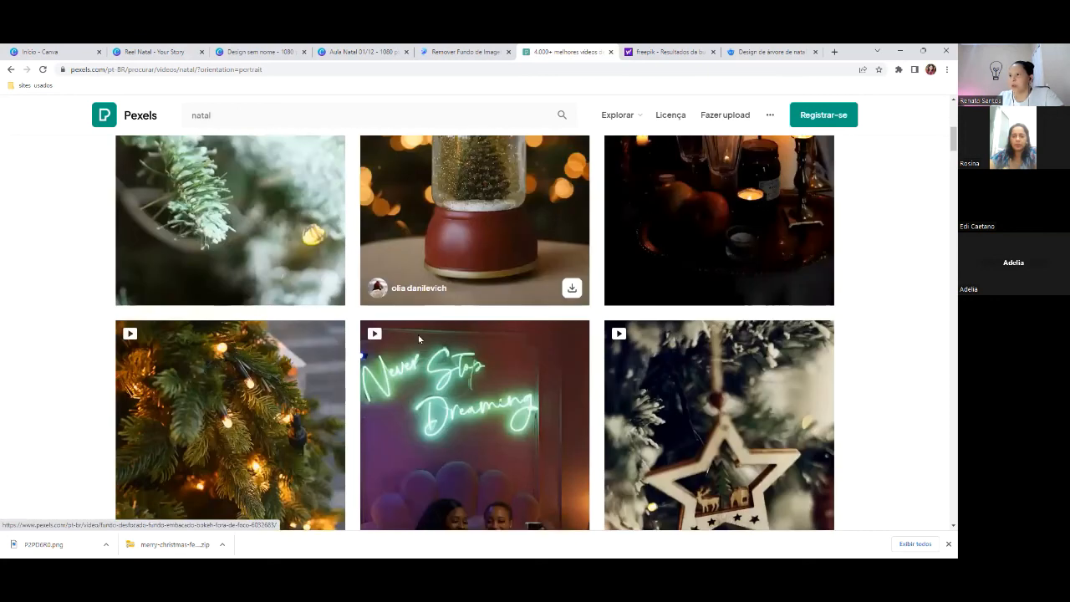
- Preview the Christmas tree lights video, close it, and keep browsing the vertical results
{"action": "left_click", "coordinate": [447, 351]}
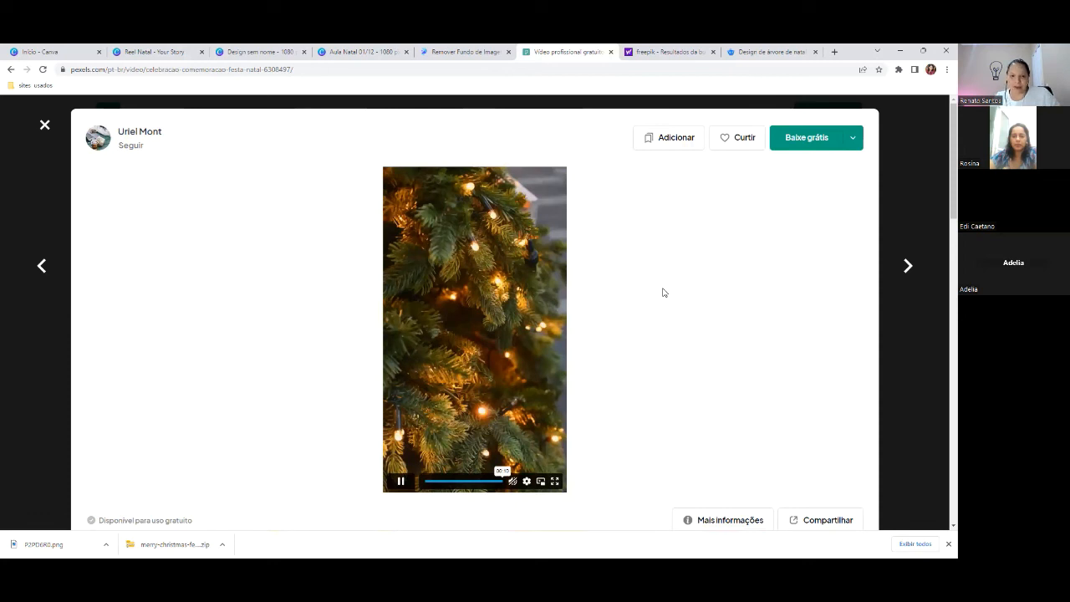
{"action": "left_click", "coordinate": [46, 127]}
{"action": "scroll", "coordinate": [498, 264], "scroll_direction": "down", "scroll_amount": 1}
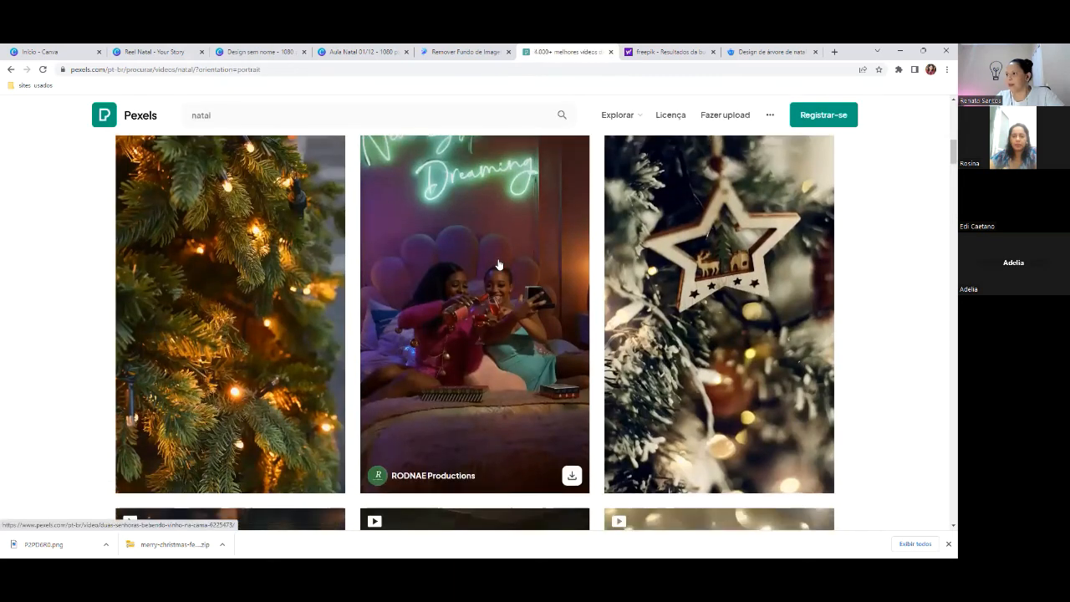
{"action": "scroll", "coordinate": [498, 263], "scroll_direction": "down", "scroll_amount": 3}
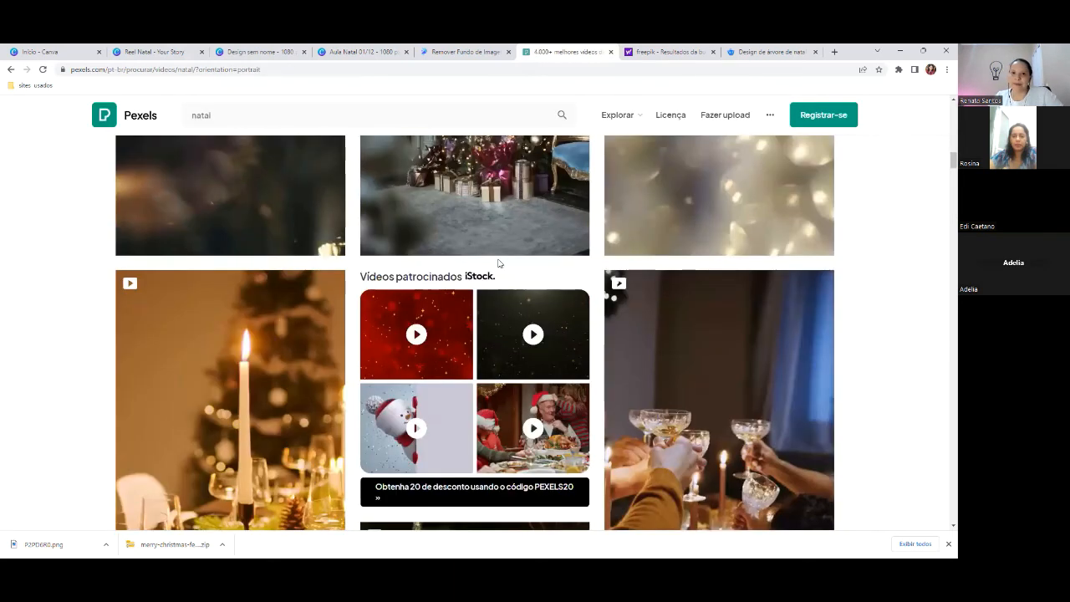